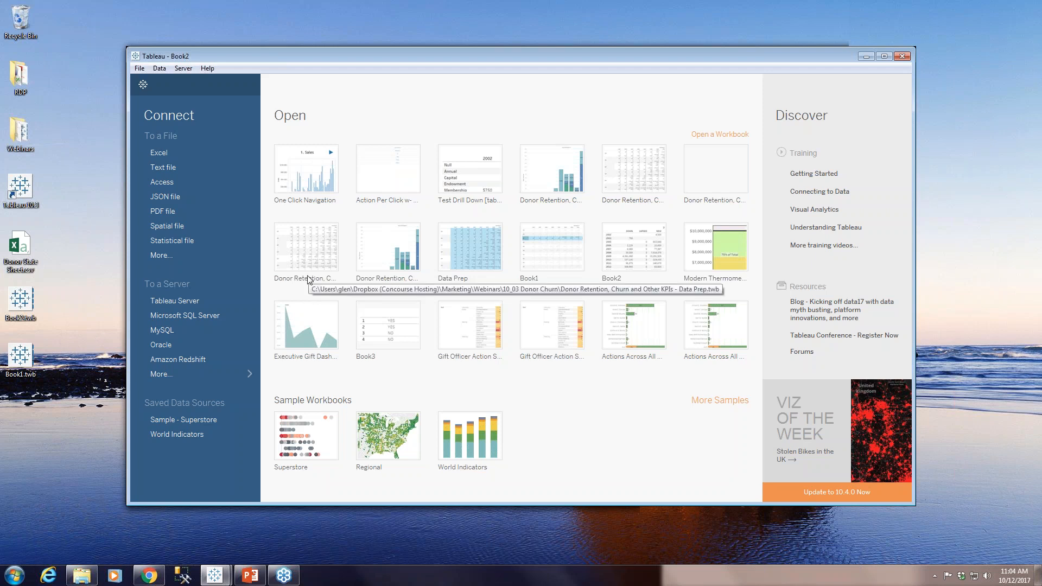
Step: Maximize the window, connect to the Gifts (TwbCache) data source on Tableau Server, and open Sheet 1
double_click(461, 57)
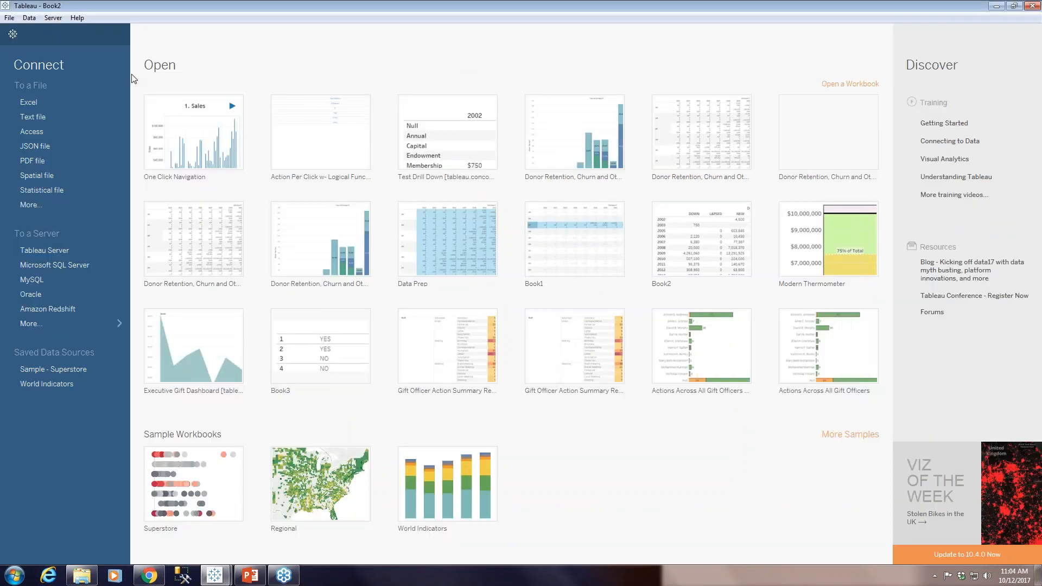
click(10, 18)
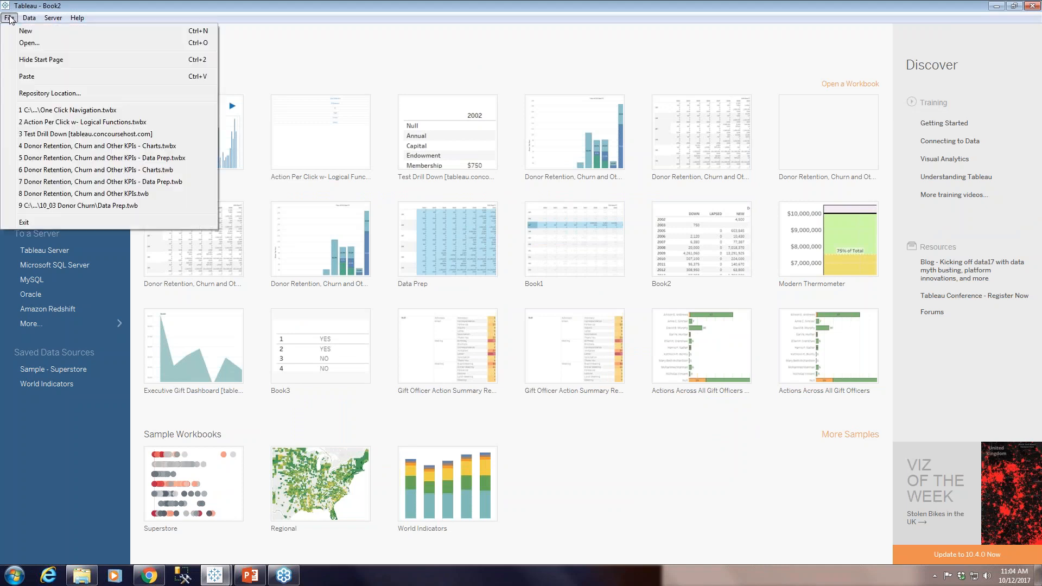
click(29, 18)
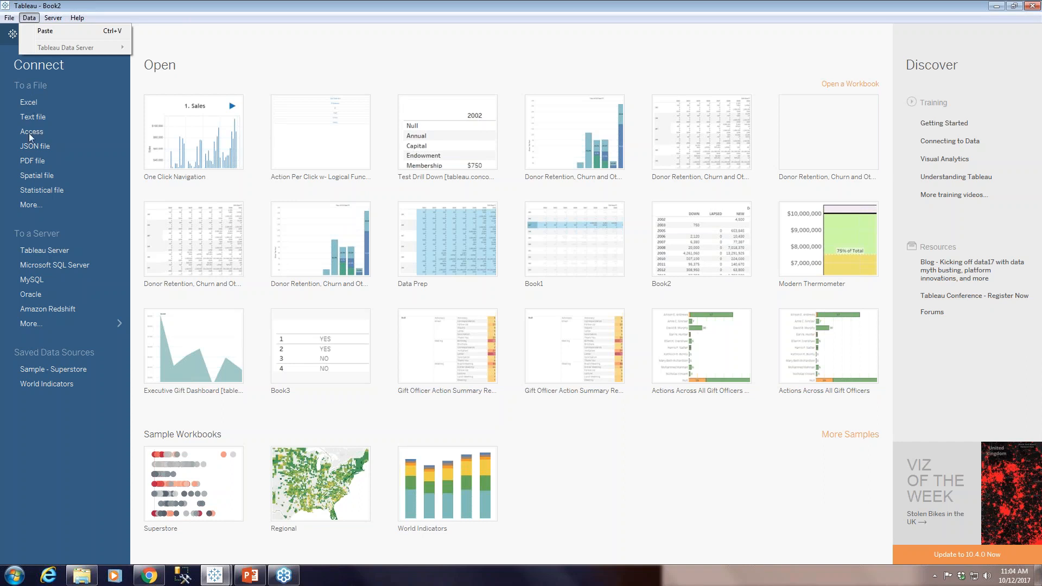
click(47, 250)
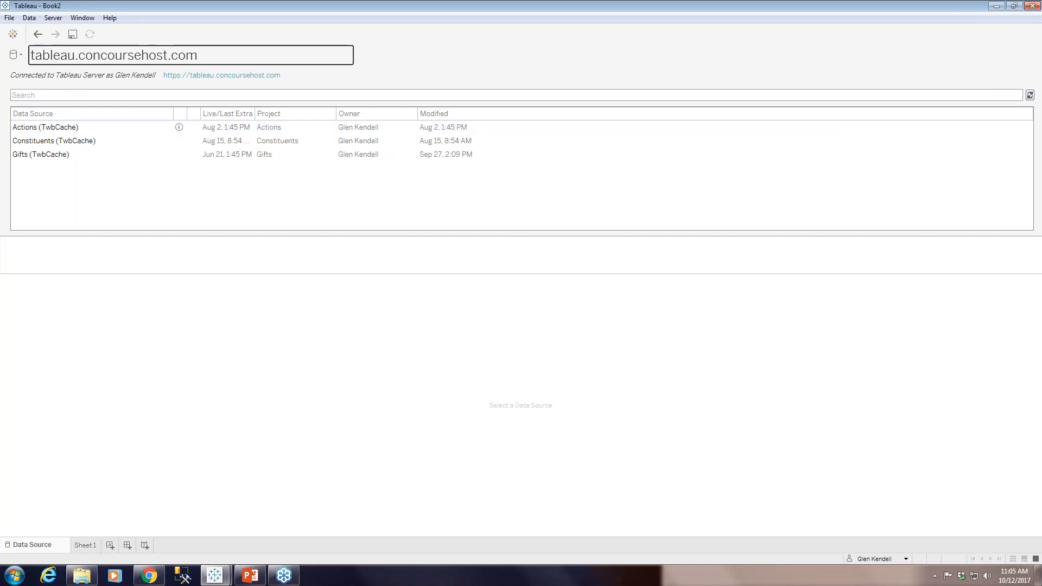
click(43, 155)
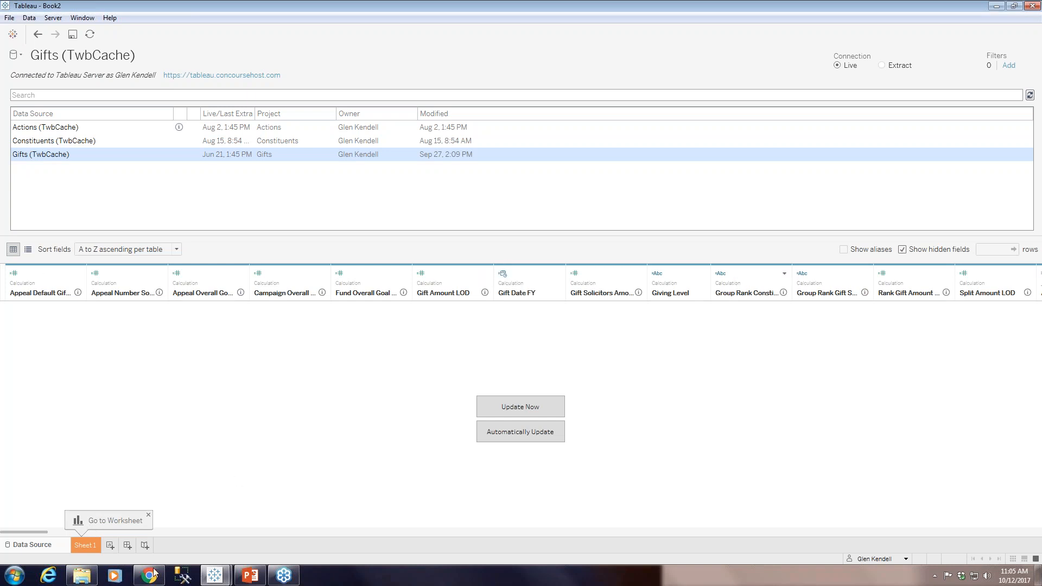
click(87, 546)
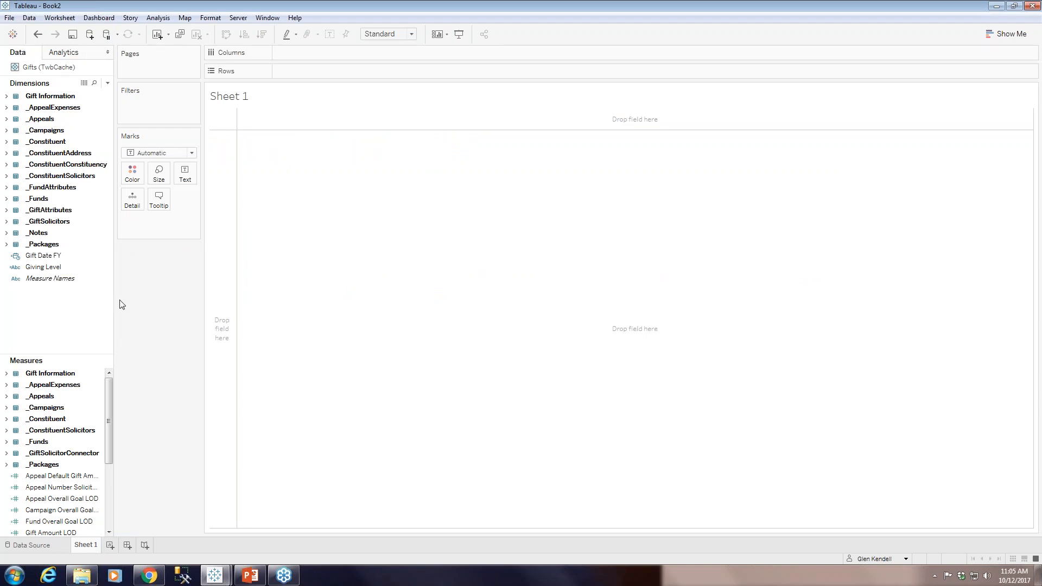
Step: Widen the data pane and examine the dimension fields in the Gift Information, _Funds and _FundAttributes folders
drag(114, 302, 143, 298)
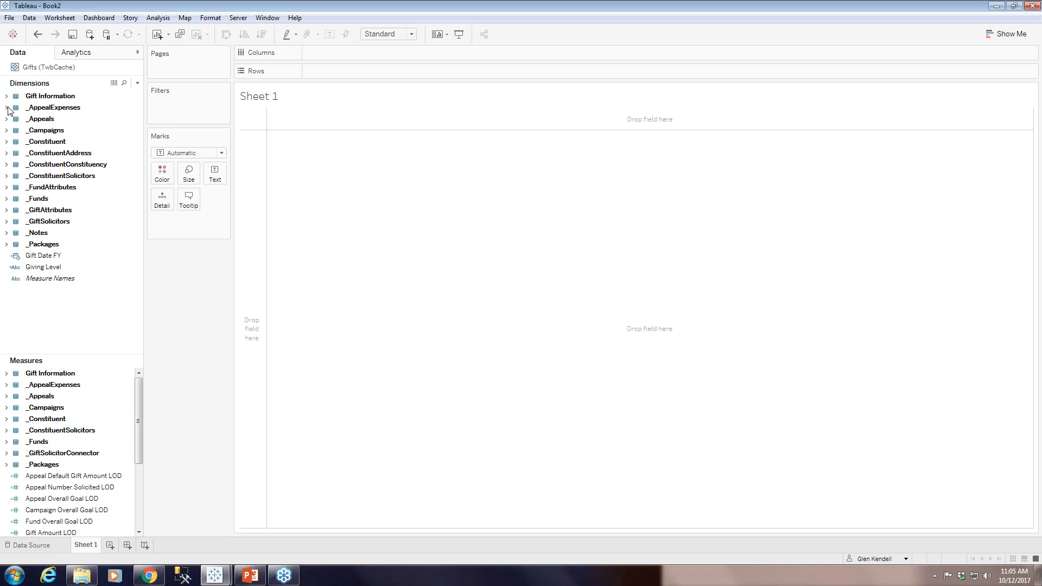
click(16, 256)
click(7, 96)
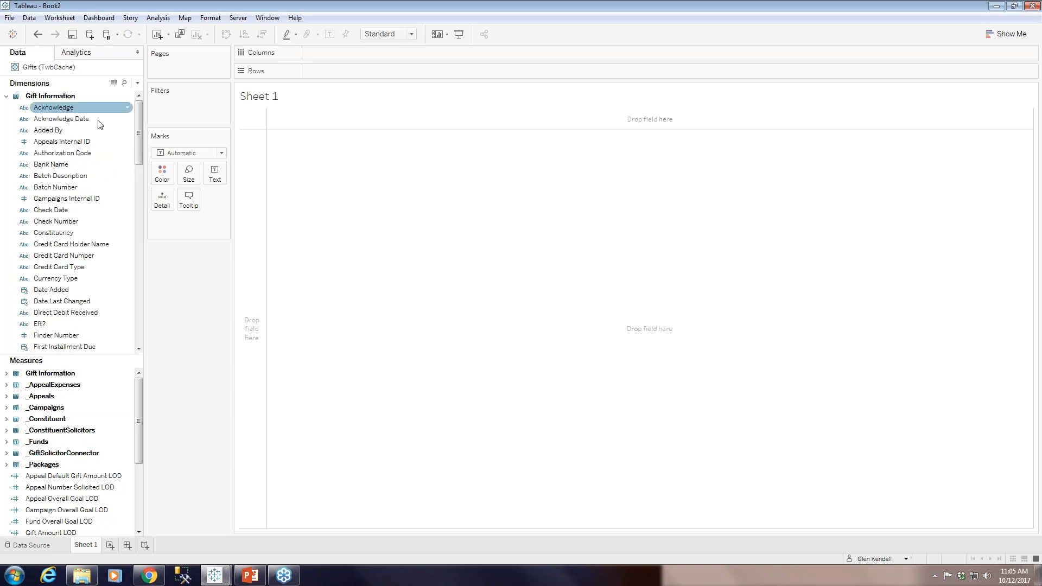
mouse_move(137, 134)
mouse_down()
mouse_move(135, 235)
mouse_move(136, 125)
mouse_up()
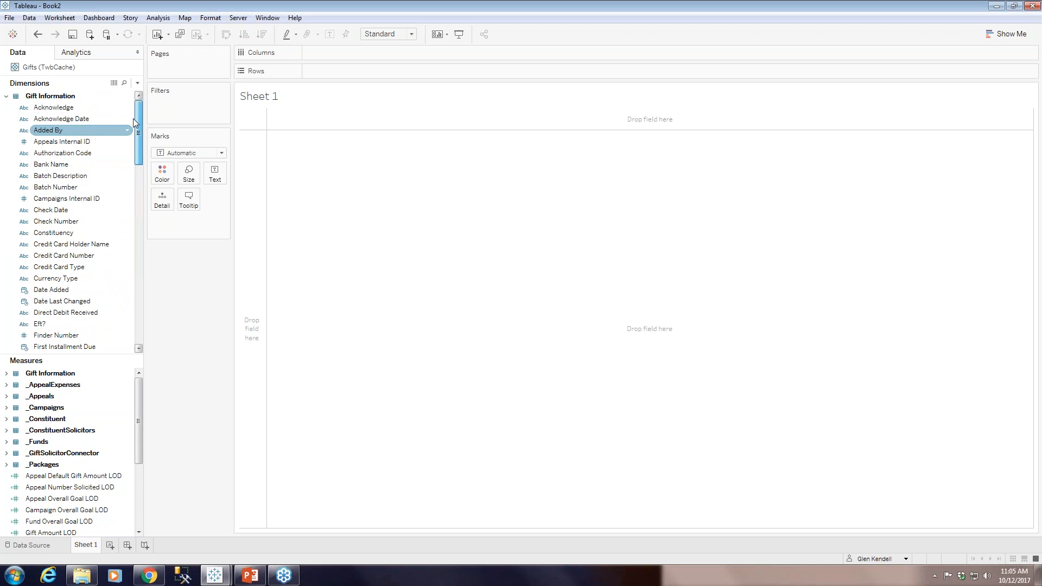
click(7, 97)
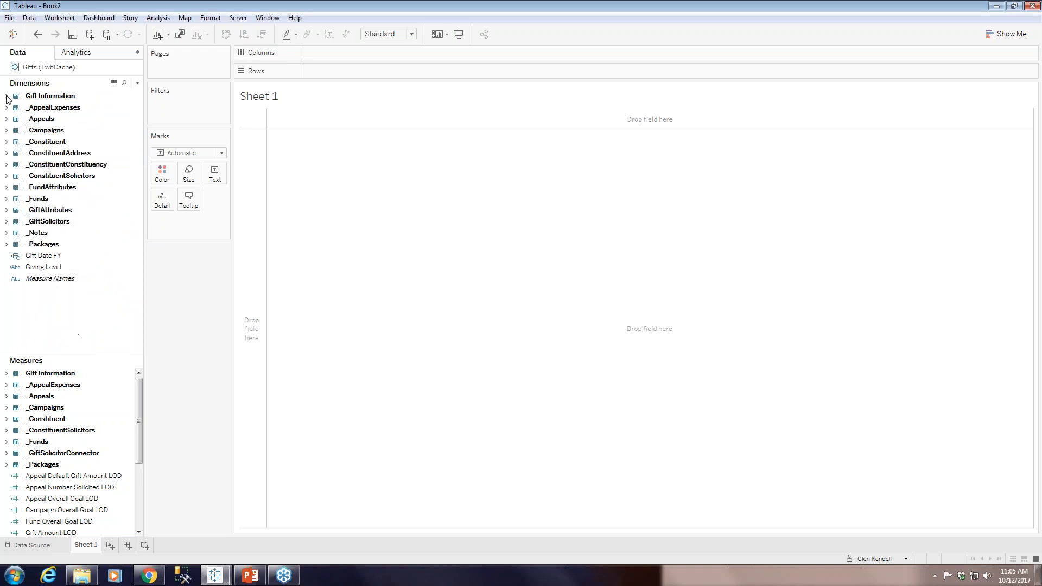
click(6, 200)
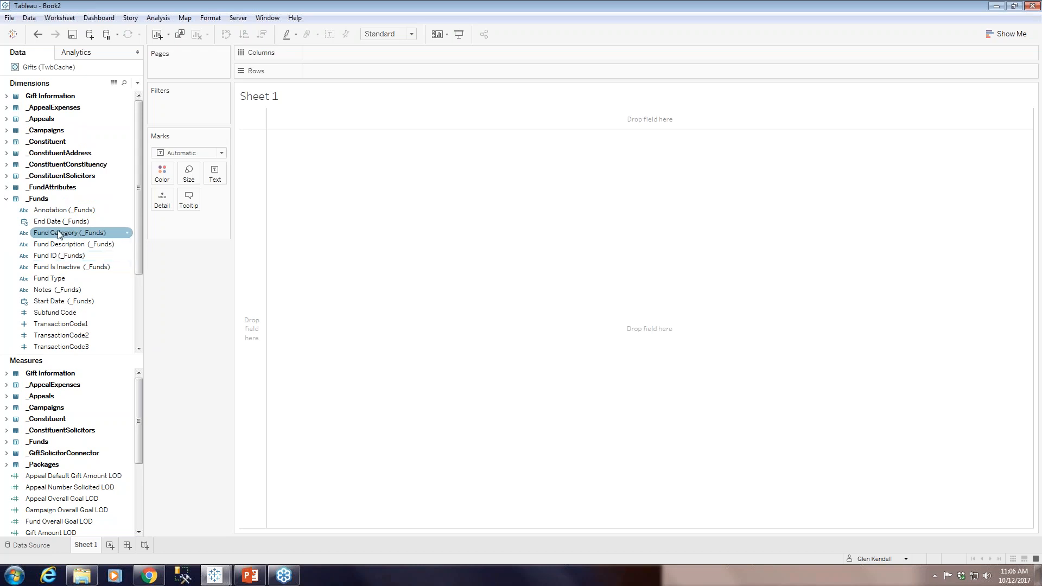
click(7, 199)
click(7, 188)
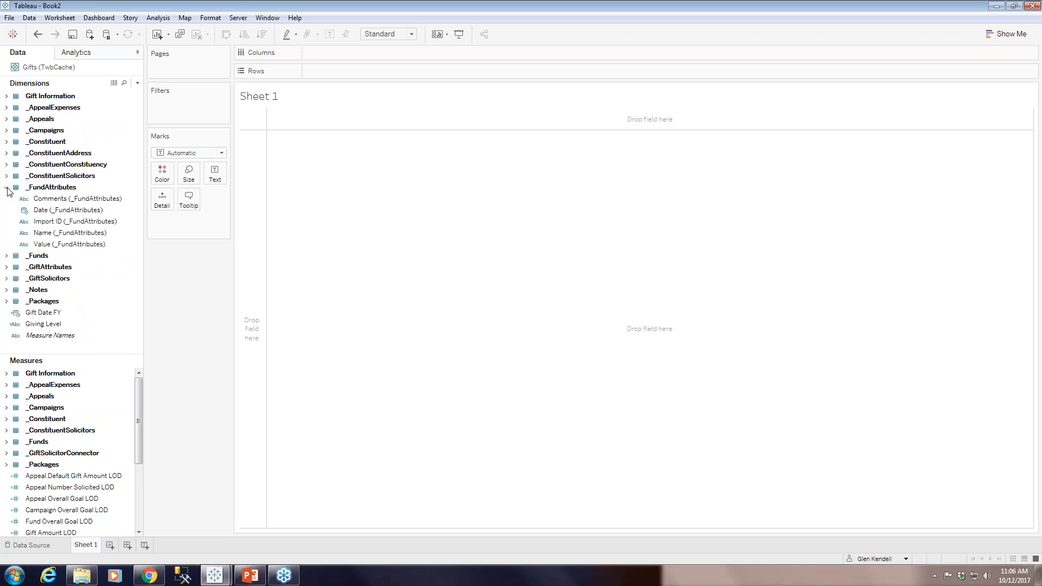
click(7, 188)
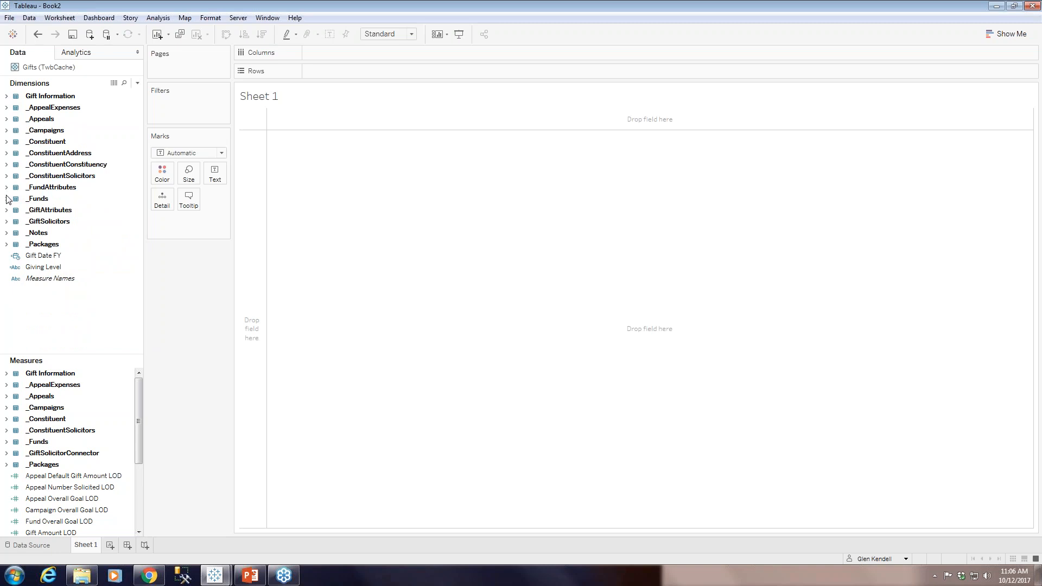
Step: Add the Fund ID dimension from the _Funds folder to the rows of Sheet 1
click(6, 199)
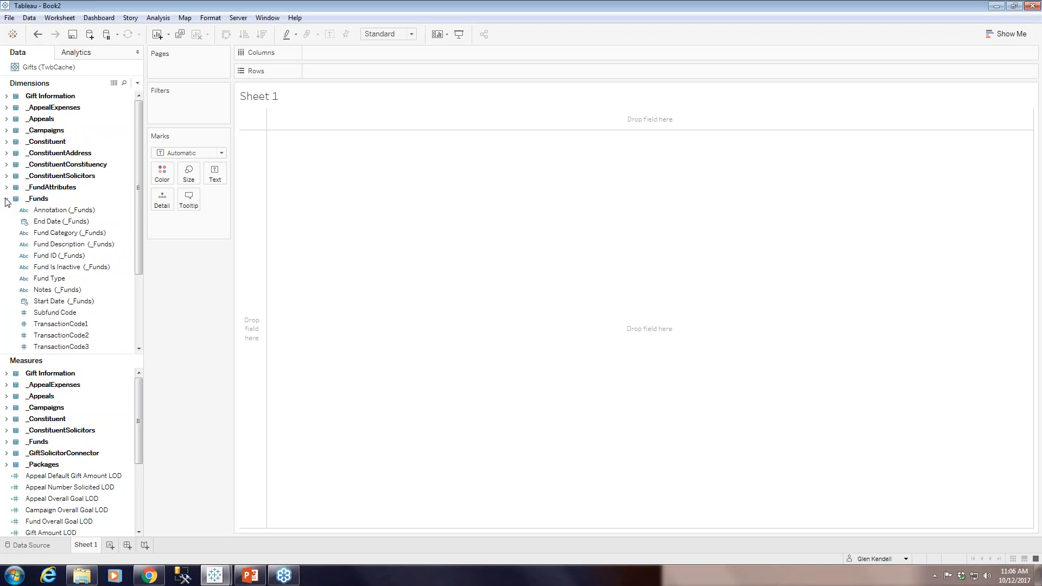
click(113, 211)
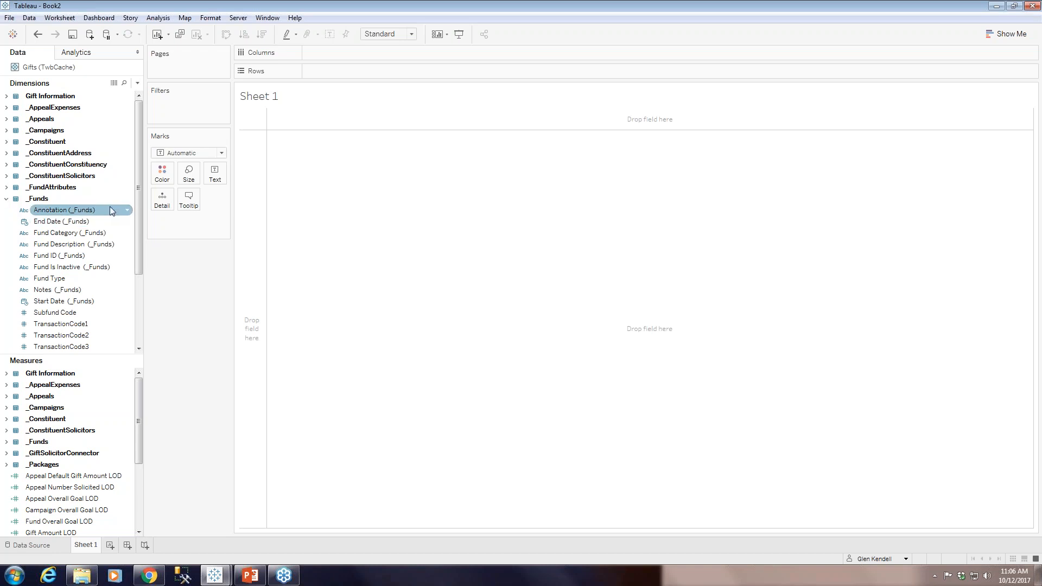
click(46, 260)
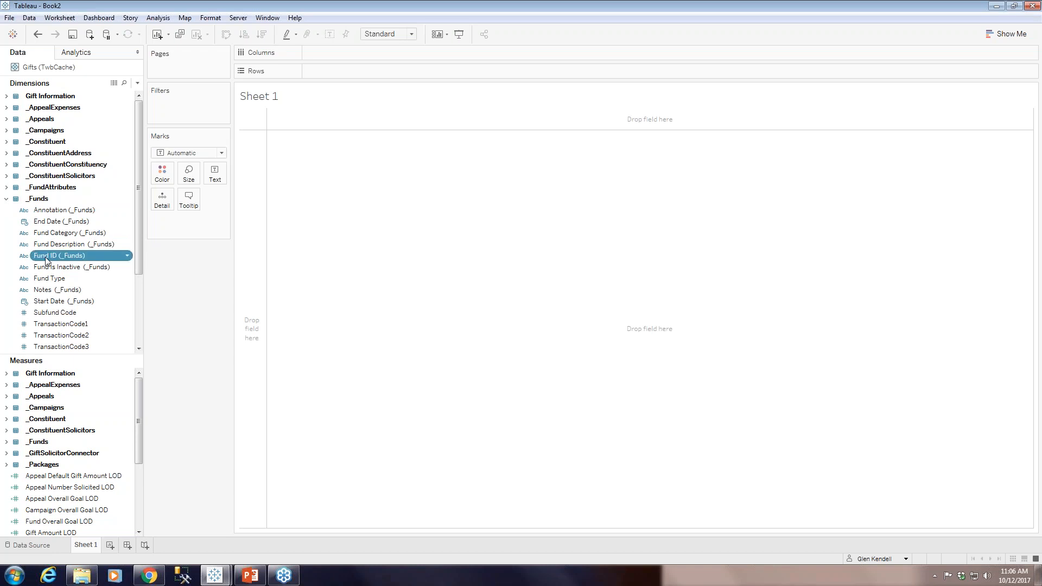
double_click(46, 259)
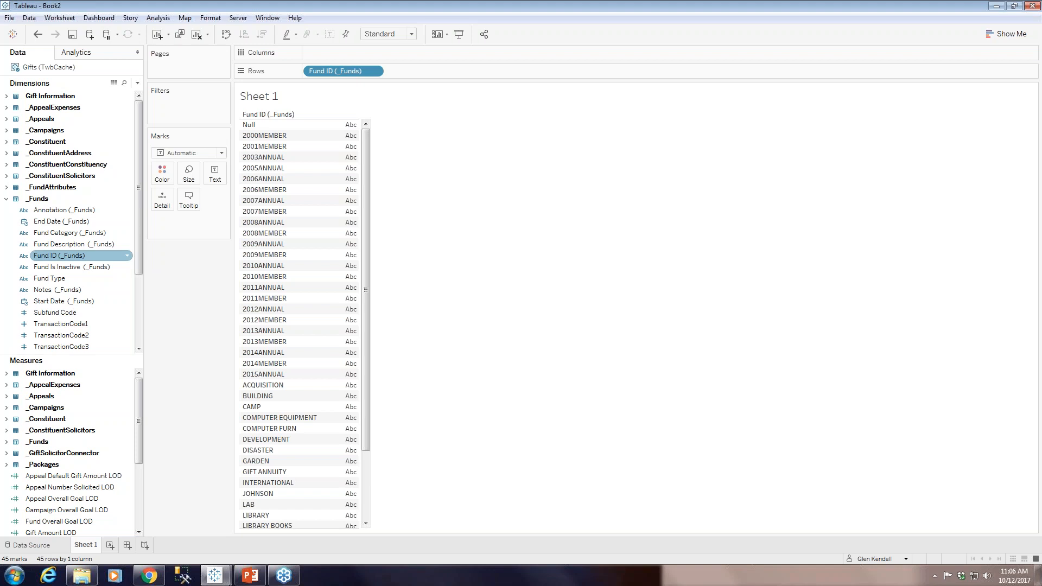
Step: Add the Fund Description and Fund Category dimensions from _Funds to the rows after Fund ID
click(53, 245)
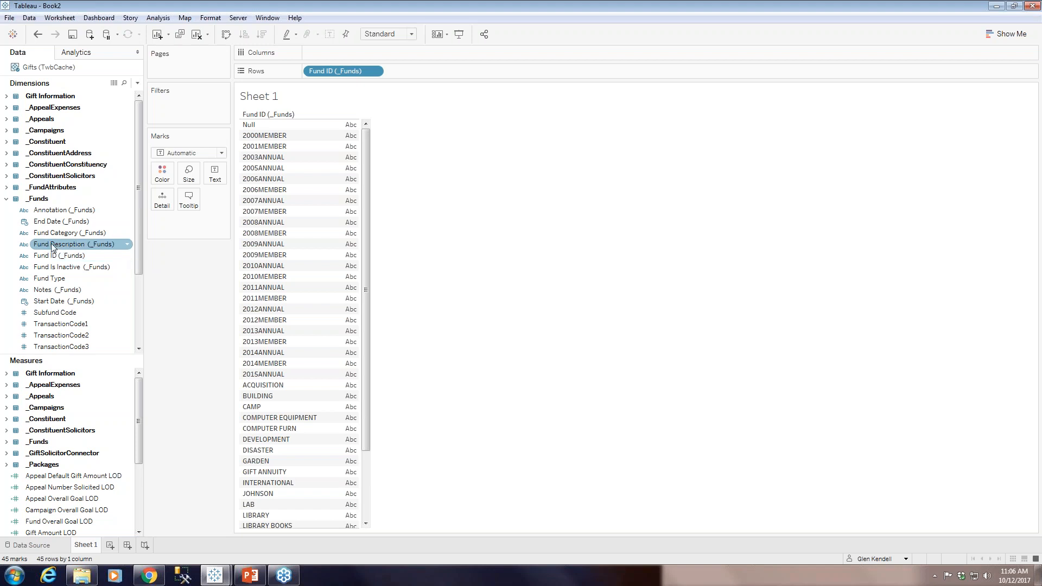
click(51, 244)
double_click(52, 246)
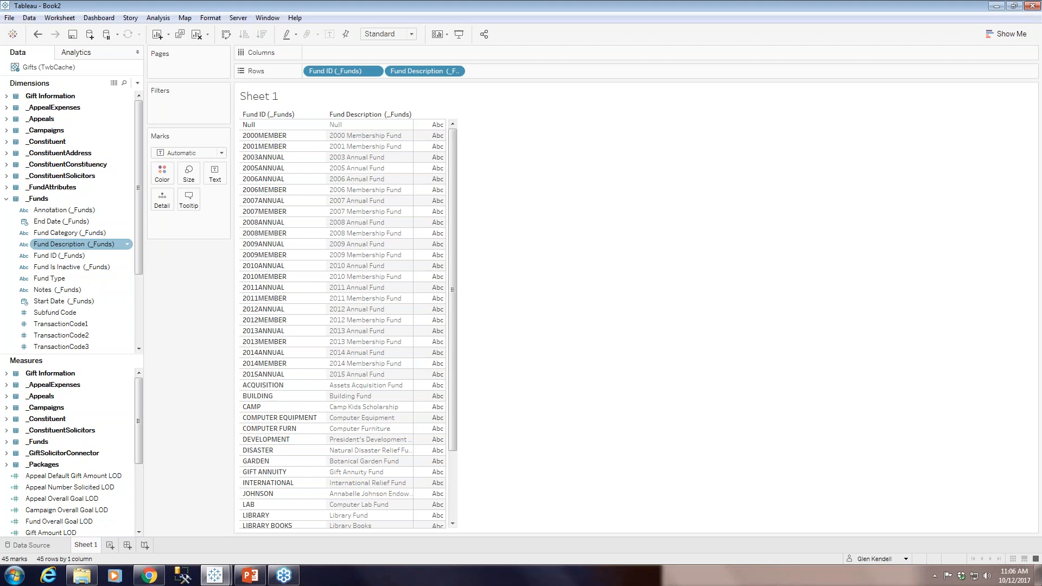
click(60, 234)
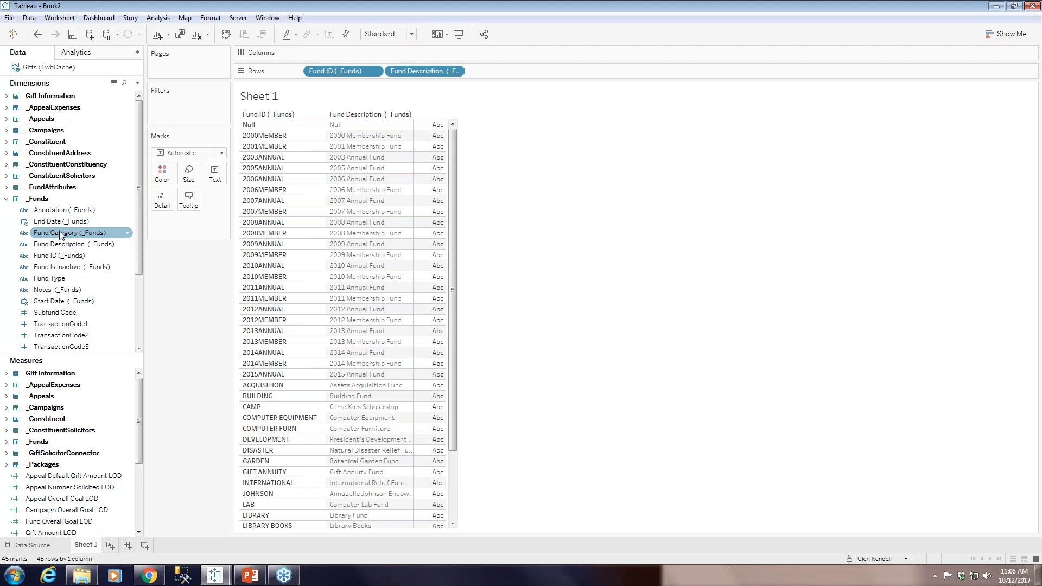
click(60, 233)
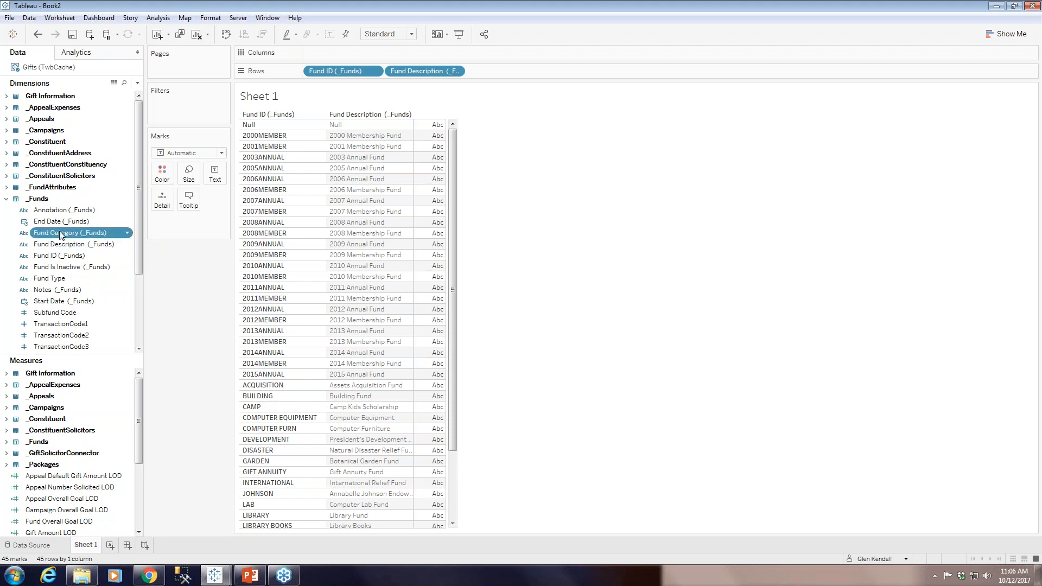
double_click(61, 234)
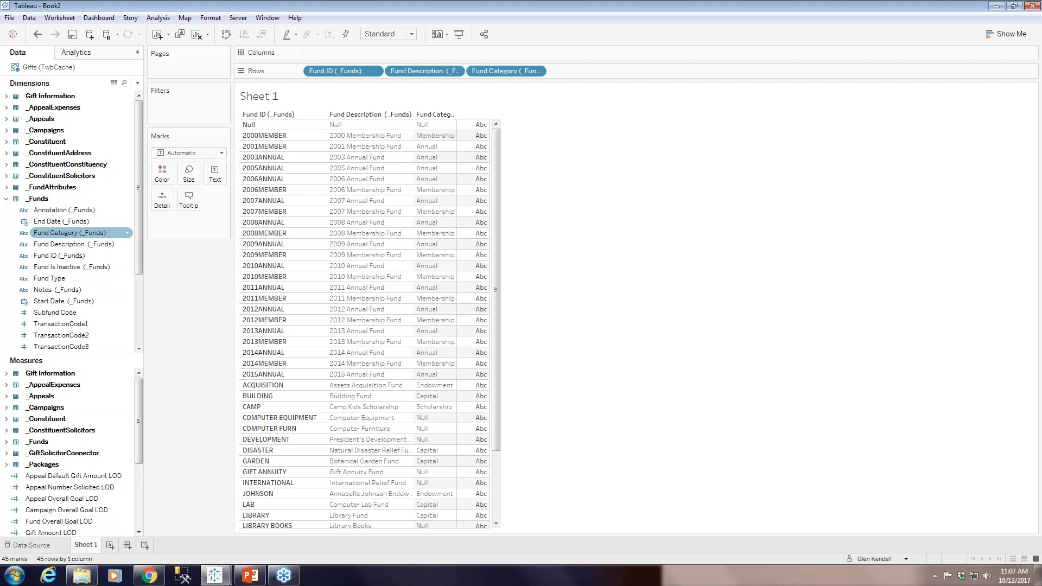
Step: Try the Fund Type dimension as a further row field and remove it again
click(53, 279)
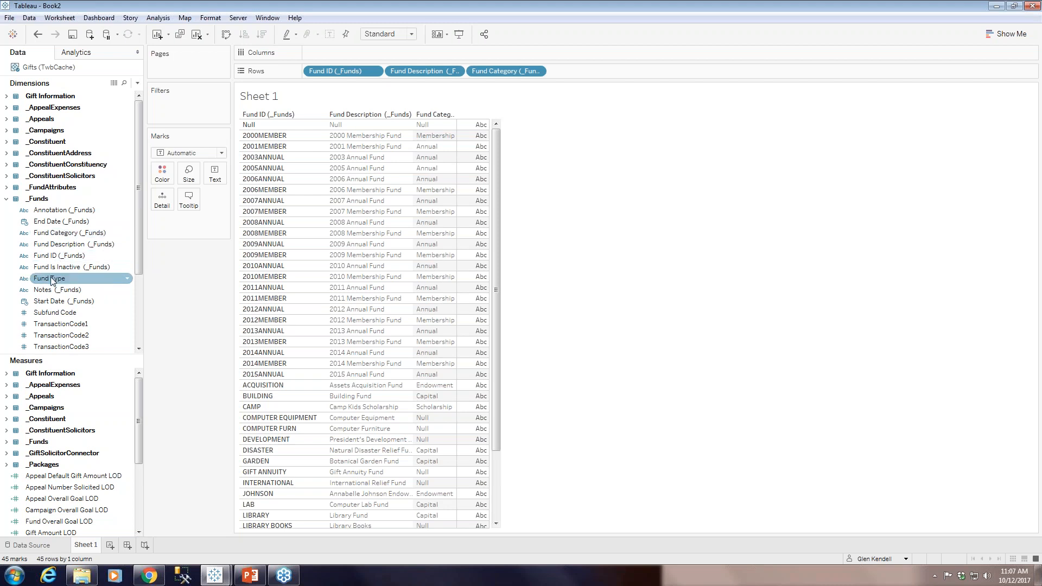
click(51, 278)
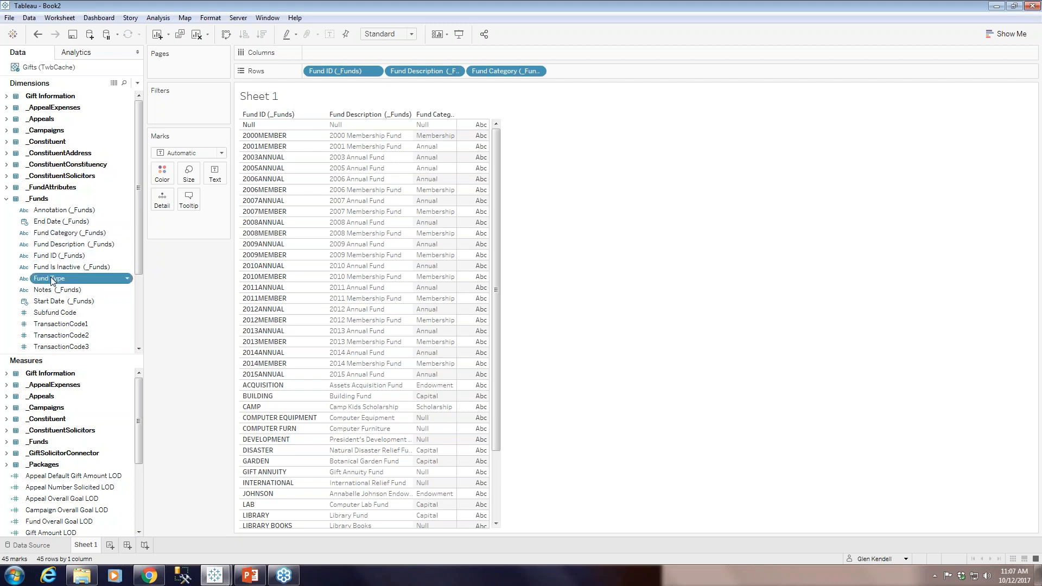
double_click(52, 280)
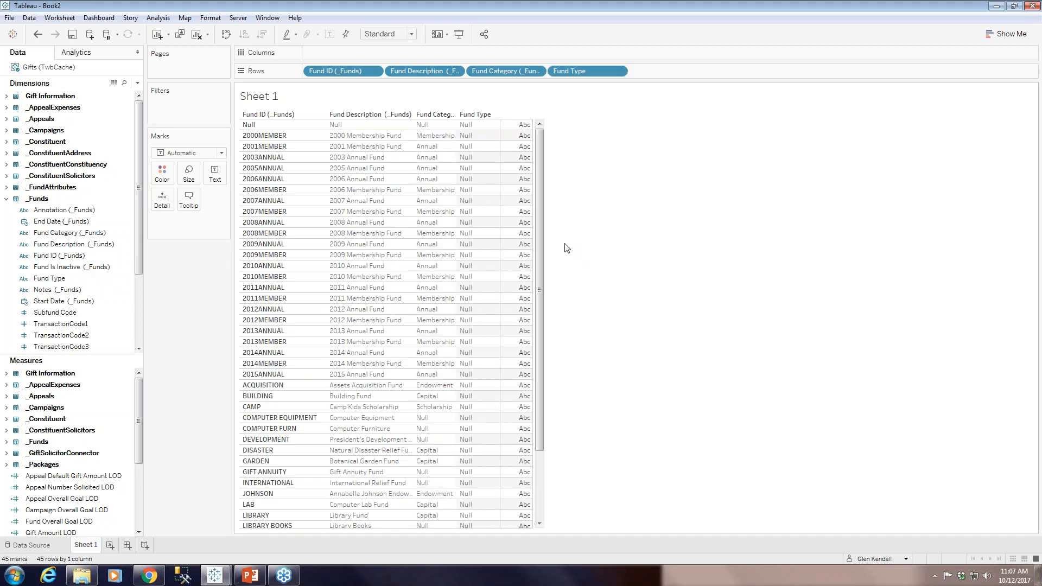
mouse_move(539, 290)
mouse_down()
mouse_move(541, 357)
mouse_move(536, 278)
mouse_up()
click(618, 72)
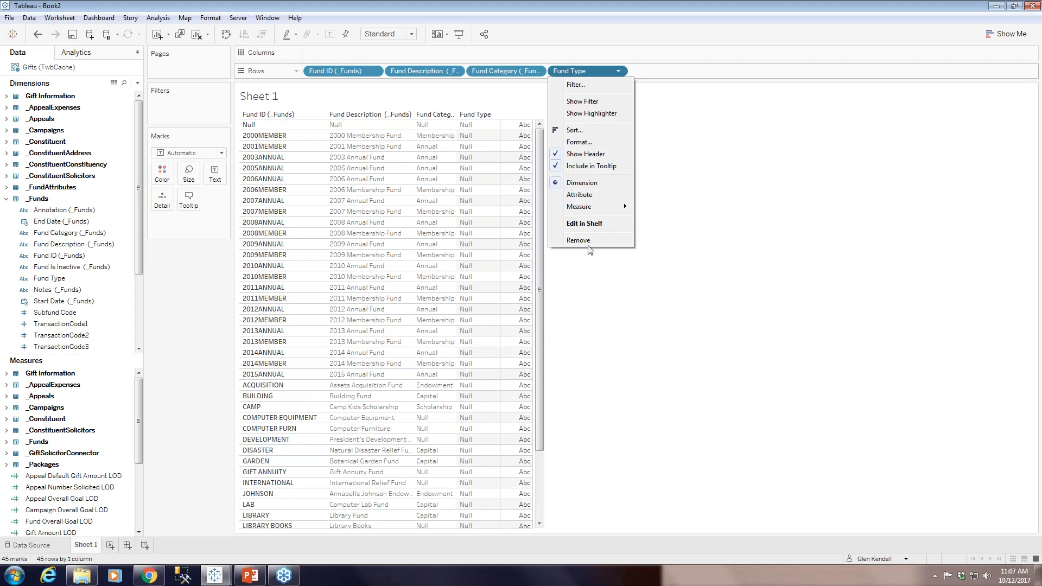
click(579, 240)
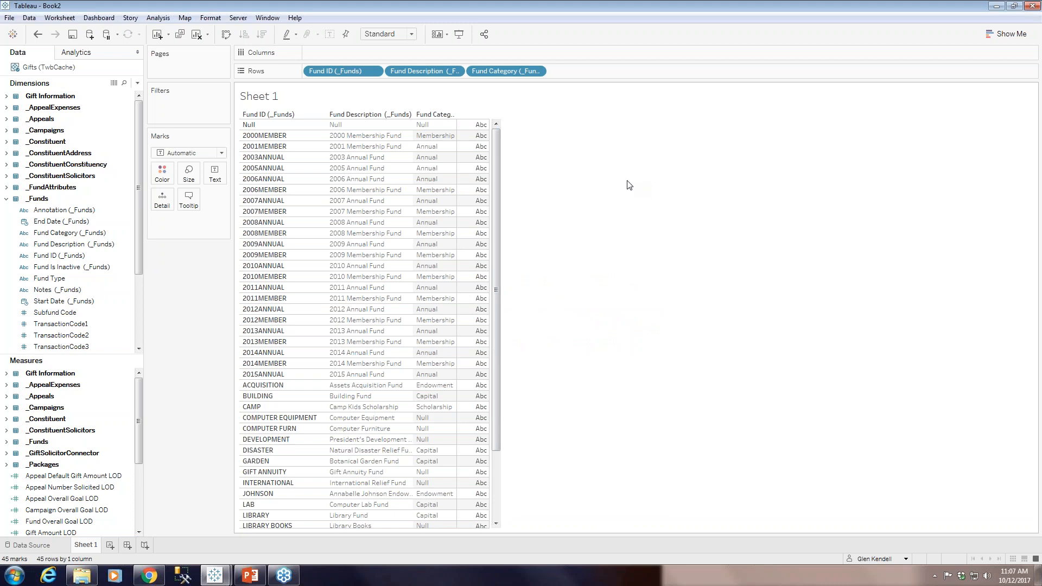
Step: Widen the Fund Description and Fund Category columns of the table
drag(414, 168, 442, 168)
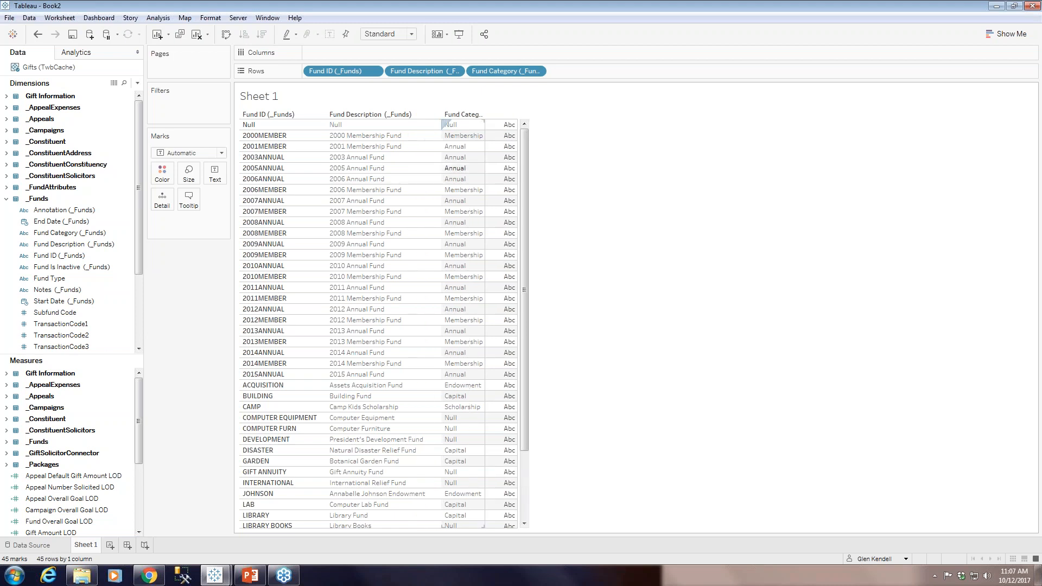
mouse_move(495, 180)
drag(486, 179, 492, 179)
Step: Add the Name and Value dimensions from the _FundAttributes folder to the rows after Fund Category
click(6, 198)
click(7, 188)
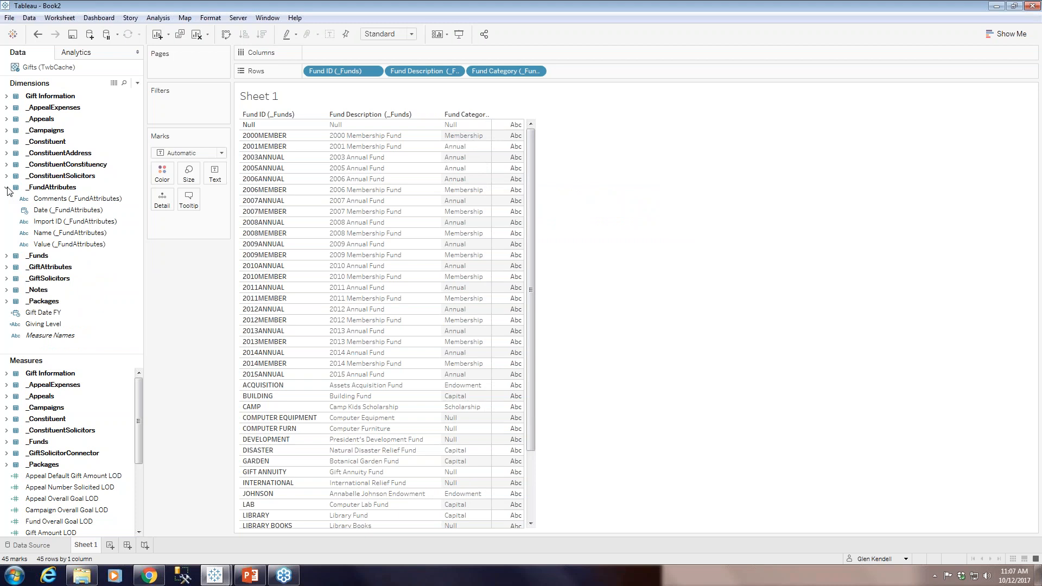
click(76, 233)
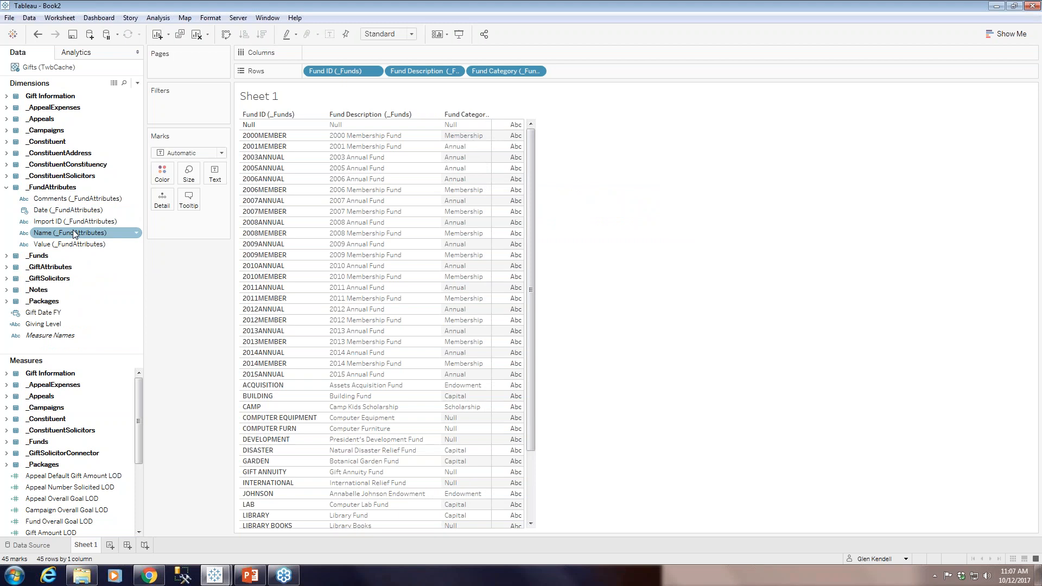
click(75, 235)
double_click(75, 234)
click(72, 245)
click(71, 245)
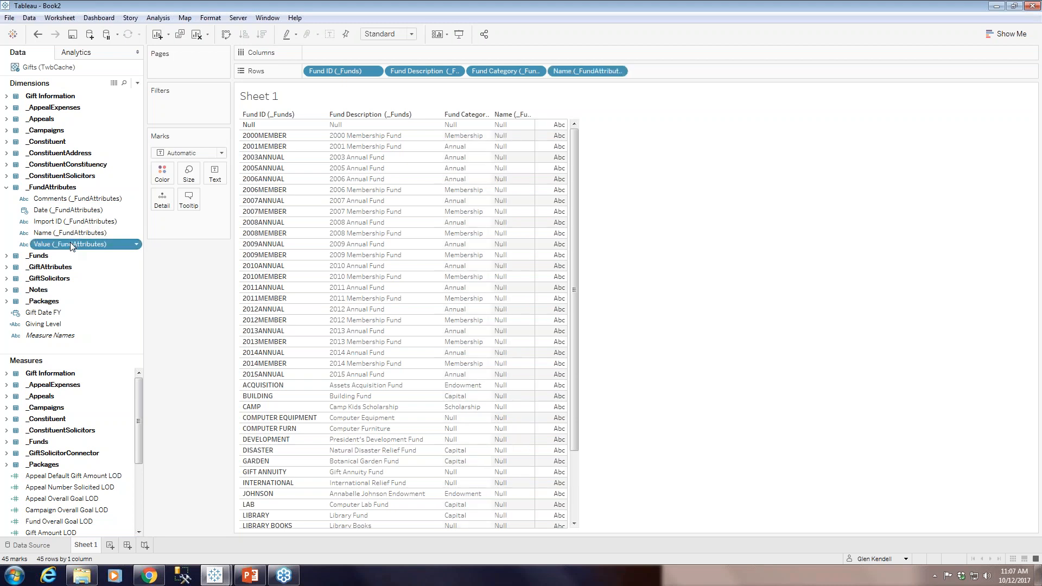
double_click(70, 243)
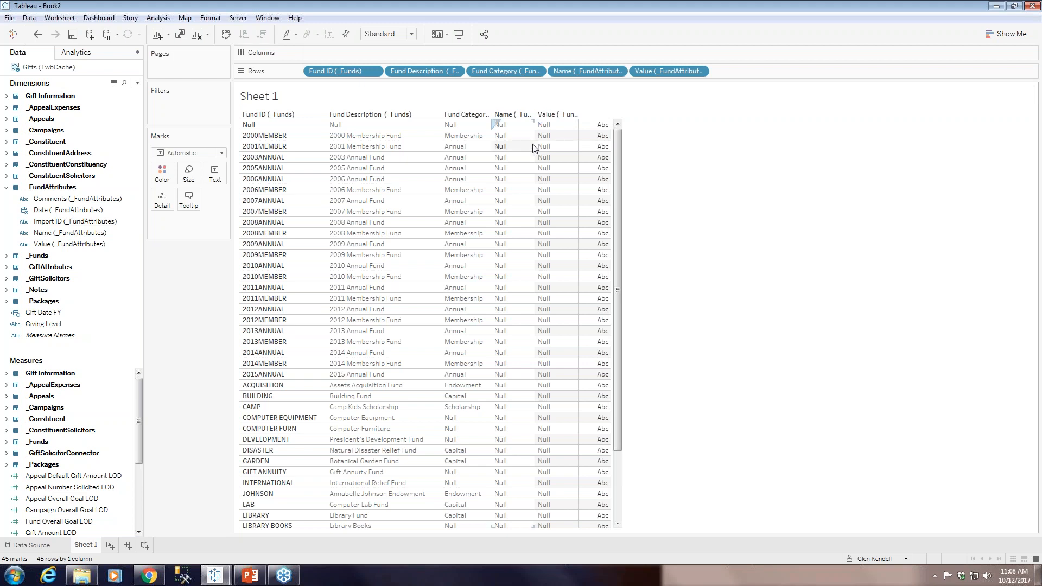
Step: Widen the Name (_FundAttributes) column and look through the attribute names and values of the listed funds
drag(534, 148, 559, 147)
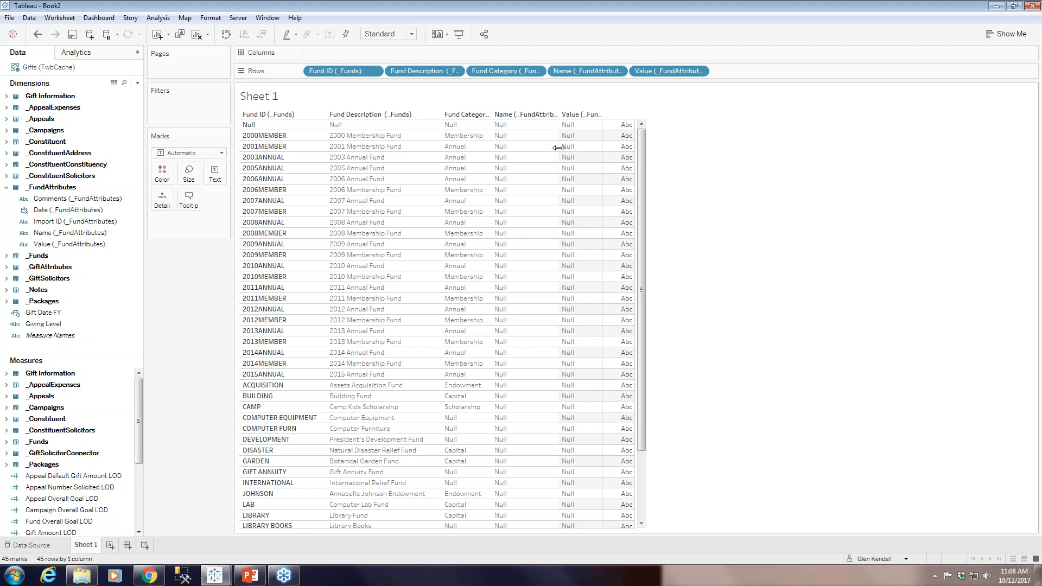
scroll(643, 245, down, 2)
scroll(640, 347, up, 3)
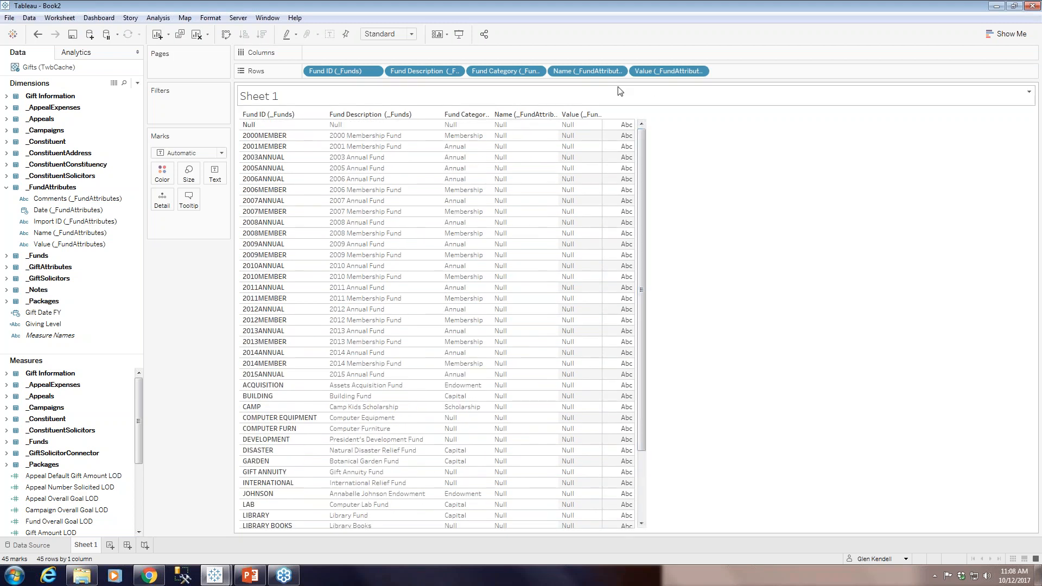
Step: Remove the _FundAttributes Value and Name fields from the rows, and move Fund Category ahead of Fund Description
click(700, 72)
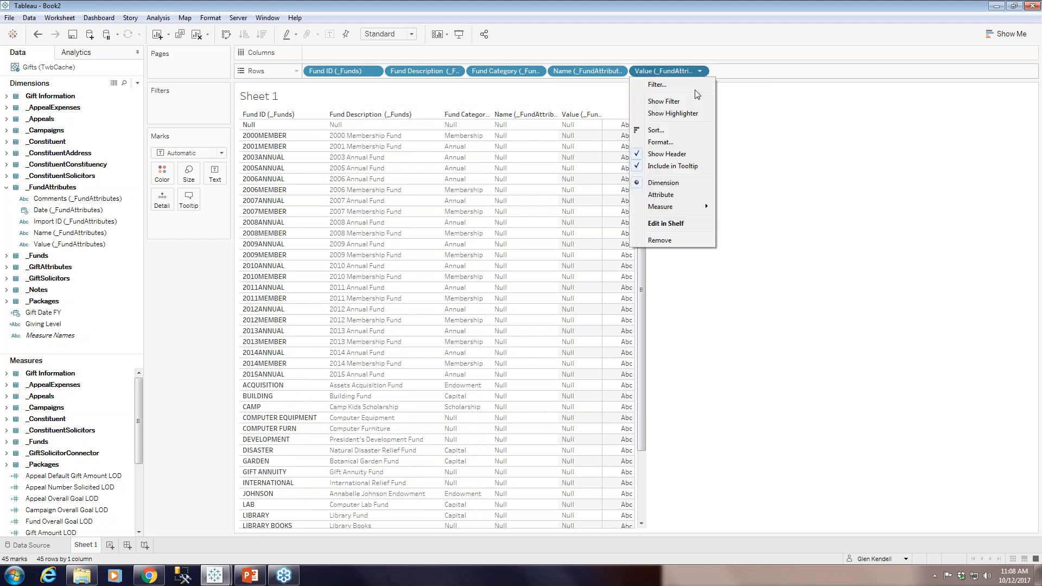
click(670, 242)
click(619, 72)
click(578, 240)
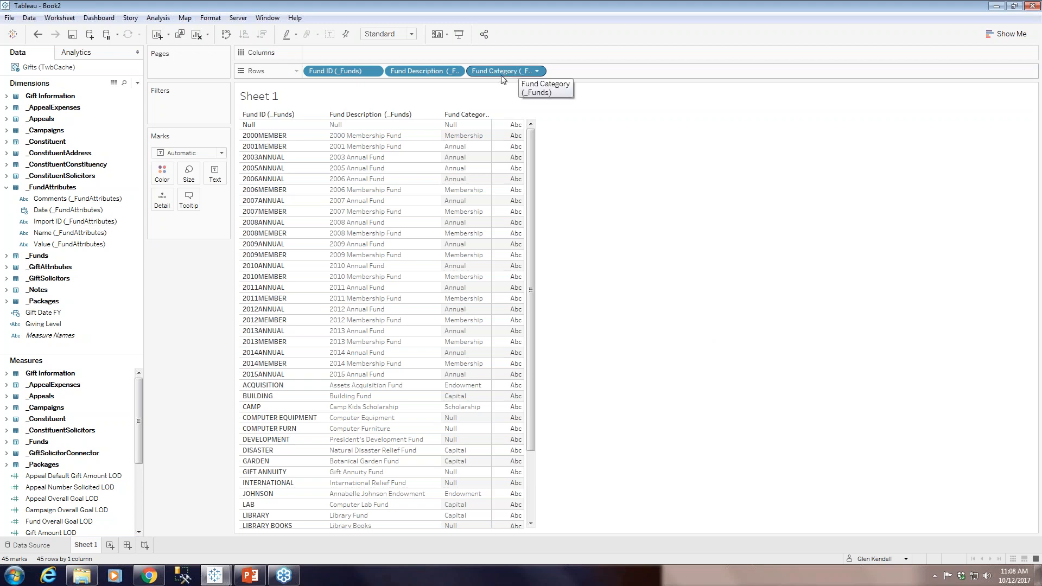
drag(503, 72, 393, 68)
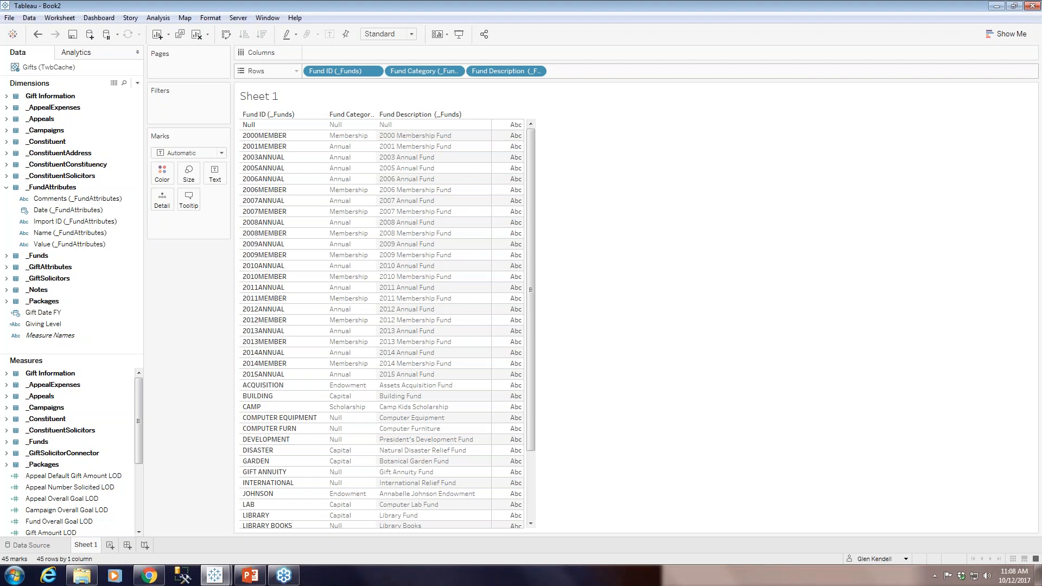
Step: Sort the Fund Category field alphabetically in descending order
click(373, 115)
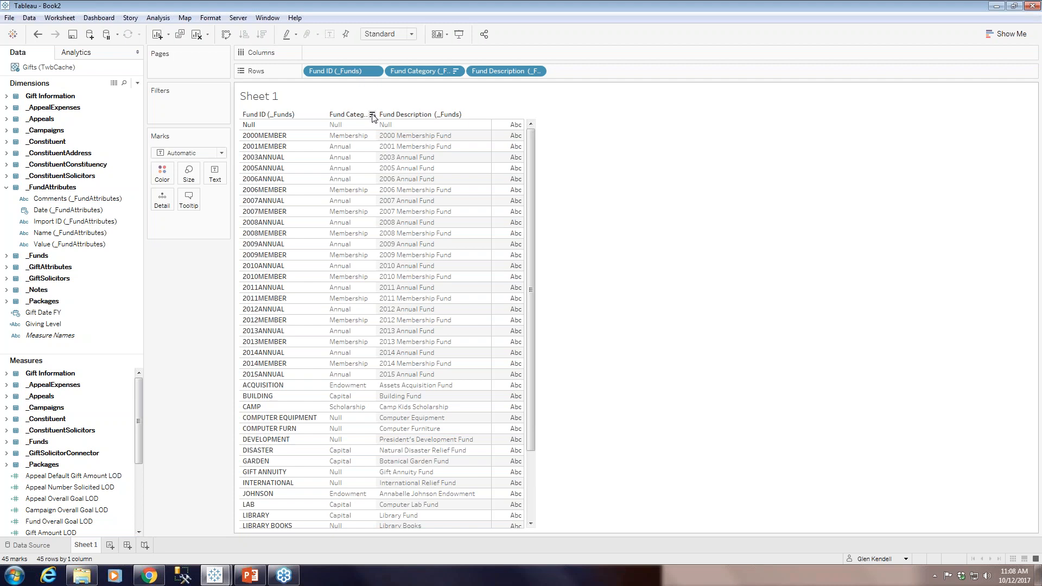
click(455, 70)
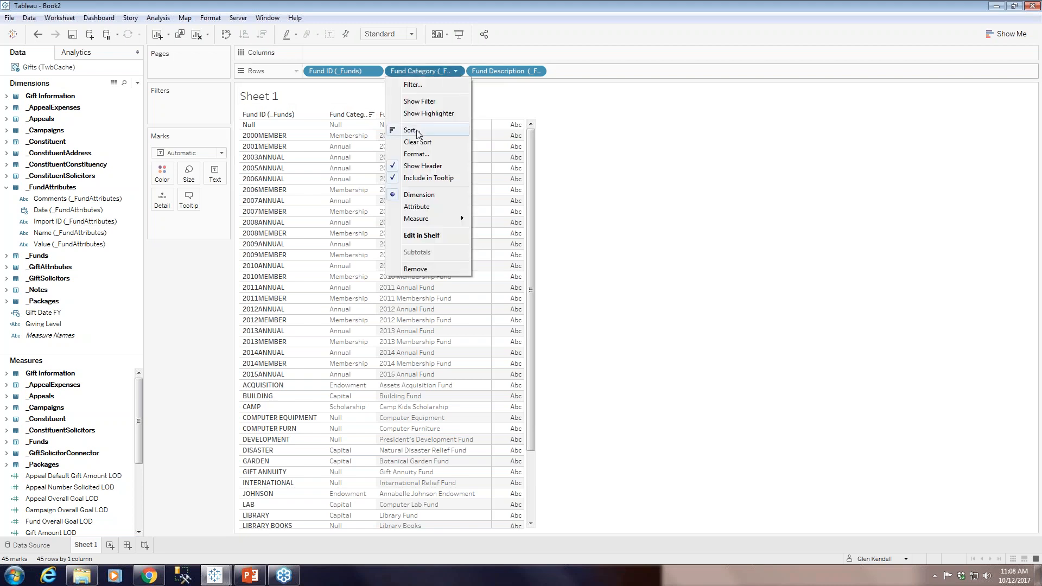
click(419, 130)
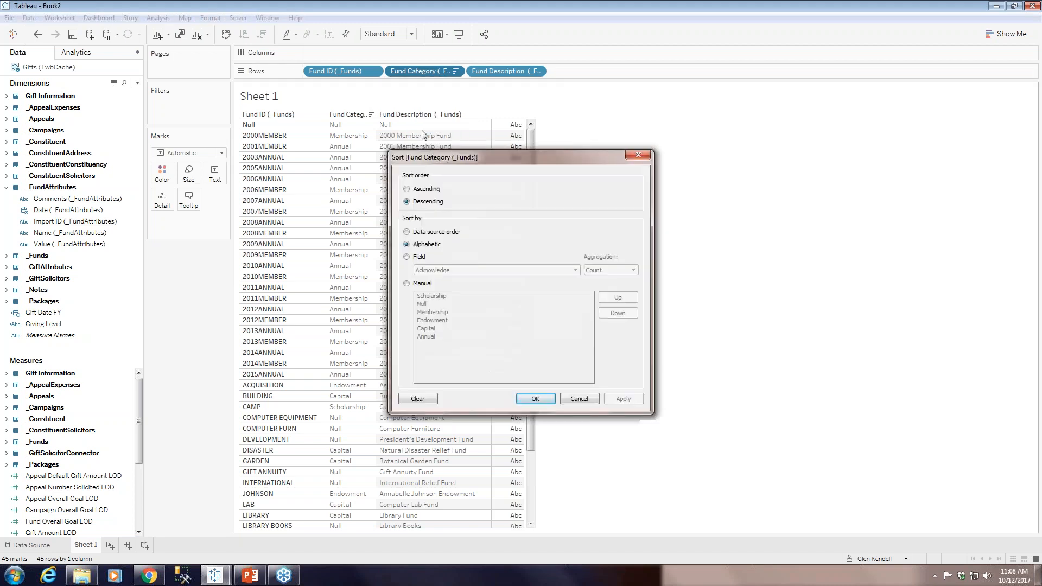
click(414, 259)
click(419, 246)
click(535, 399)
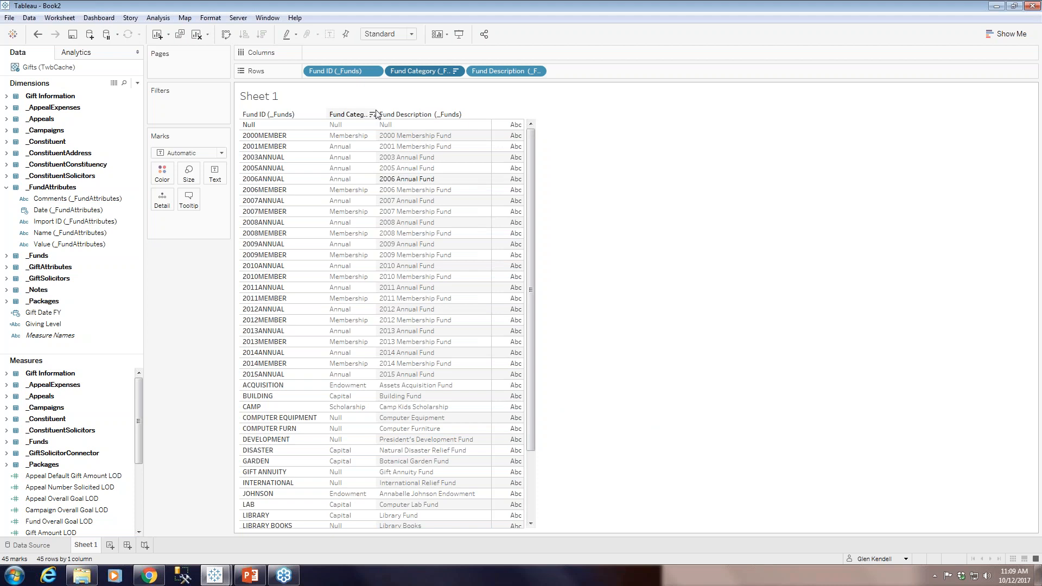
Step: Try sorting the Fund ID column in descending order and clear that sort again
click(323, 116)
click(323, 116)
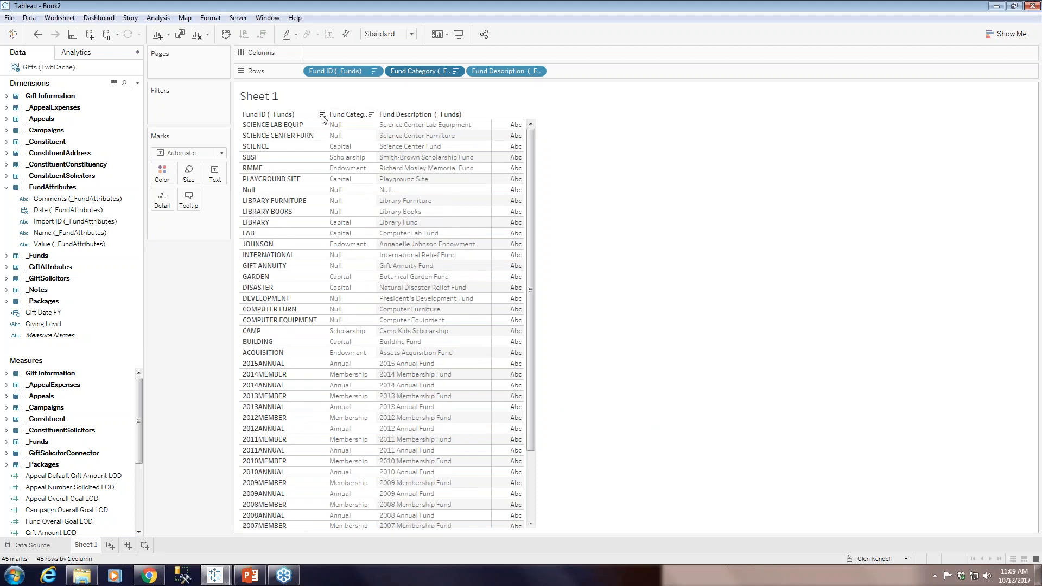
click(322, 115)
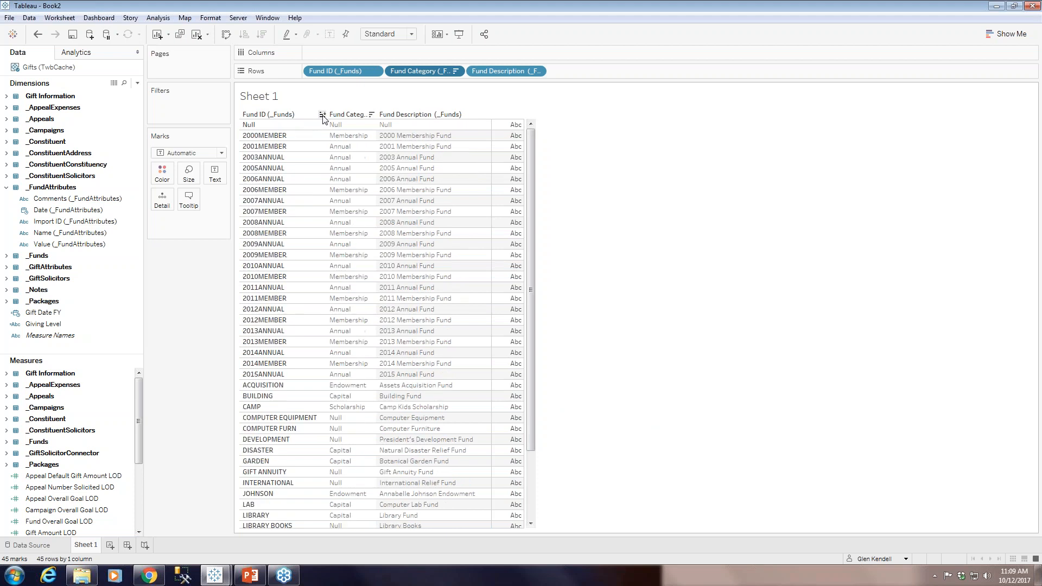
Step: Sort Fund Category in ascending order and Fund Description in descending data source order
click(372, 115)
click(487, 115)
click(536, 72)
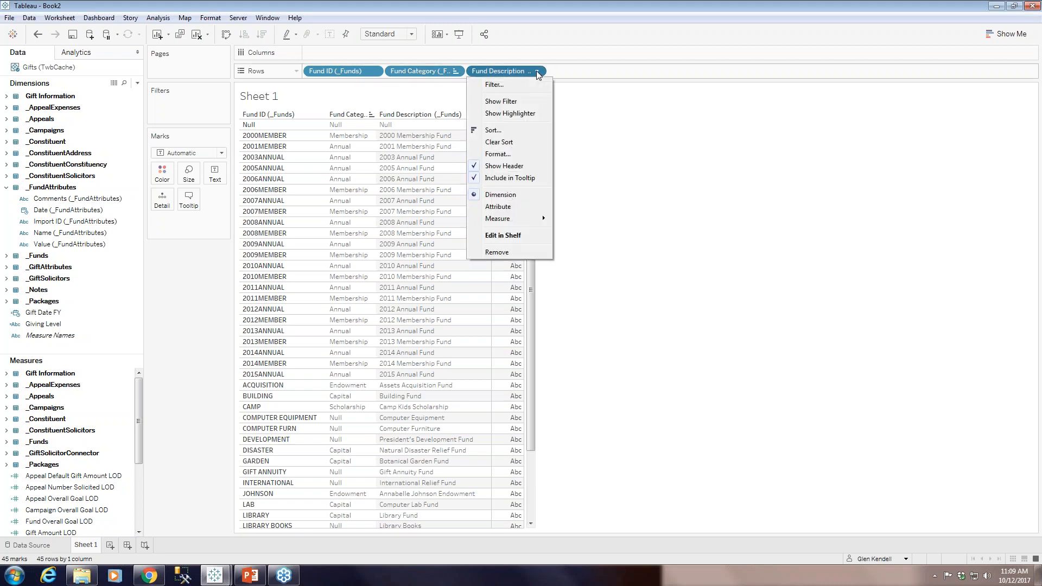
click(492, 130)
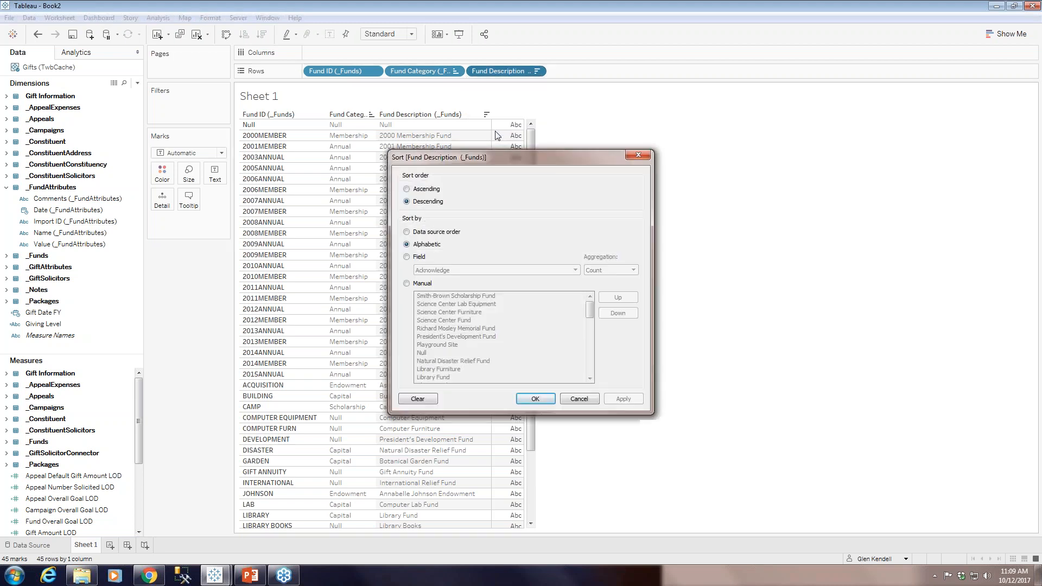
click(435, 233)
click(531, 399)
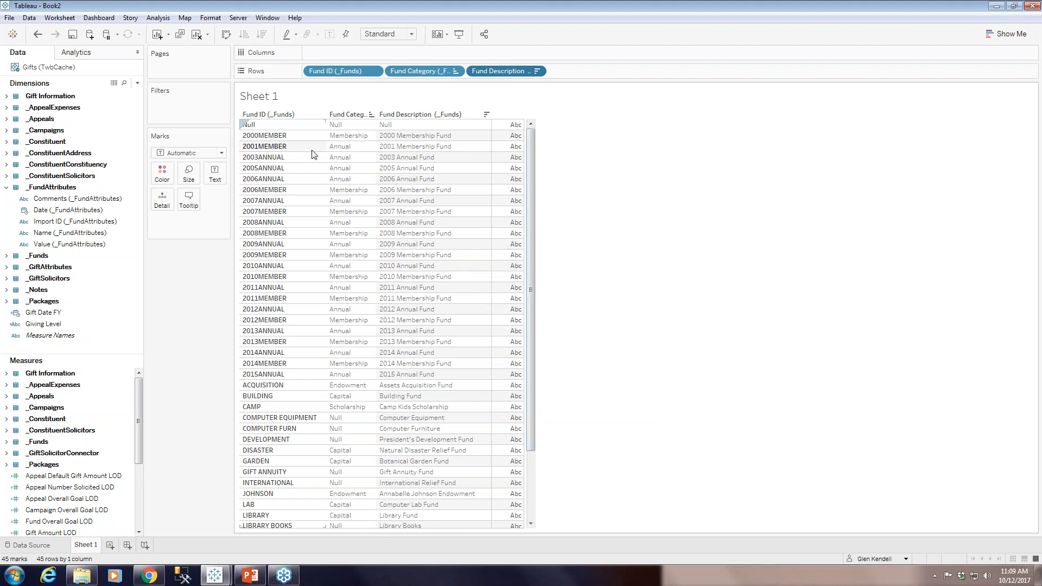
Step: Remove Fund ID from the rows and widen the Fund Category and Fund Description columns
click(6, 187)
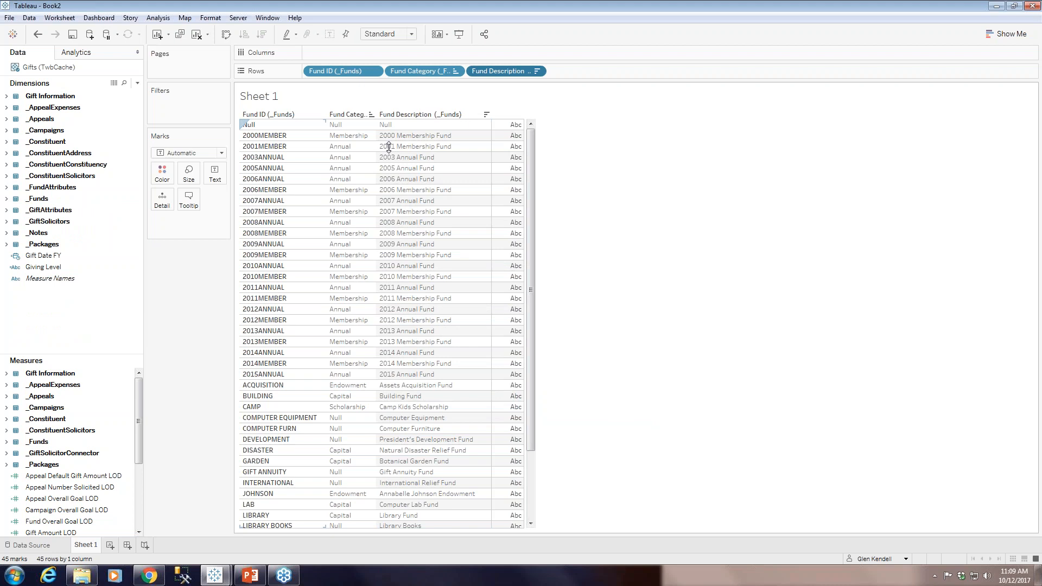
drag(377, 161, 399, 161)
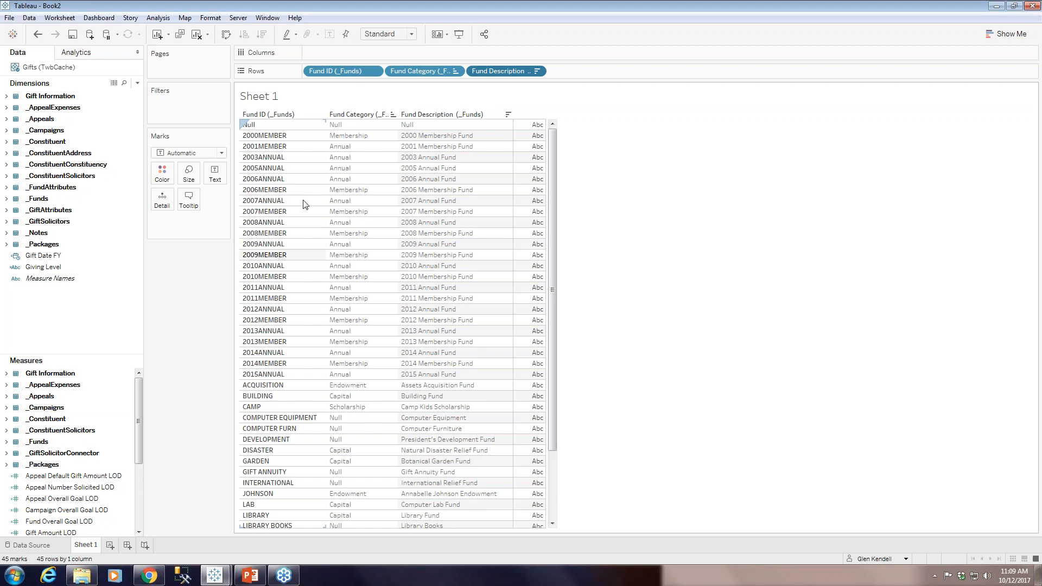
click(376, 73)
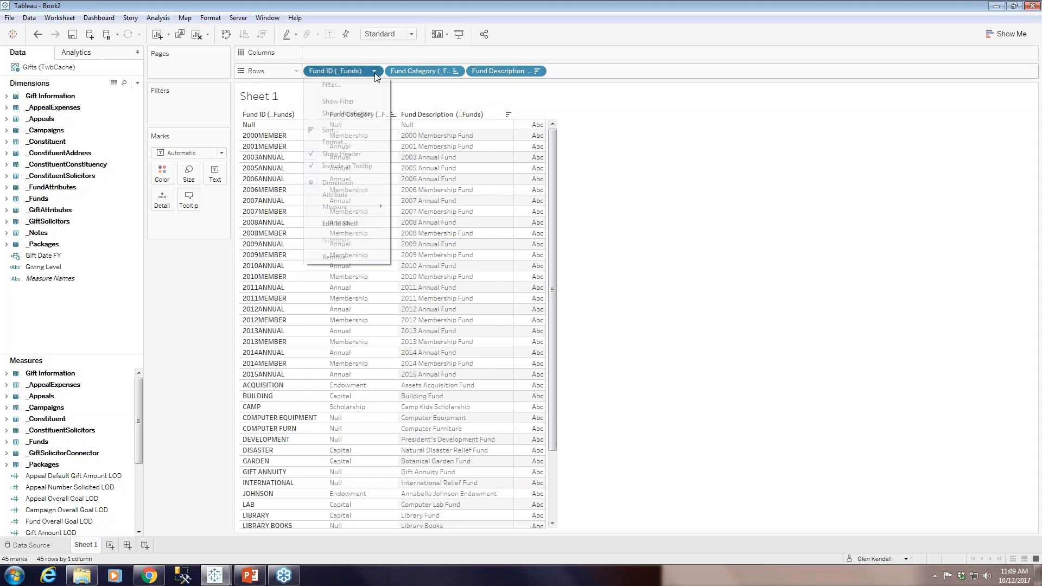
click(356, 258)
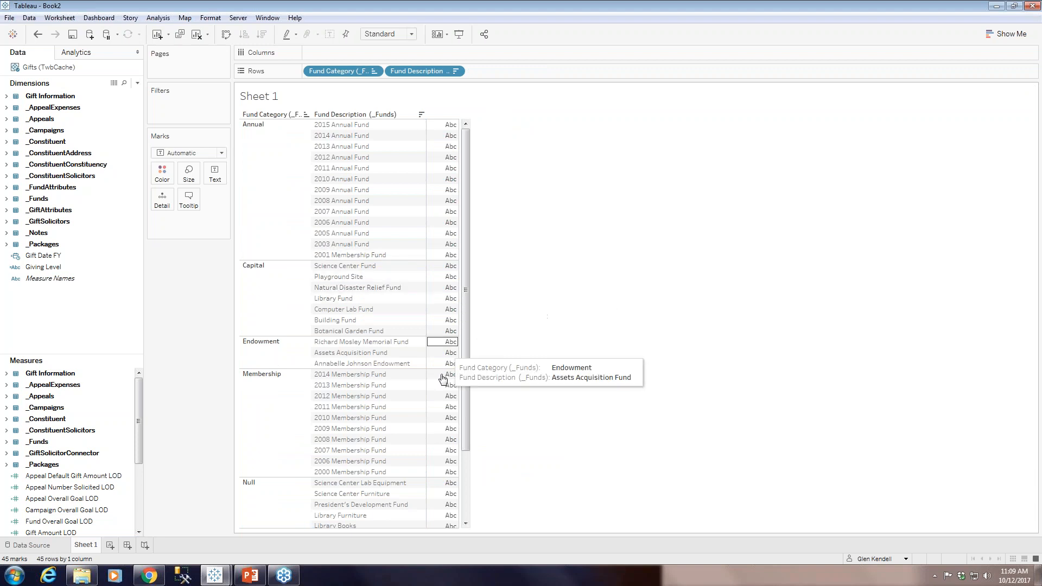
drag(448, 311, 479, 311)
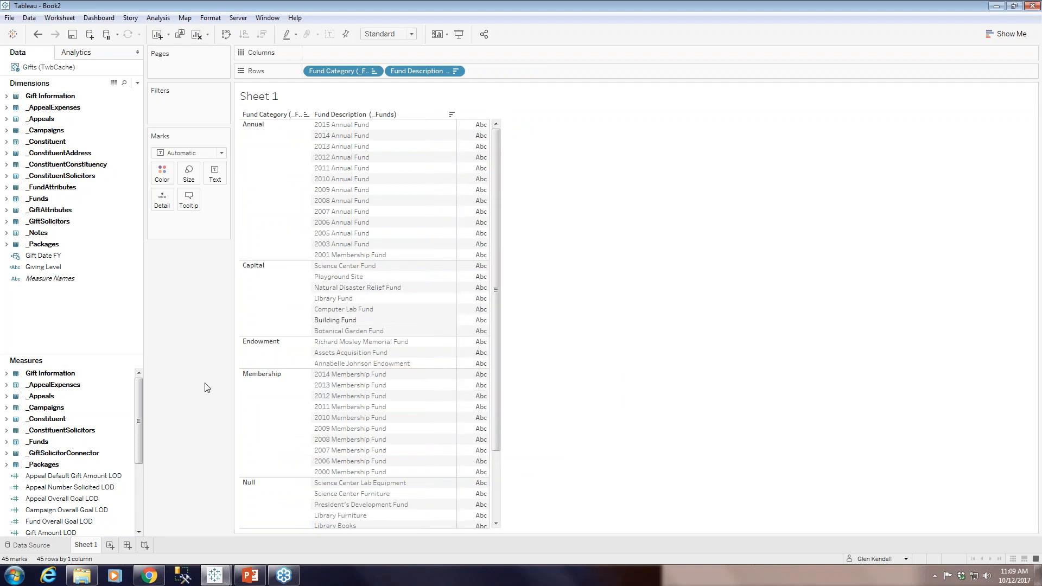
Step: Add the Gift Amount LOD measure as the table's values and widen the Fund Category column to show its full heading
drag(139, 409, 139, 474)
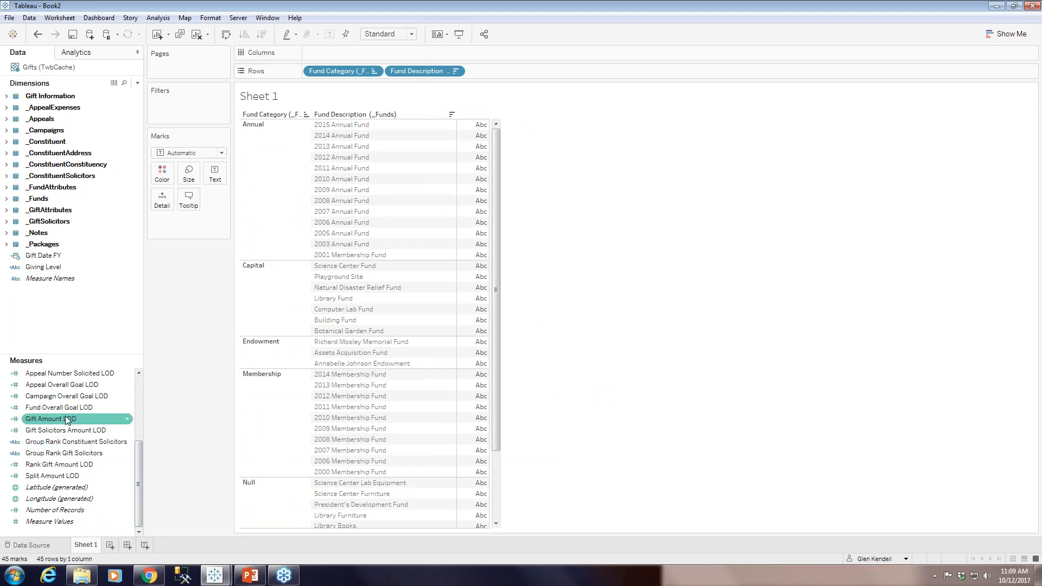
click(66, 421)
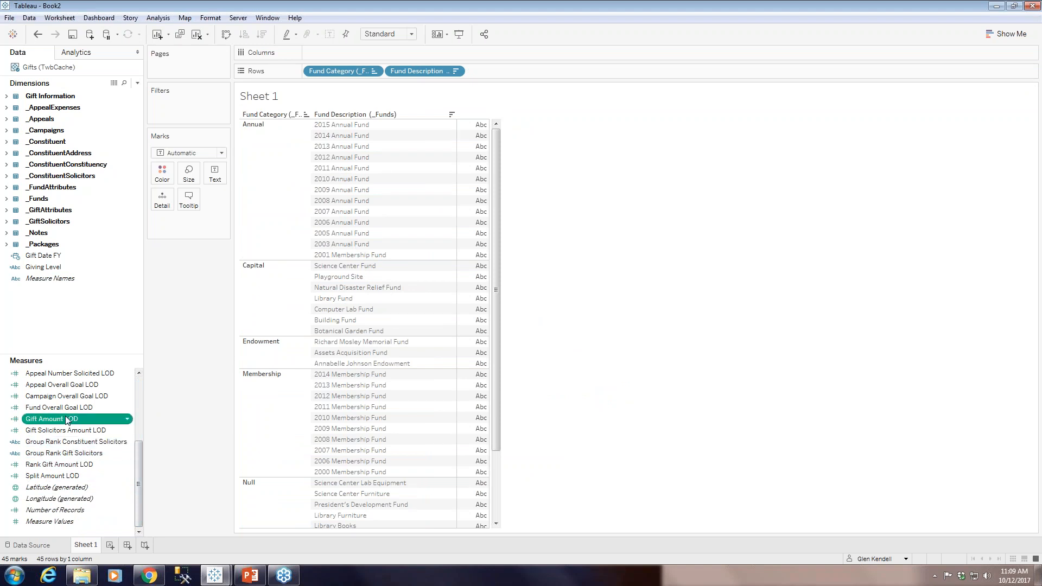
double_click(66, 419)
scroll(139, 467, up, 3)
scroll(139, 467, up, 2)
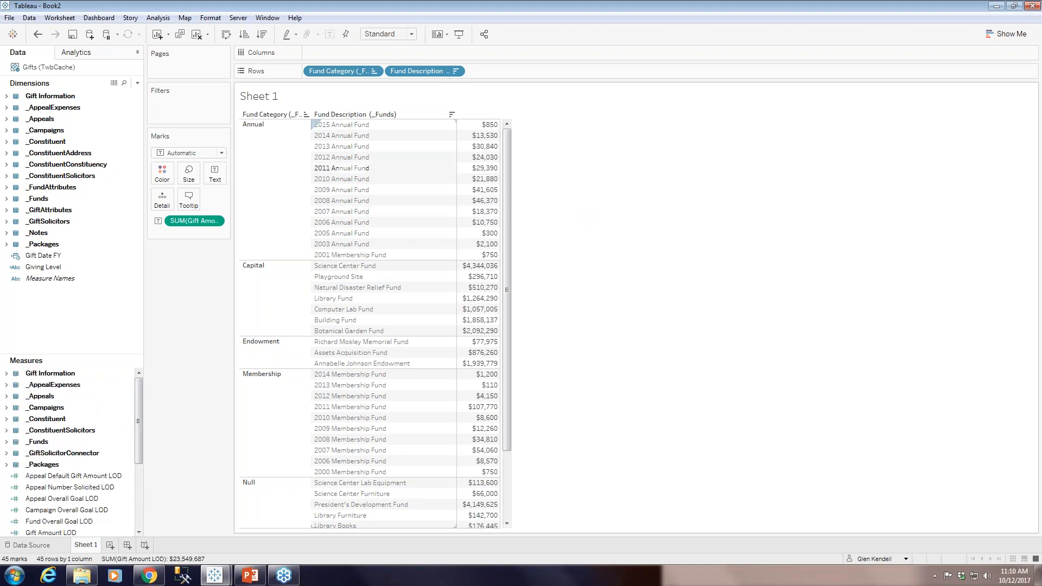
drag(312, 181, 349, 185)
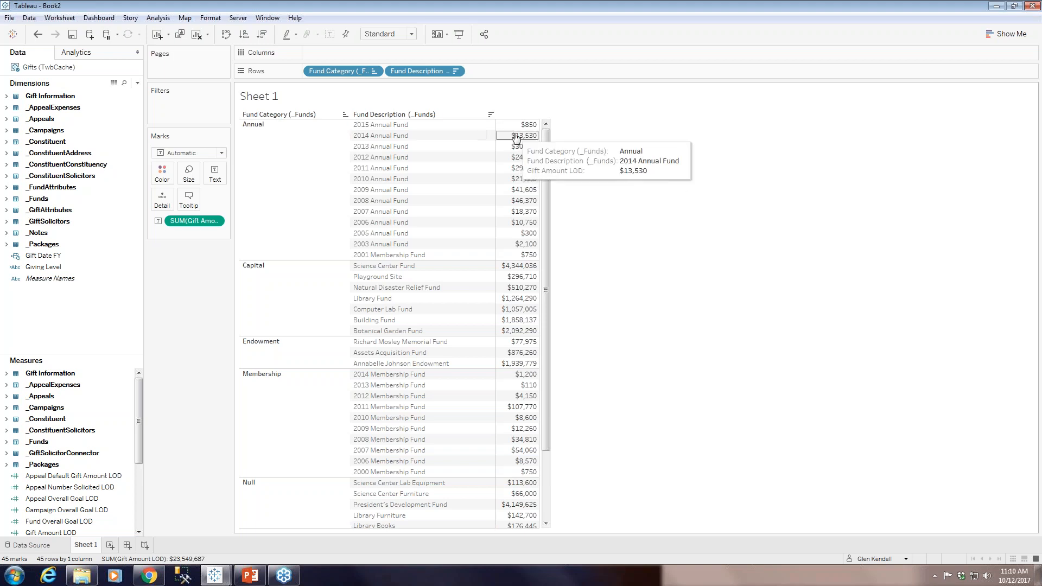
drag(547, 425, 543, 367)
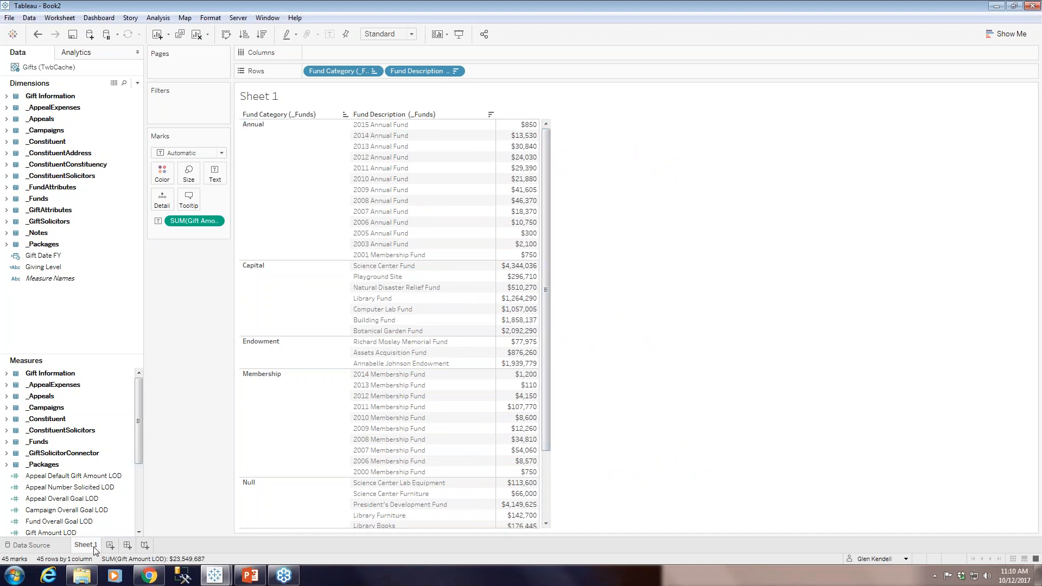
Step: Try removing Fund Description from the rows to view the gift amounts per fund category, and undo the removal
mouse_move(95, 550)
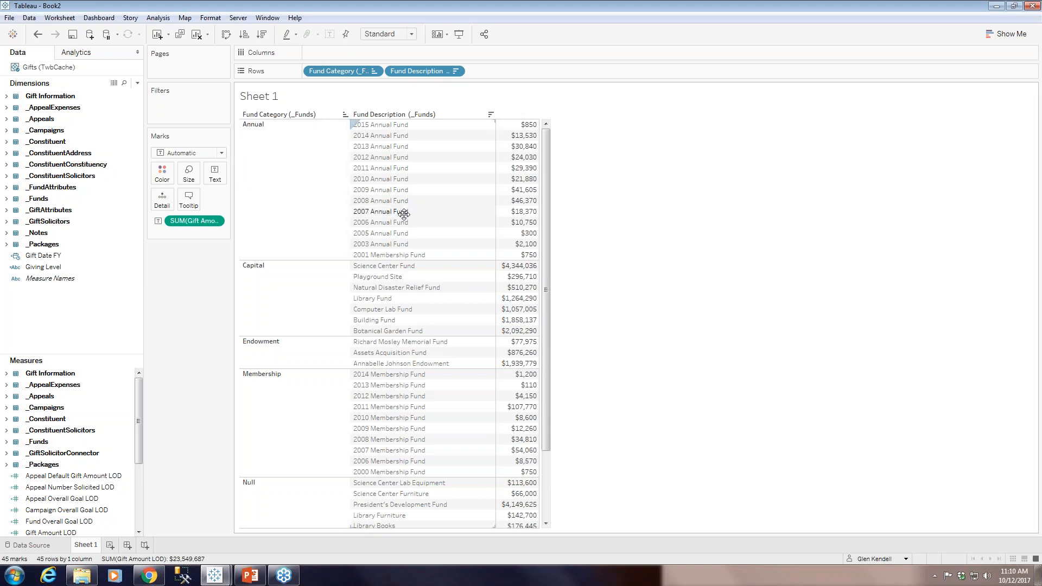
click(456, 72)
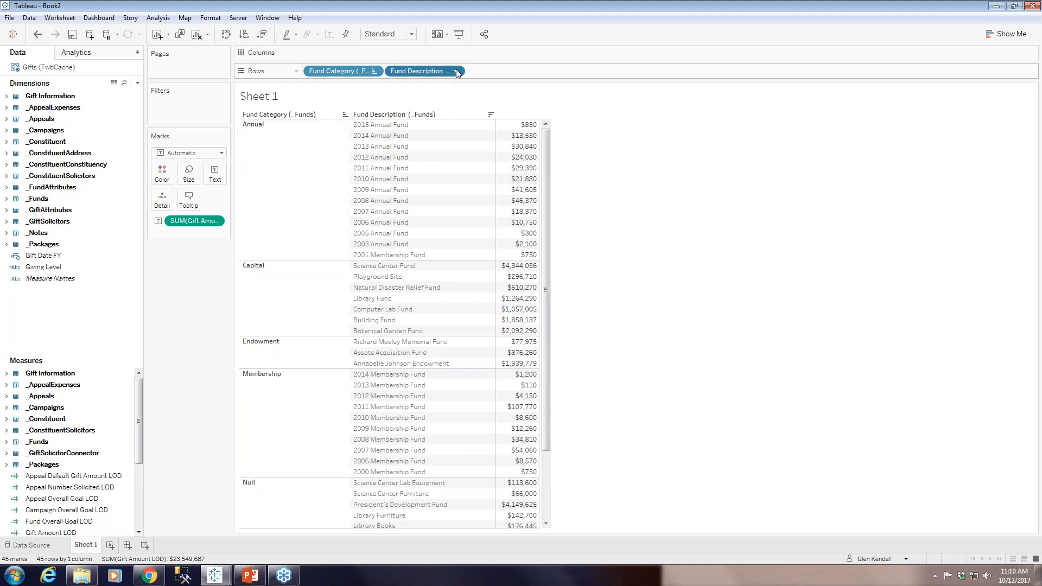
click(428, 252)
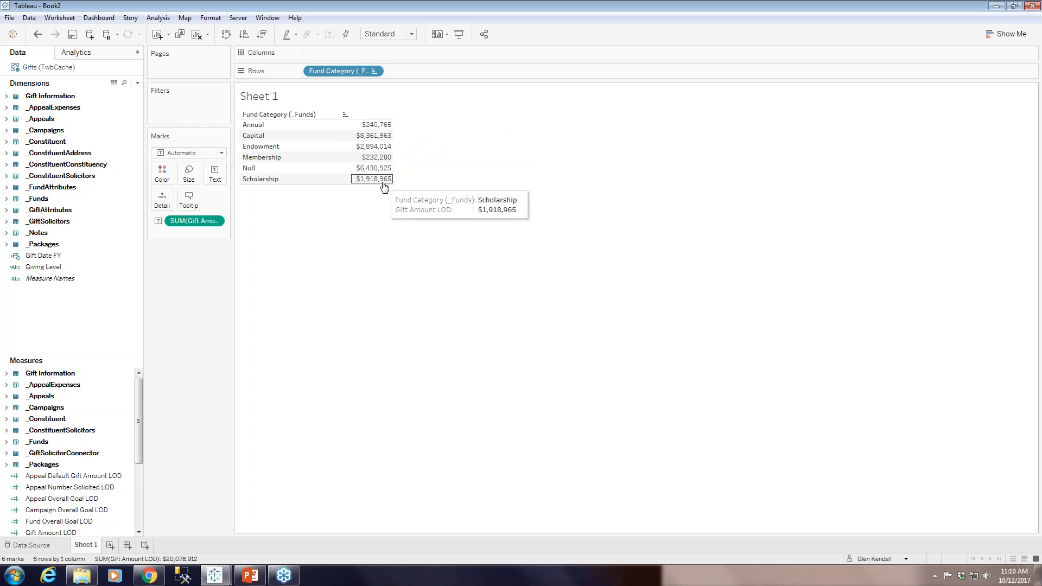
click(37, 34)
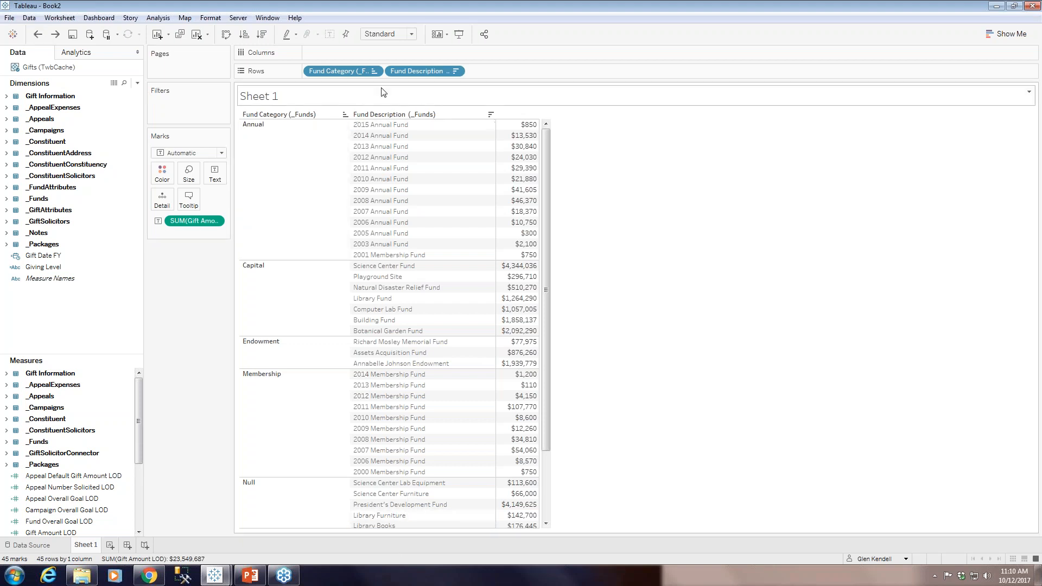
Step: Go back and forth through the latest changes with undo and redo, ending with Fund Description restored in the rows
click(37, 34)
click(54, 36)
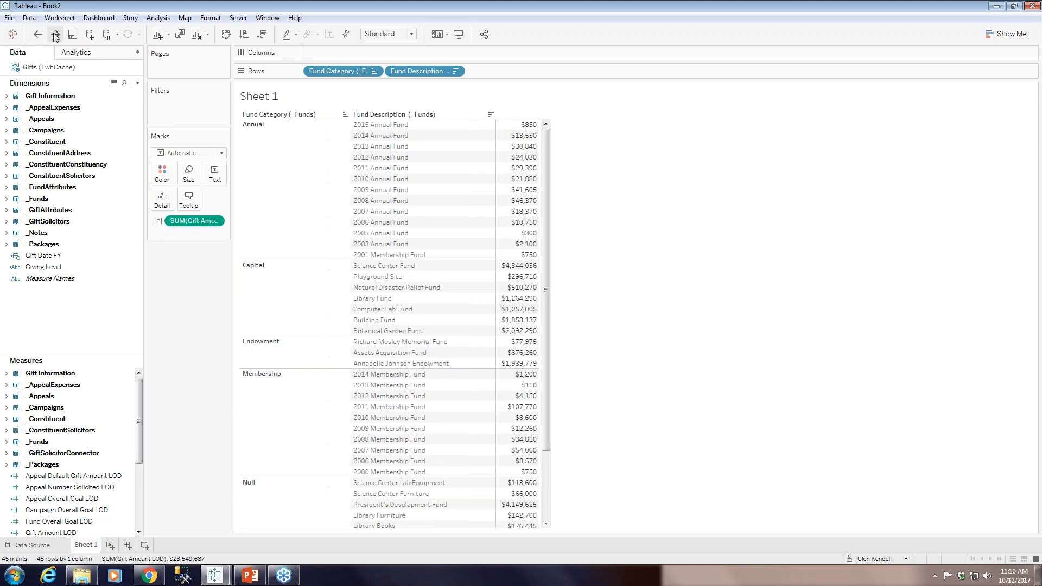
click(54, 36)
click(39, 35)
click(55, 35)
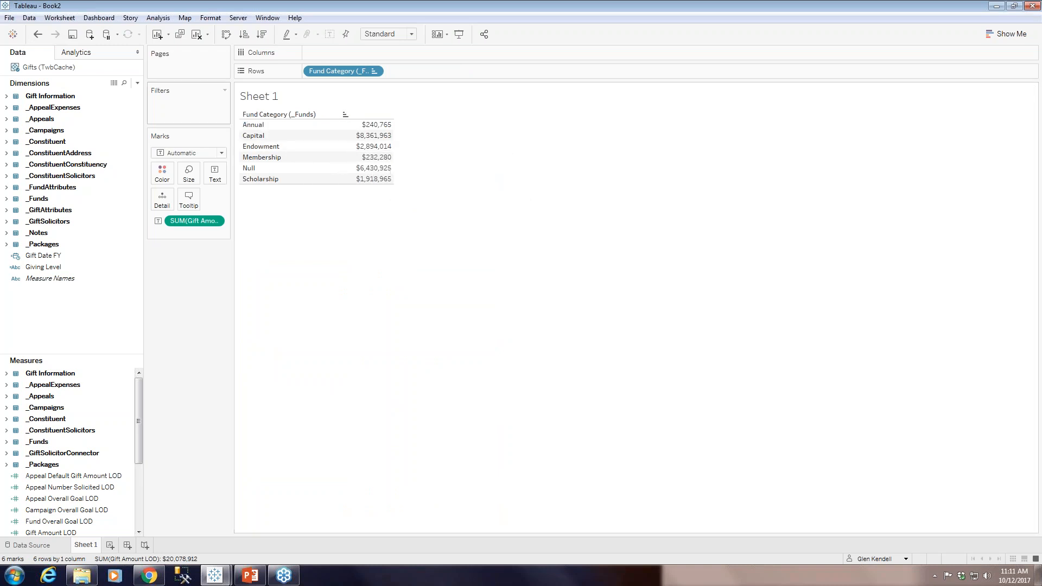
click(37, 34)
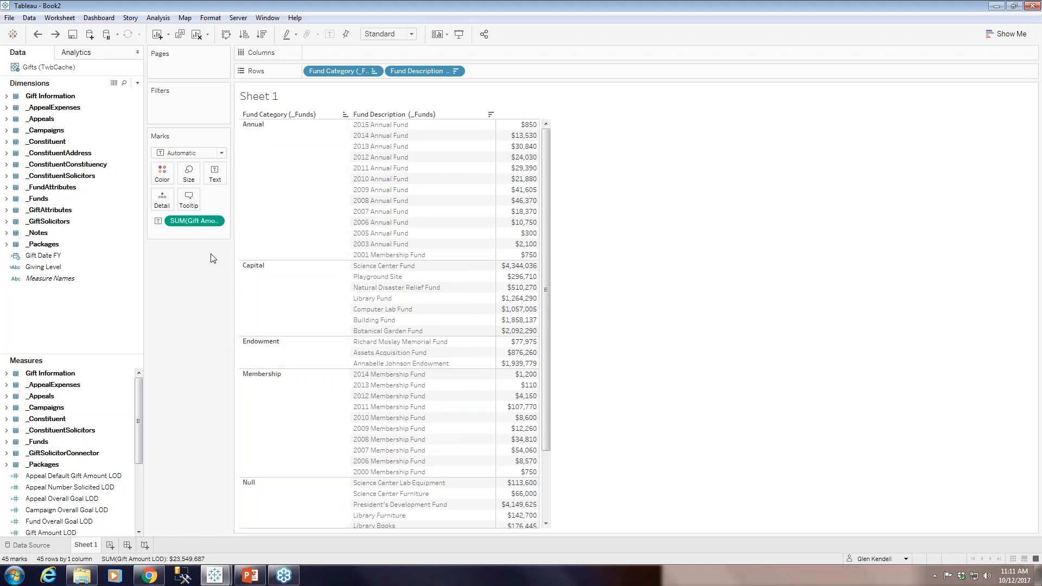
Step: Add Gift Date FY by year to the columns, look across the years, and remove Fund Description from the rows
click(75, 259)
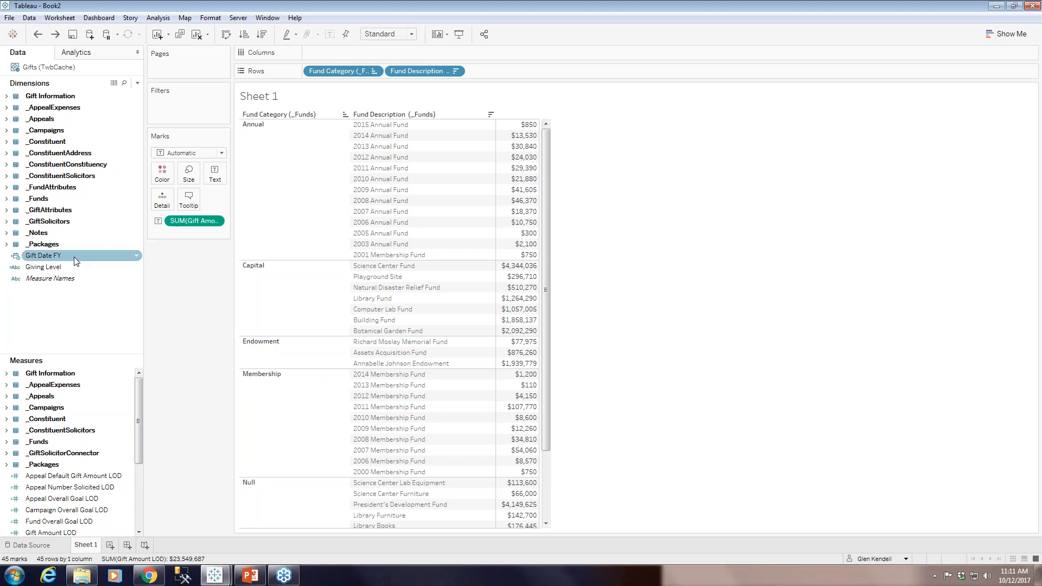
drag(74, 260, 336, 56)
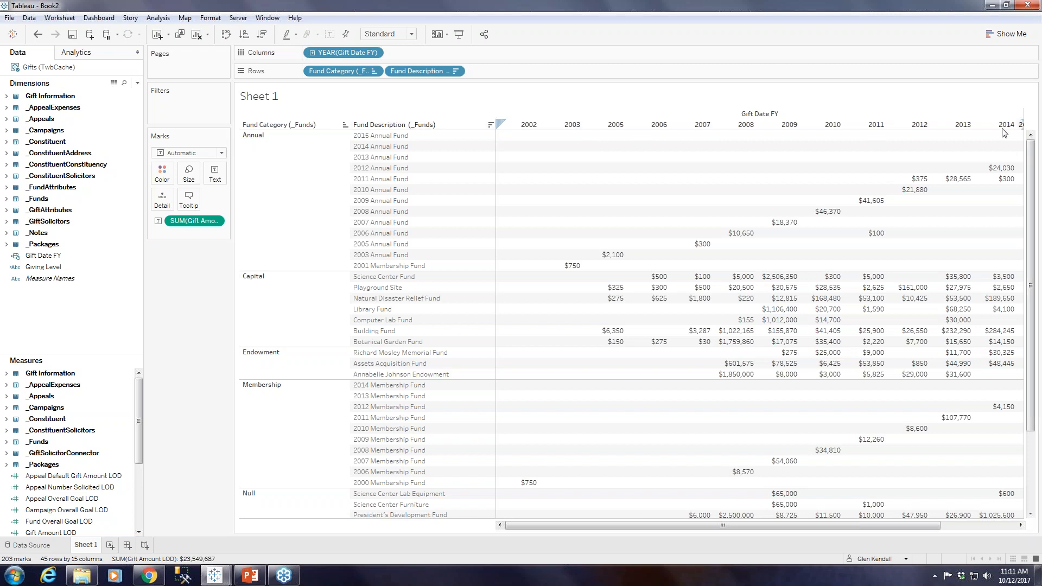
drag(532, 526, 784, 549)
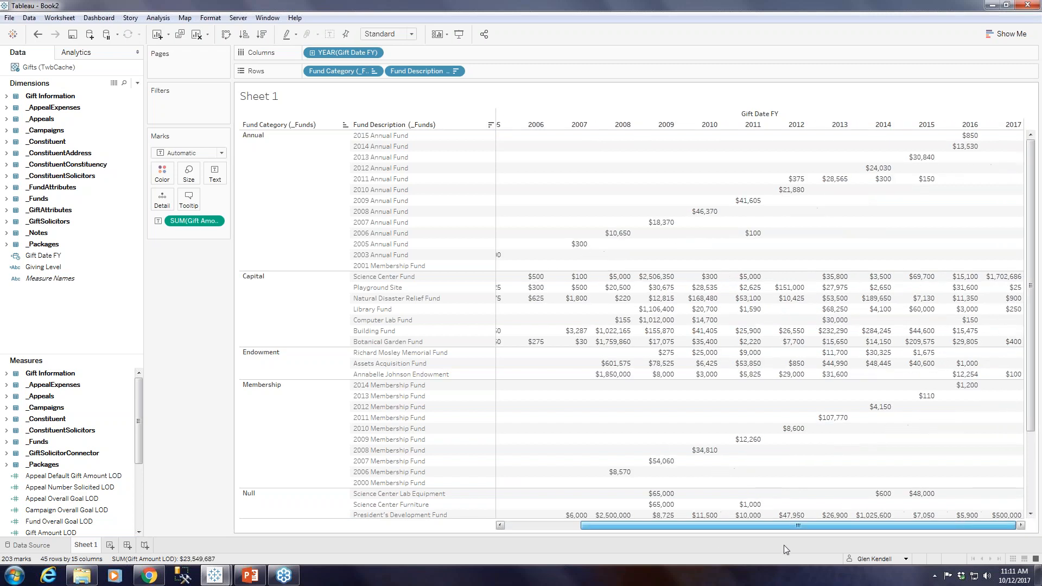
drag(593, 538, 527, 532)
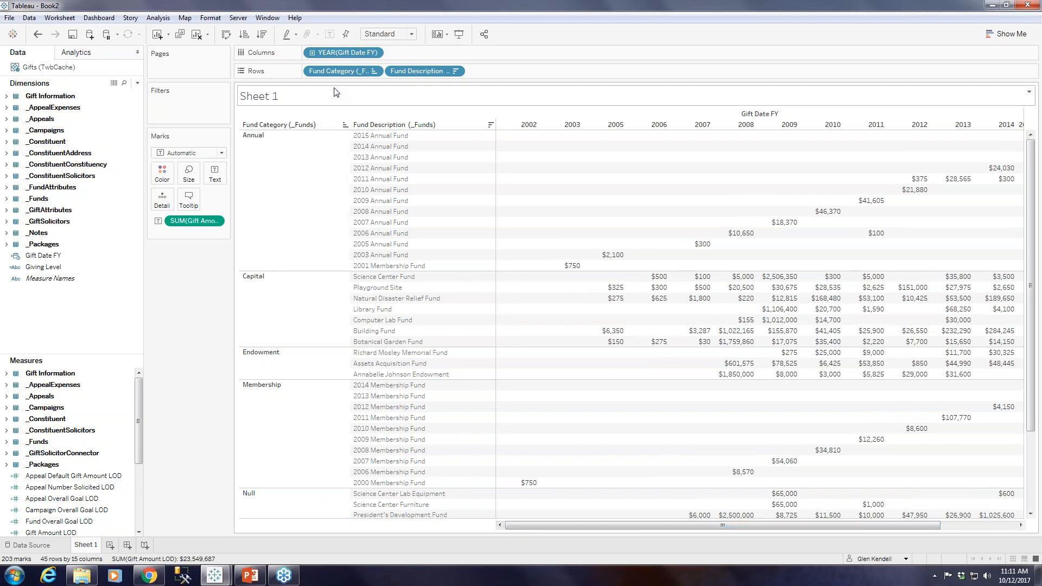
click(456, 72)
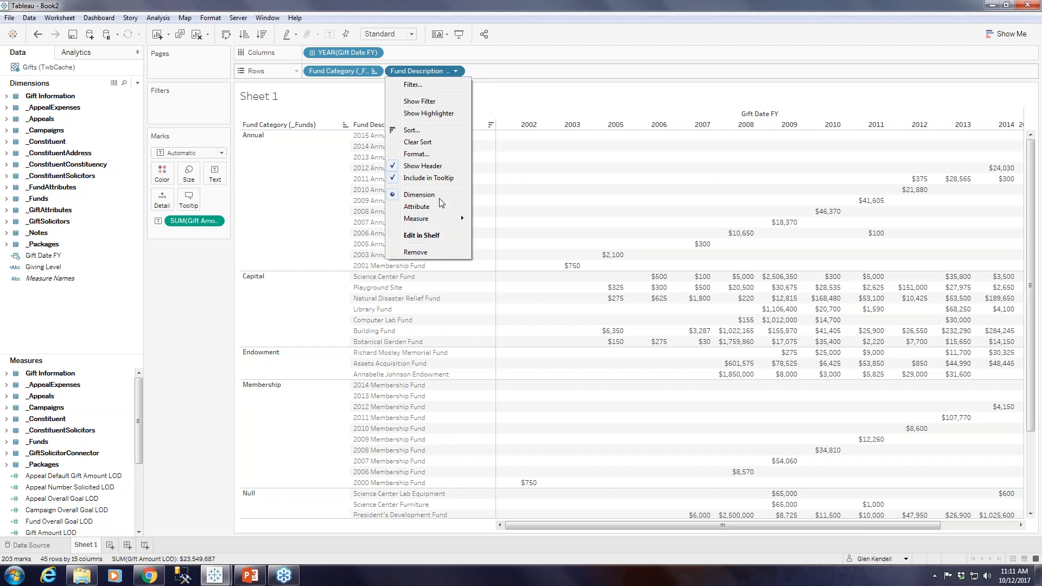
click(423, 253)
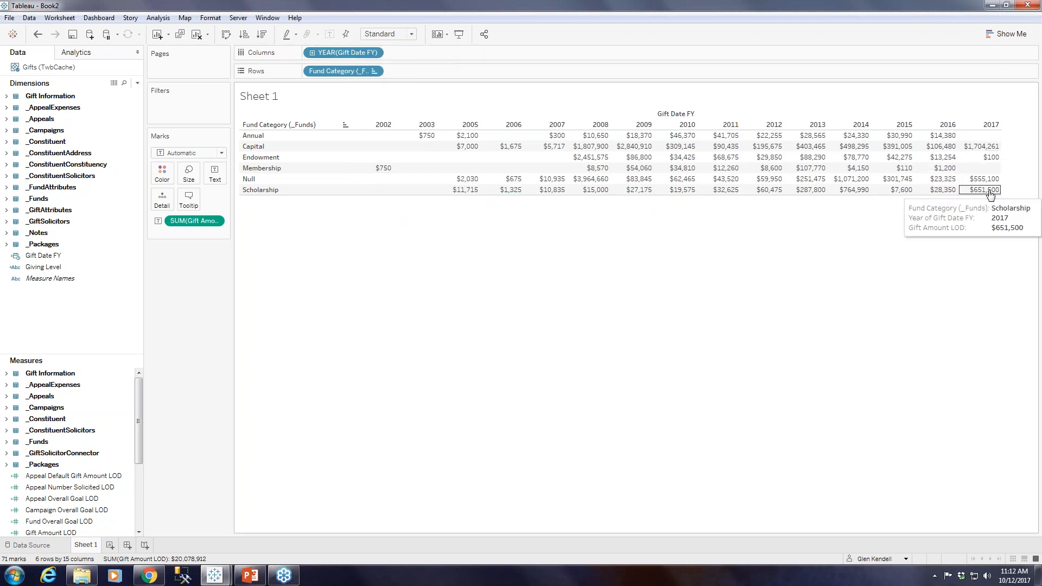
Step: Try removing the Gift Date FY year from the columns, and undo the removal
click(375, 53)
click(346, 411)
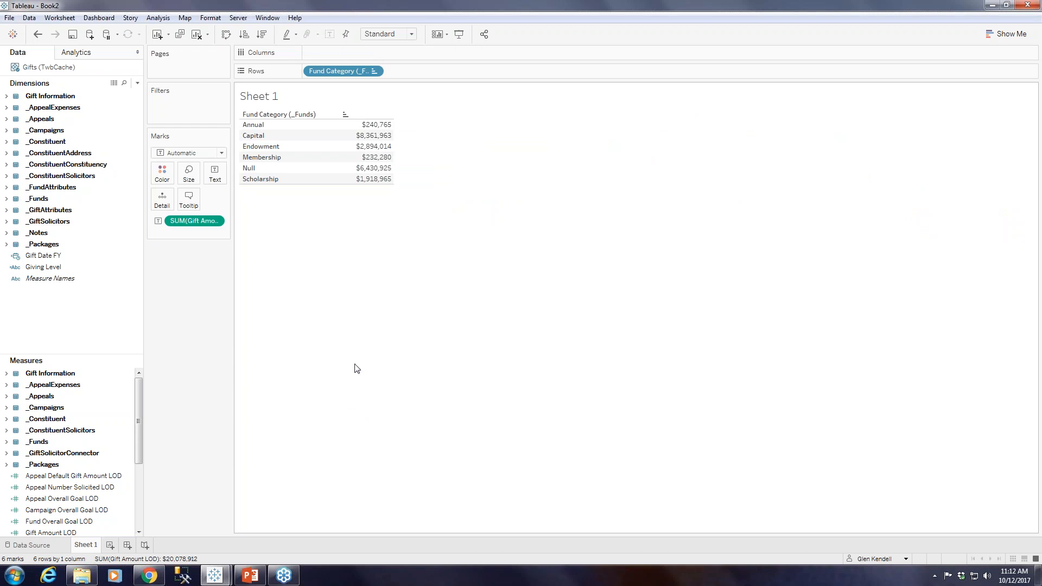
click(37, 34)
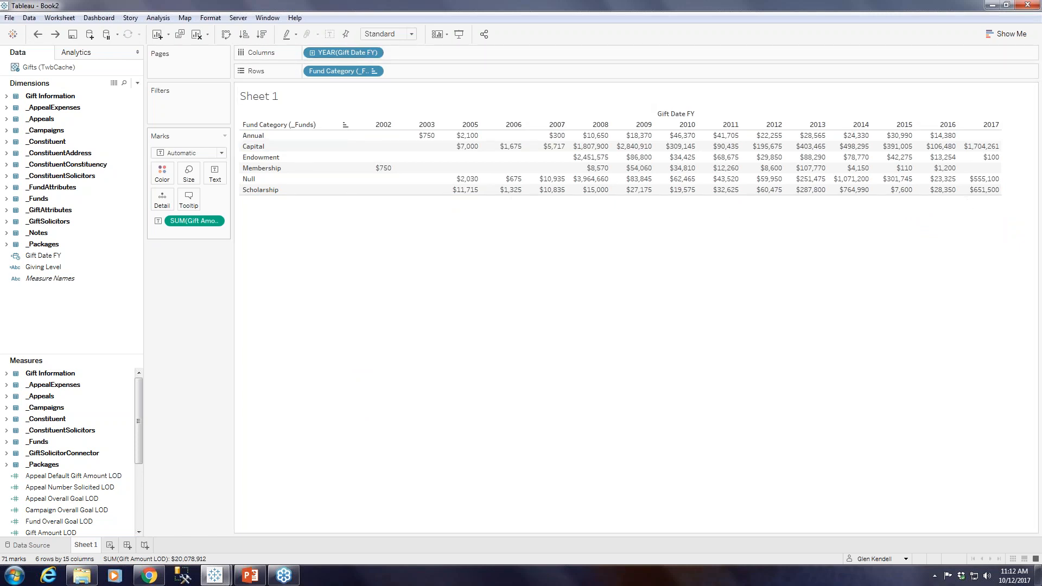
Step: Show column and row grand totals for the gift amounts and look across to the Grand Total column
click(211, 19)
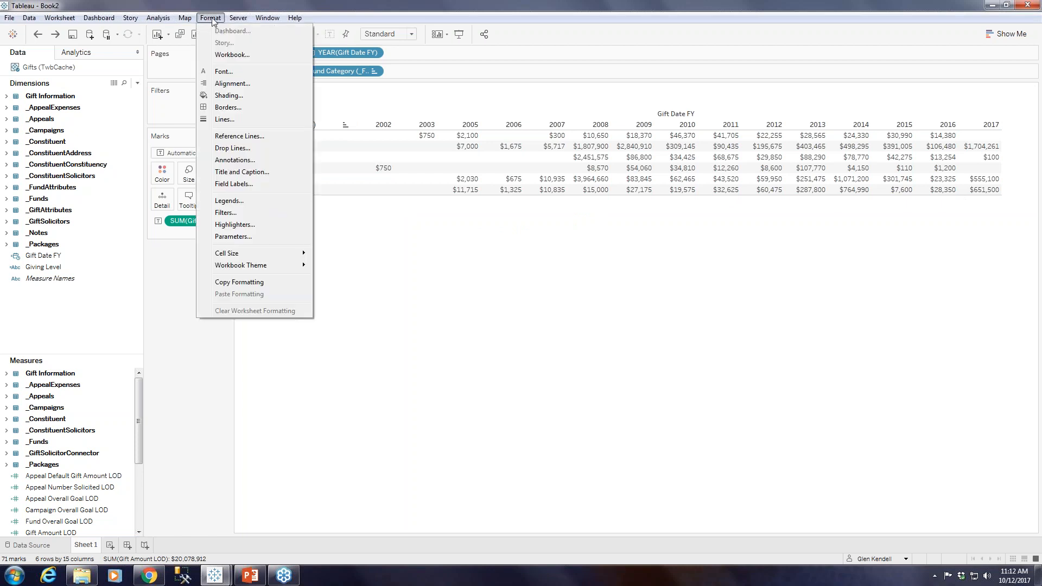
mouse_move(166, 22)
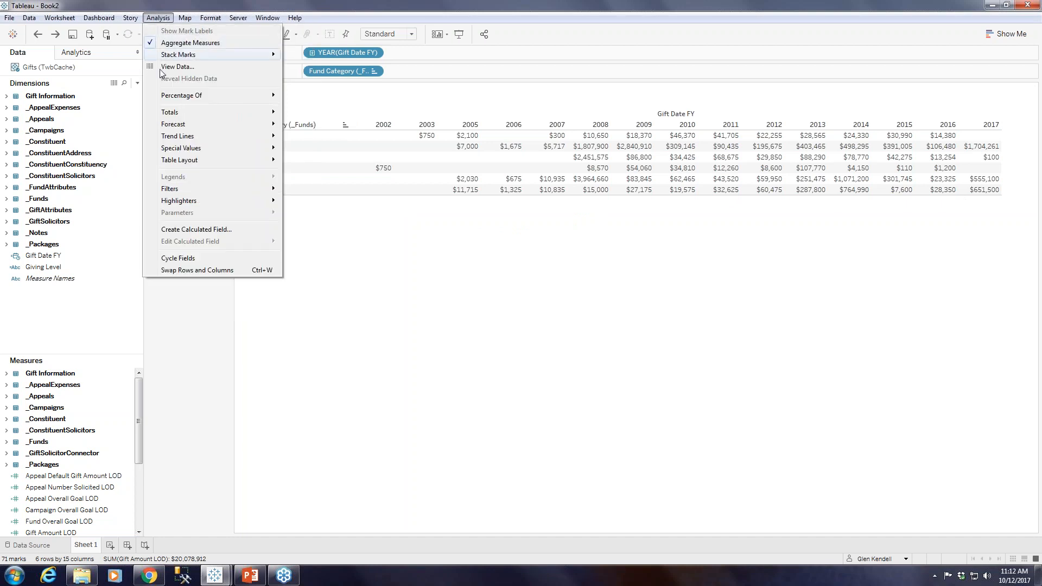
mouse_move(178, 111)
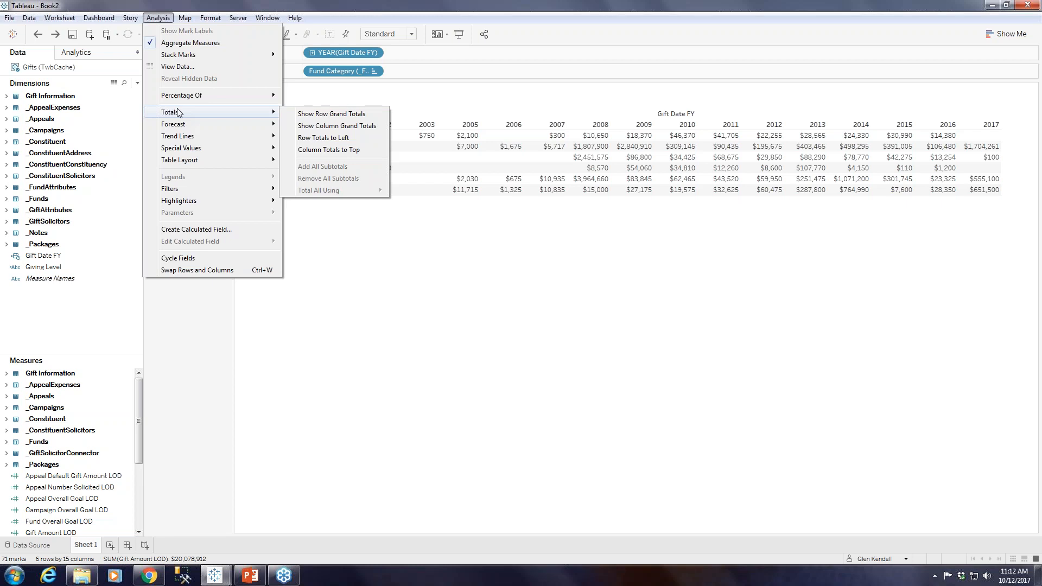
click(315, 126)
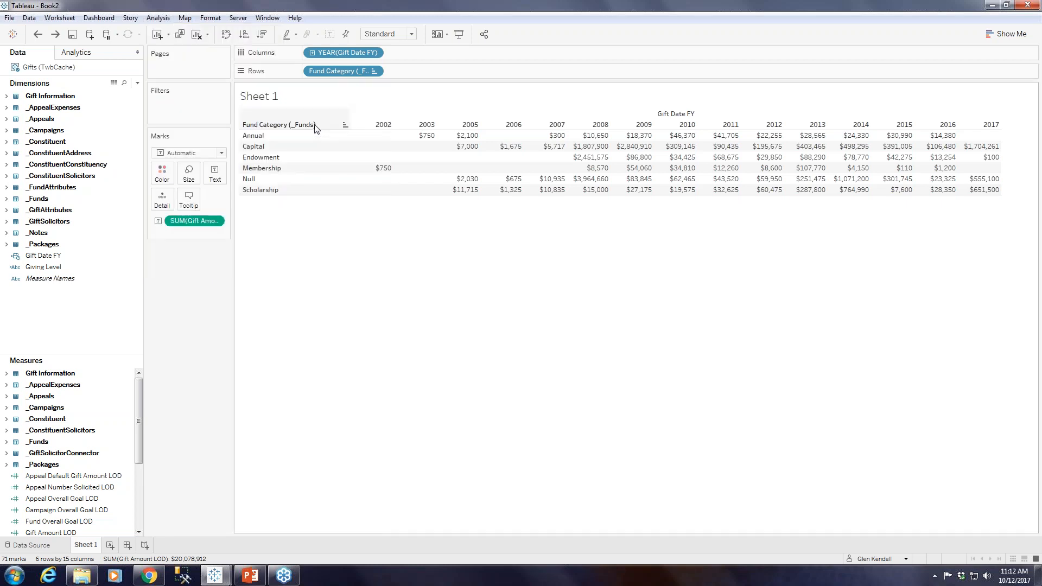
click(158, 18)
mouse_move(199, 111)
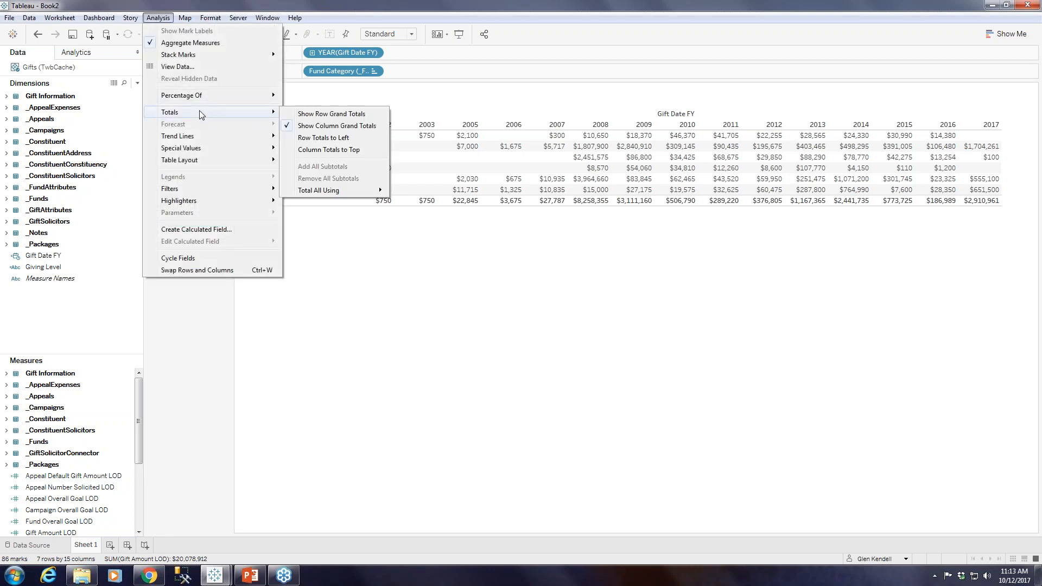
click(302, 115)
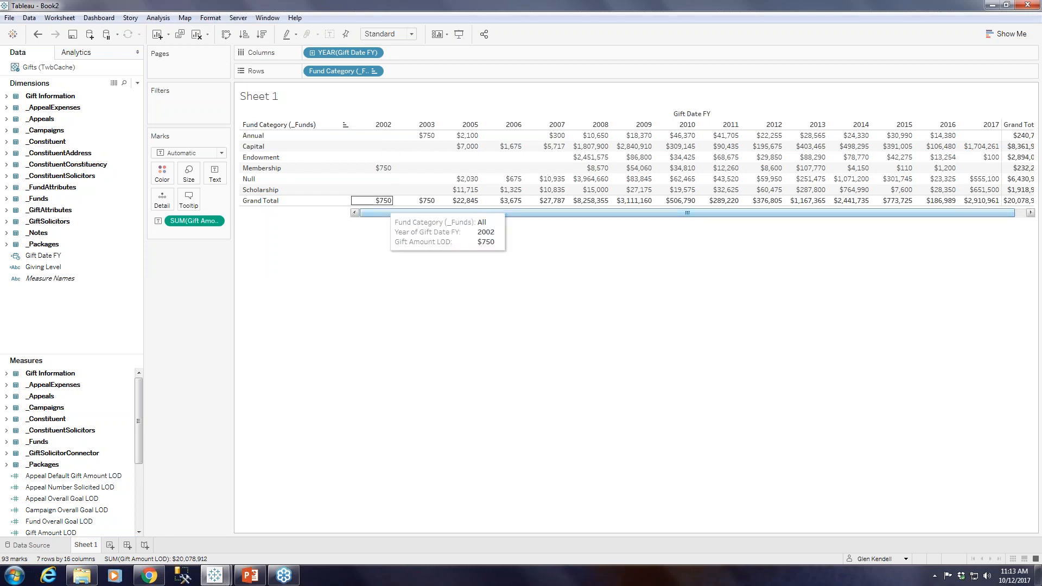
drag(674, 216, 840, 227)
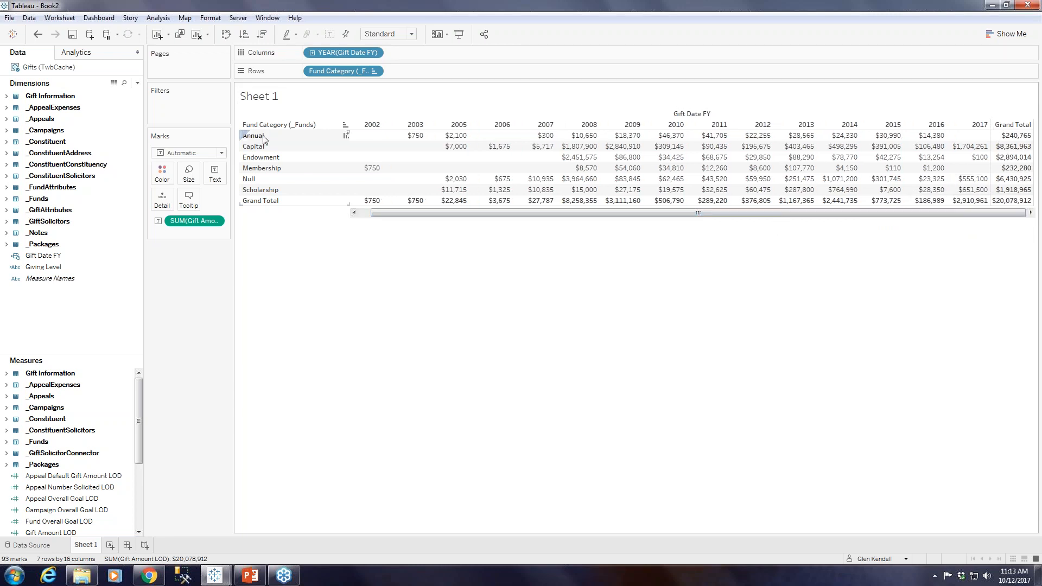
mouse_move(707, 147)
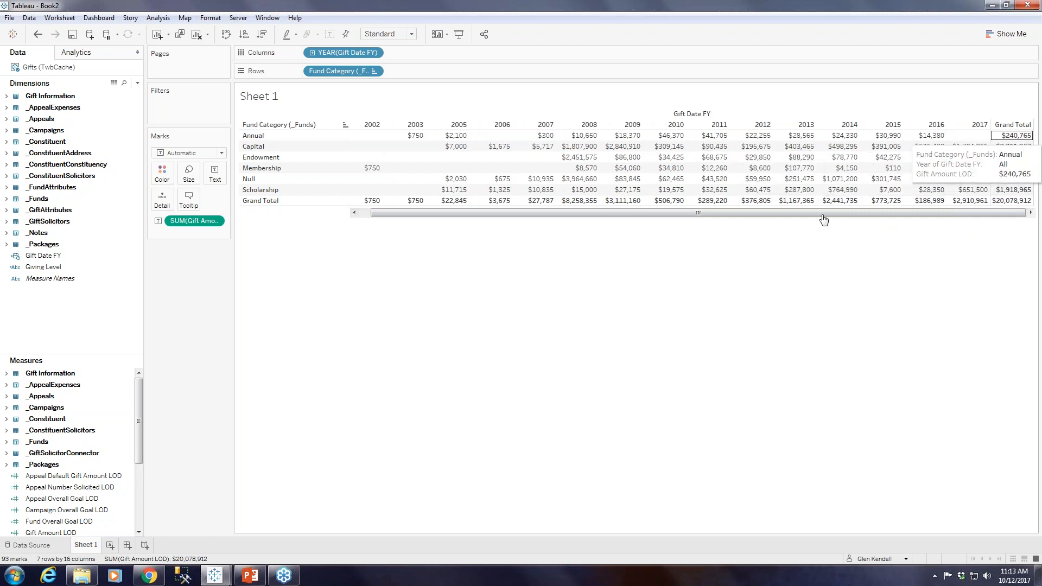
drag(384, 214, 372, 216)
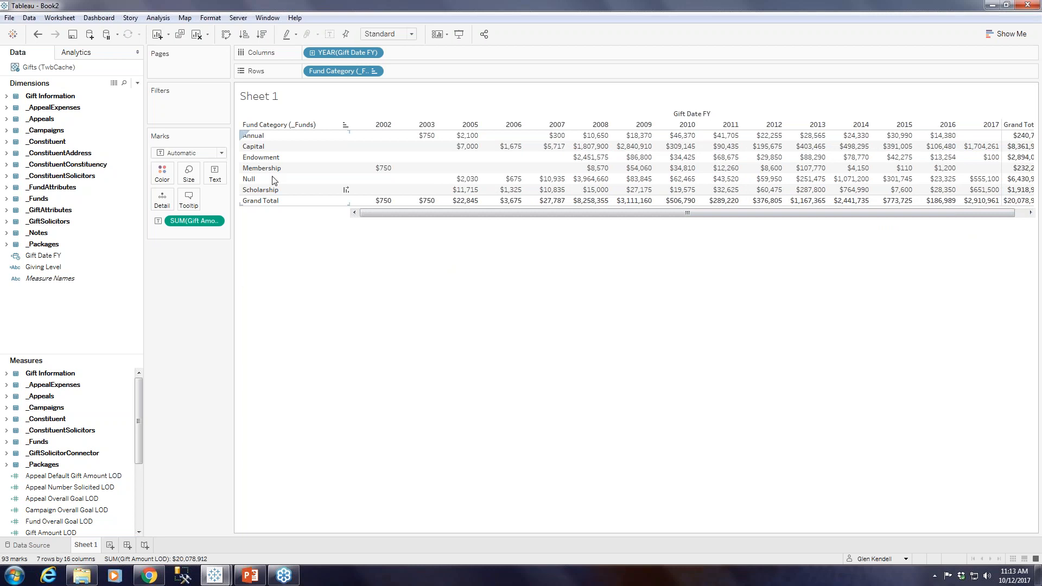
Step: Filter the sheet on Gift Date FY with a relative date in years, limited to the previous year
drag(338, 51, 190, 106)
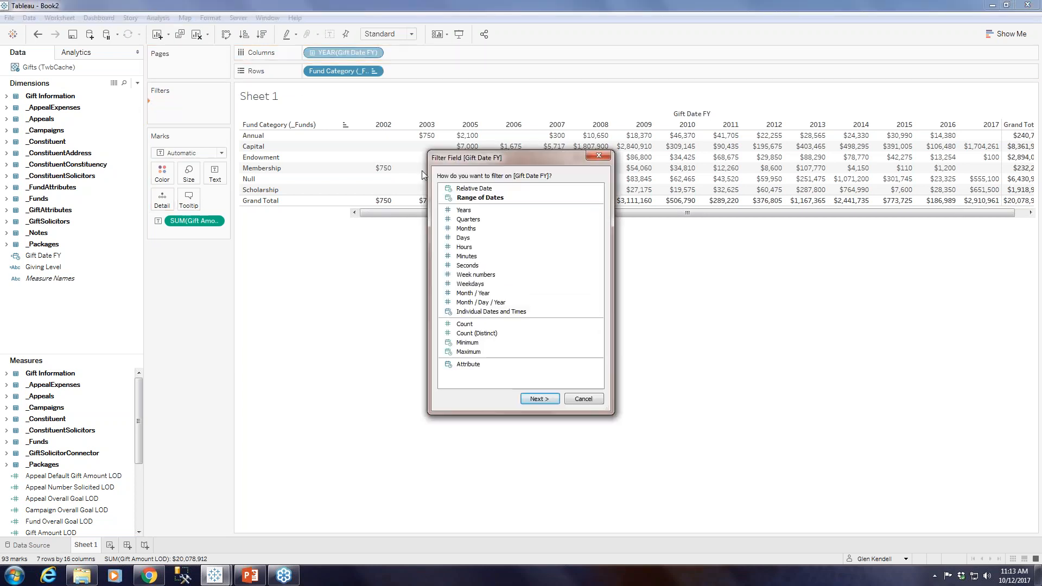
click(477, 189)
click(547, 399)
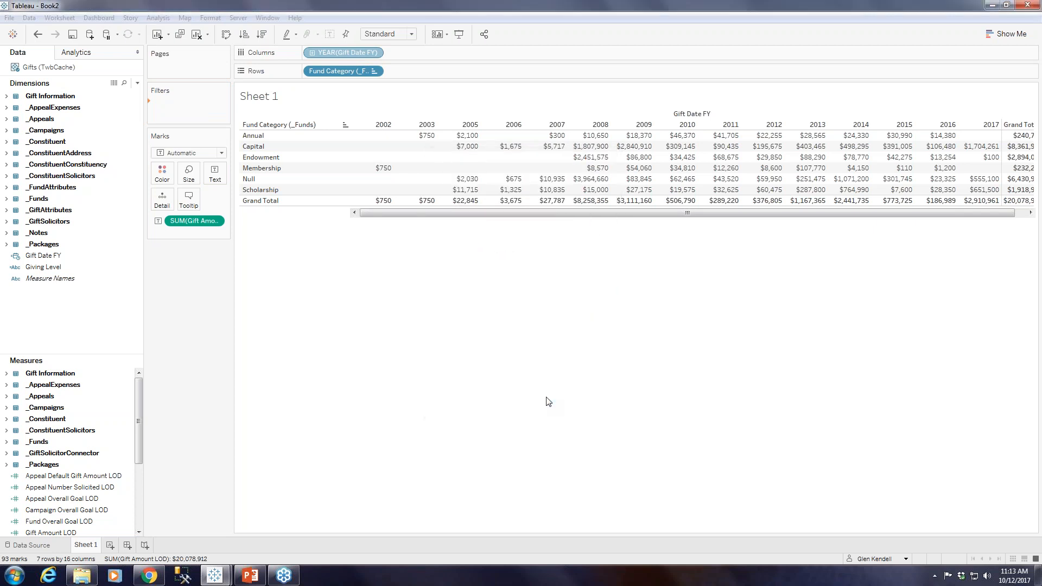
click(417, 279)
click(464, 298)
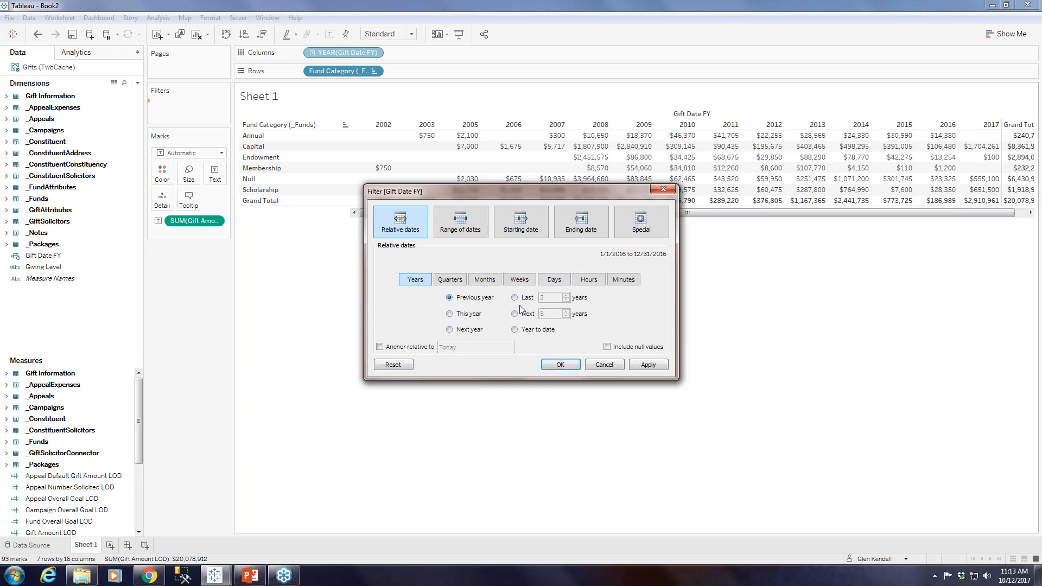
click(561, 366)
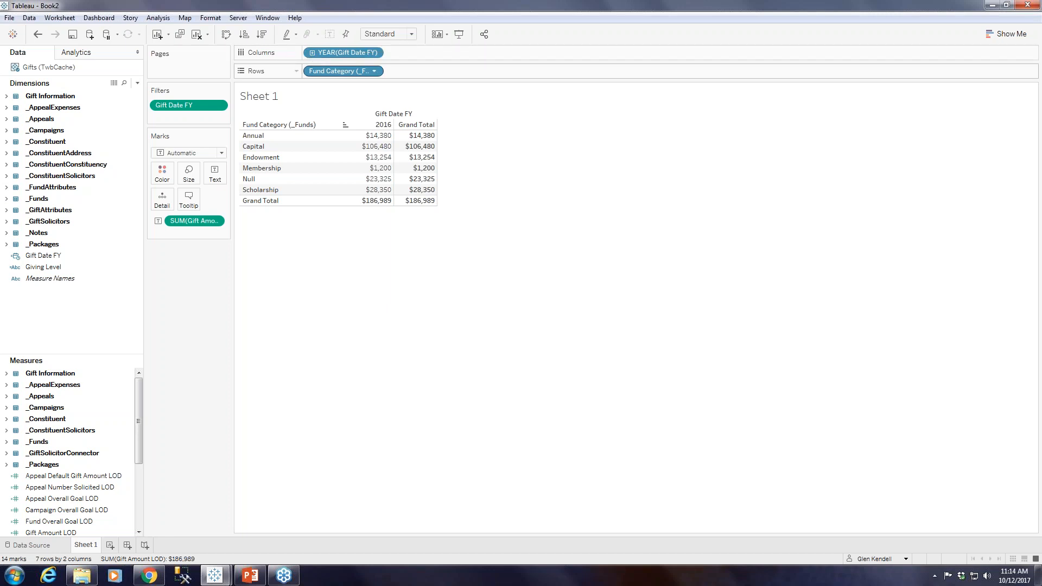
Step: Break Gift Date FY in the columns down into quarters and months, and remove the year level
click(313, 53)
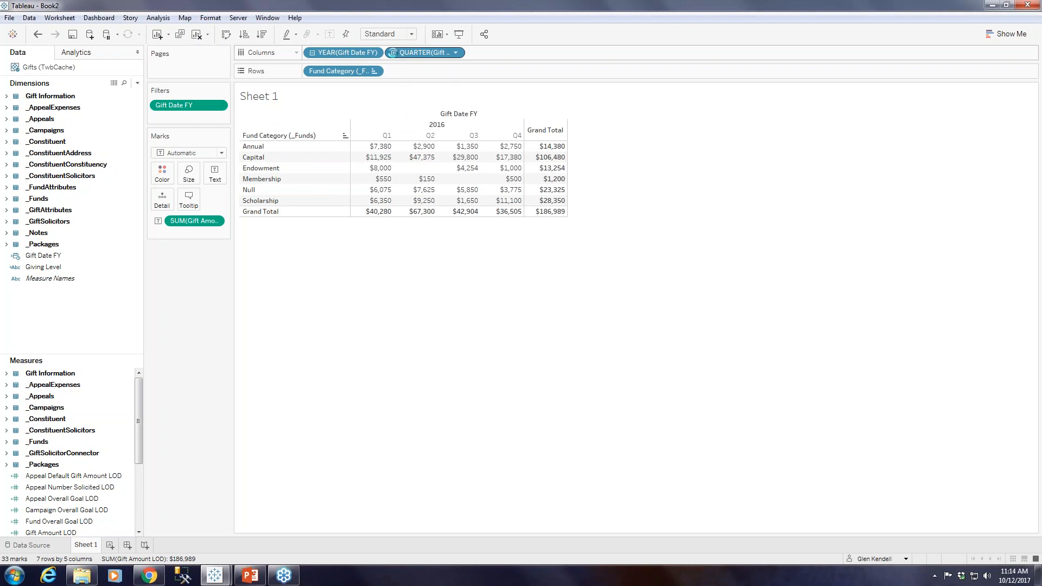
click(391, 53)
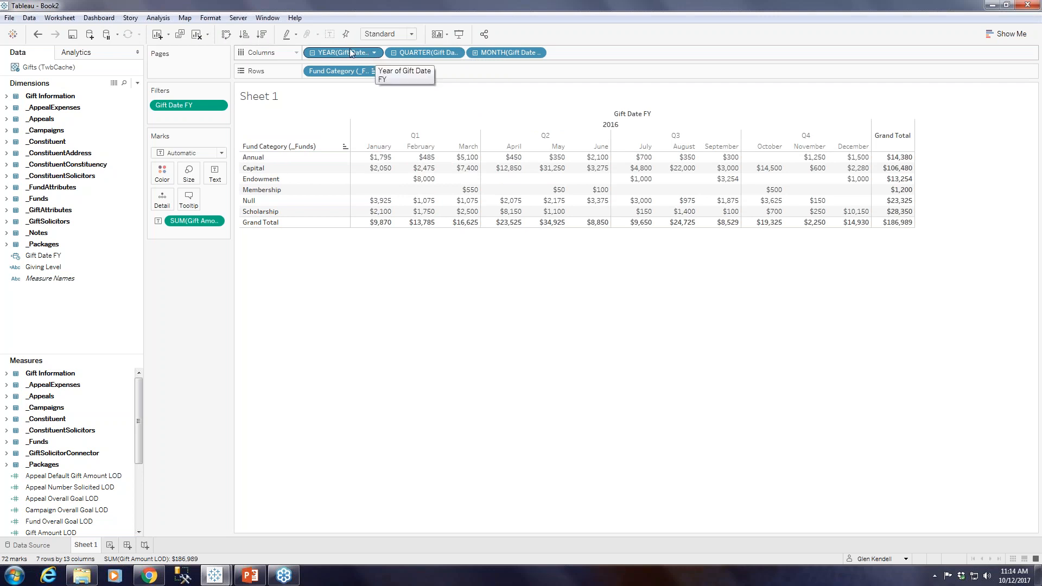
click(374, 52)
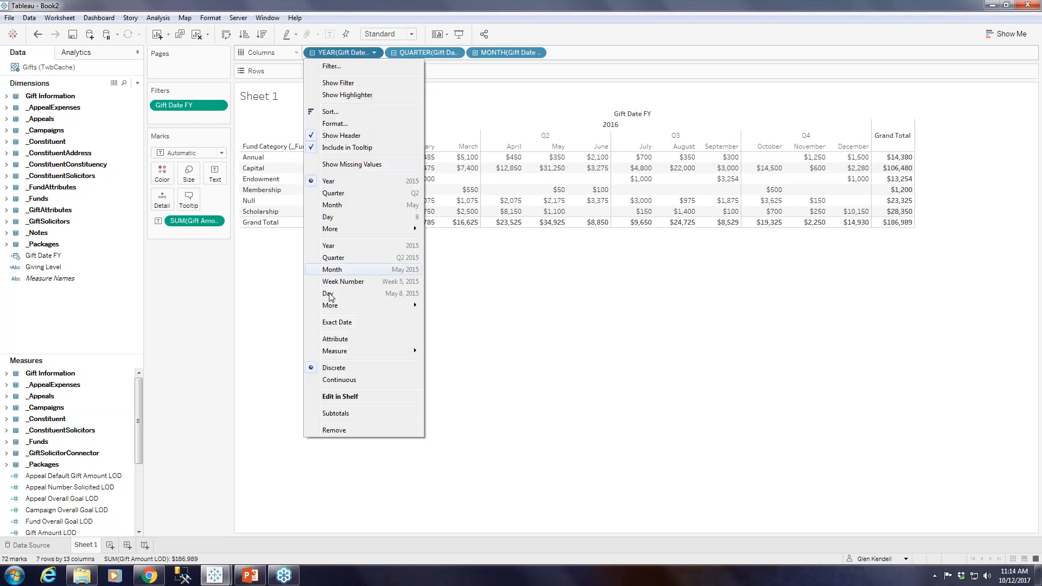
click(347, 438)
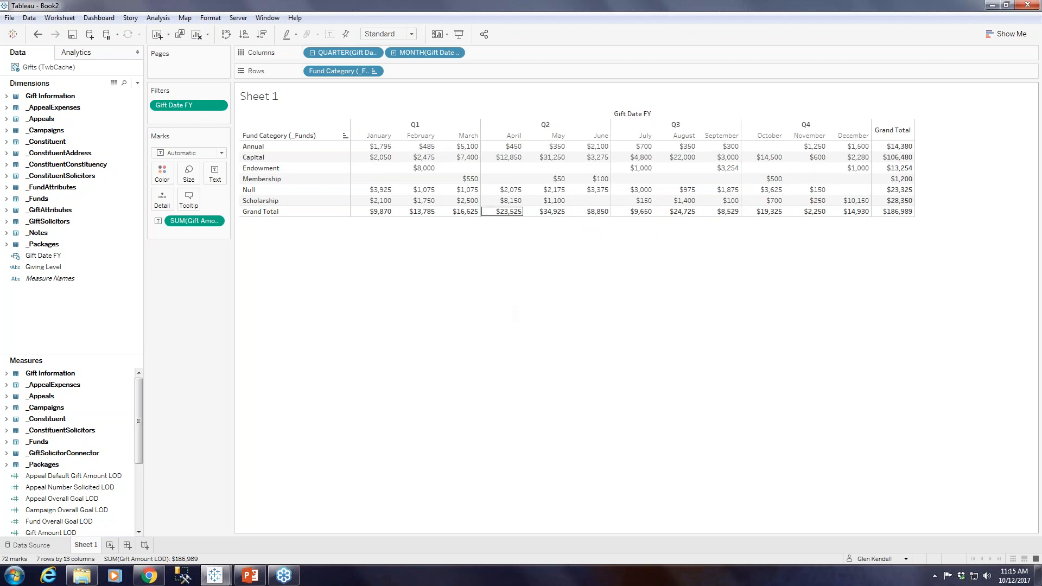
Step: Collapse the quarter level of Gift Date FY so that the columns leave out the months
click(456, 53)
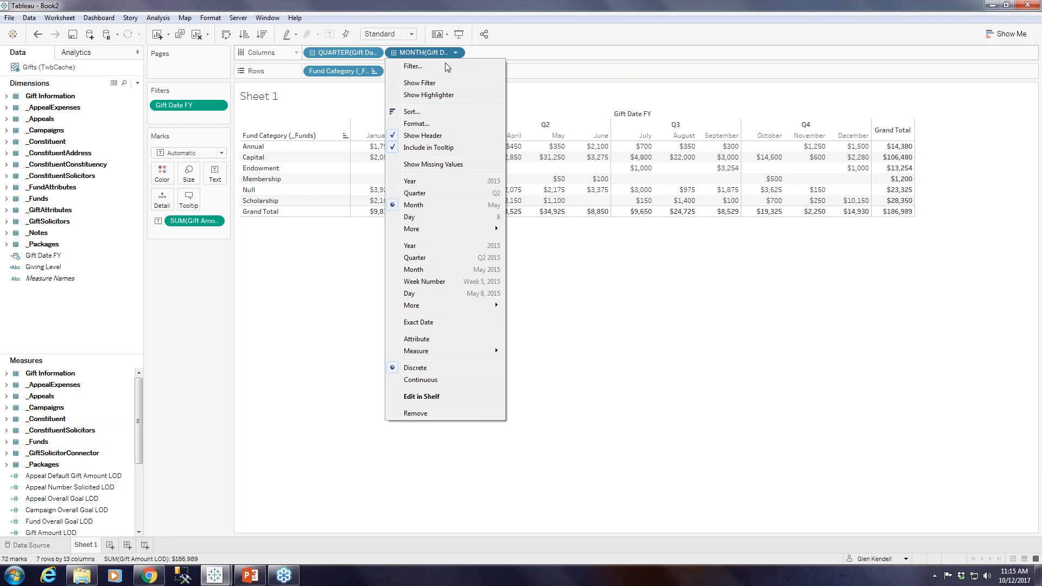
click(342, 247)
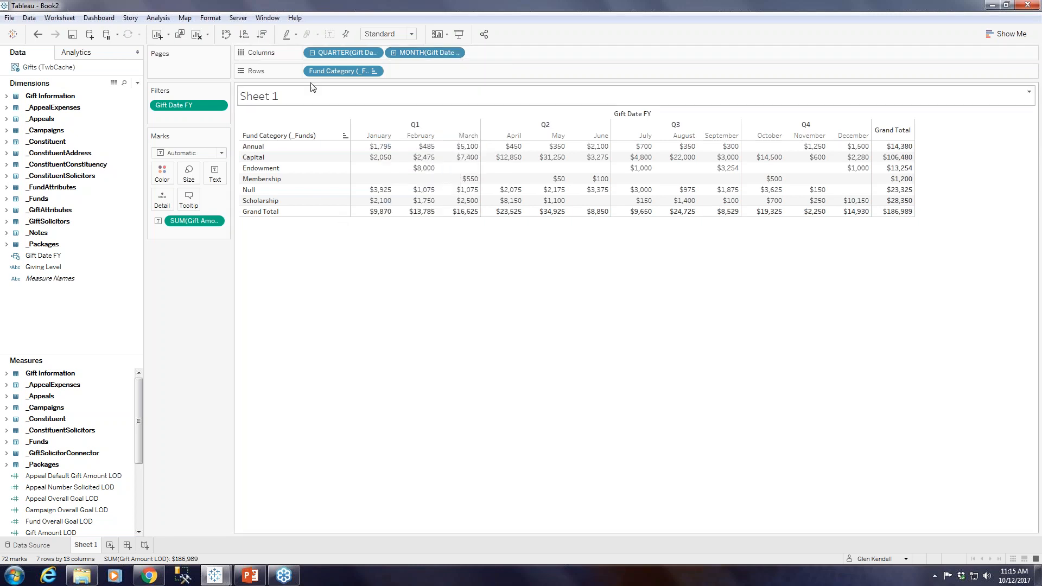
click(313, 53)
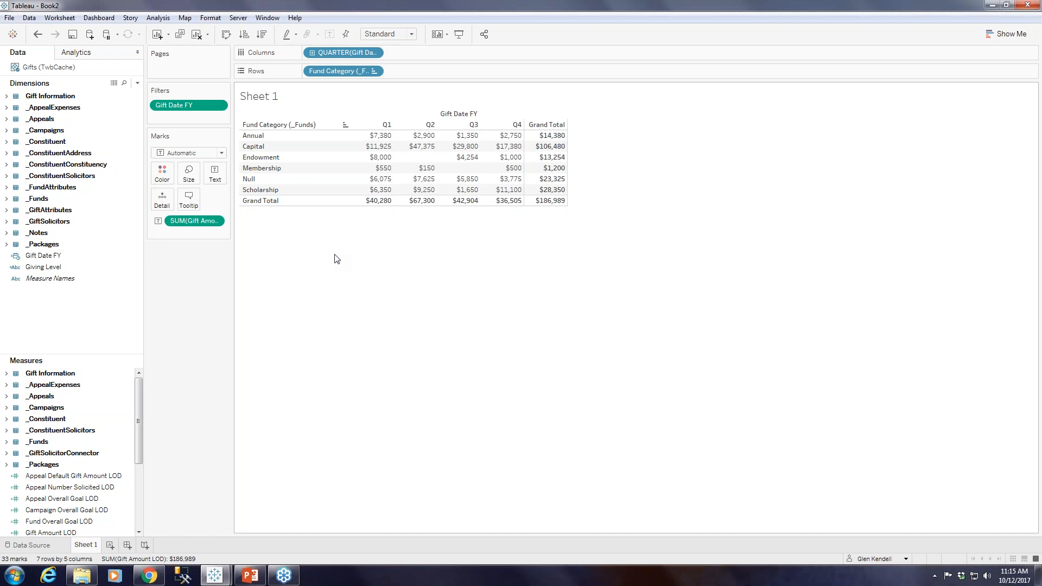
Step: Add Fund Description from the _Funds dimensions to the rows, after Fund Category
click(7, 199)
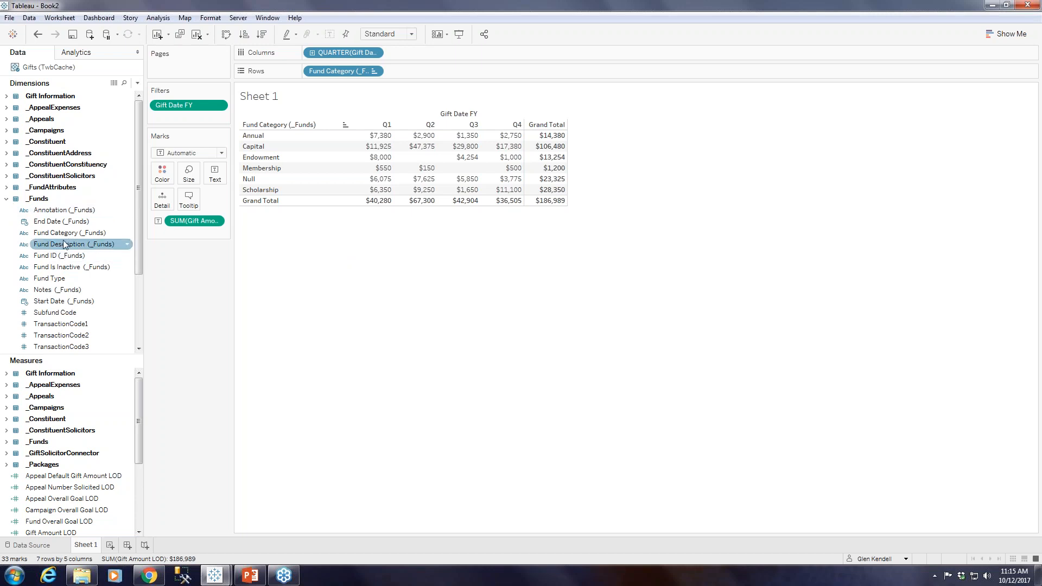
mouse_move(64, 247)
mouse_down()
mouse_move(463, 50)
mouse_move(458, 67)
mouse_up()
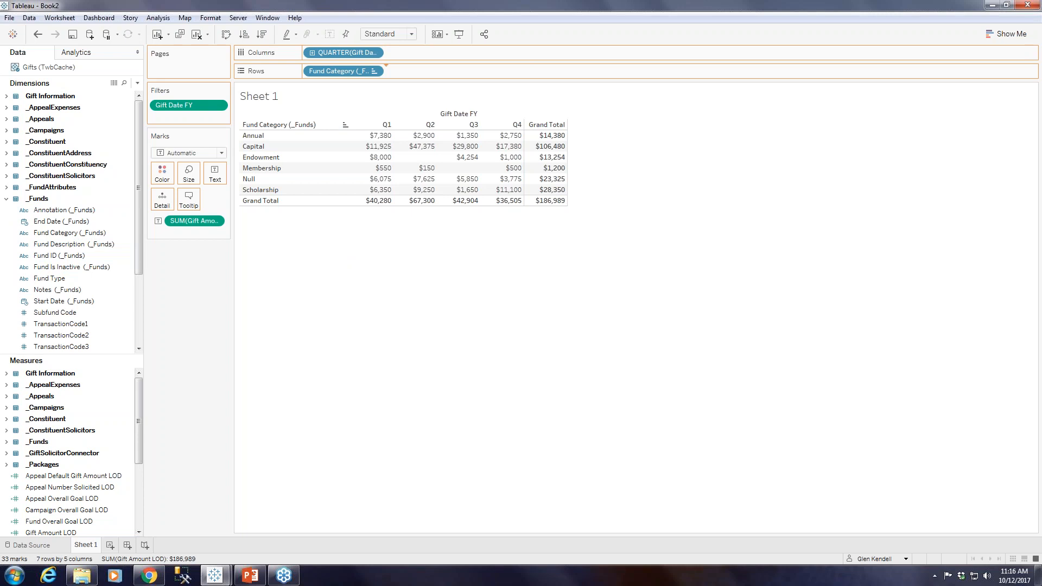
drag(457, 67, 458, 67)
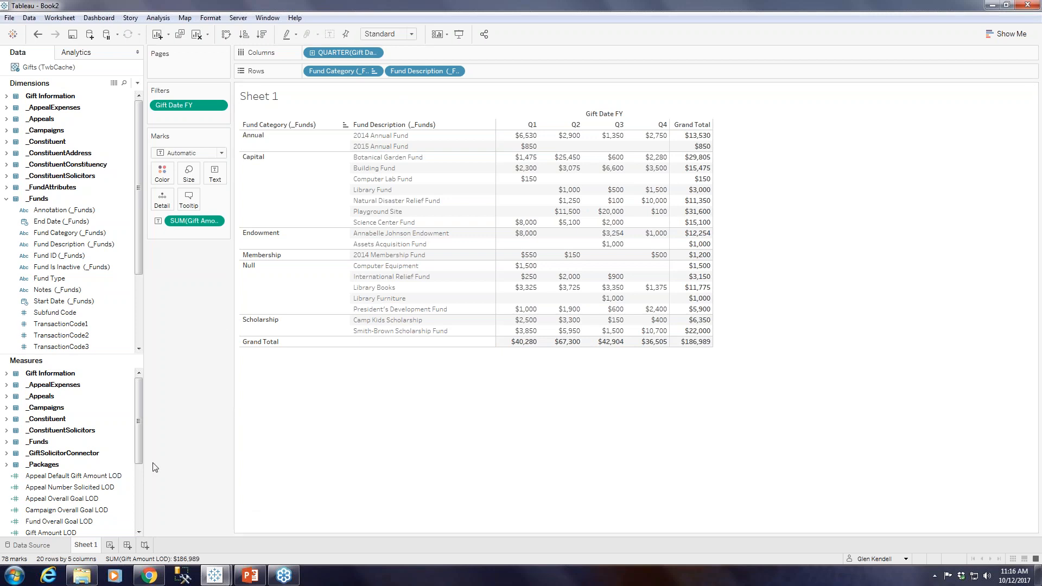
Step: Duplicate Sheet 1 and switch back and forth between the original and the copy to compare them
mouse_move(85, 548)
right_click(93, 547)
mouse_move(99, 537)
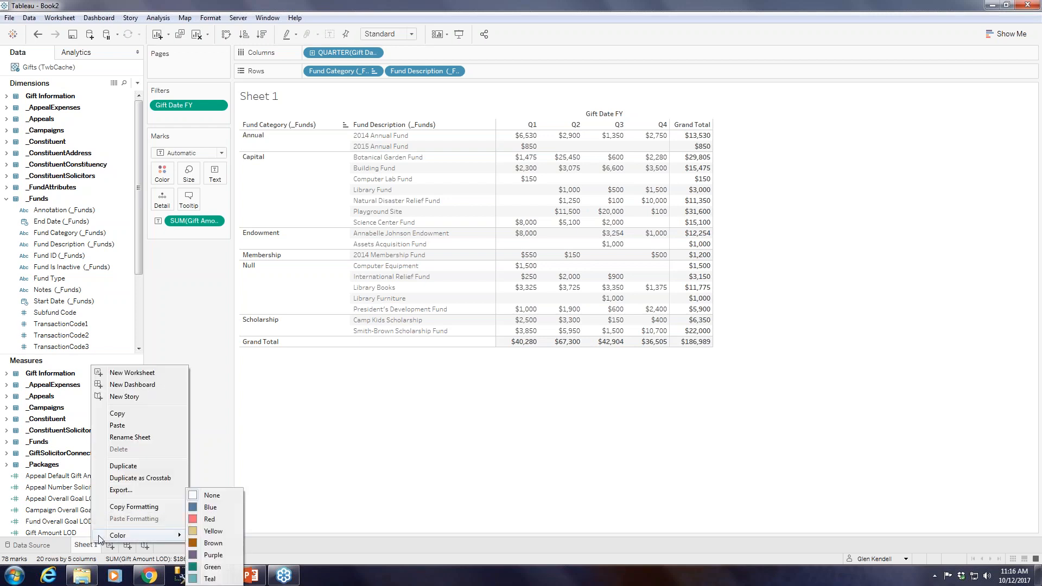
click(125, 467)
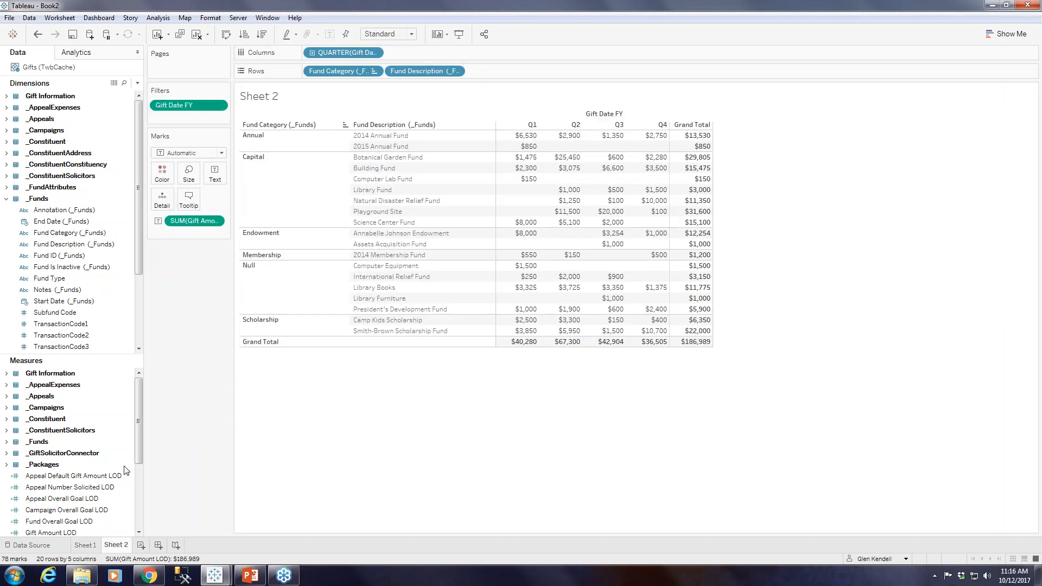
click(89, 546)
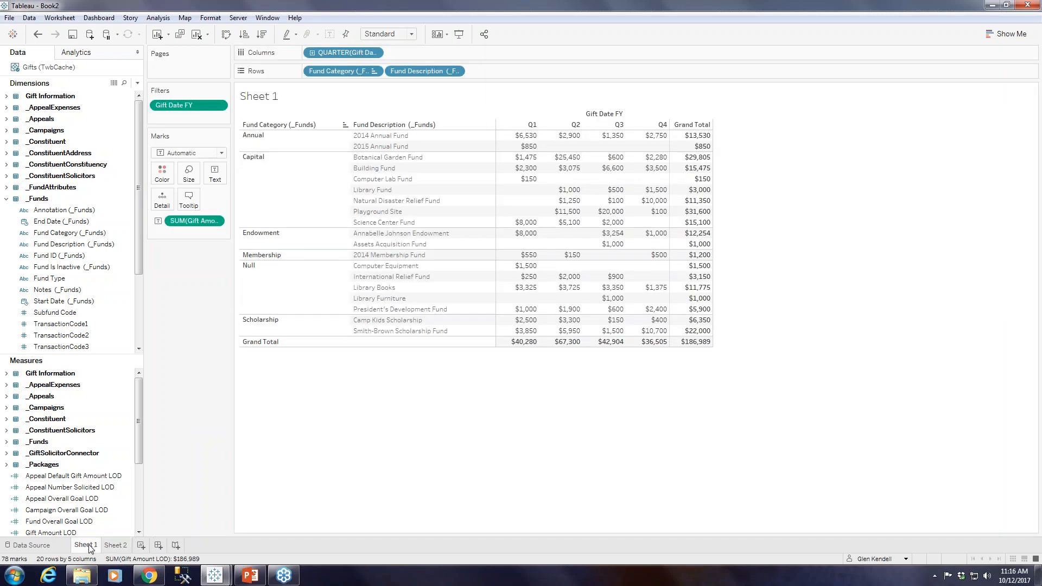
click(111, 546)
click(93, 546)
click(116, 546)
Step: Remove Fund Description from the rows of Sheet 1 and compare the result with Sheet 2
click(90, 547)
click(456, 72)
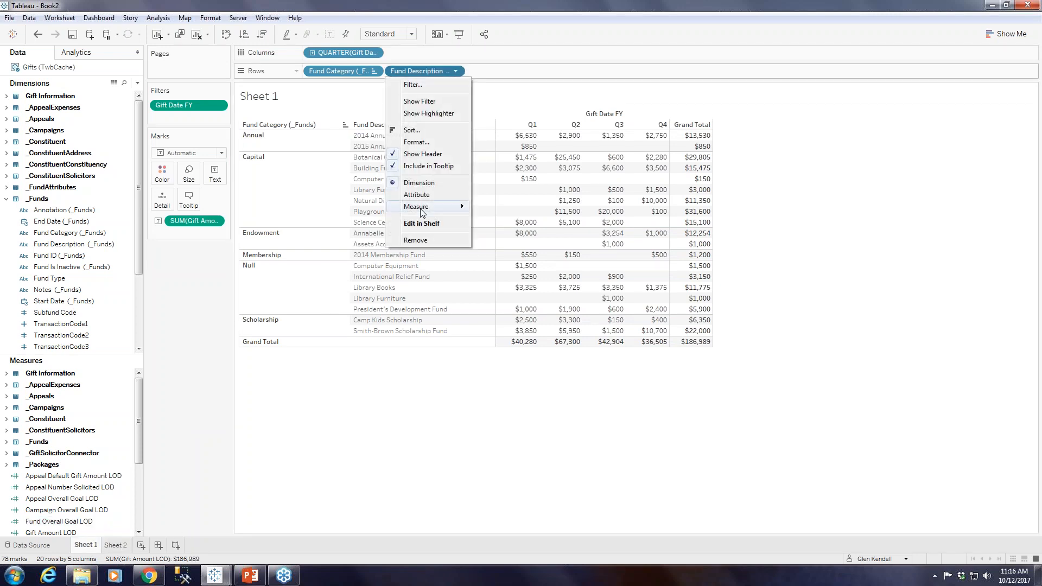
click(424, 243)
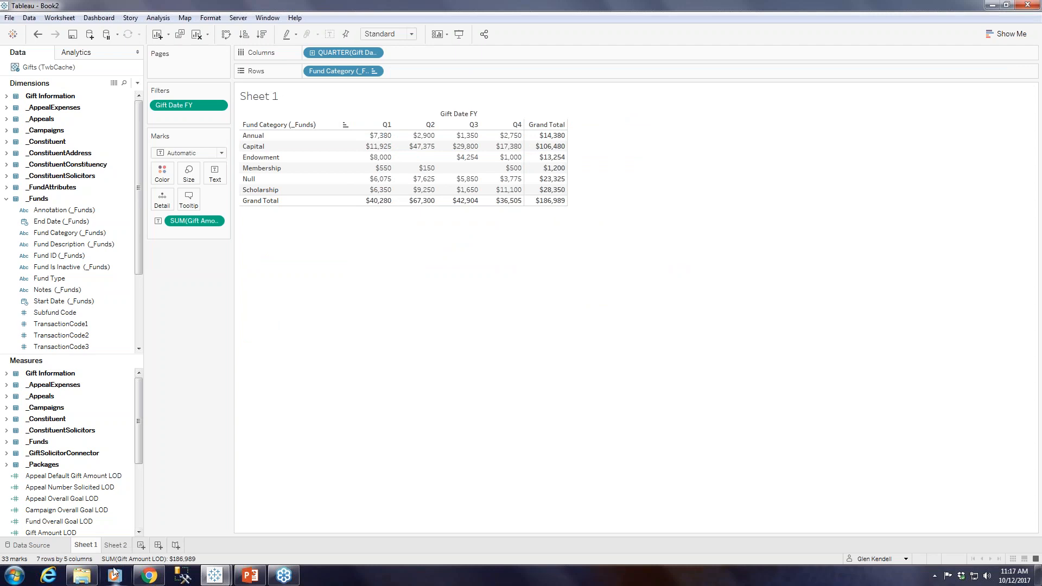
click(115, 547)
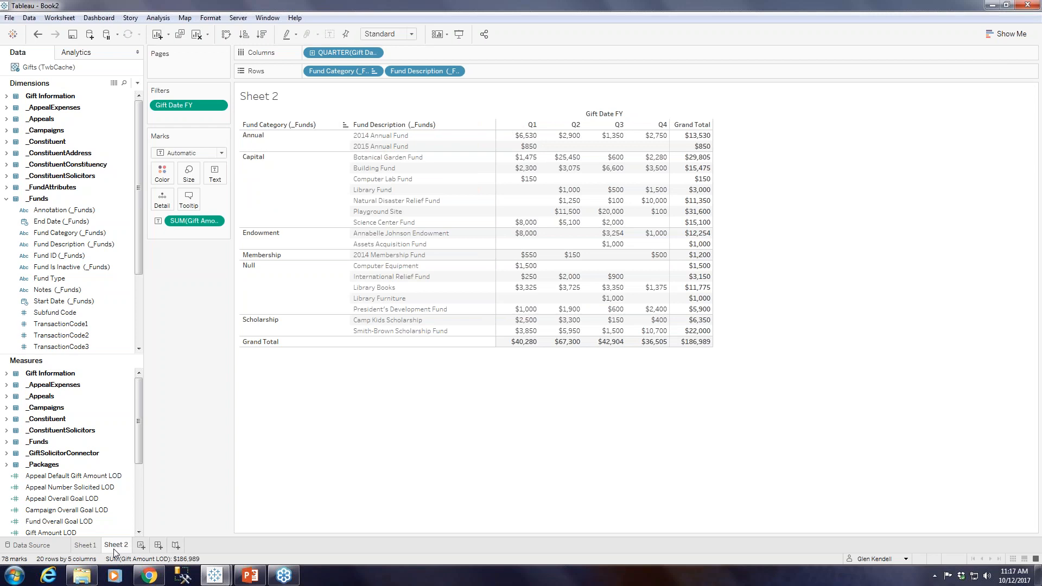
Step: Rename Sheet 1 as Simple
click(81, 546)
right_click(80, 547)
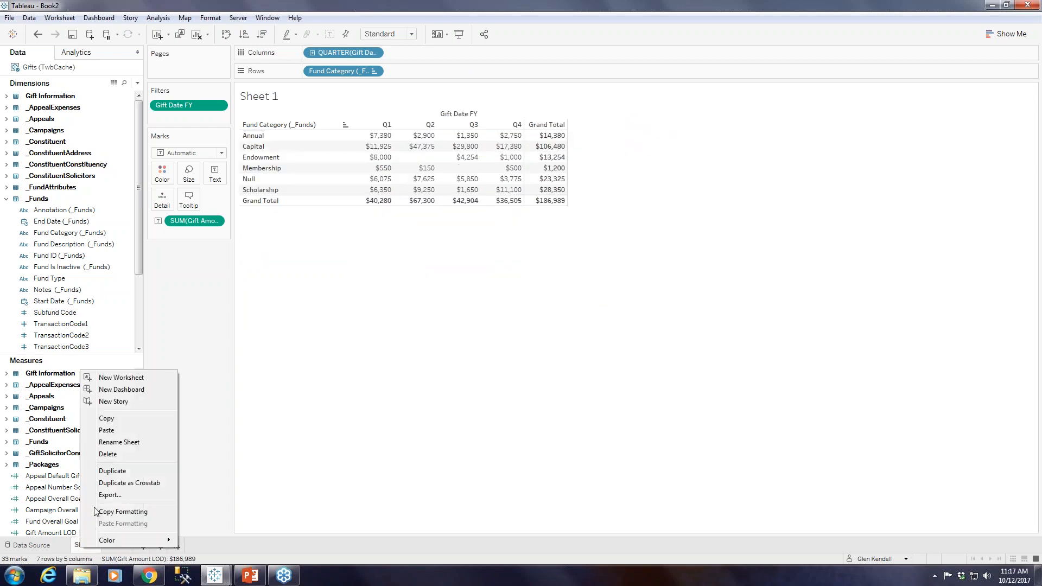
click(106, 444)
text(Simple)
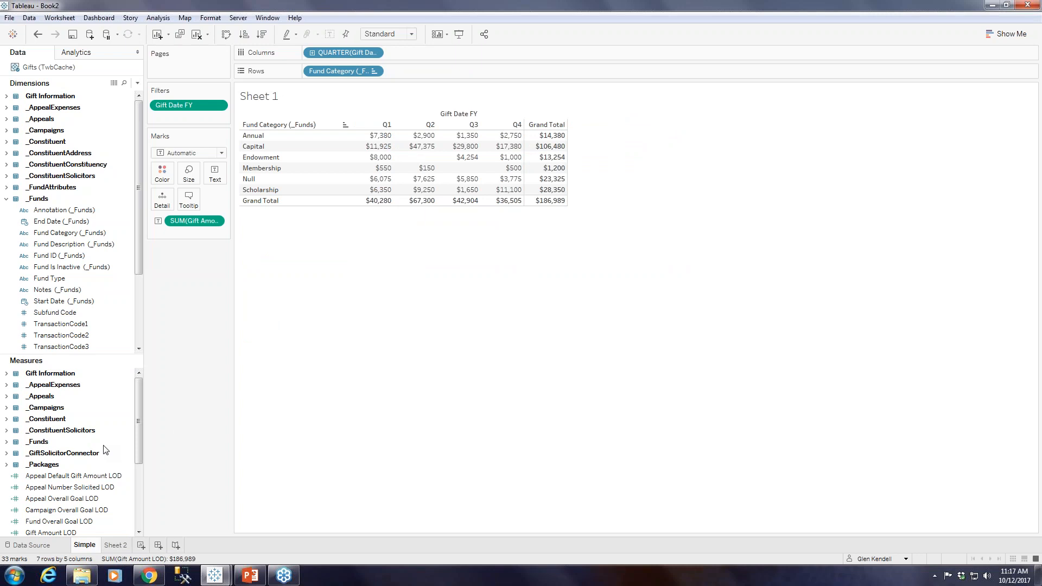
key(Return)
Step: Rename Sheet 2 as Detailed and compare it with the Simple sheet
click(114, 546)
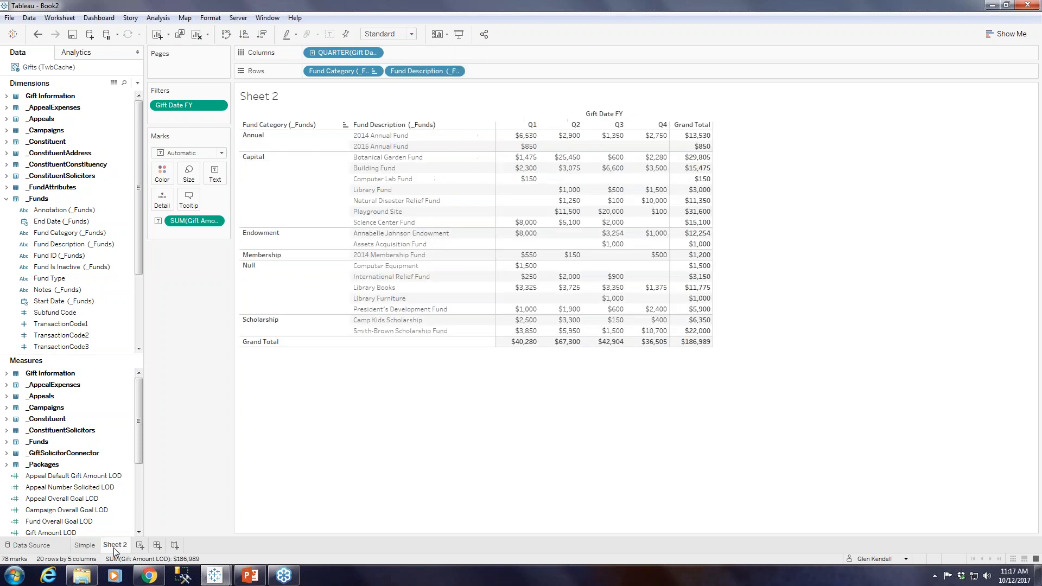
right_click(113, 548)
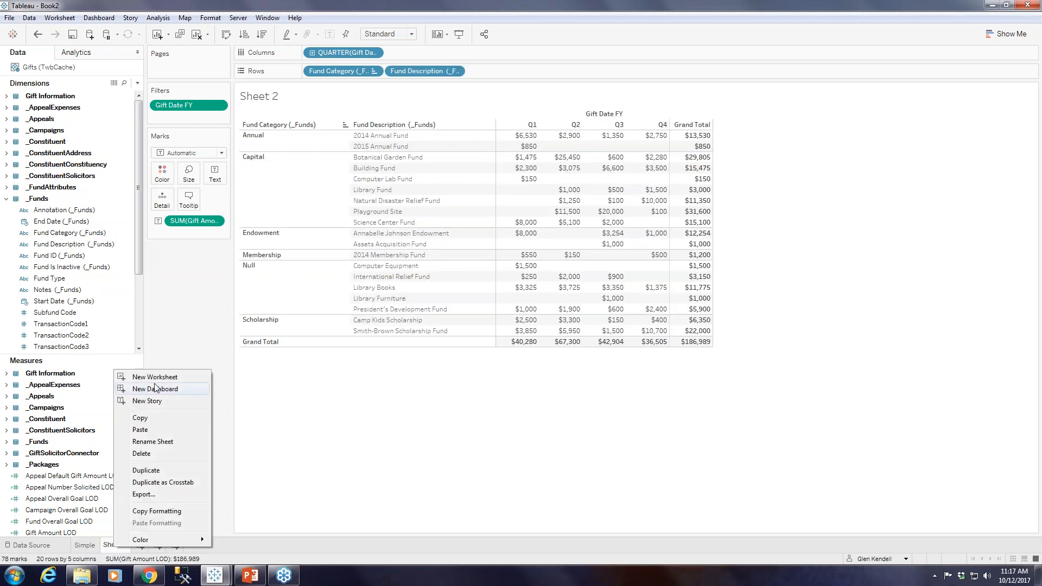
click(153, 442)
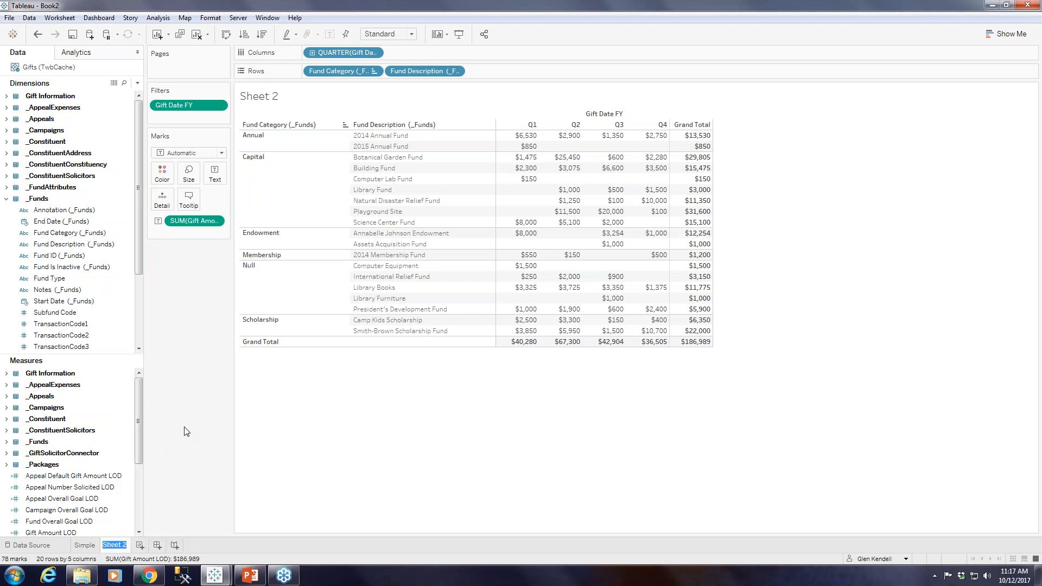
text(Detailed)
key(Return)
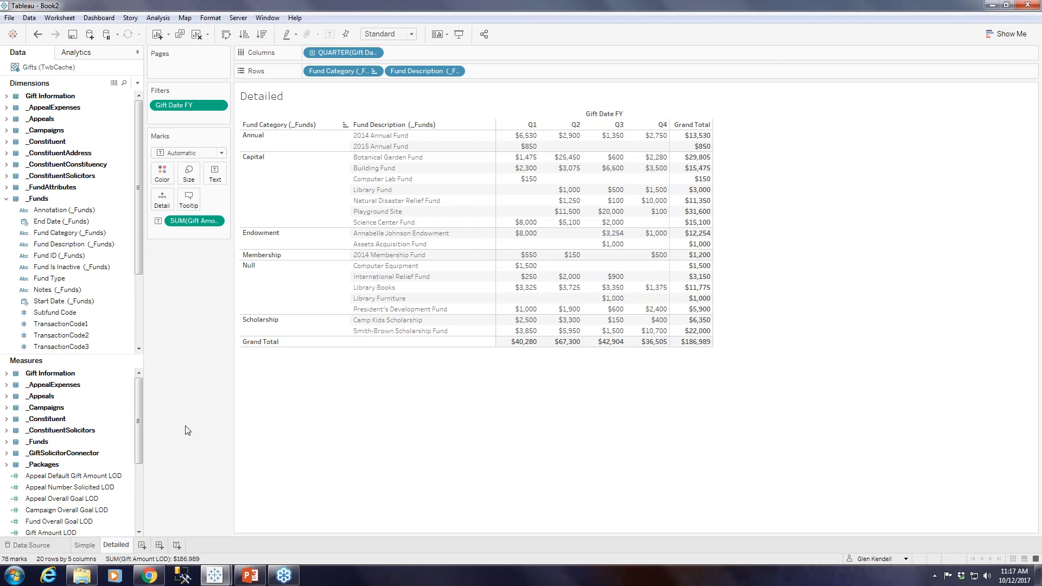
click(86, 546)
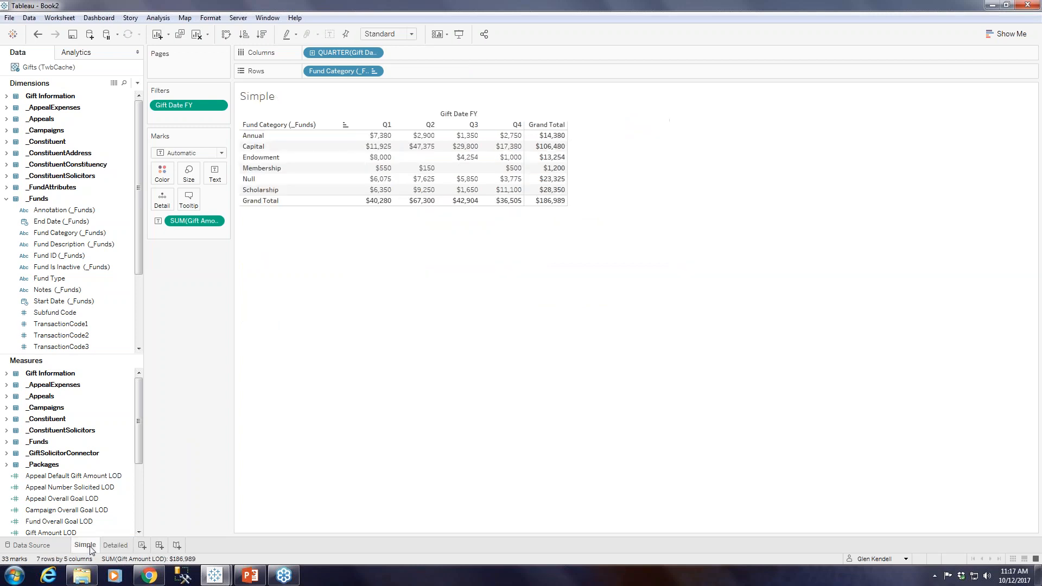
click(114, 547)
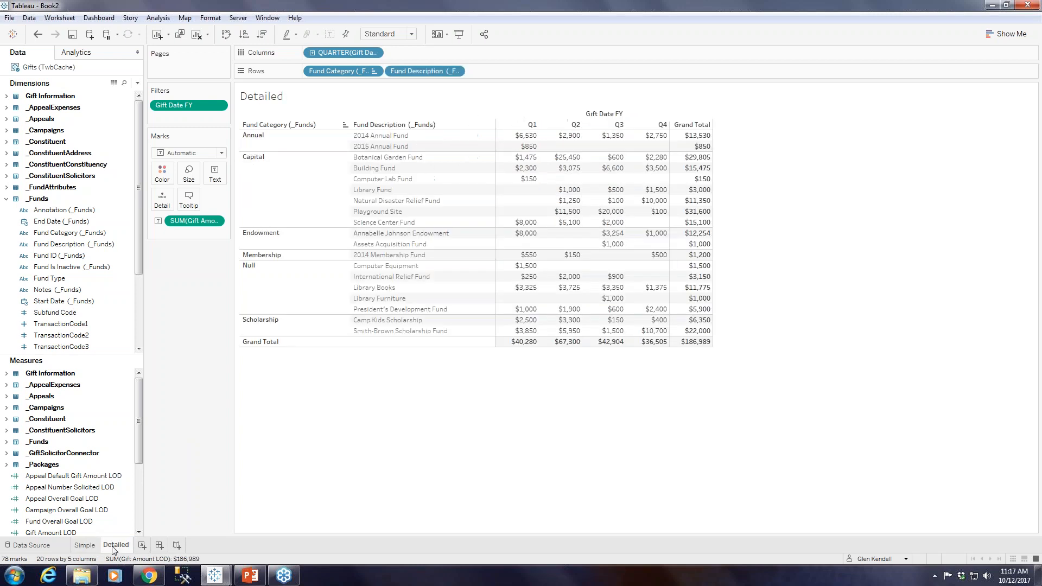
Step: Create two dashboards, placing the Simple sheet on the first and the Detailed sheet on the second
click(160, 546)
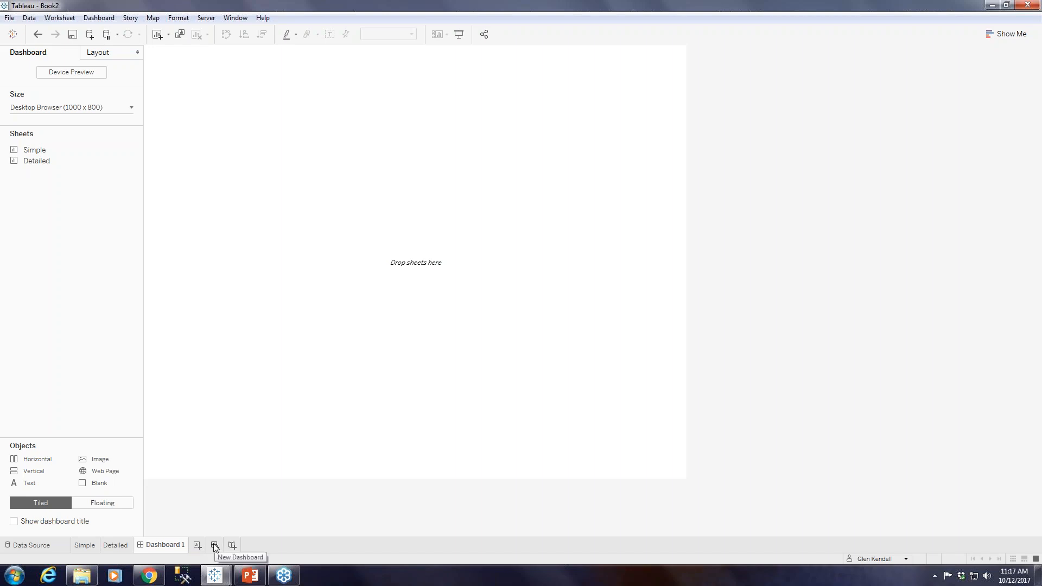
double_click(35, 154)
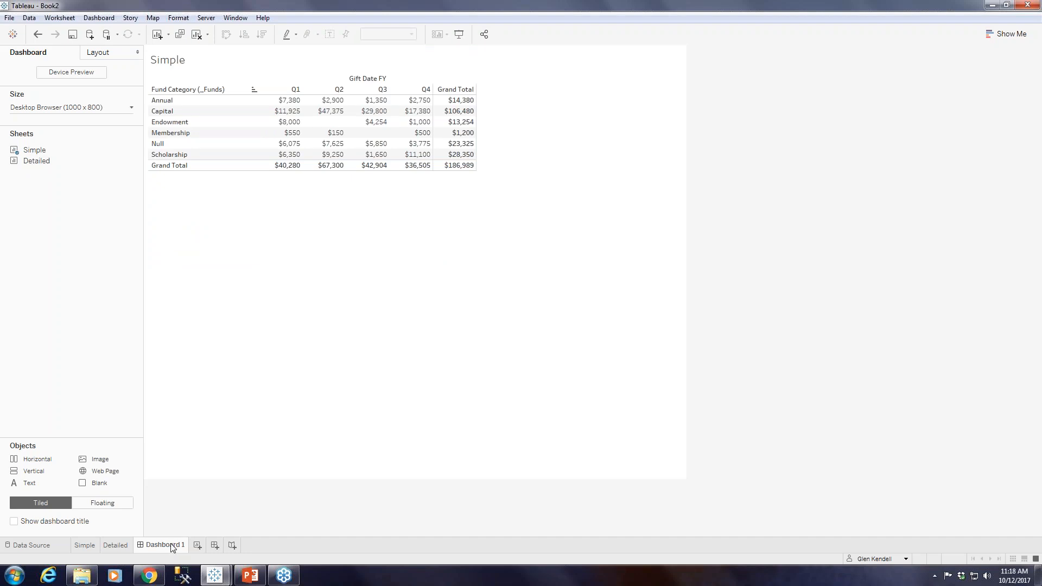
click(199, 546)
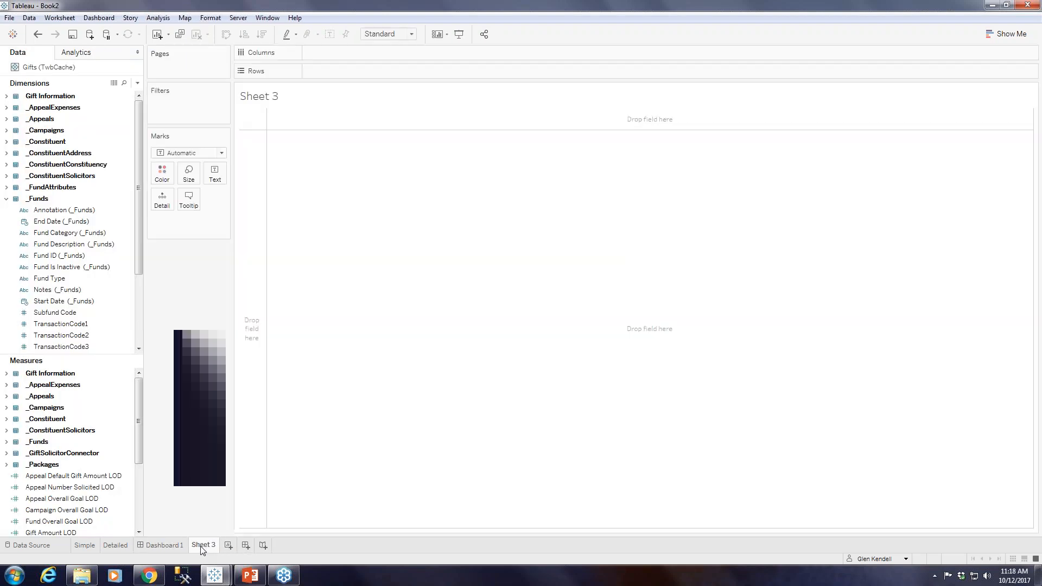
click(37, 34)
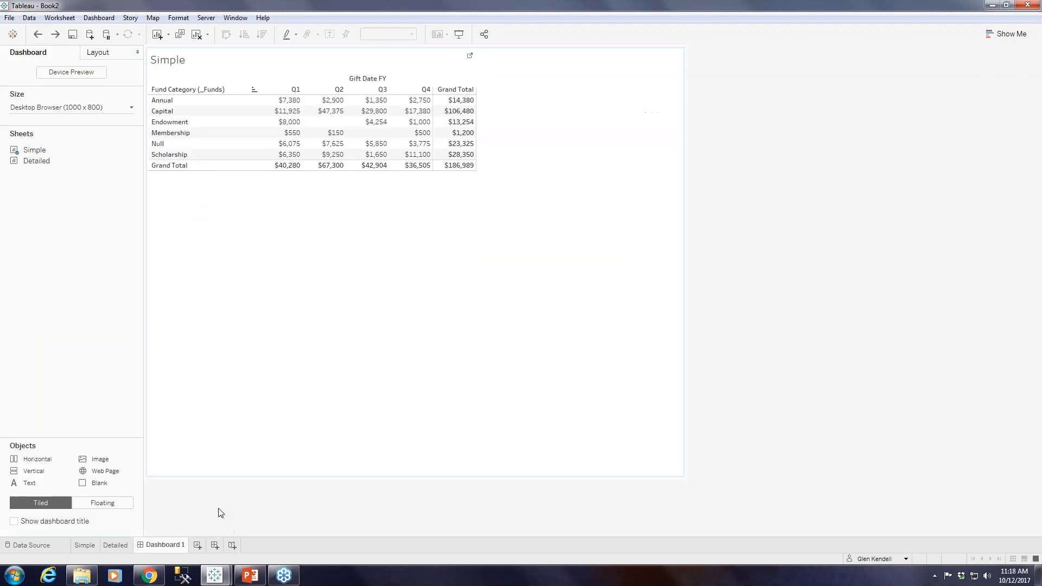
click(215, 545)
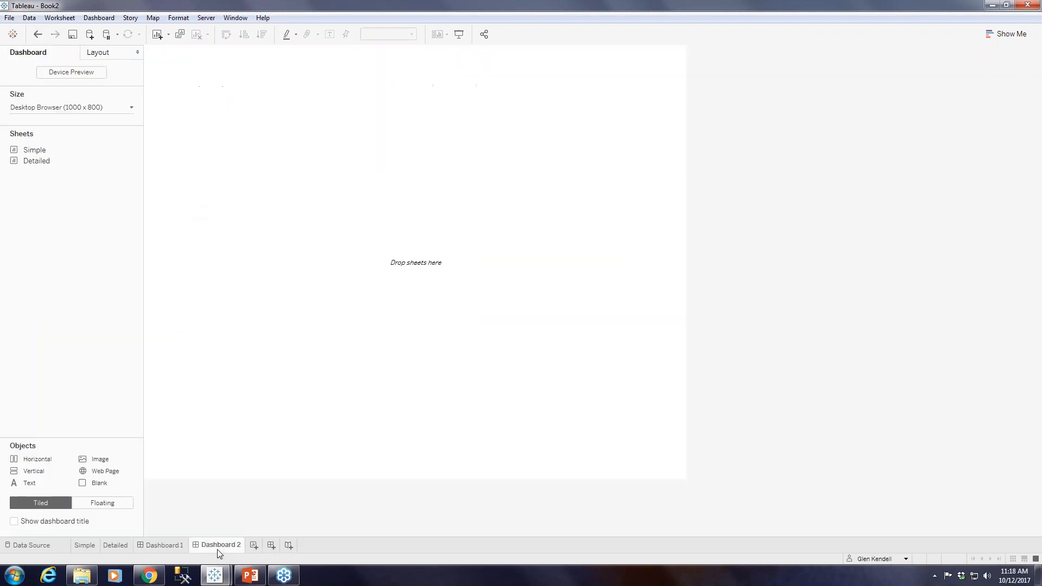
double_click(34, 161)
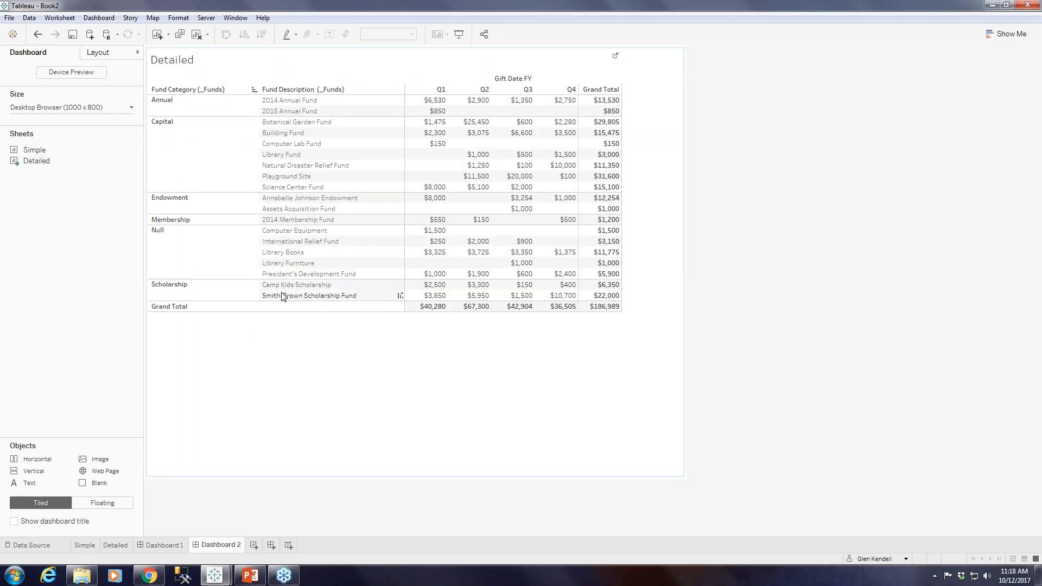
Step: Switch back and forth between Dashboard 1 and Dashboard 2 to compare their contents
click(161, 545)
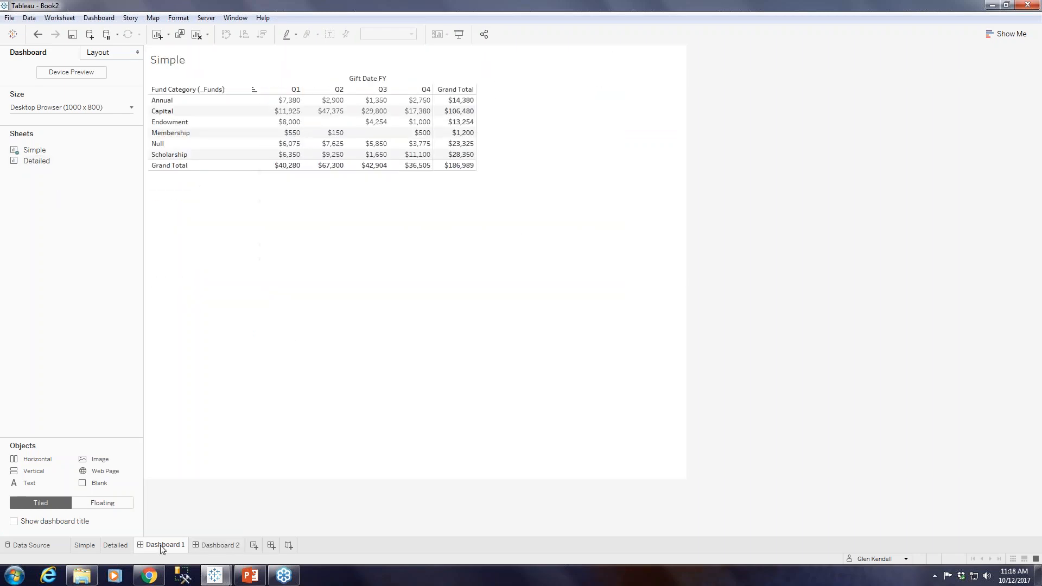
click(214, 548)
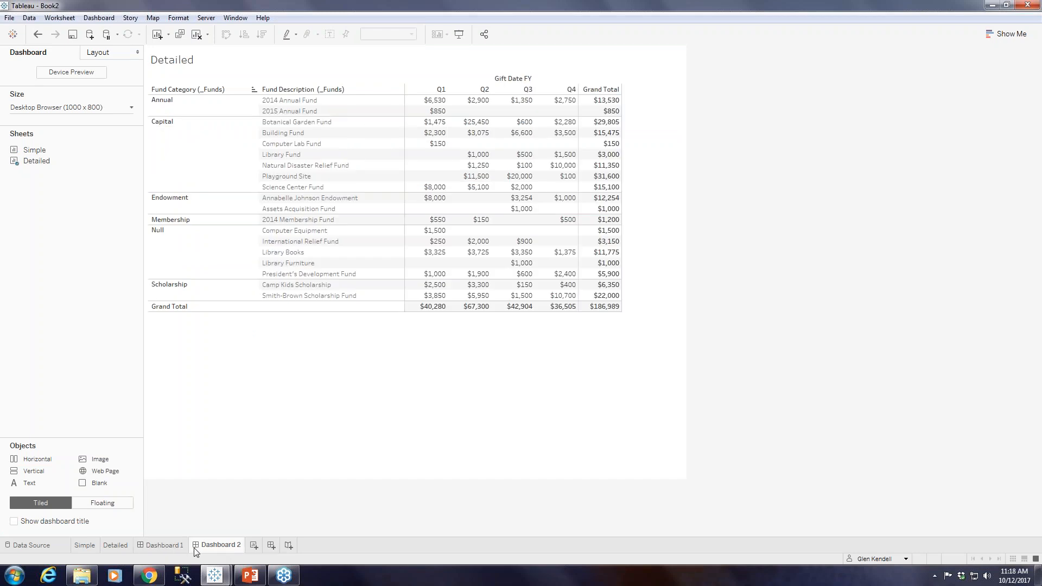
click(165, 545)
click(216, 546)
click(167, 545)
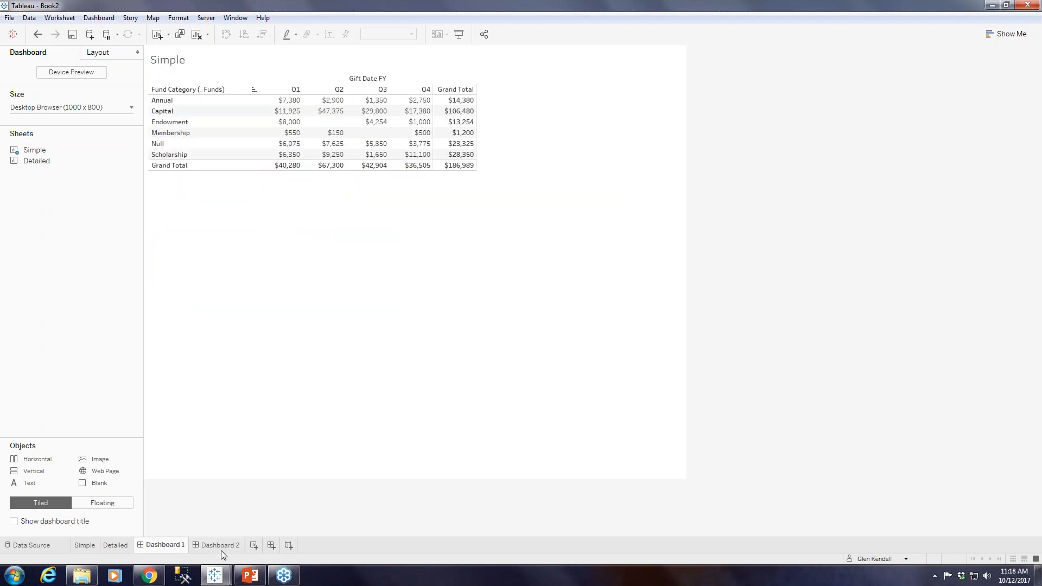
Step: Add a new worksheet and create a calculated field named Button with the empty string "" as its formula
click(256, 547)
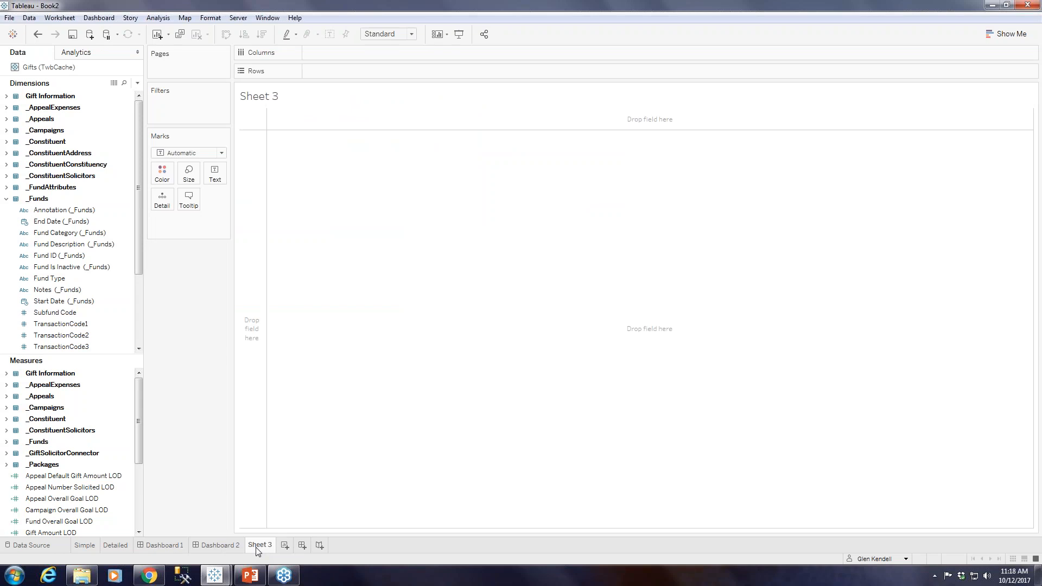
click(7, 199)
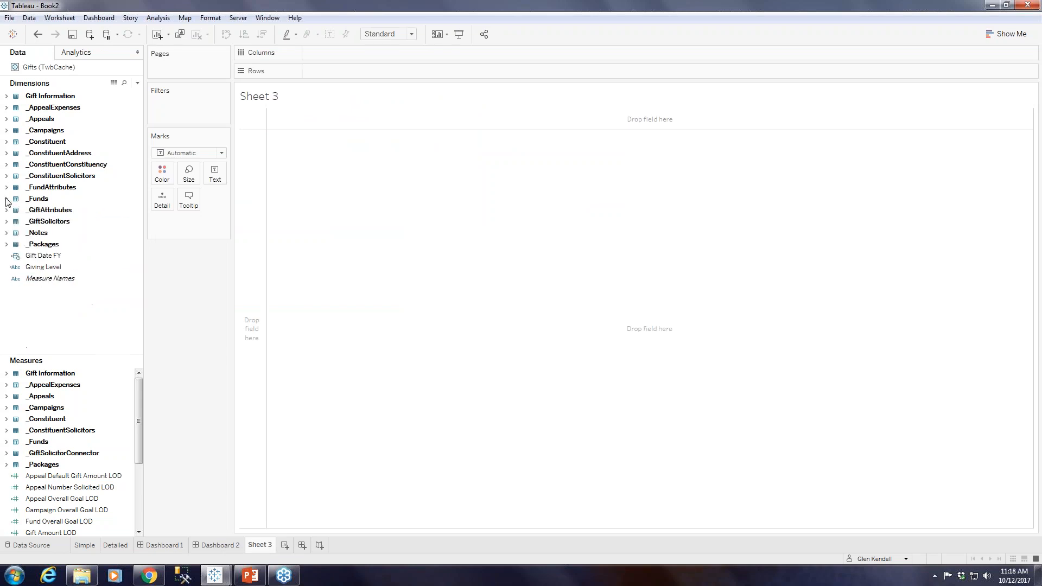
mouse_move(262, 550)
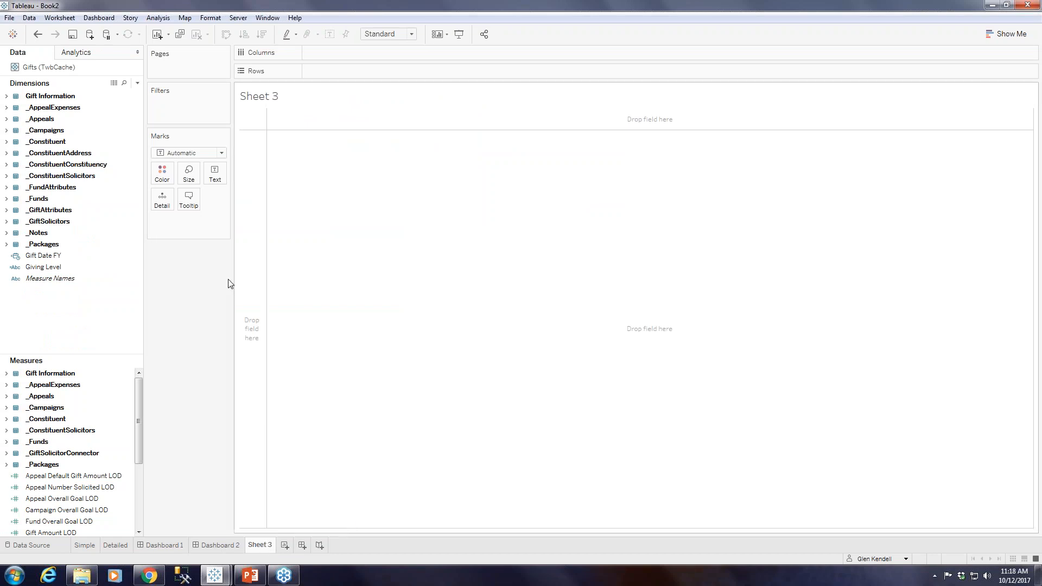
click(138, 84)
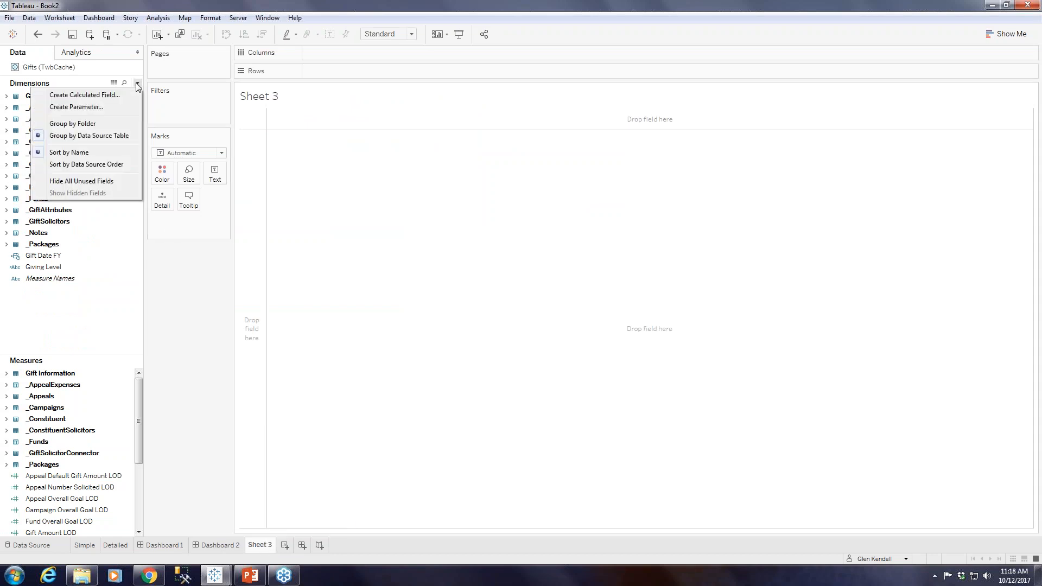
click(113, 96)
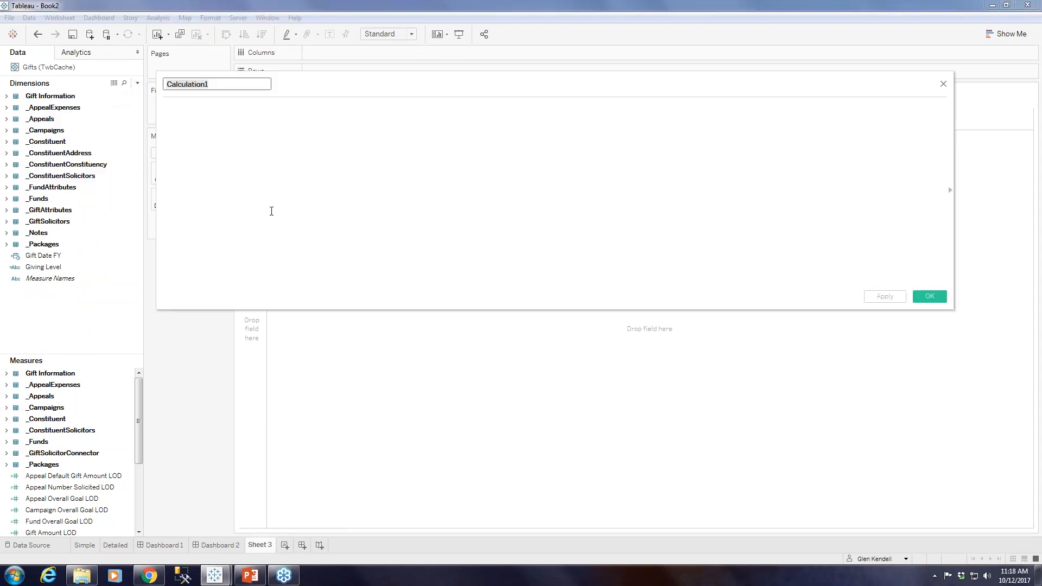
text(Button)
click(212, 128)
text("")
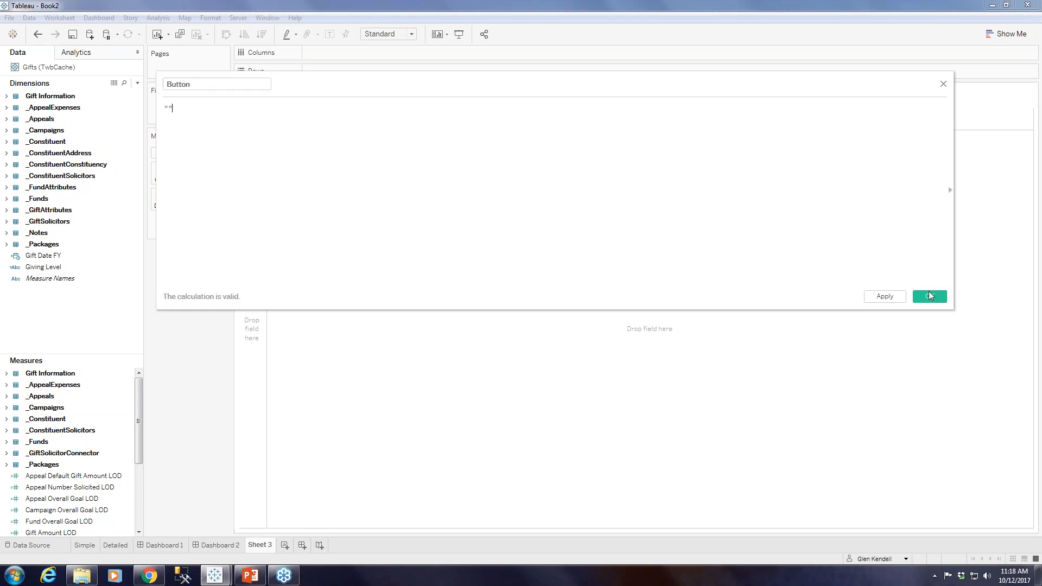
click(931, 296)
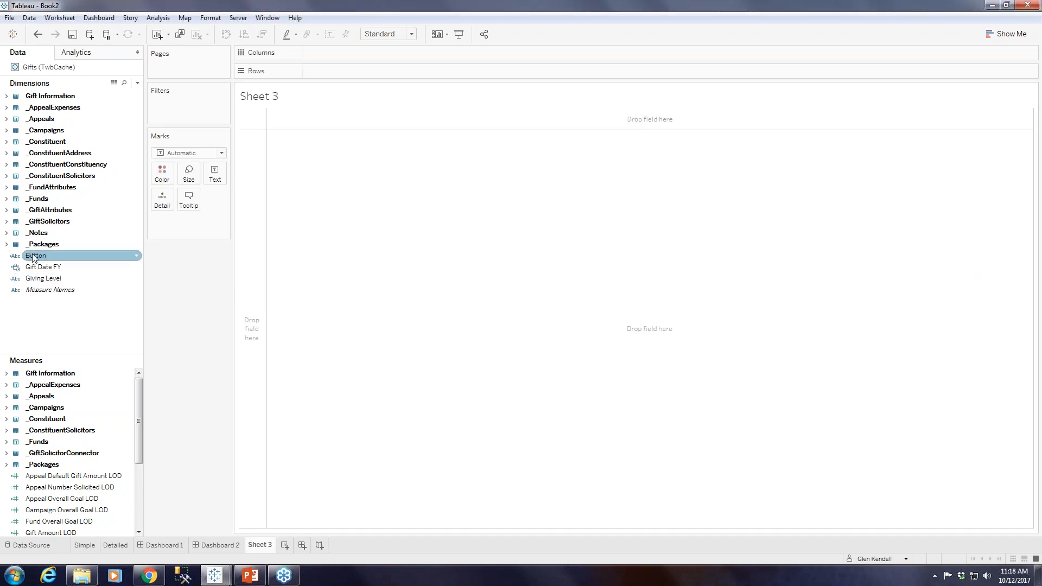
Step: Add the Button field to the marks of Sheet 3 as detail and change it to a text mark
drag(35, 257, 161, 201)
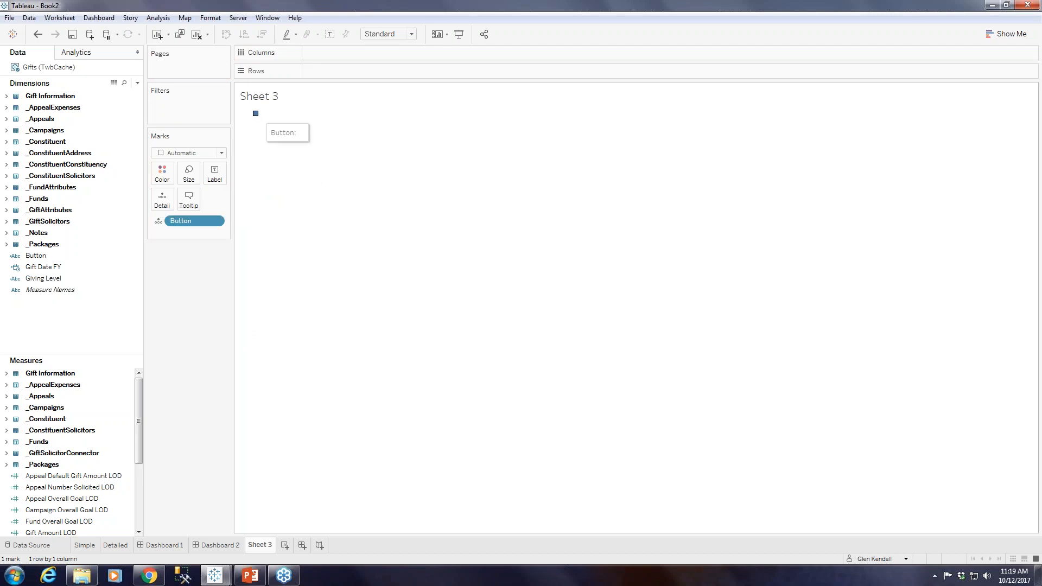
click(214, 178)
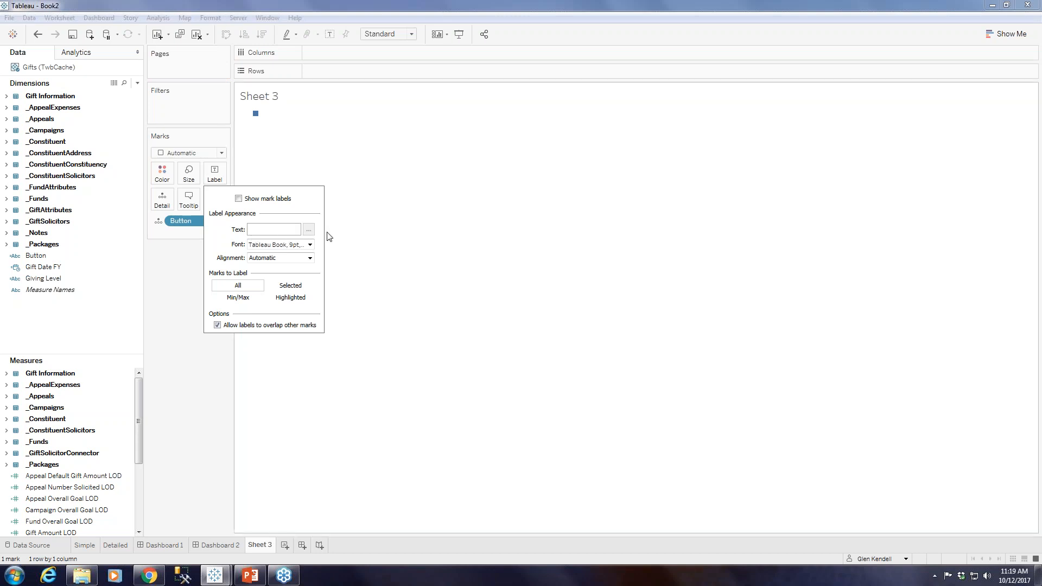
click(175, 307)
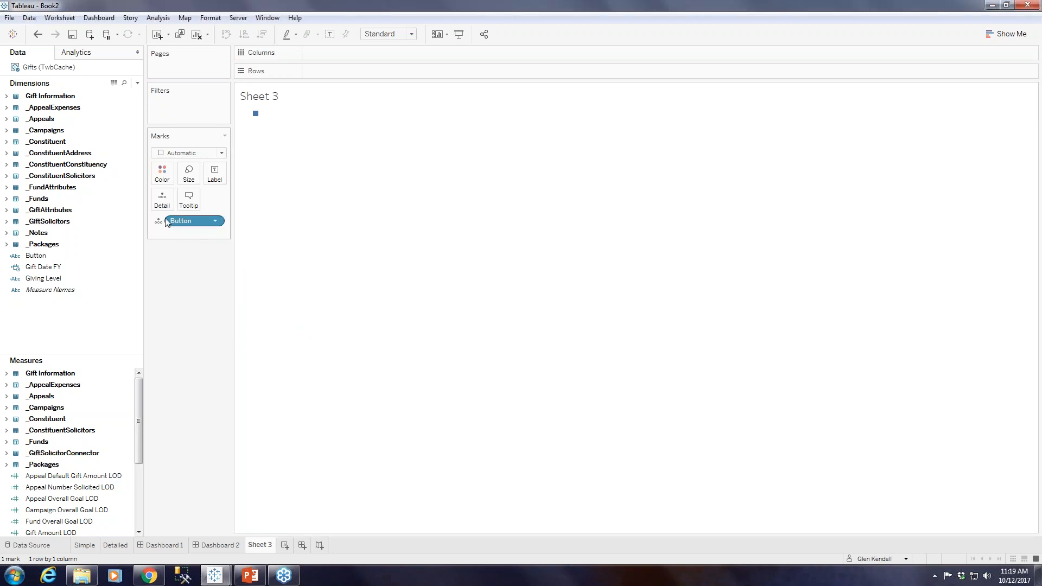
drag(175, 224, 215, 179)
Step: Insert "Move Down" before the Button field in the mark's text and hide the title of Sheet 3
click(214, 173)
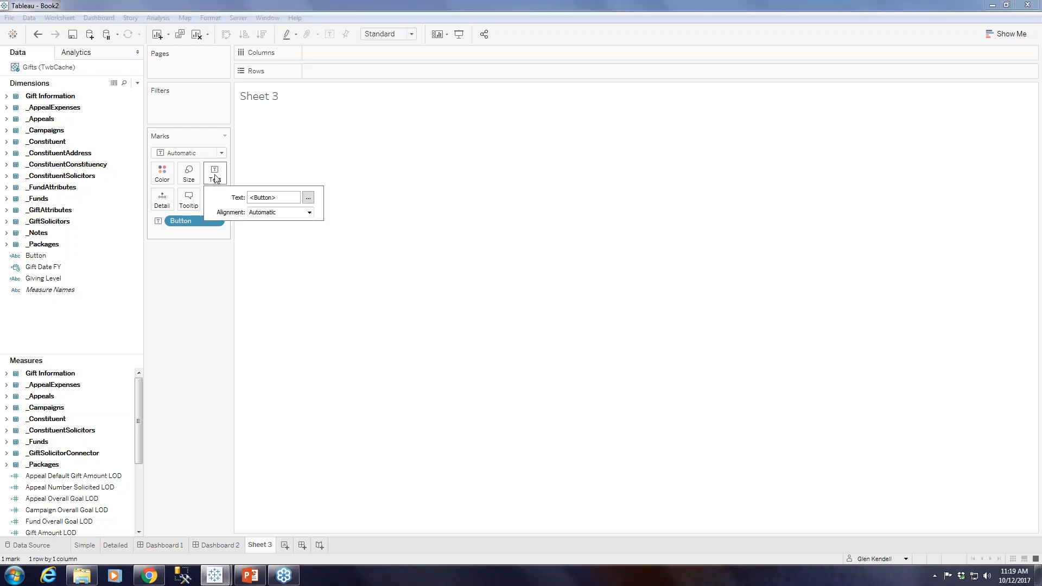
click(307, 199)
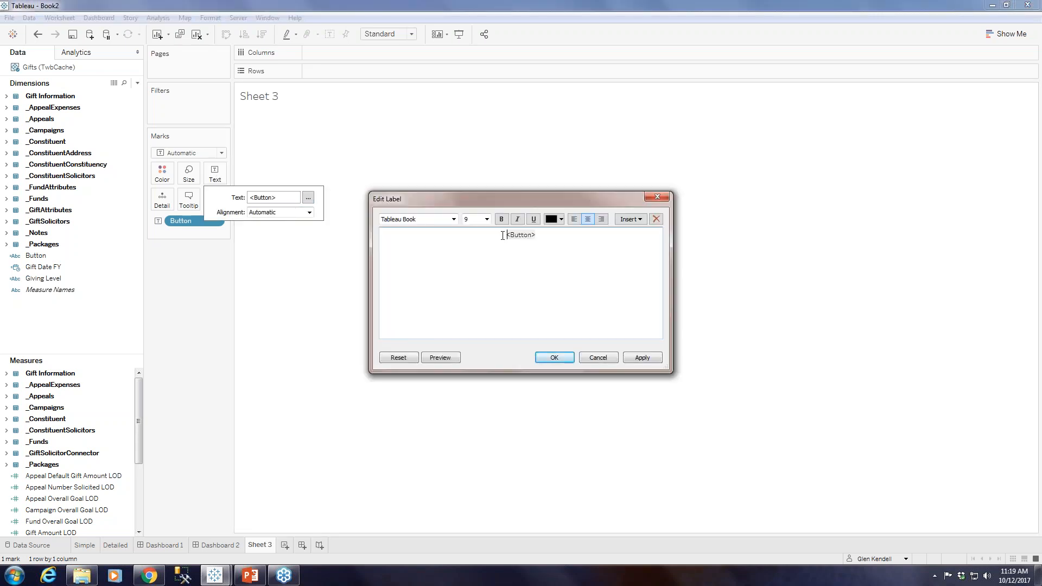
text(Move Down)
click(561, 358)
click(364, 257)
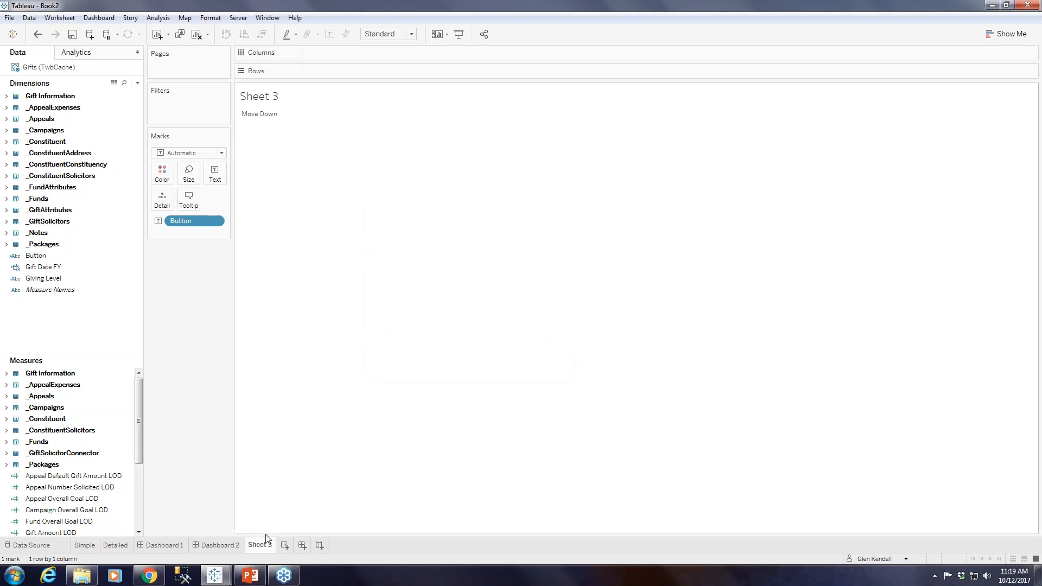
right_click(260, 100)
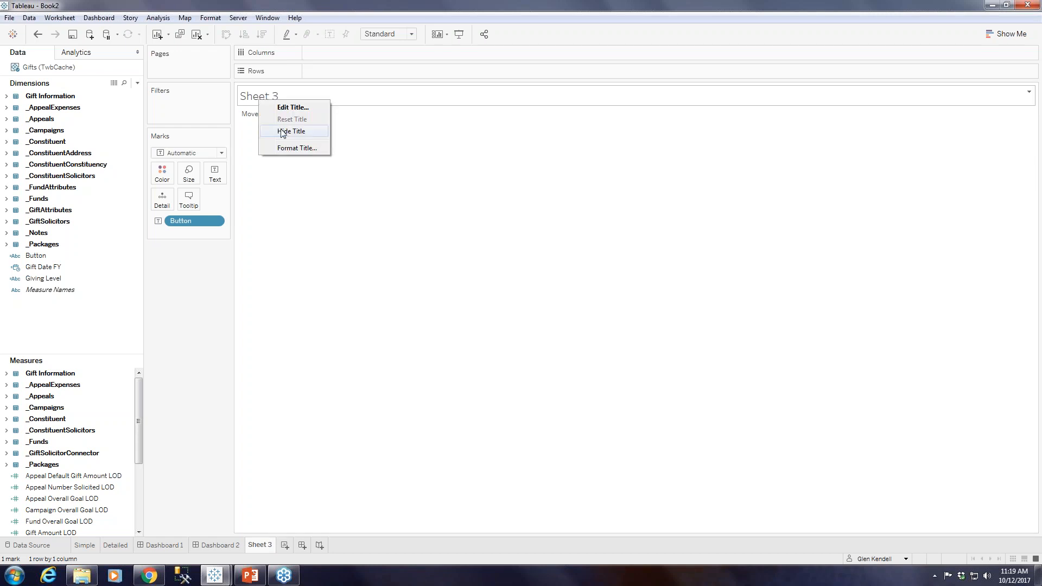
click(280, 132)
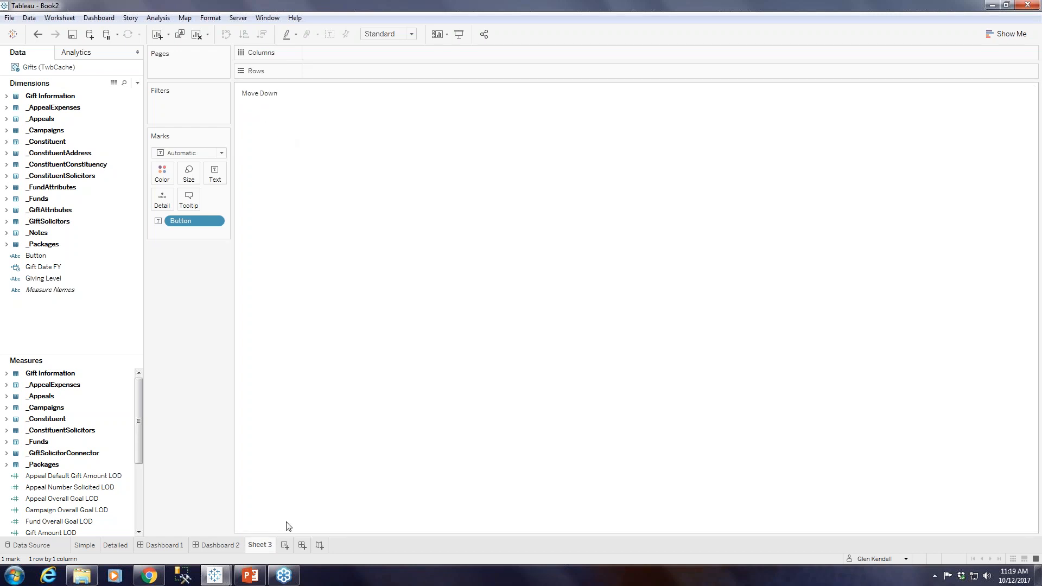
Step: Duplicate Sheet 3 and rename the original sheet as Move Down
right_click(262, 549)
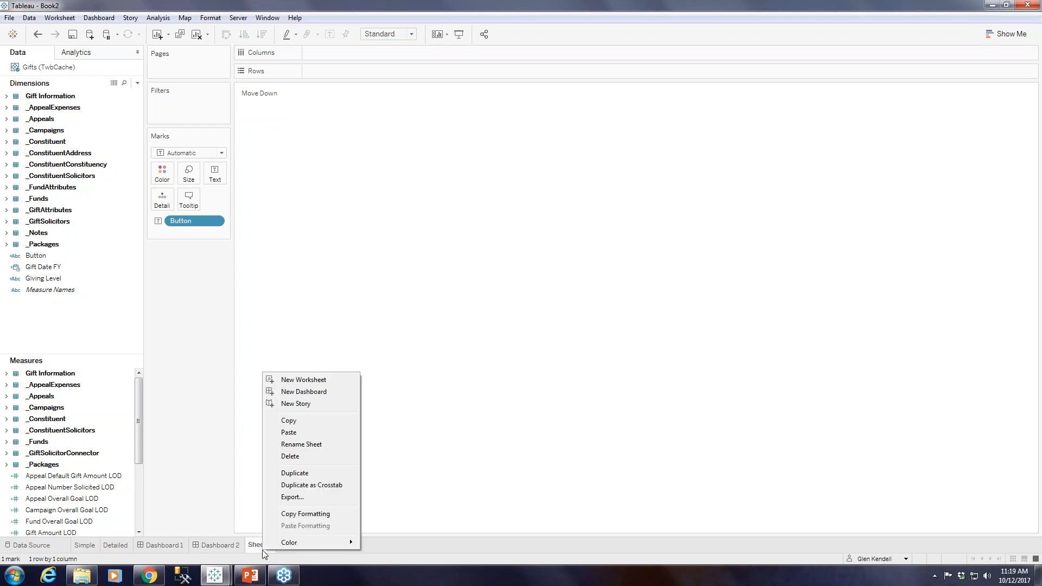
click(300, 474)
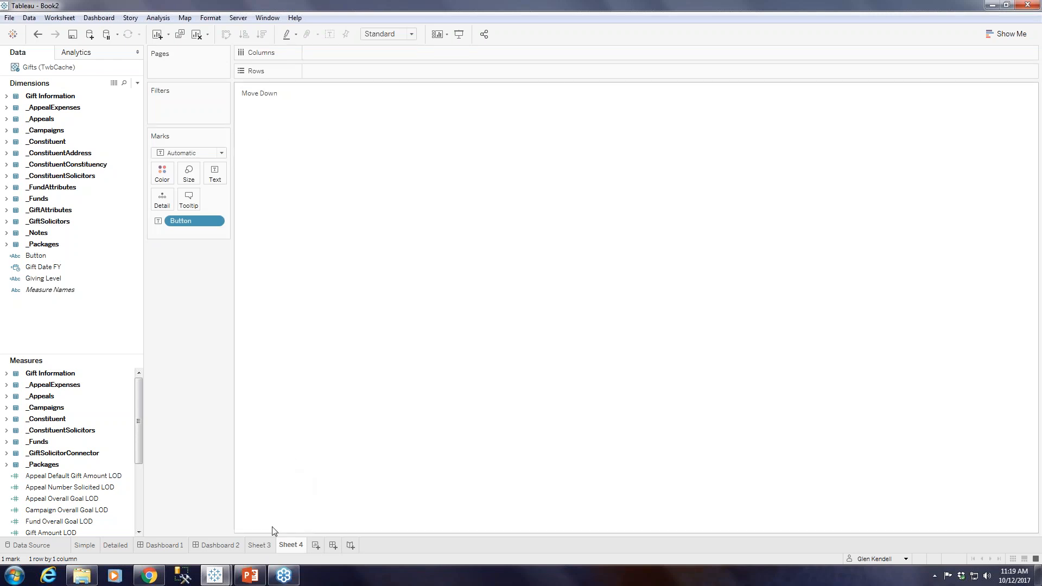
right_click(262, 547)
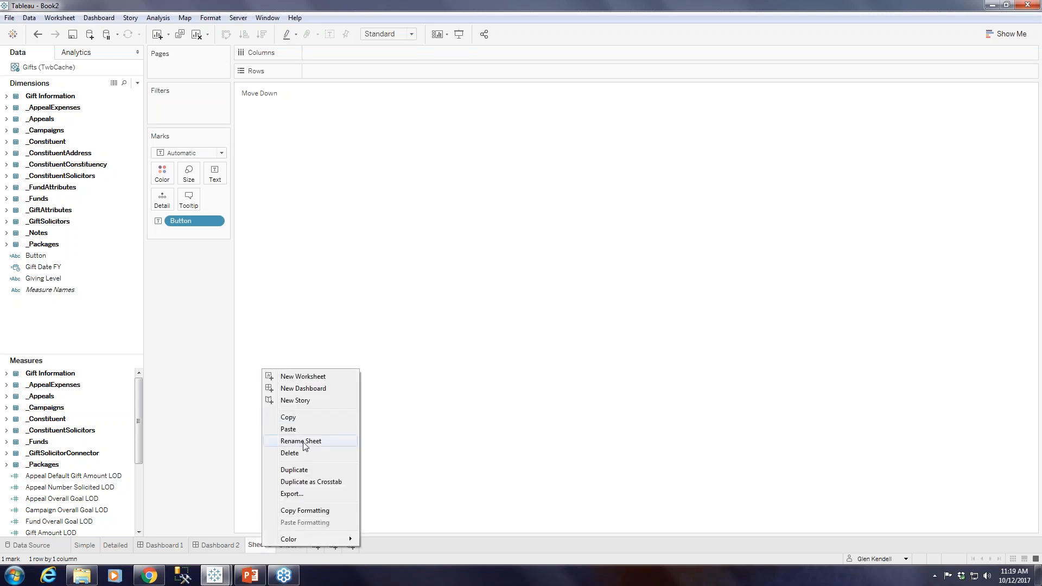
click(303, 443)
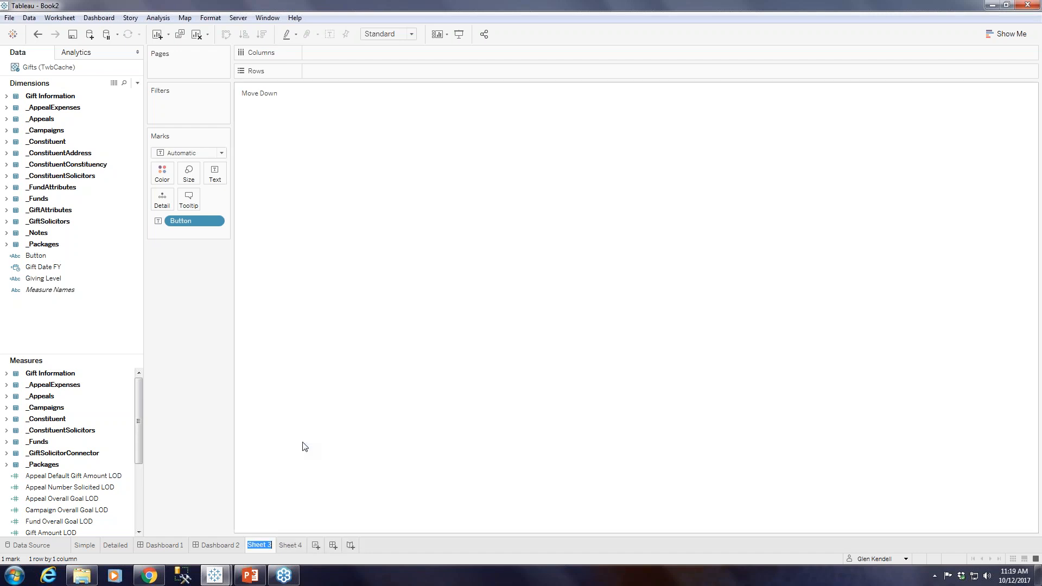
text(Move Down)
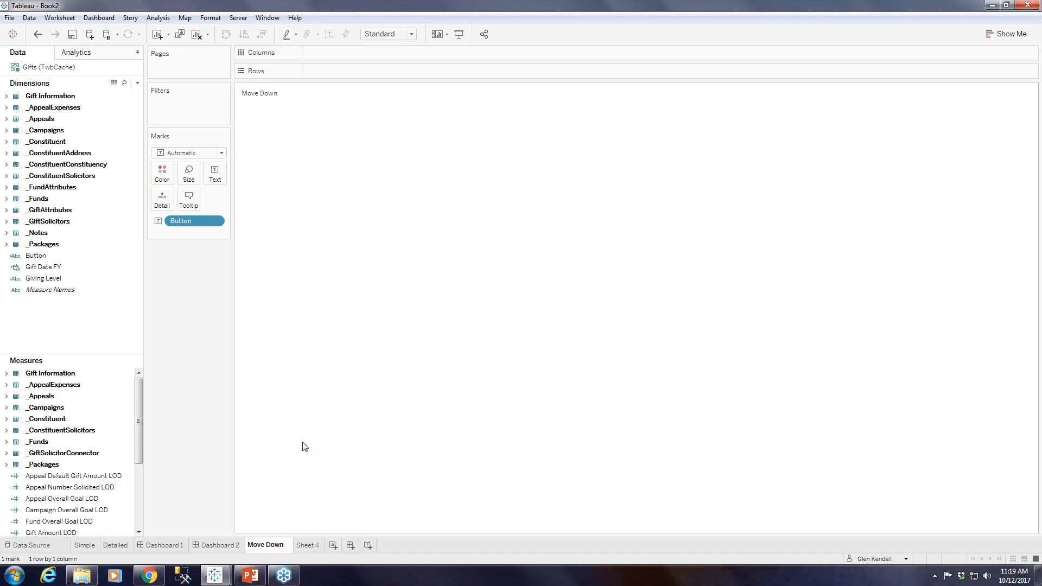
Step: Change the mark's text on Sheet 4 from the duplicated wording to "Move Up", keeping the Button field
click(305, 546)
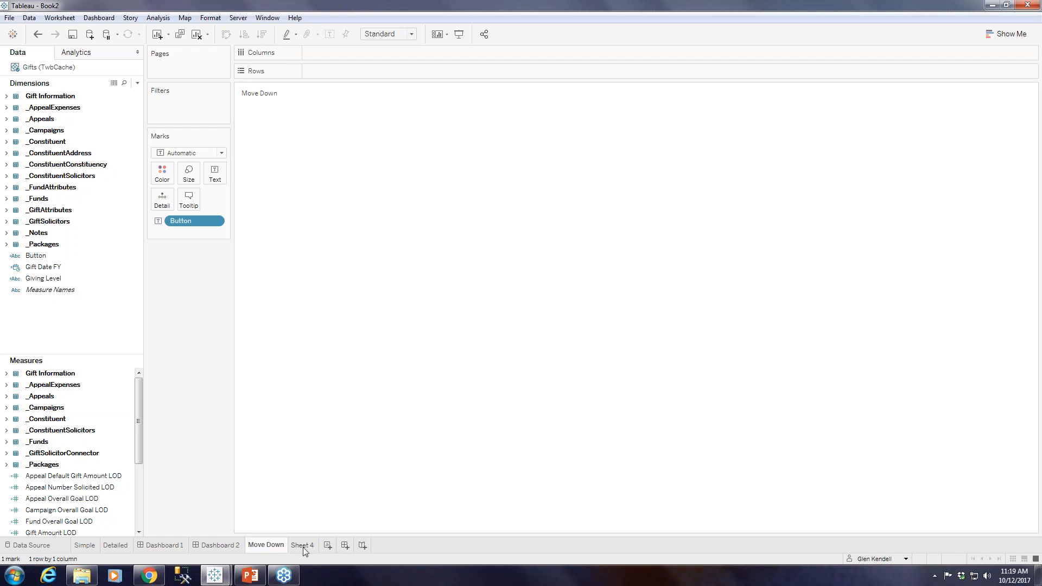
click(215, 173)
click(308, 198)
drag(524, 235, 507, 234)
text(Up)
click(554, 357)
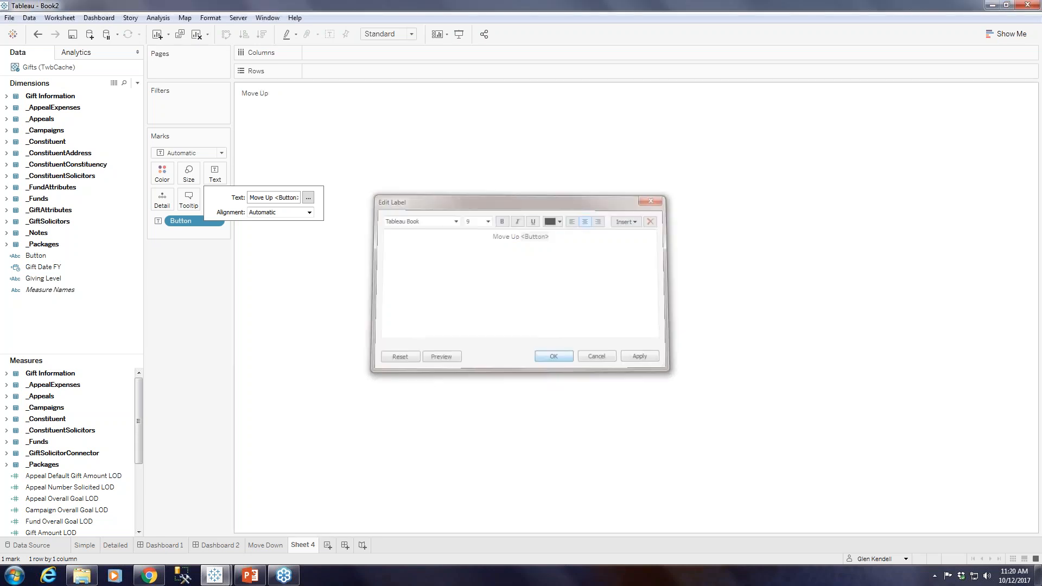
Step: Rename Sheet 4 as Move Up
right_click(295, 548)
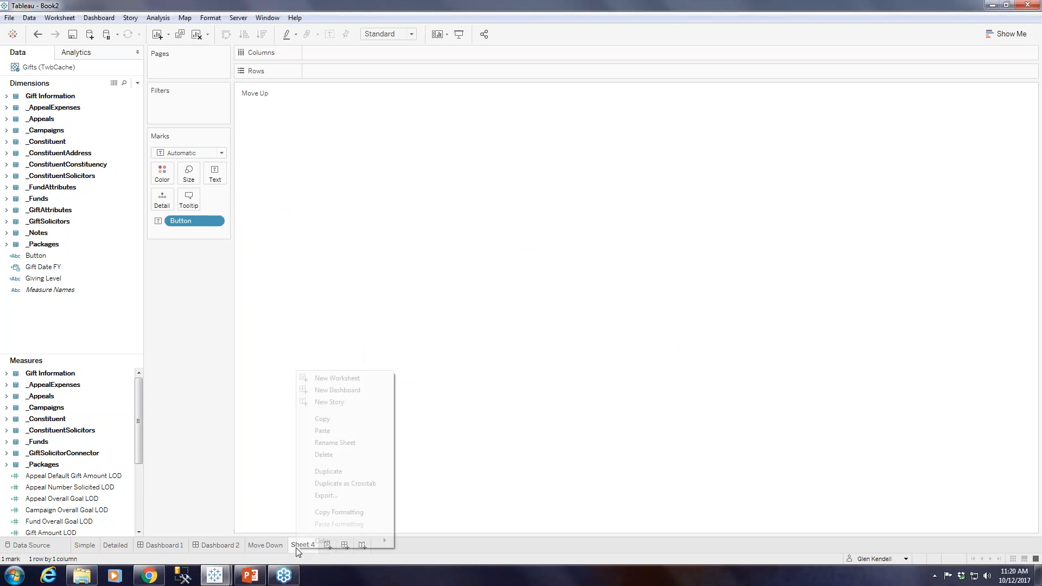
click(337, 441)
text(Move Up)
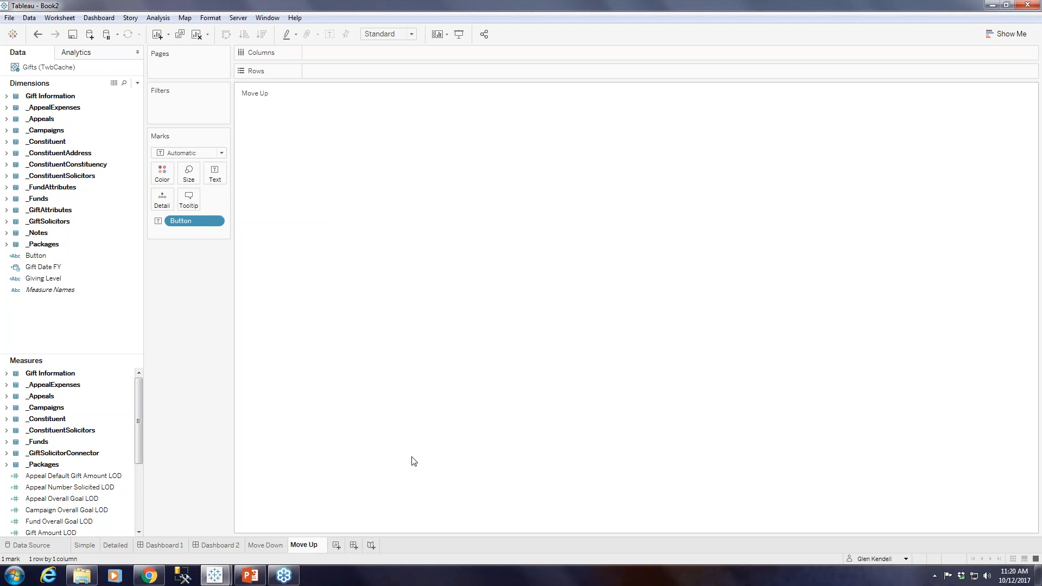
key(Return)
Step: Add the Move Down sheet to Dashboard 1 above the Simple table and shrink its area to a short strip
click(162, 546)
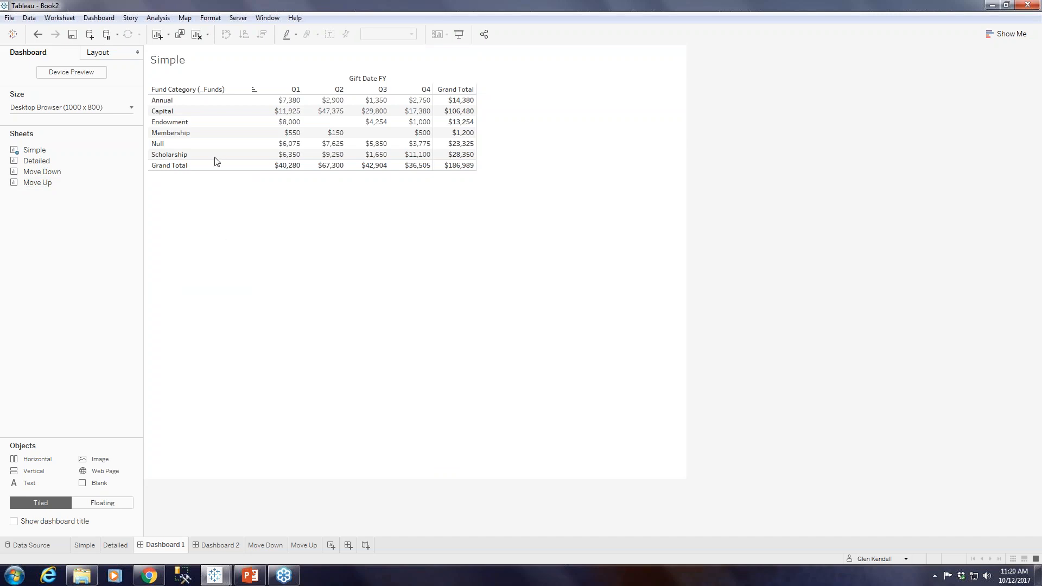
double_click(46, 172)
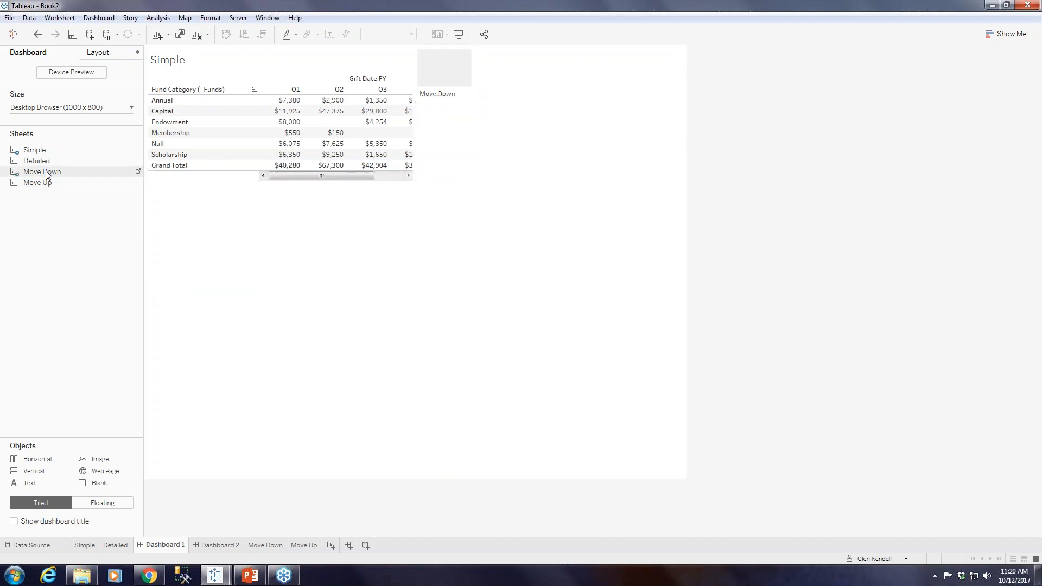
click(477, 76)
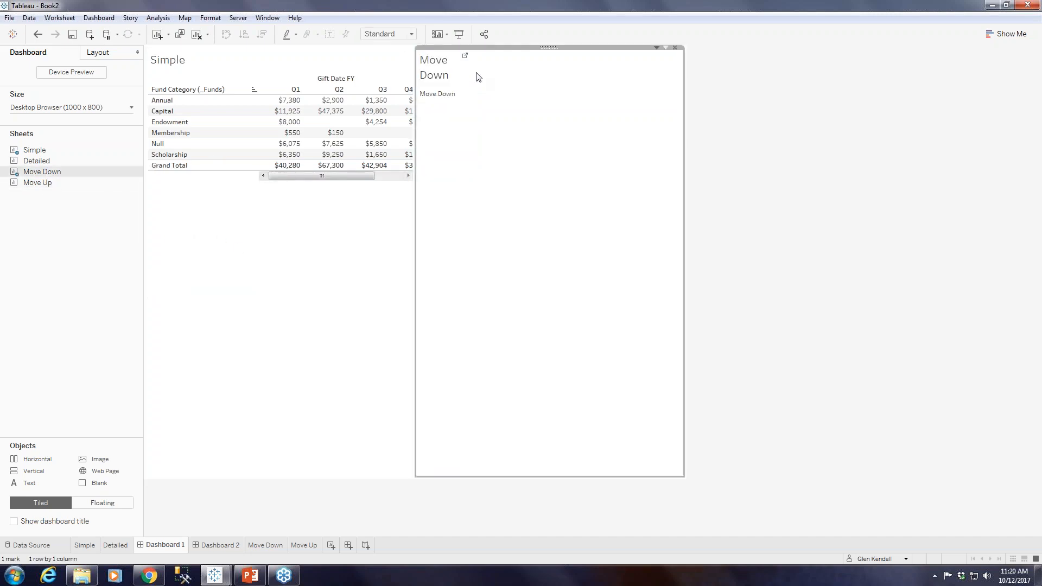
mouse_move(39, 173)
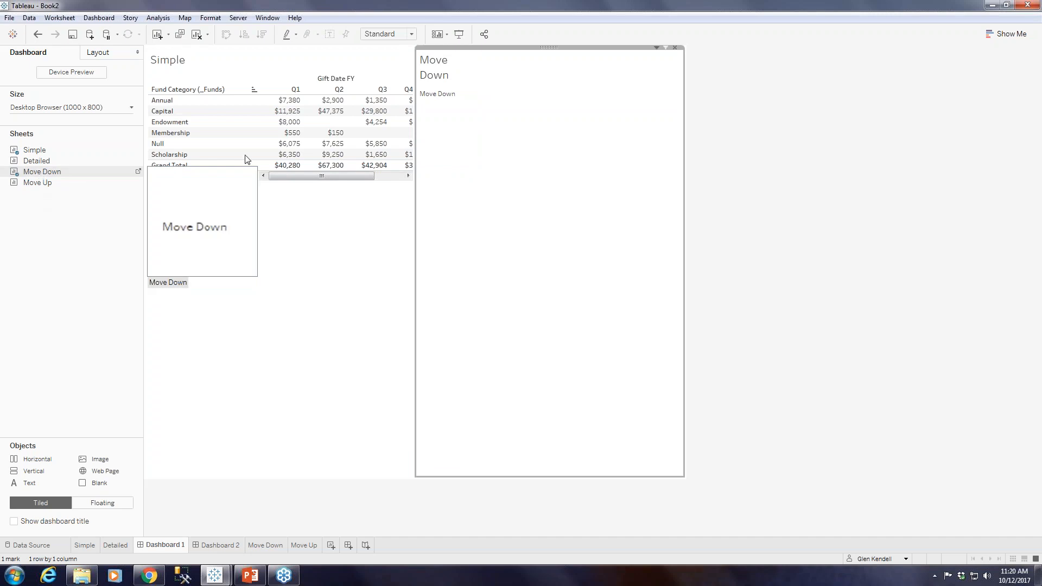
drag(549, 48, 348, 51)
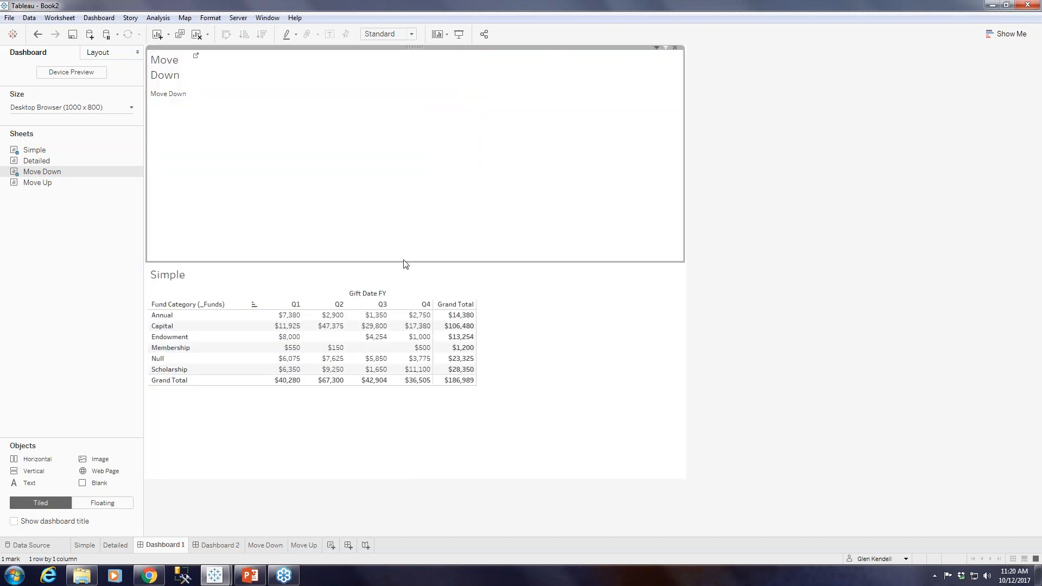
drag(404, 264, 380, 111)
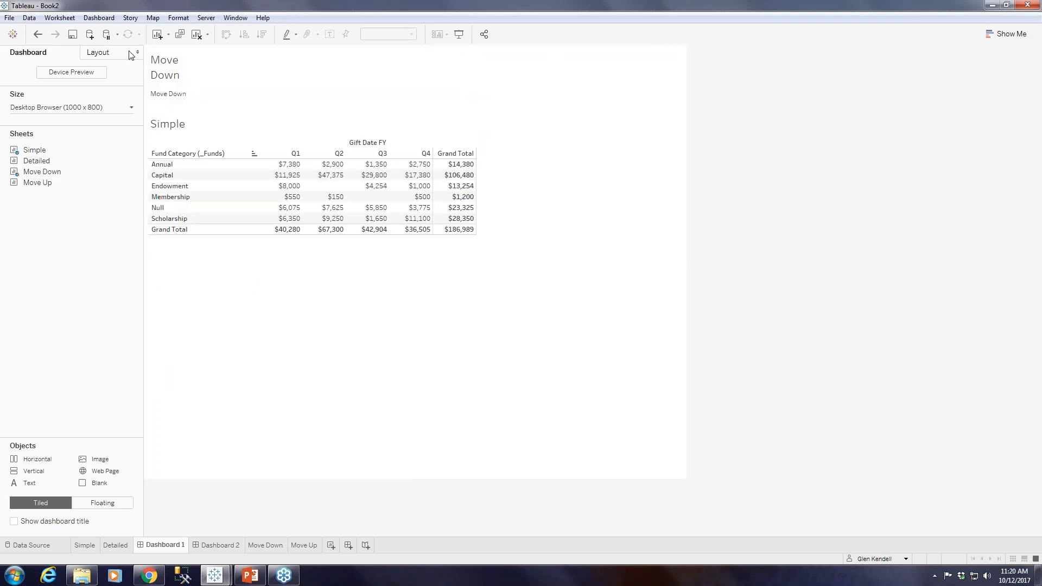
Step: Hide the title of the Move Down sheet on Dashboard 1 and set its fit to Fit Height
right_click(168, 66)
click(199, 93)
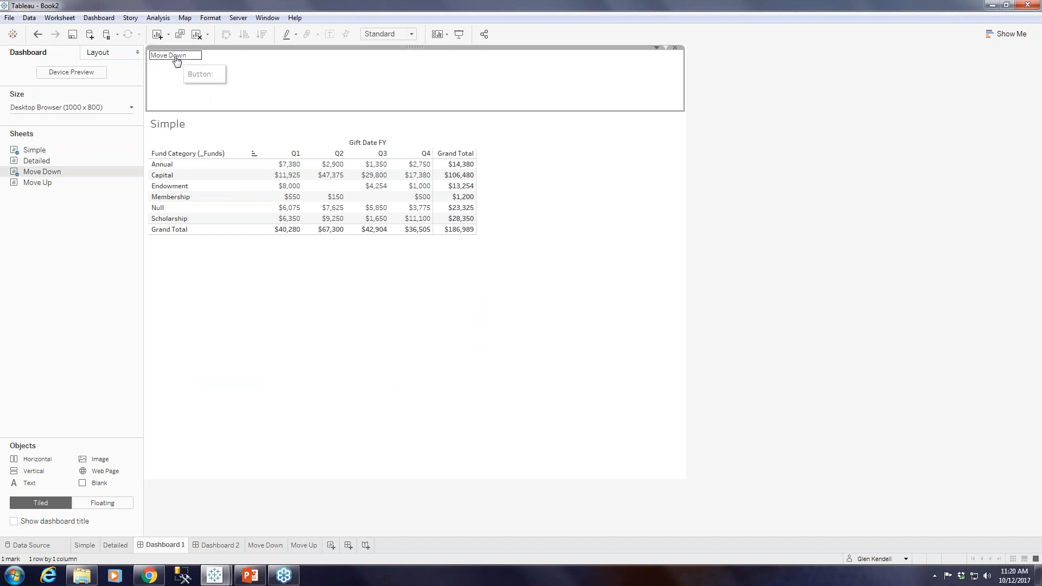
click(656, 47)
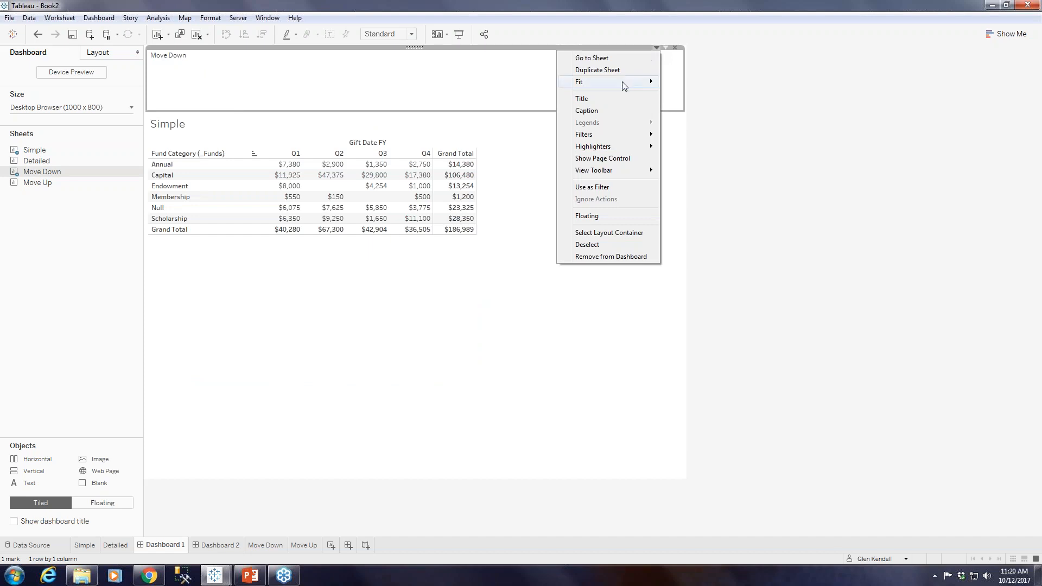
mouse_move(624, 85)
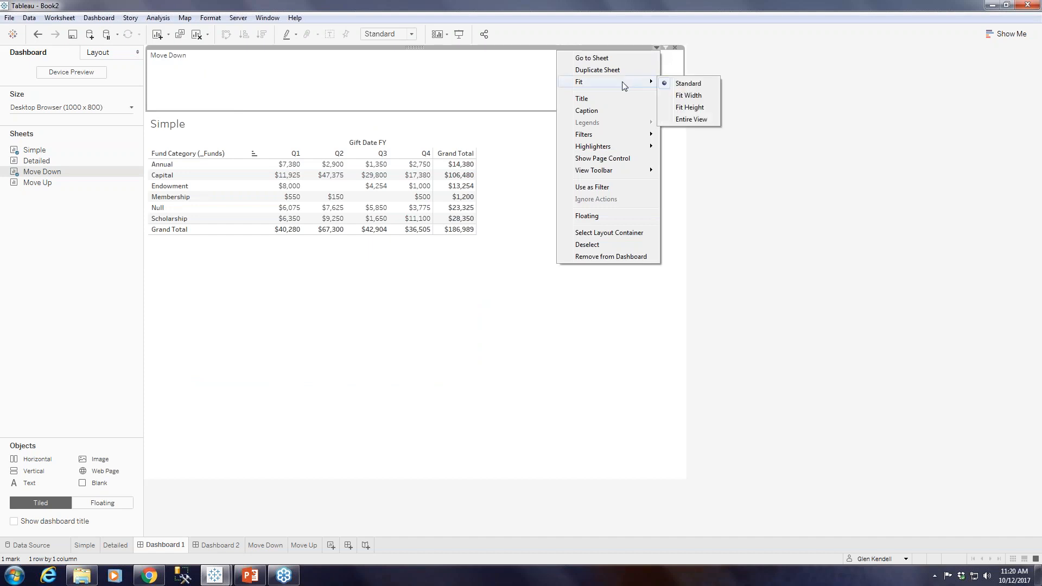
click(679, 107)
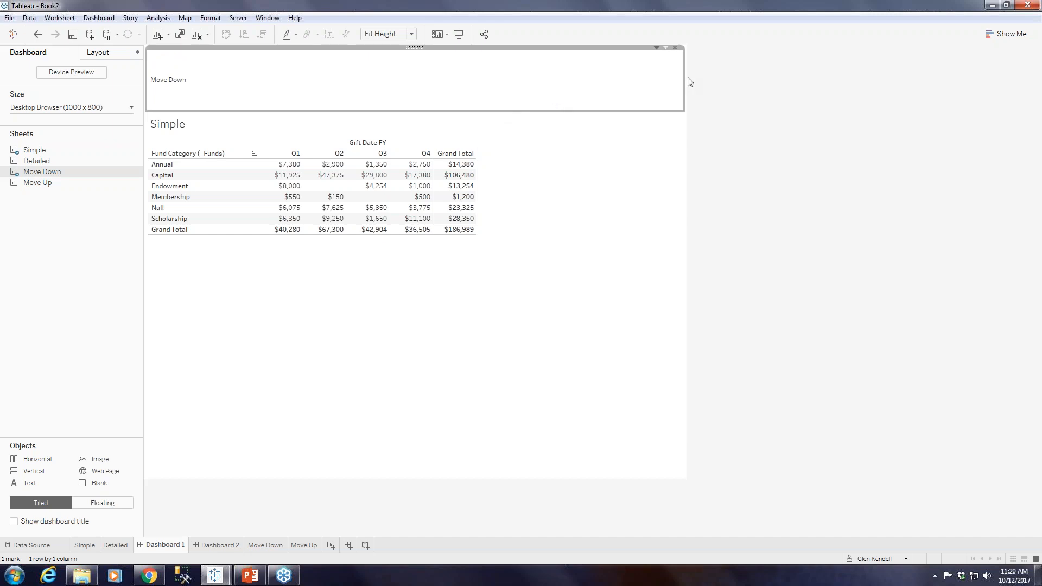
click(606, 275)
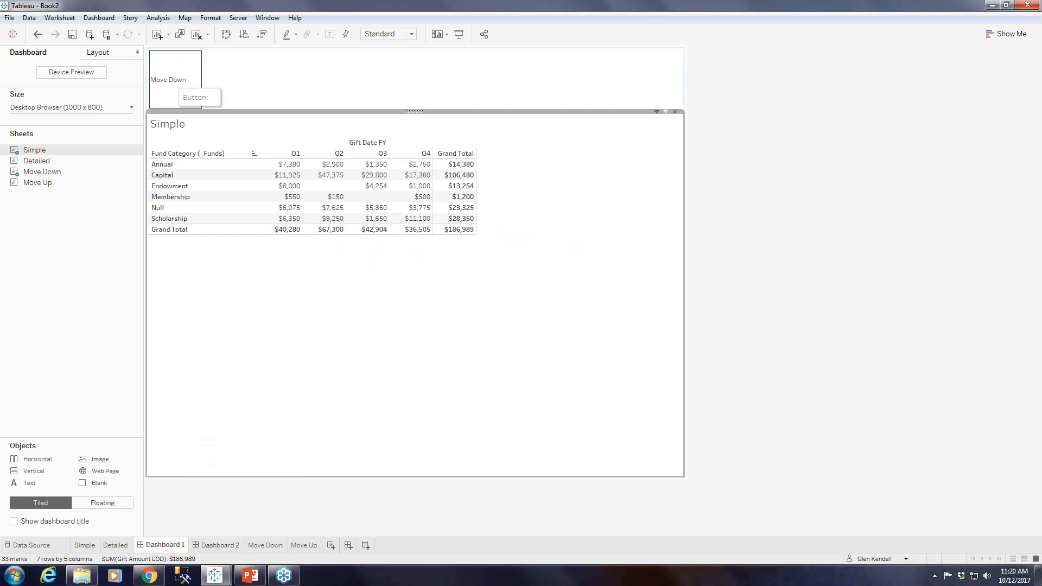
Step: Try the Fit Width option on the Move Down sheet in Dashboard 1 and undo it
click(188, 66)
click(656, 48)
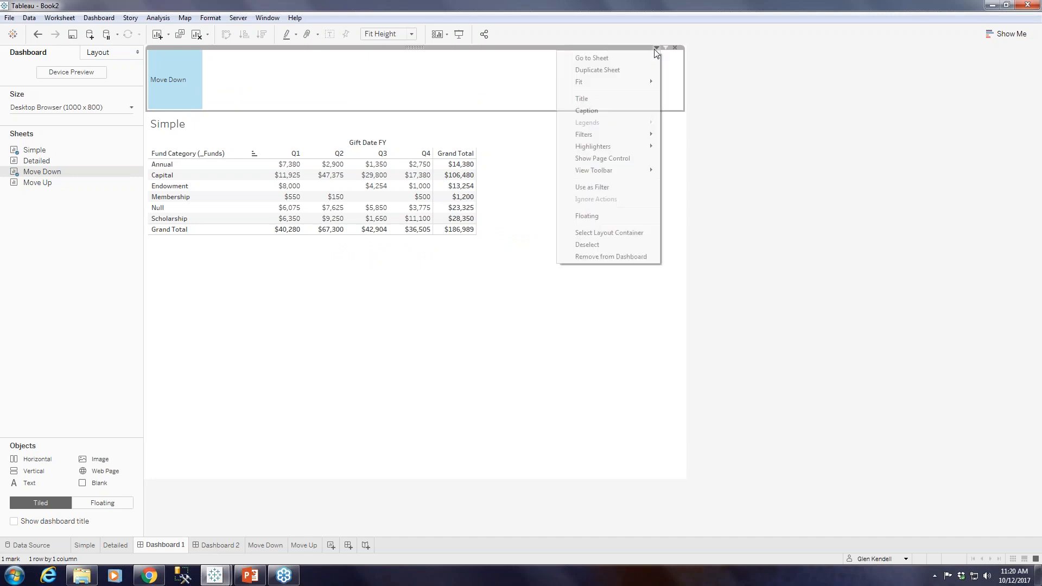
mouse_move(629, 84)
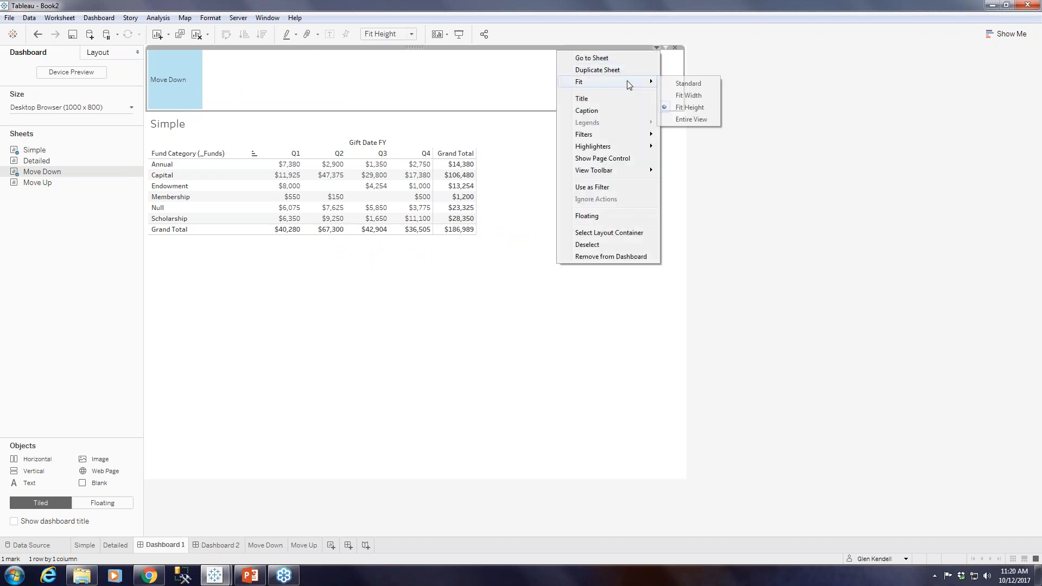
click(674, 96)
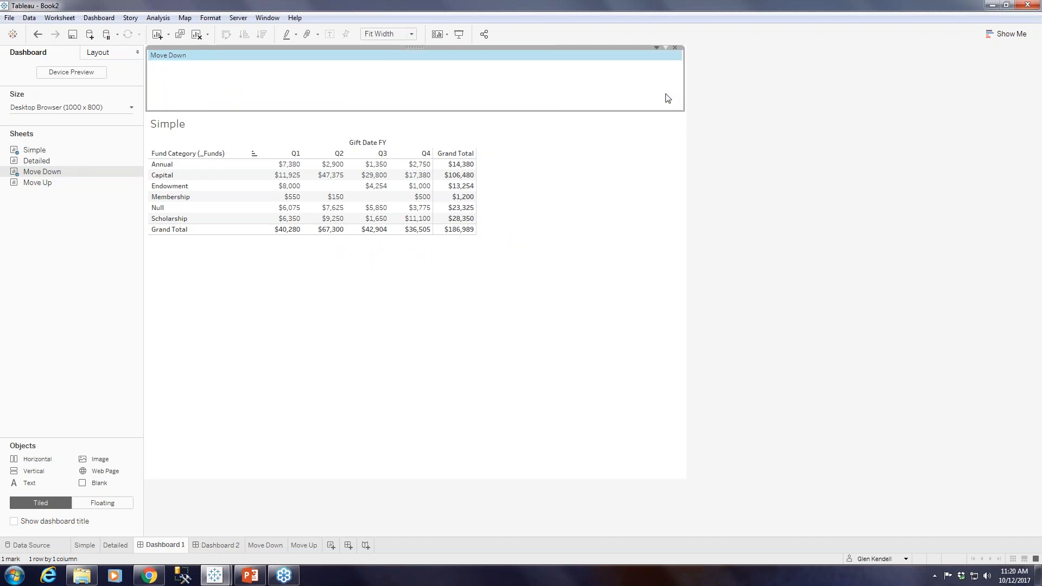
click(38, 34)
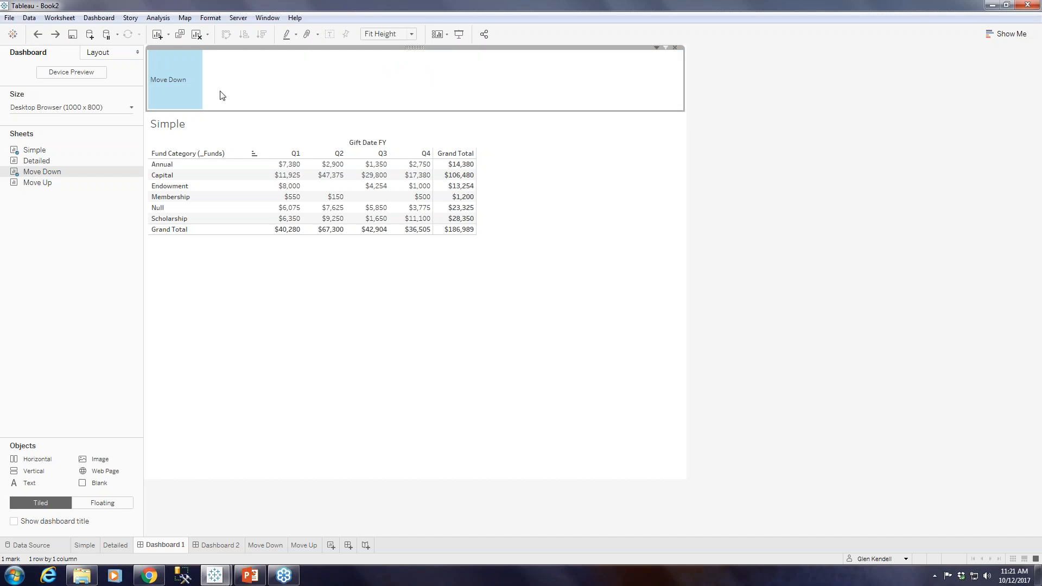
click(370, 89)
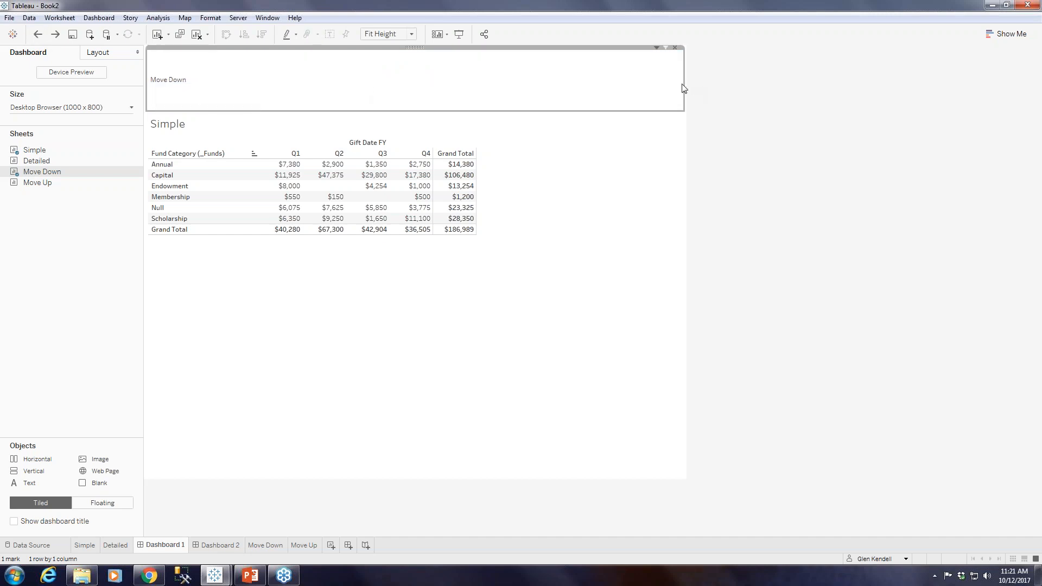
Step: Add the Move Up sheet to Dashboard 2 above the Detailed table
click(189, 202)
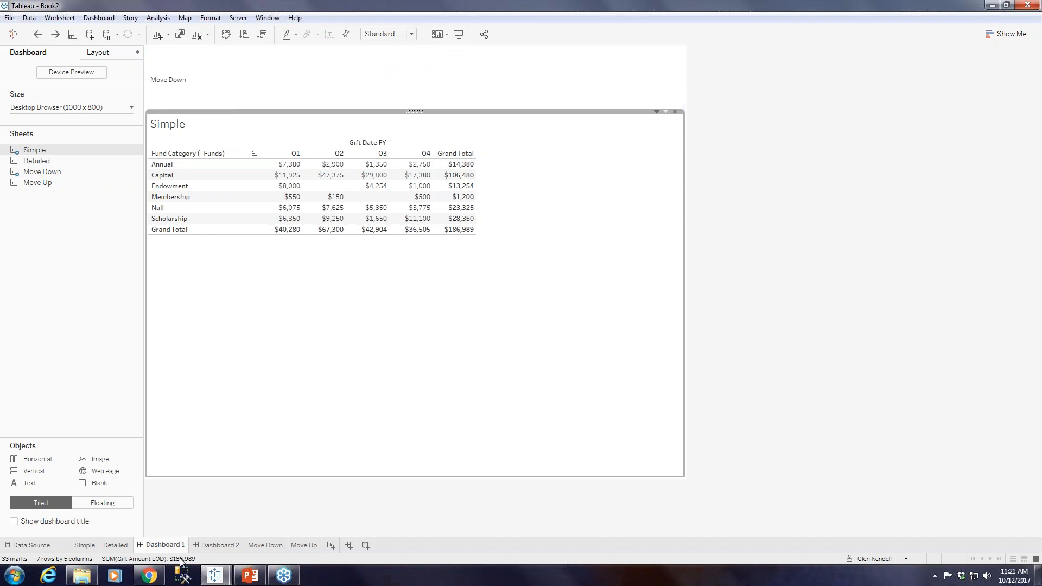
click(213, 547)
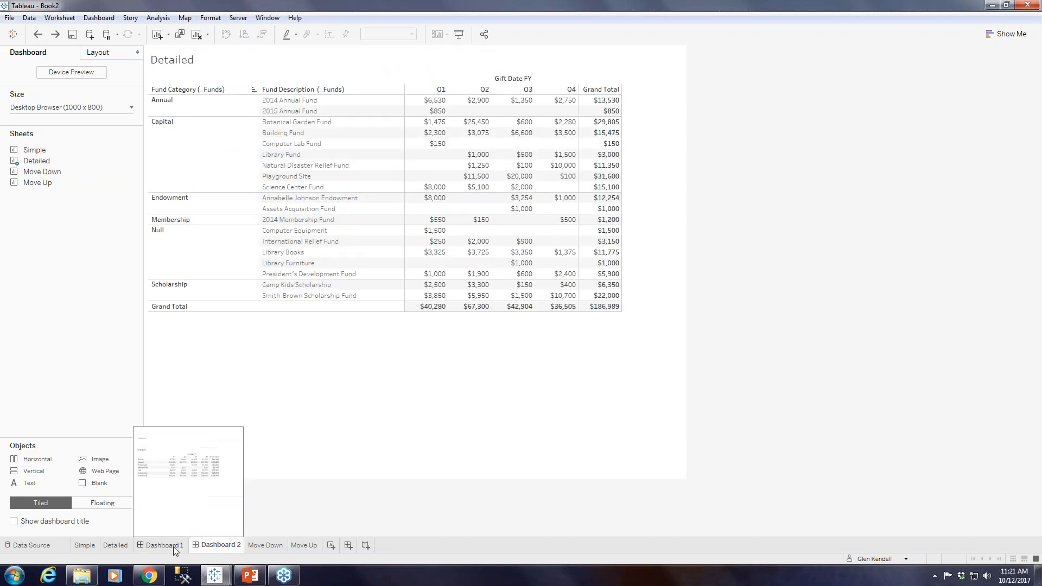
click(174, 546)
click(213, 546)
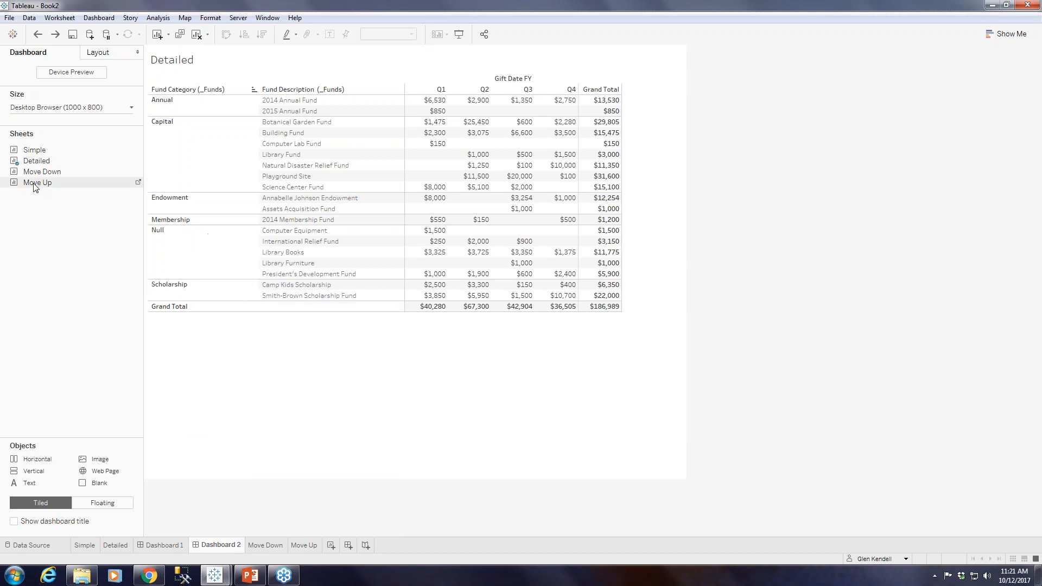
drag(34, 187, 241, 64)
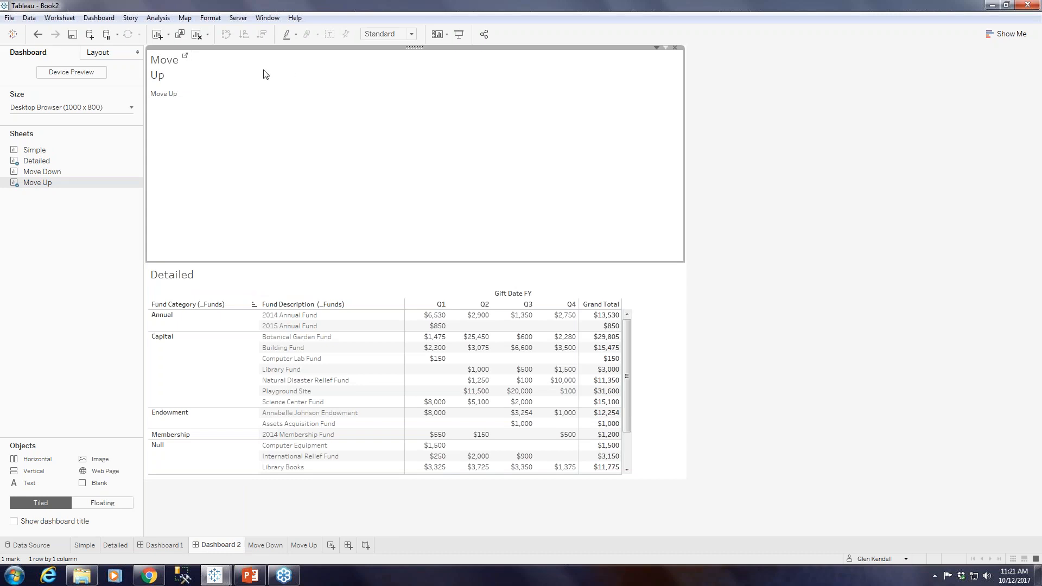
Step: Hide the title of the Move Up sheet on Dashboard 2 and shrink its area to a short strip
right_click(165, 61)
click(201, 91)
drag(285, 262, 275, 87)
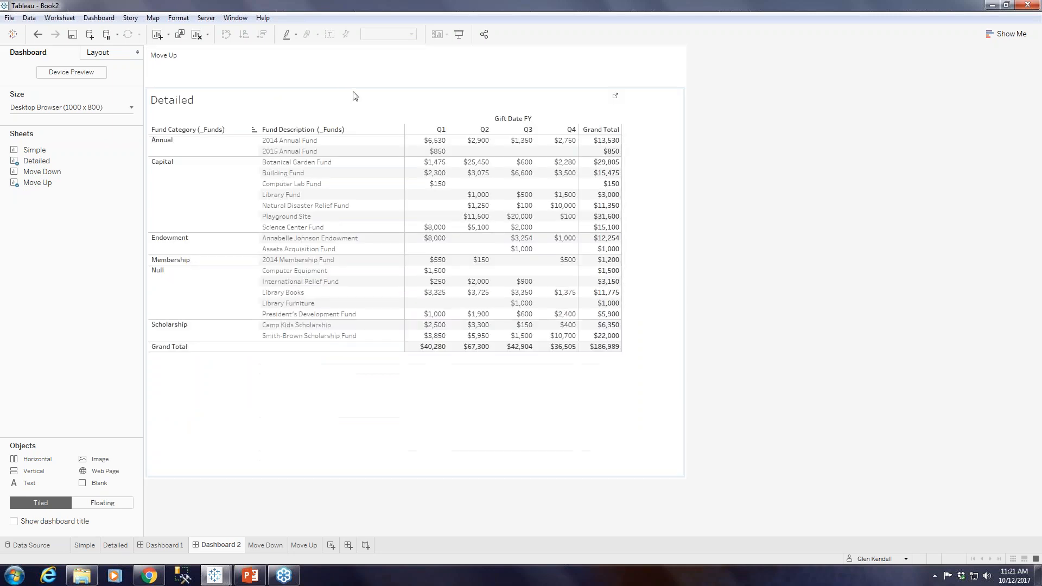
Step: Set the fit of the Move Up sheet on Dashboard 2 to Fit Height
click(664, 61)
click(657, 49)
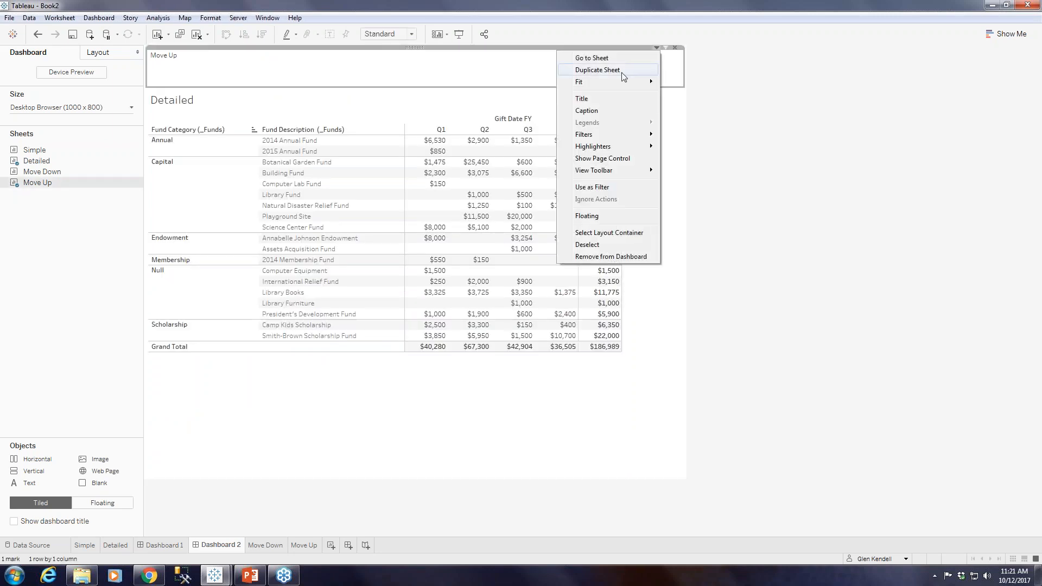
mouse_move(629, 82)
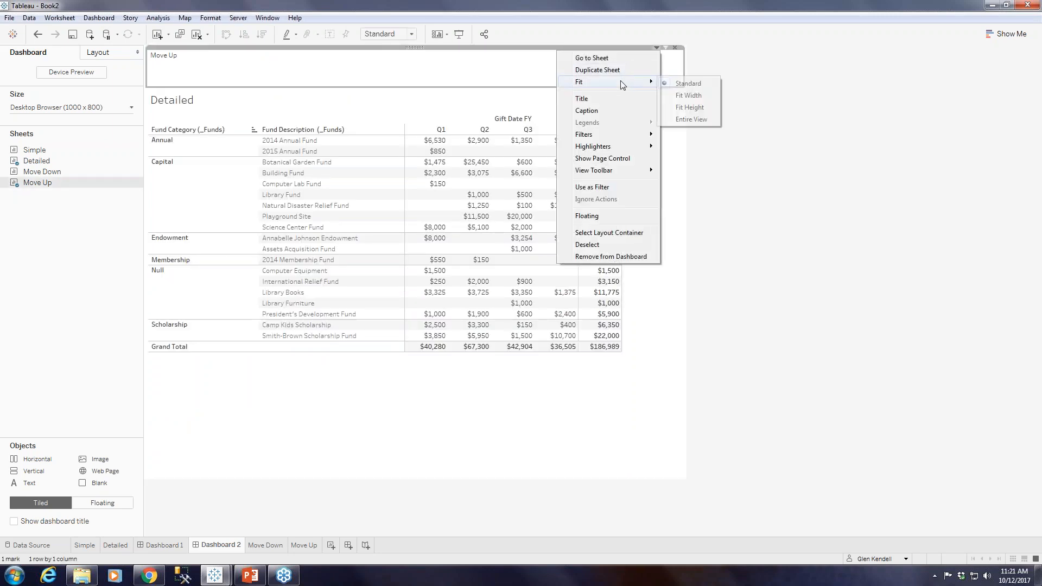
click(688, 108)
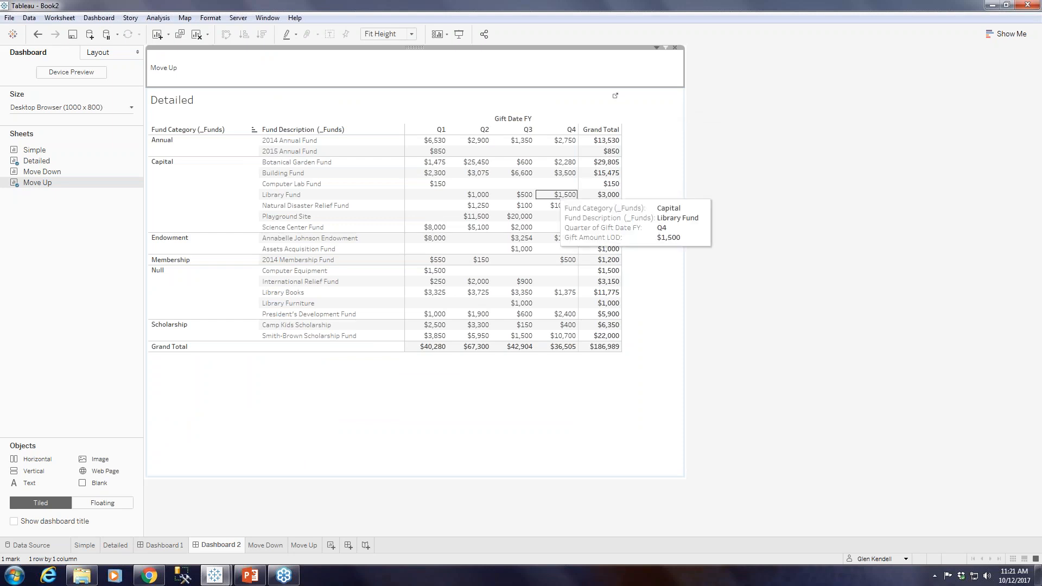
Step: Enlarge the Move Up area on Dashboard 2 to roughly match the height of the Move Down area on Dashboard 1
click(160, 545)
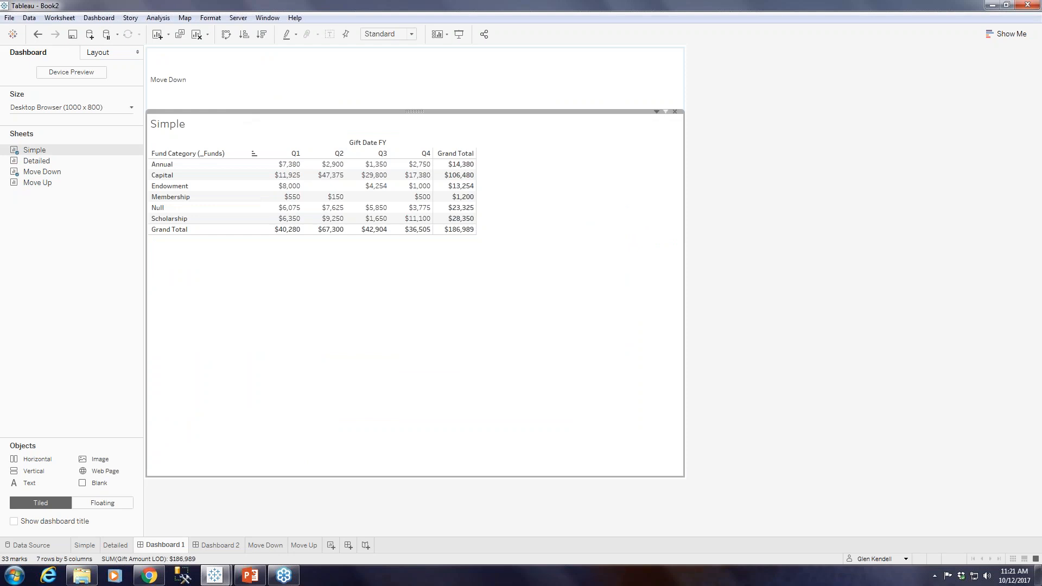
click(243, 81)
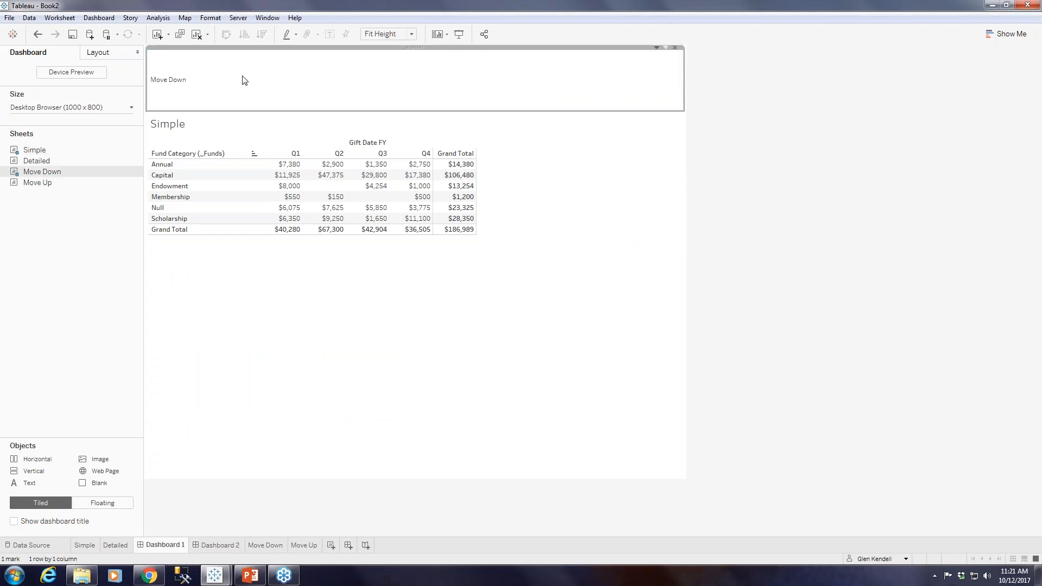
click(219, 545)
drag(228, 88, 228, 108)
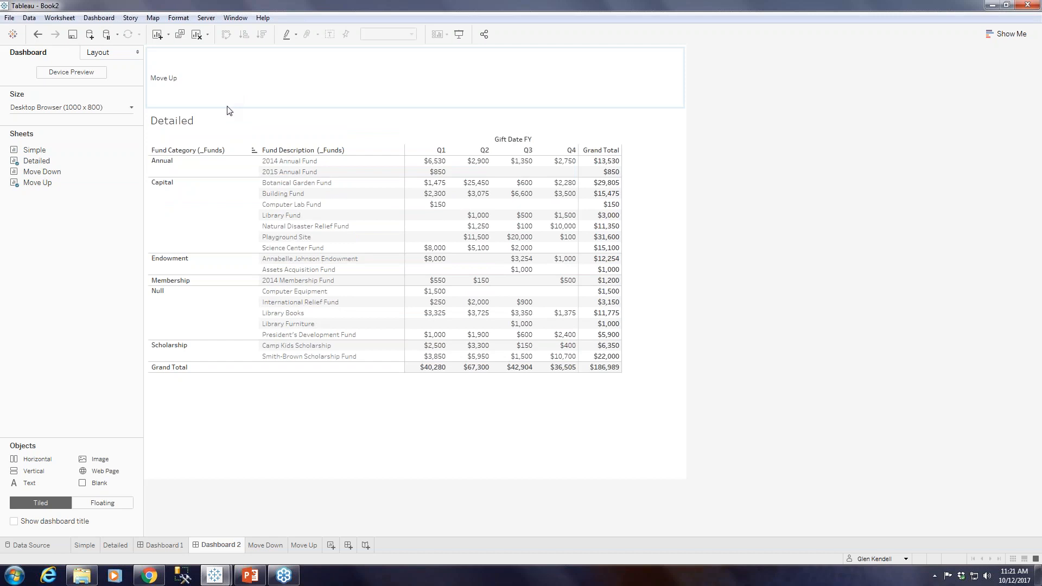
Step: Compare the placement of the Move Down and Move Up buttons by switching between Dashboard 1 and Dashboard 2
click(184, 545)
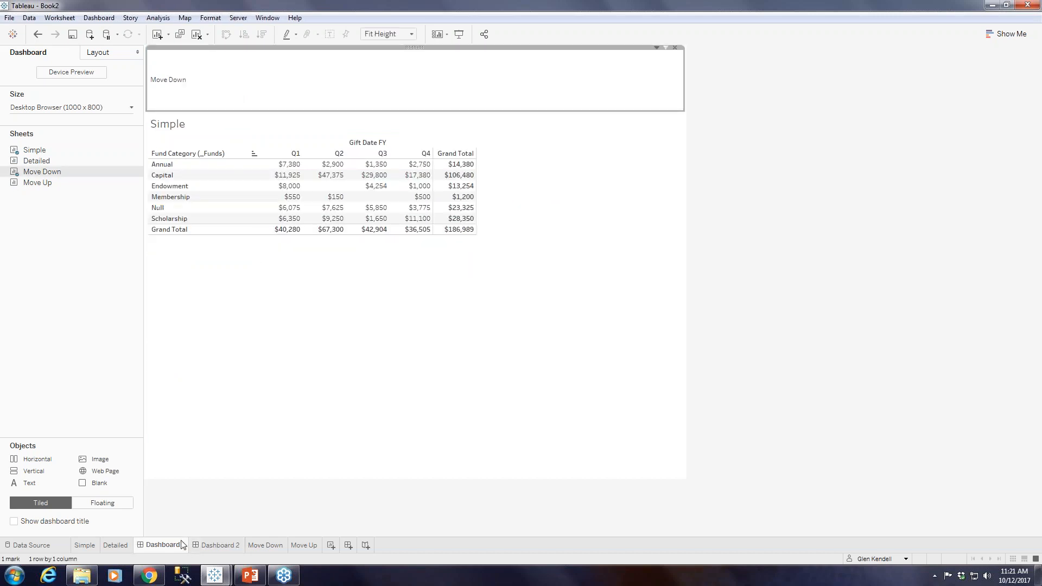
click(204, 545)
click(158, 548)
click(210, 548)
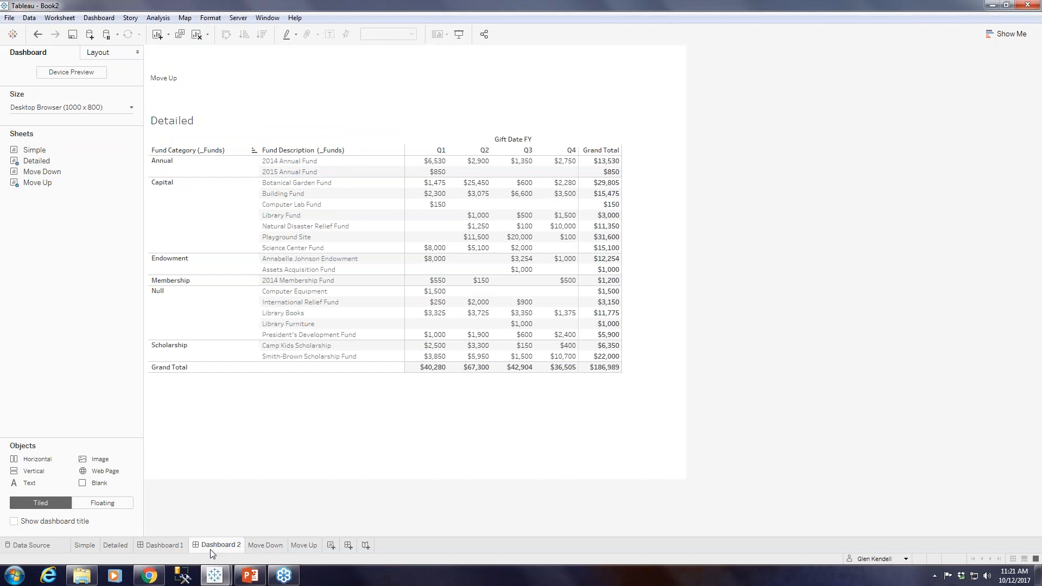
click(170, 546)
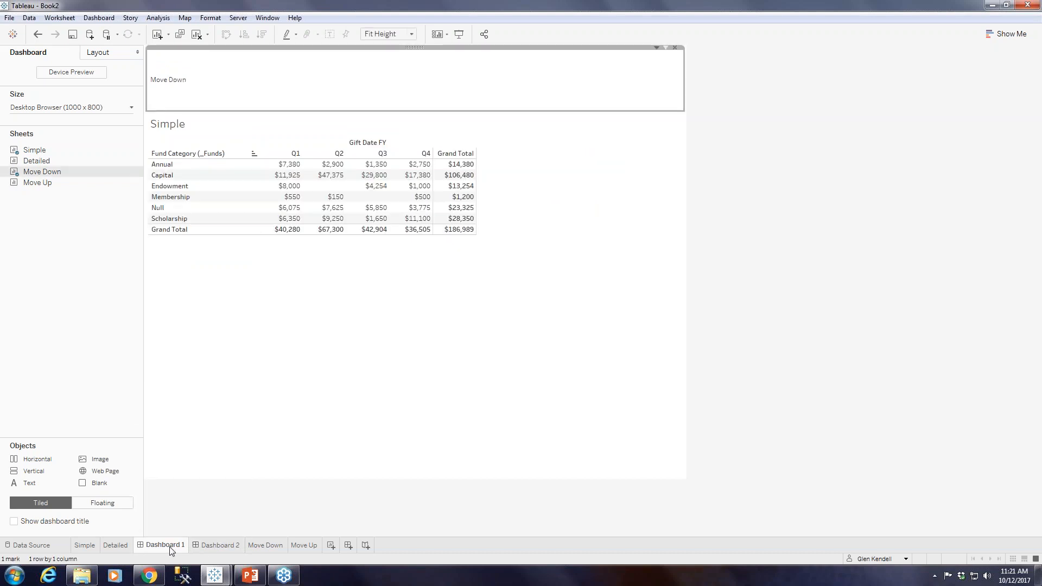
click(215, 547)
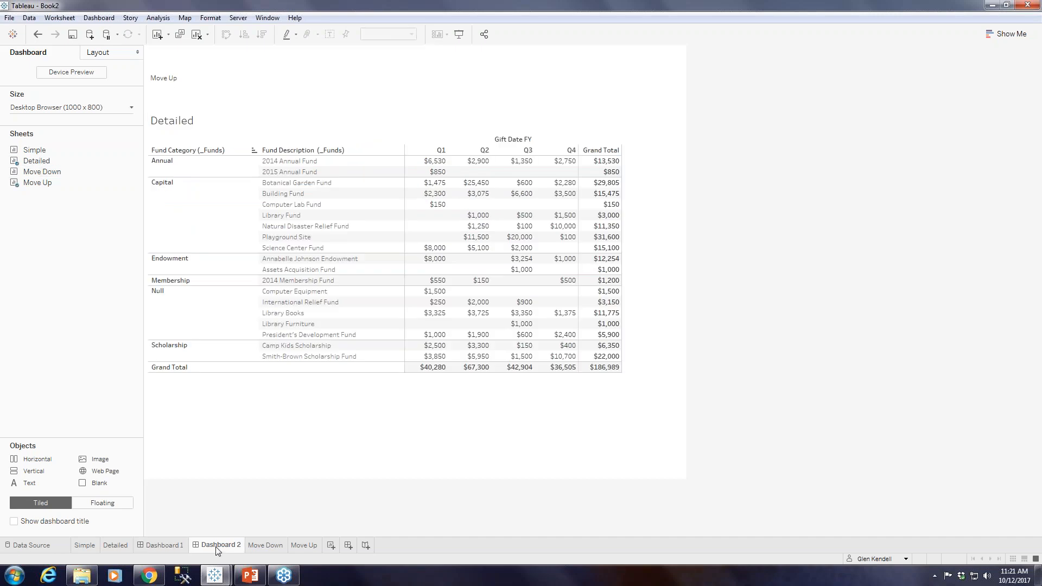
Step: Recheck the Move Down button on Dashboard 1 against the Move Up button on Dashboard 2 and return to Dashboard 1
click(155, 546)
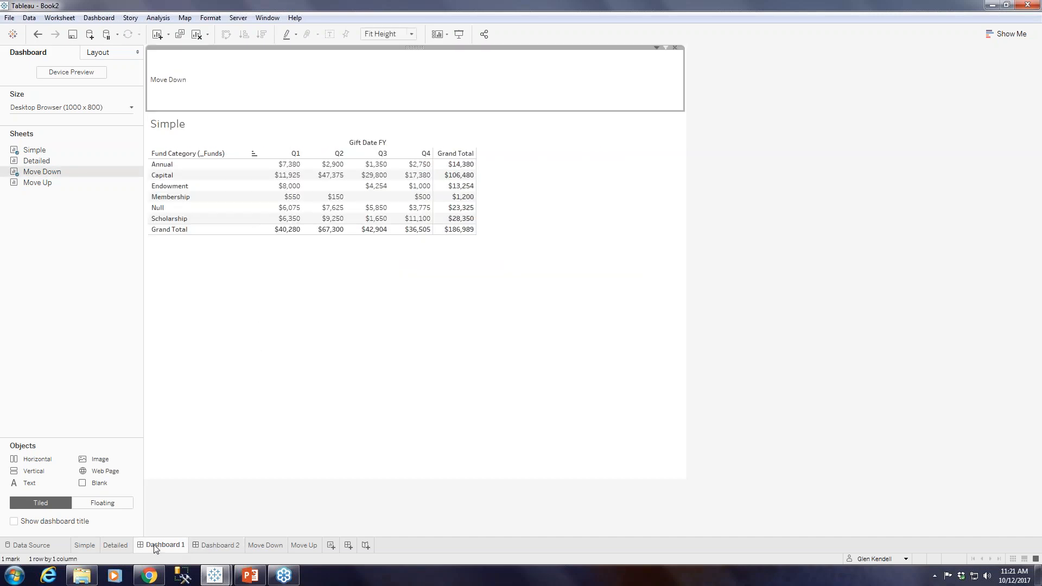
click(209, 546)
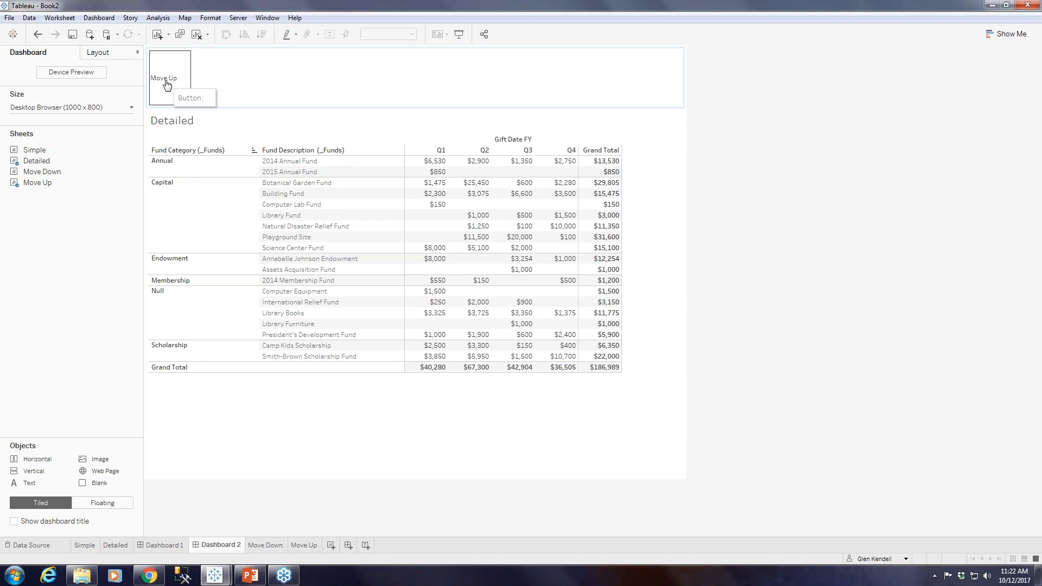
click(177, 547)
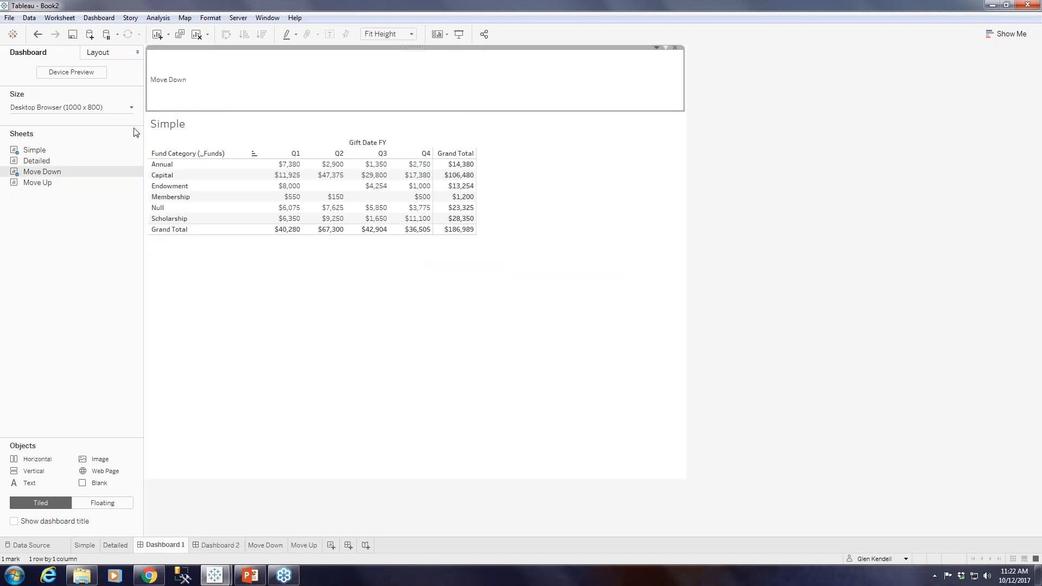
Step: Add a dashboard filter action named Move Down from Dashboard 1
click(98, 18)
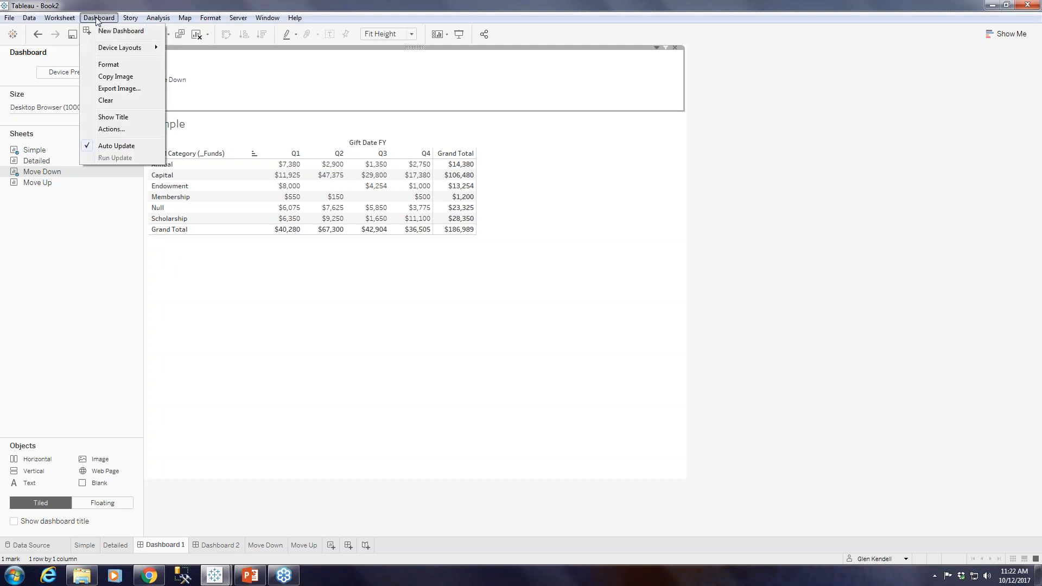
click(118, 133)
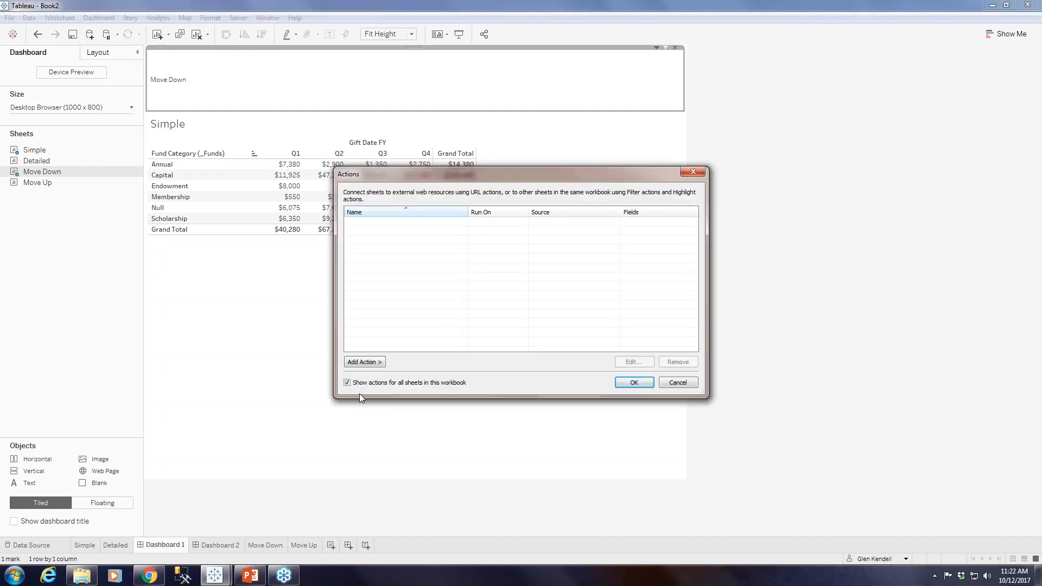
click(366, 364)
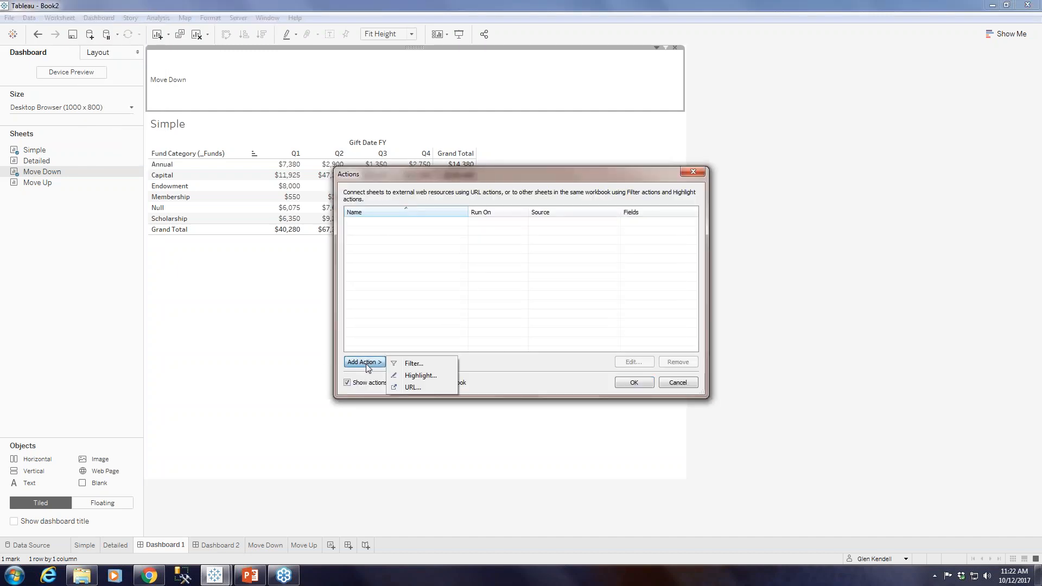
click(412, 364)
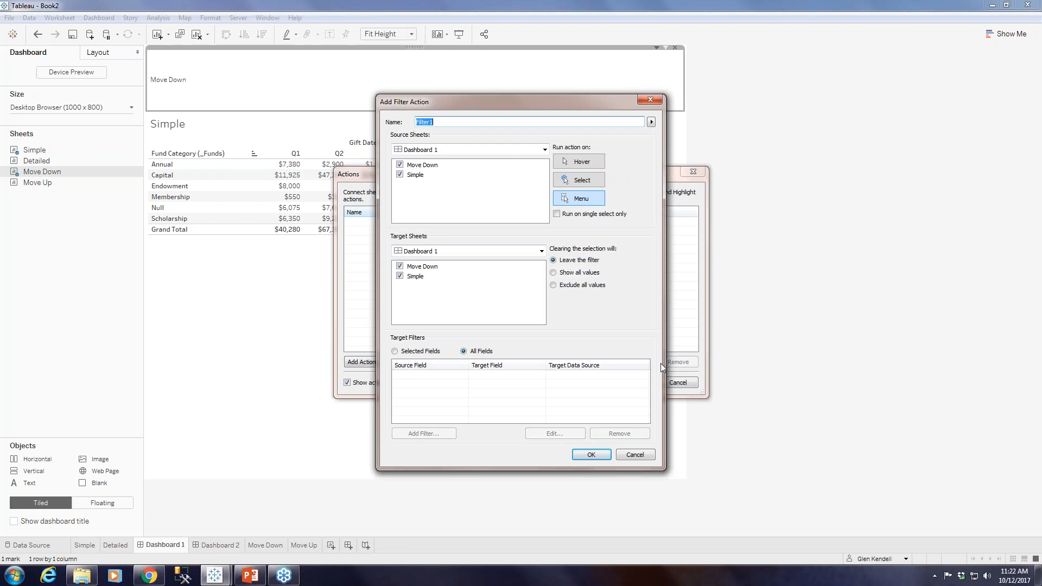
text(Move Down)
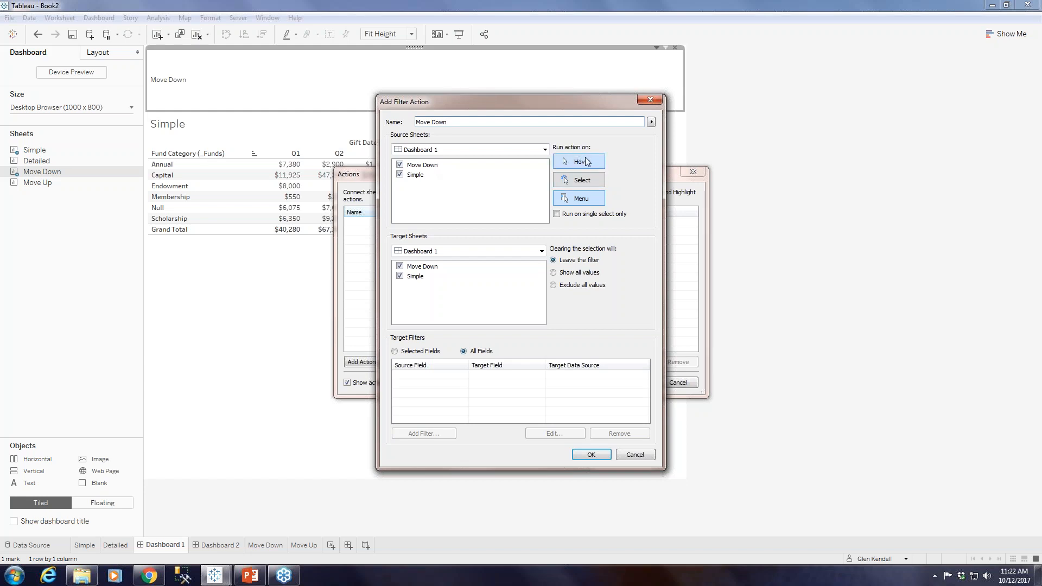
Step: Make the Move Down action run on Select, with only the Move Down sheet as source and Dashboard 2 as target
click(582, 184)
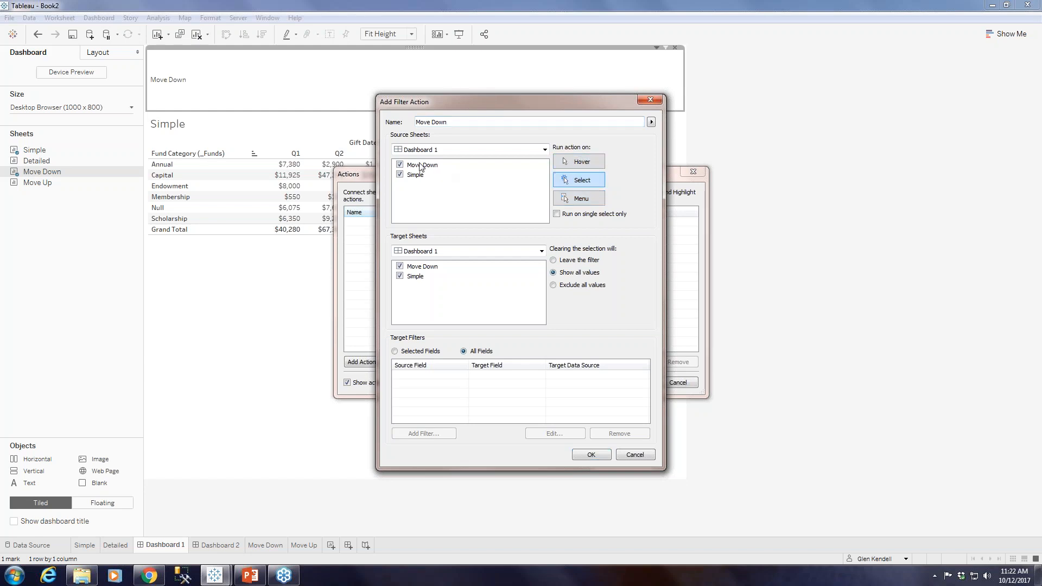
click(401, 176)
click(442, 252)
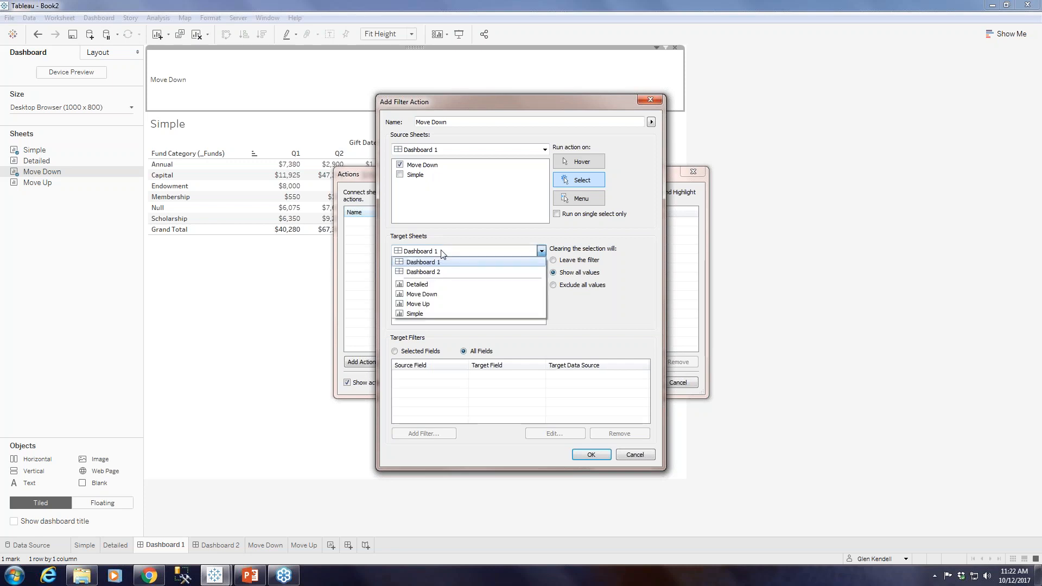
click(435, 273)
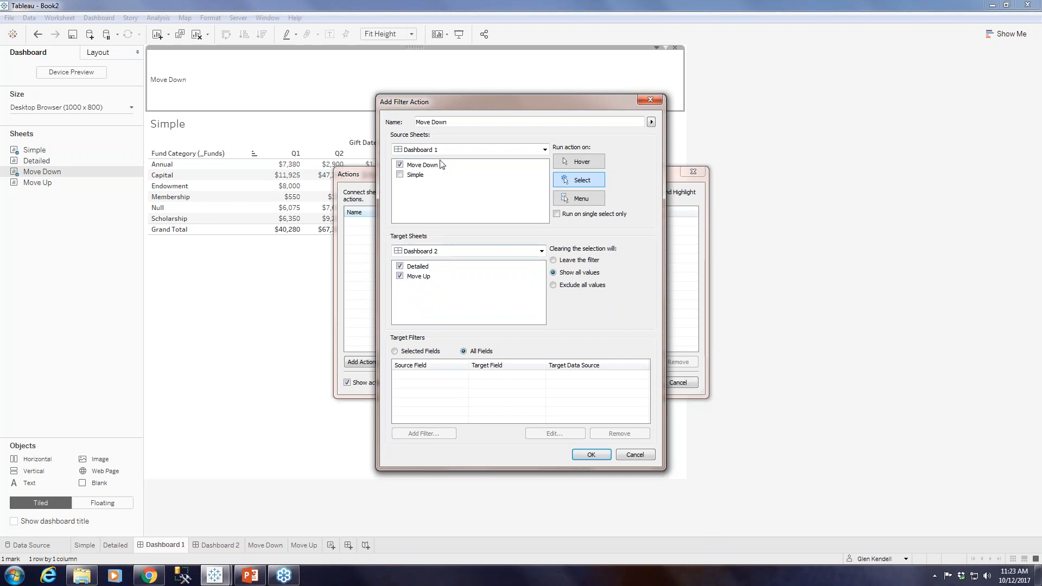
click(591, 455)
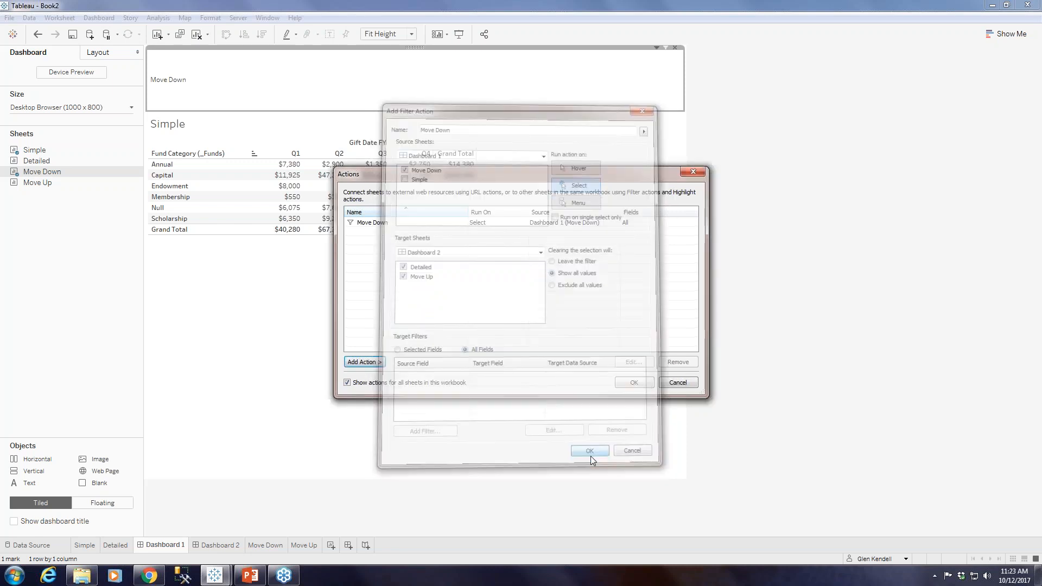
Step: Add a filter action named Move Up that runs on Select from only Dashboard 2's Move Up sheet and targets Dashboard 1
click(364, 362)
click(412, 364)
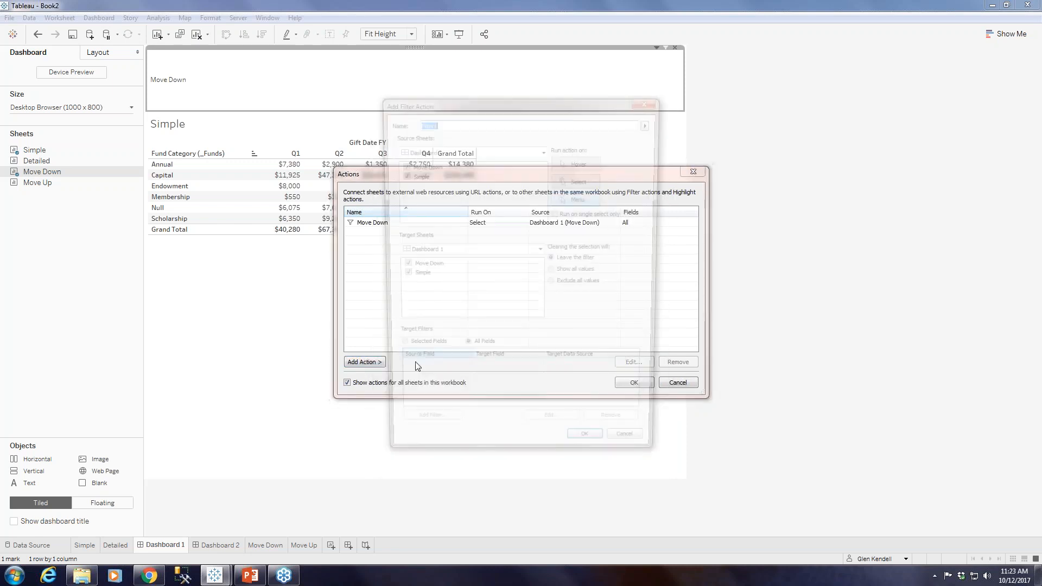
text(Move Up)
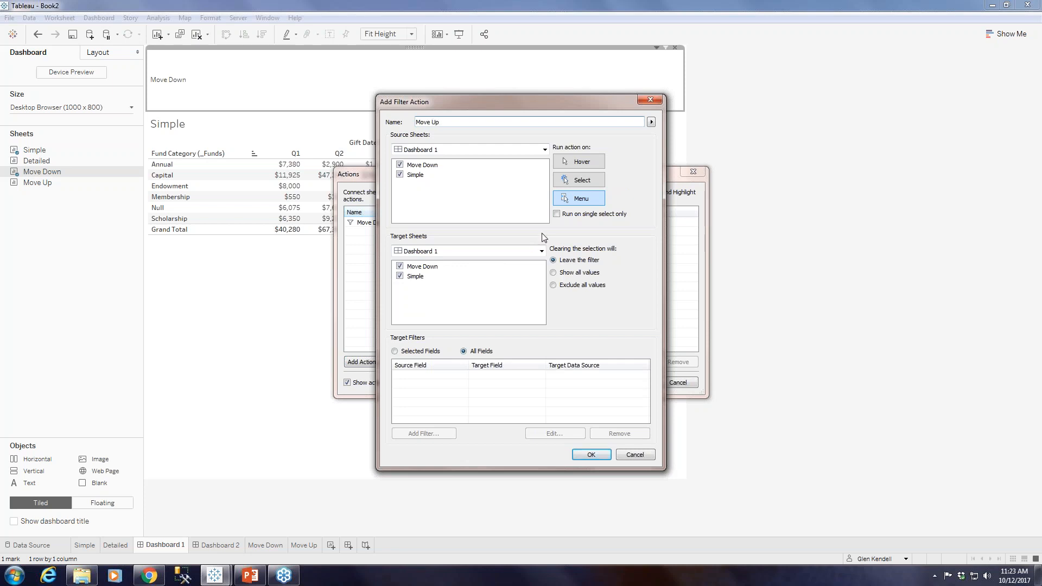
click(414, 150)
click(425, 196)
click(401, 165)
click(583, 182)
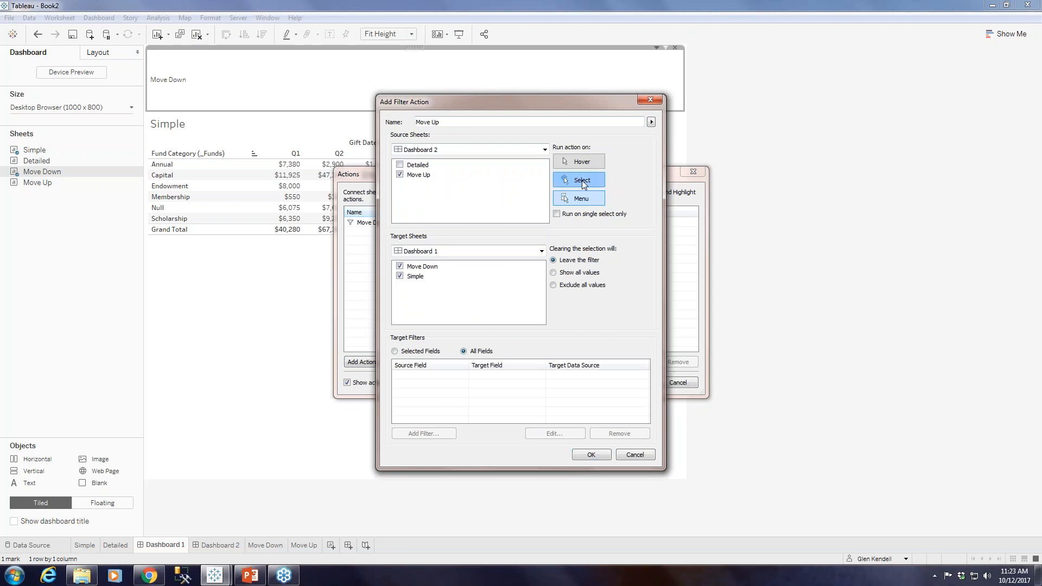
click(591, 455)
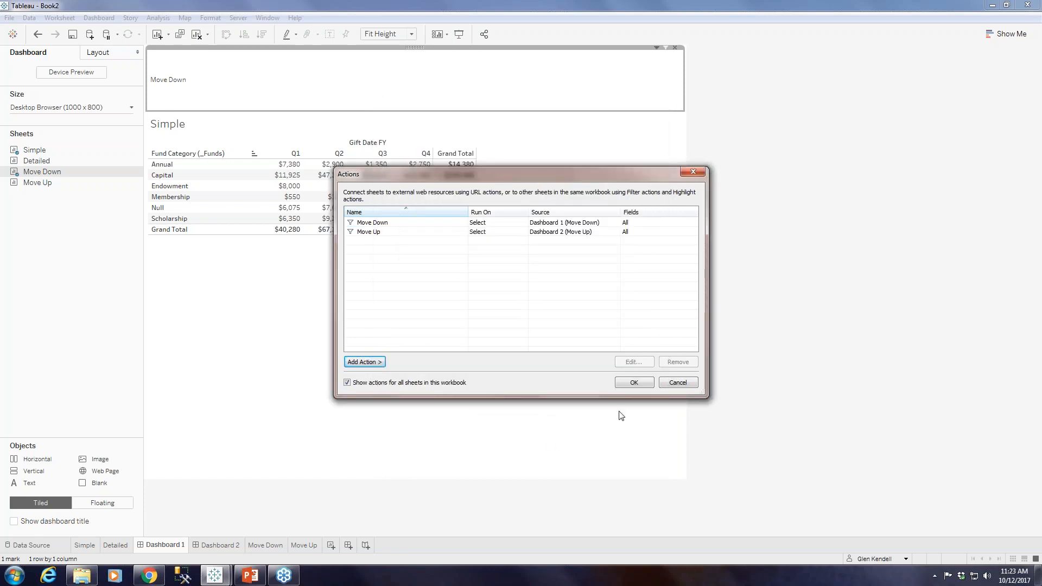
click(632, 383)
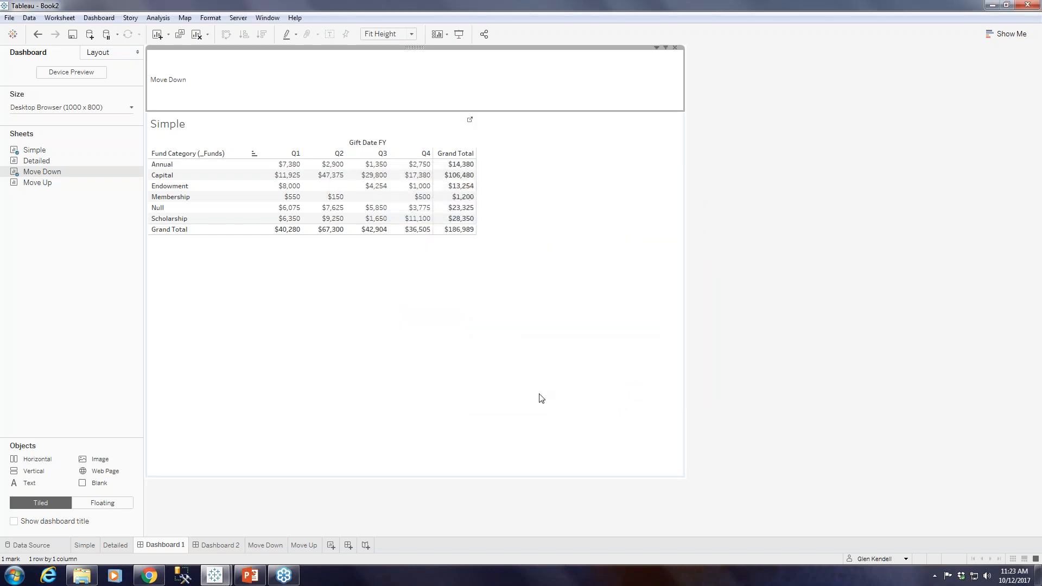
Step: Test the navigation with the Move Down button on Dashboard 1 and the Move Up button on Dashboard 2
click(172, 87)
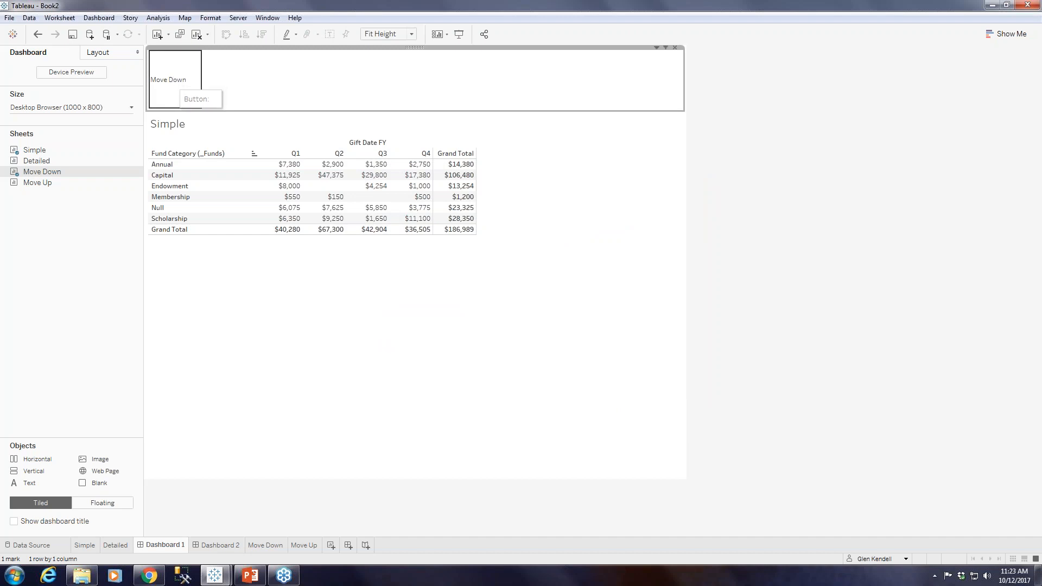
click(173, 87)
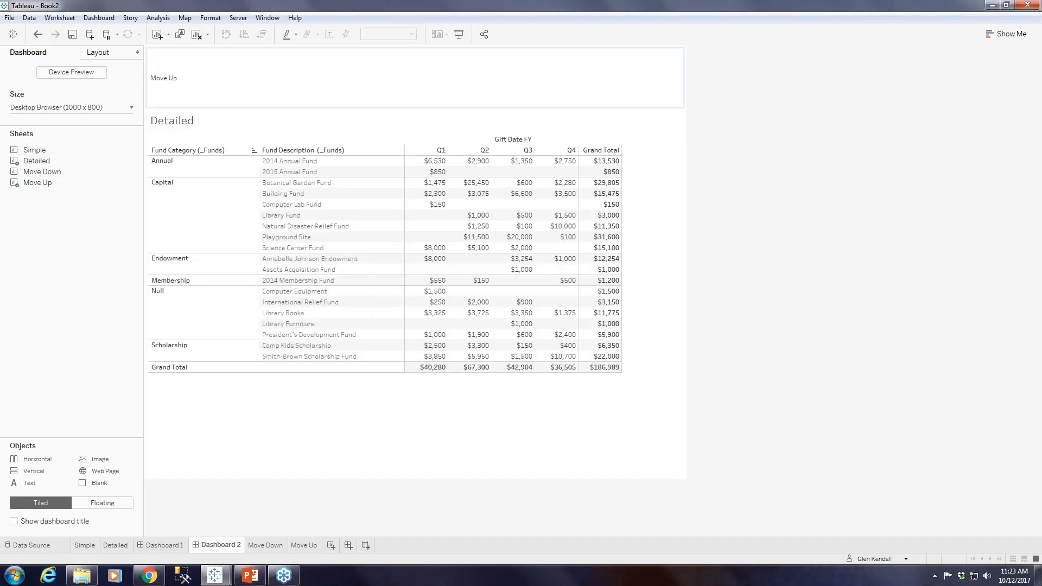
click(163, 80)
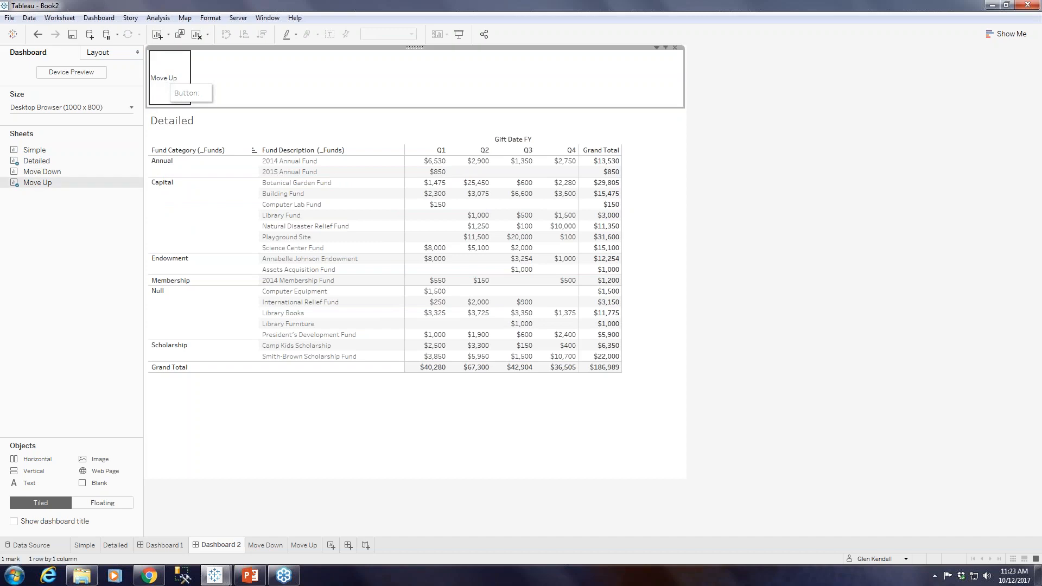
click(168, 82)
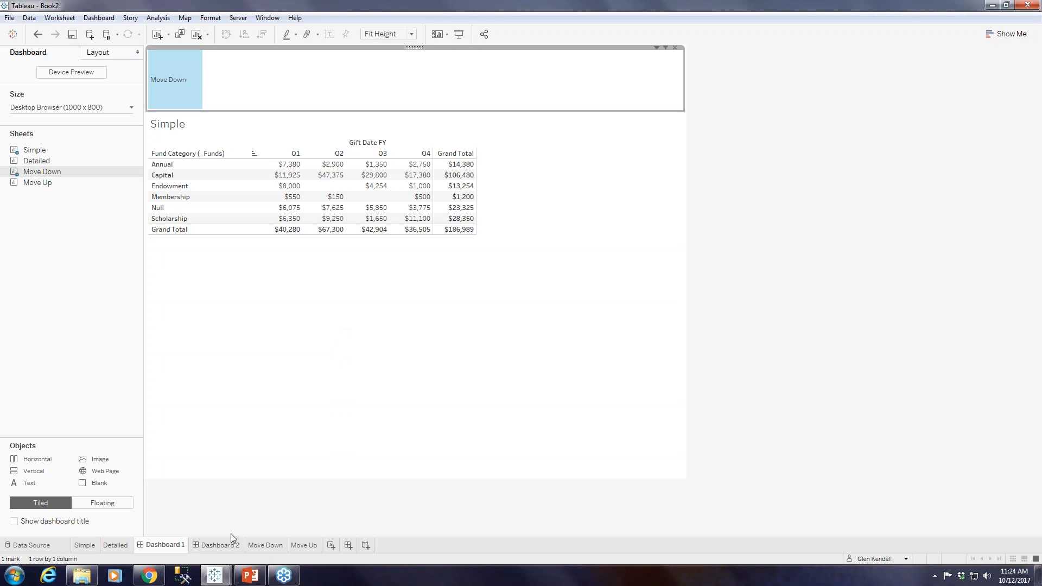
Step: Open the Move Down sheet and examine the text and formatting of its button label without changing it
click(259, 546)
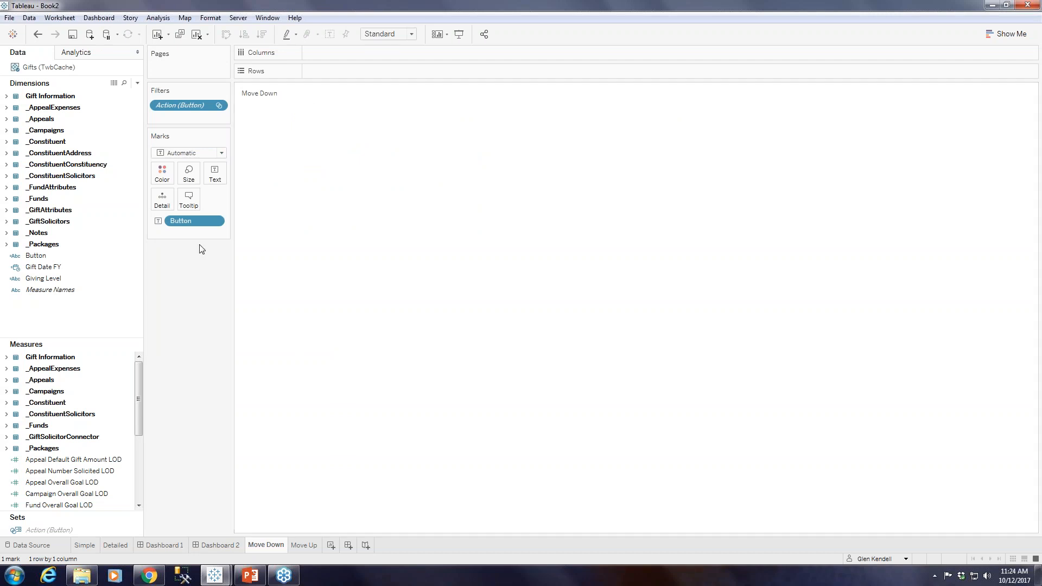
click(215, 222)
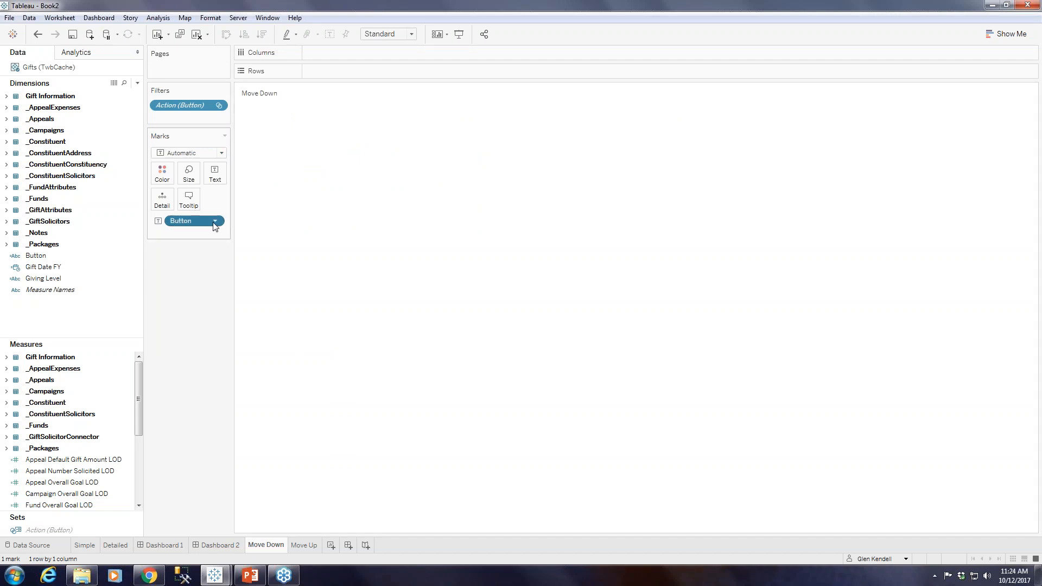
click(222, 180)
click(308, 199)
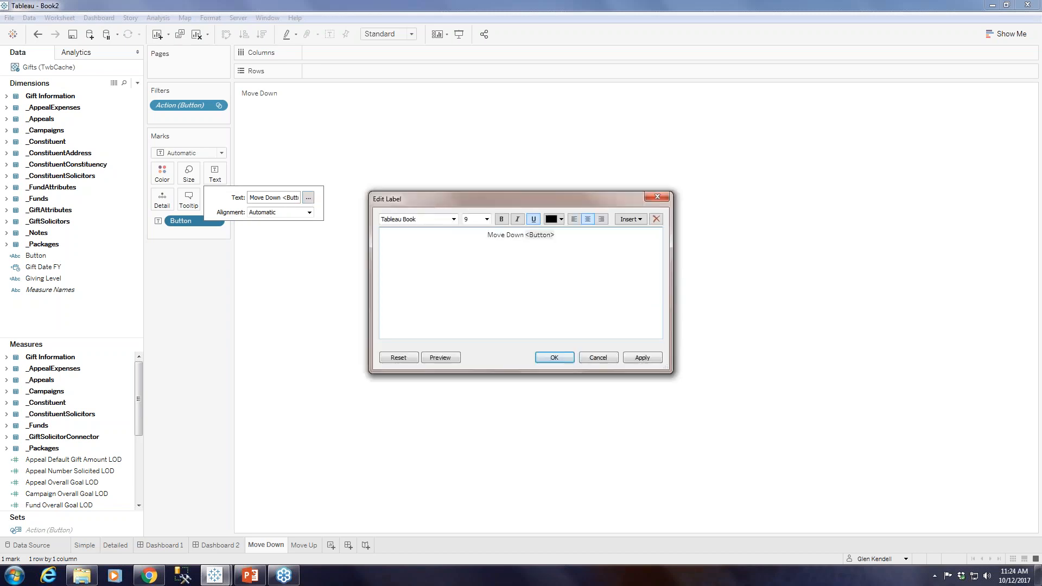
drag(556, 236, 486, 235)
click(598, 358)
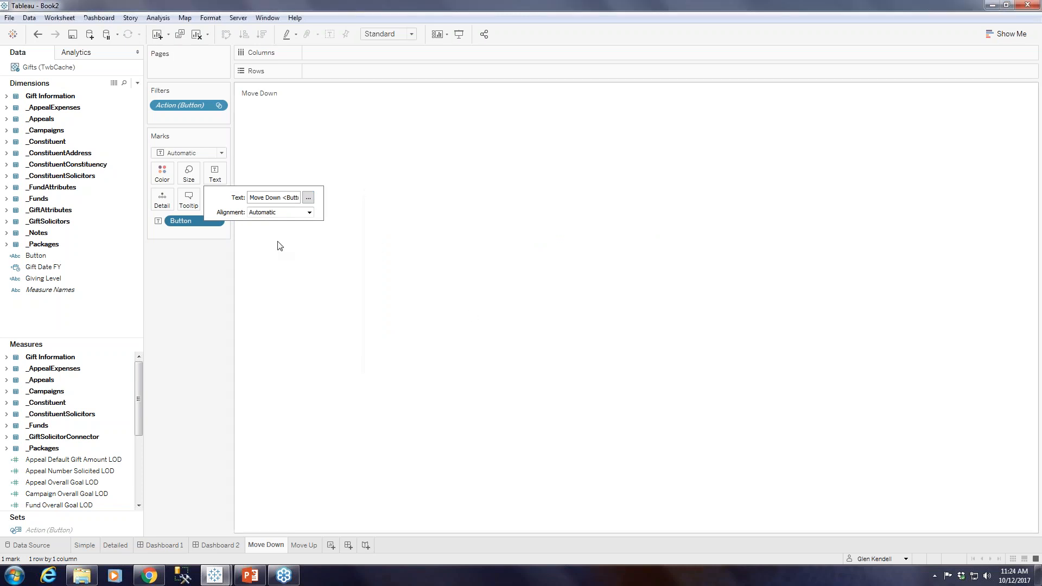
Step: Set the default header shading of the Button field on the Move Down sheet to a light blue-gray
click(215, 221)
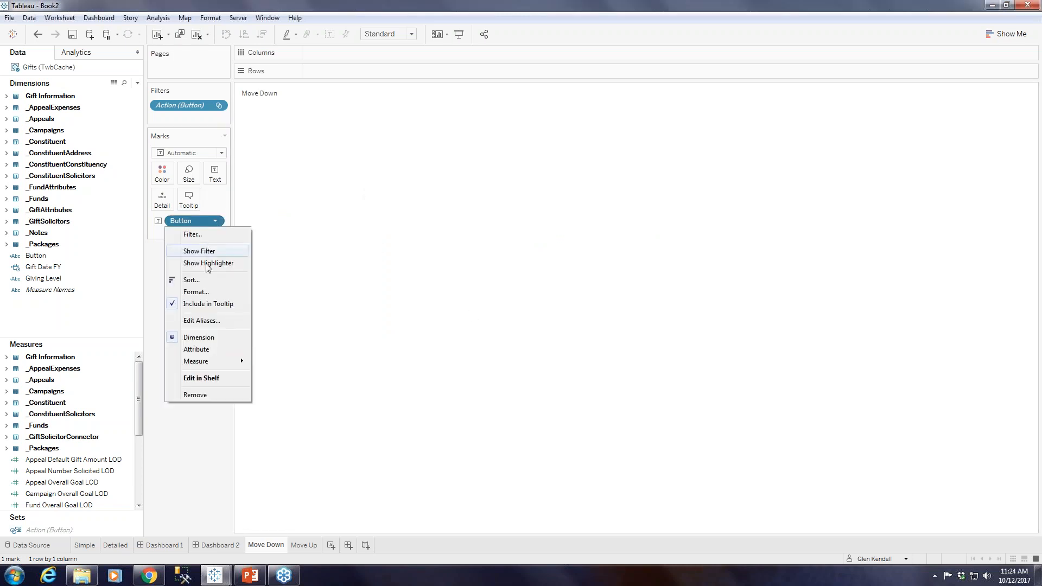
click(201, 295)
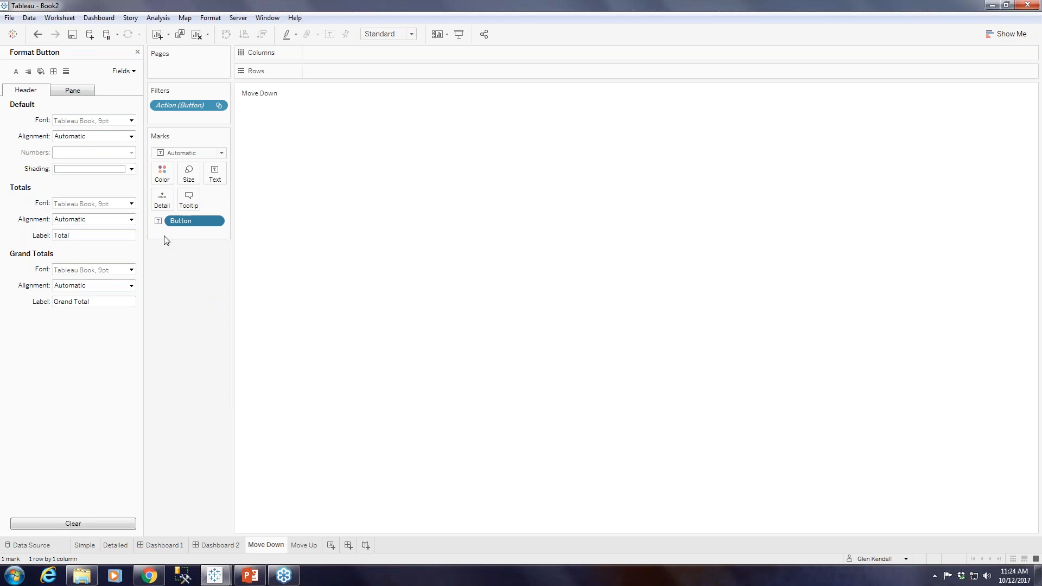
click(131, 169)
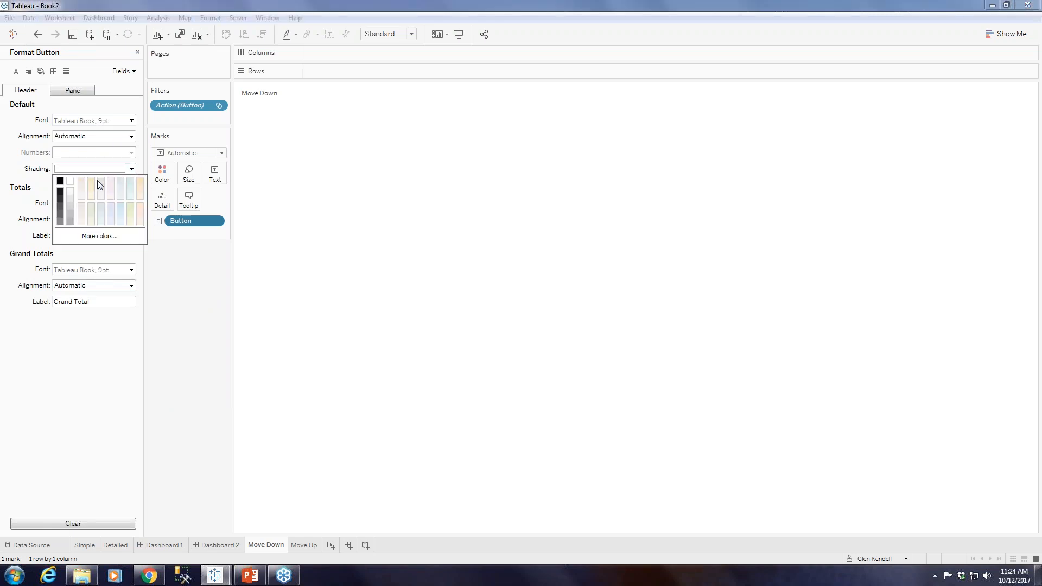
click(120, 183)
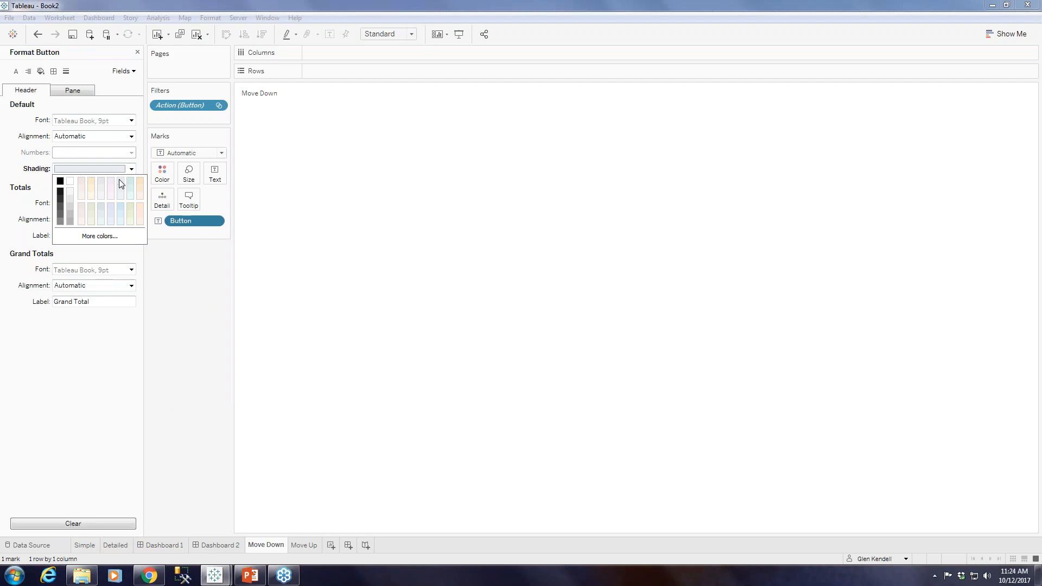
click(194, 323)
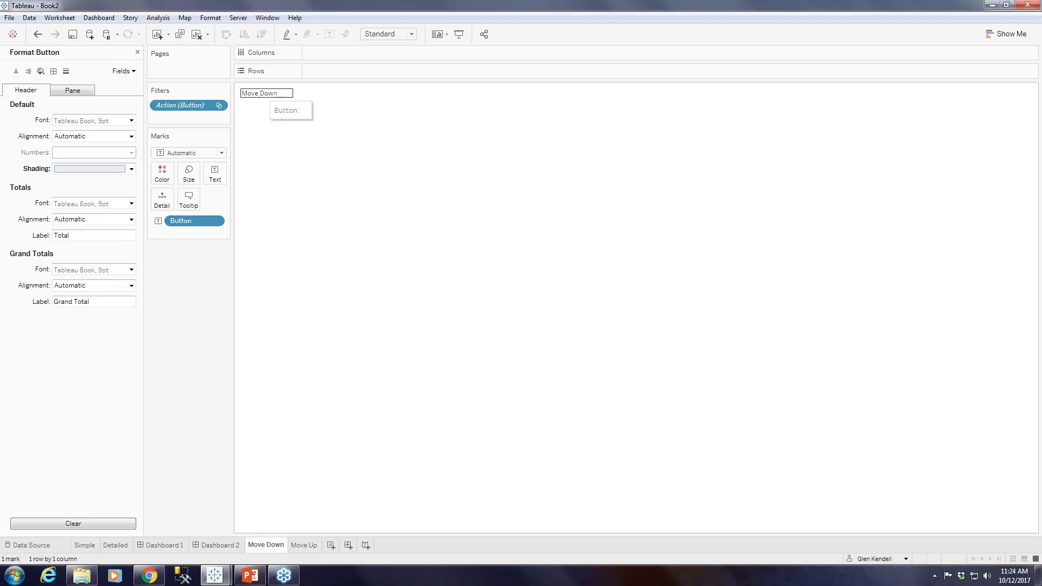
Step: Try a light pinkish-gray shading on the whole Move Down worksheet and undo the shading changes
click(40, 71)
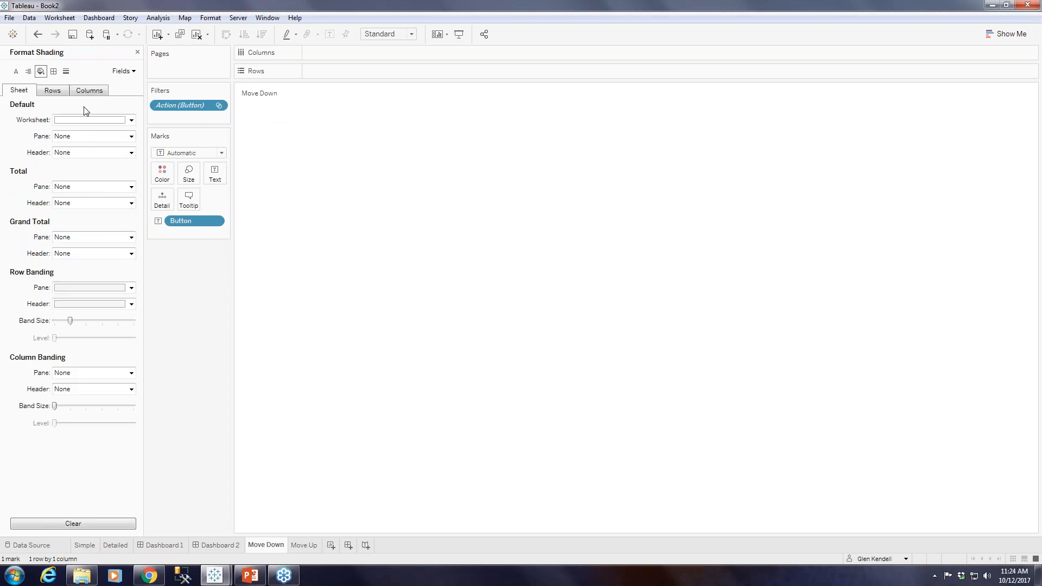
click(132, 121)
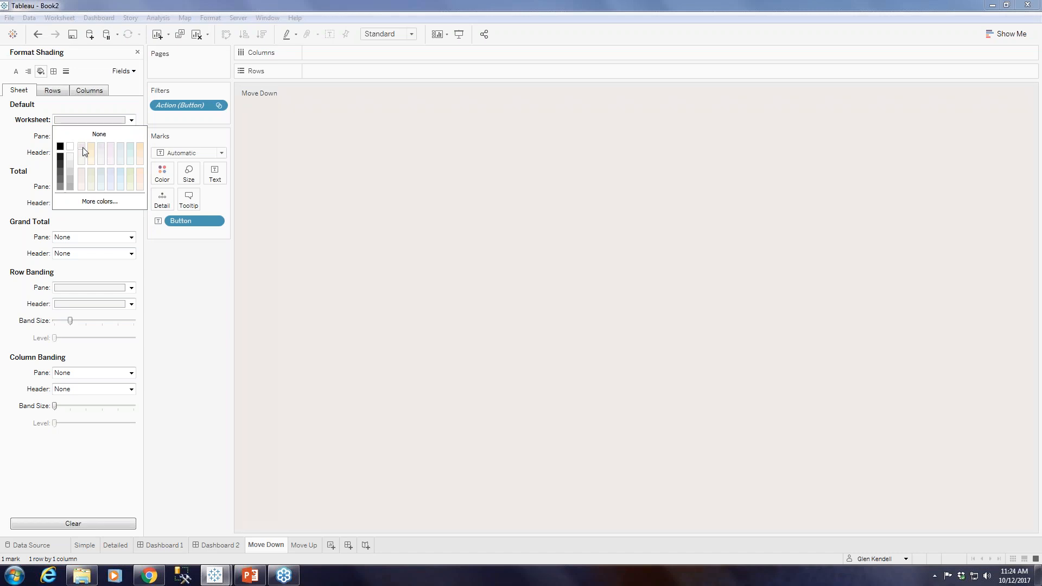
click(24, 133)
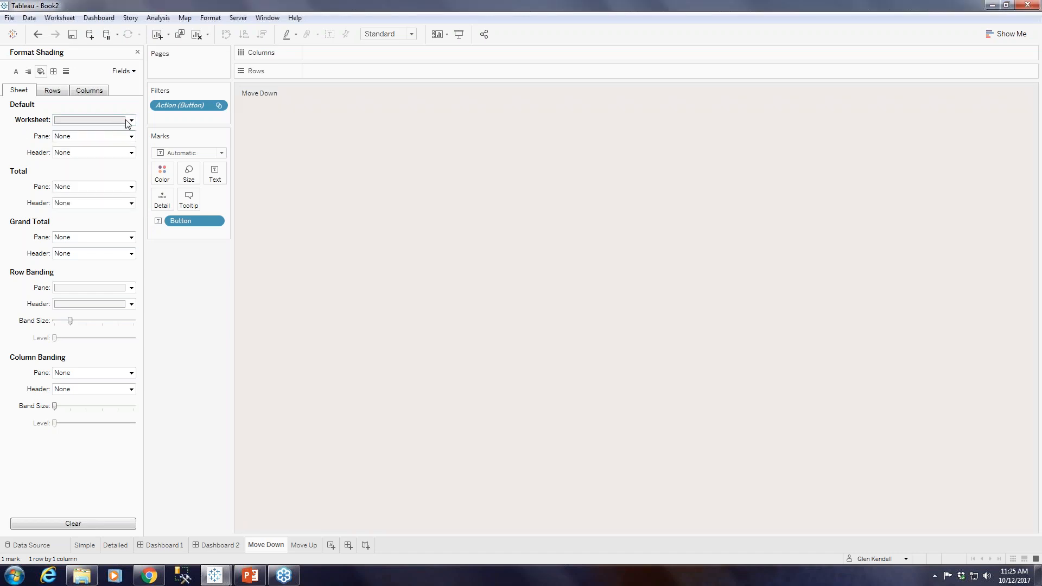
click(36, 35)
click(36, 35)
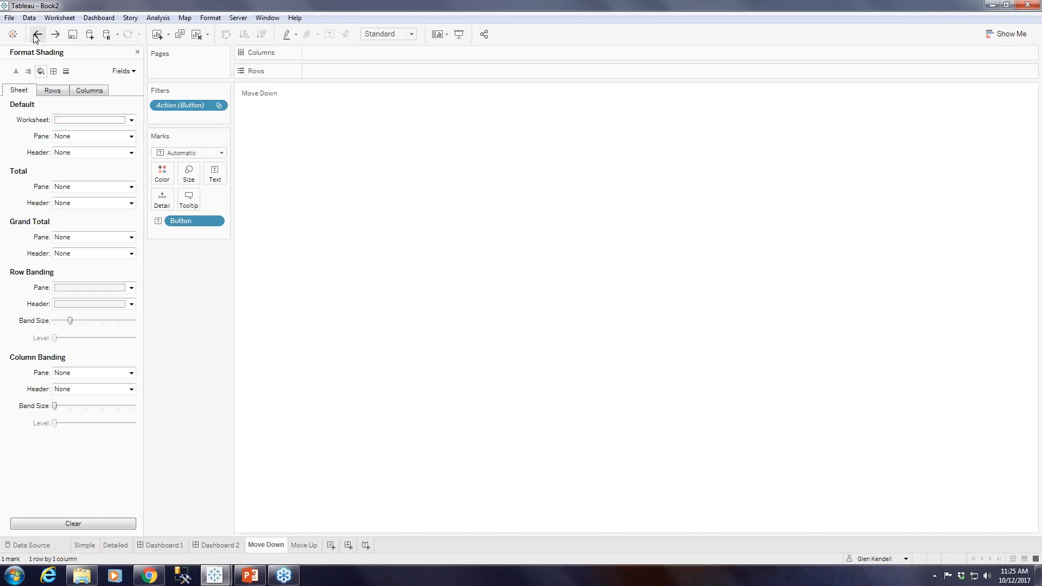
Step: Set the default pane shading of the Move Down sheet to a light gray-green
click(131, 137)
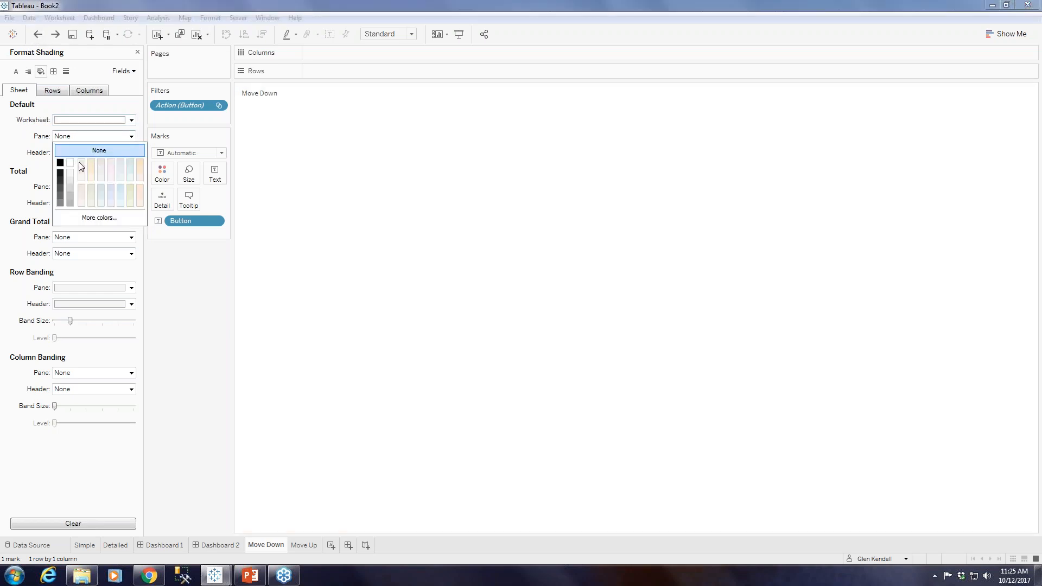
click(121, 165)
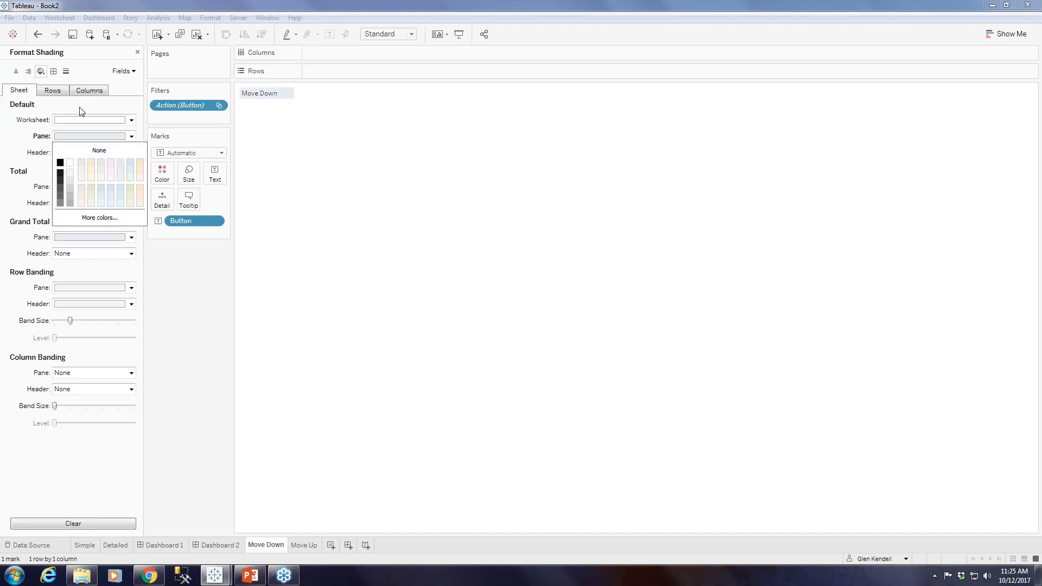
mouse_move(261, 107)
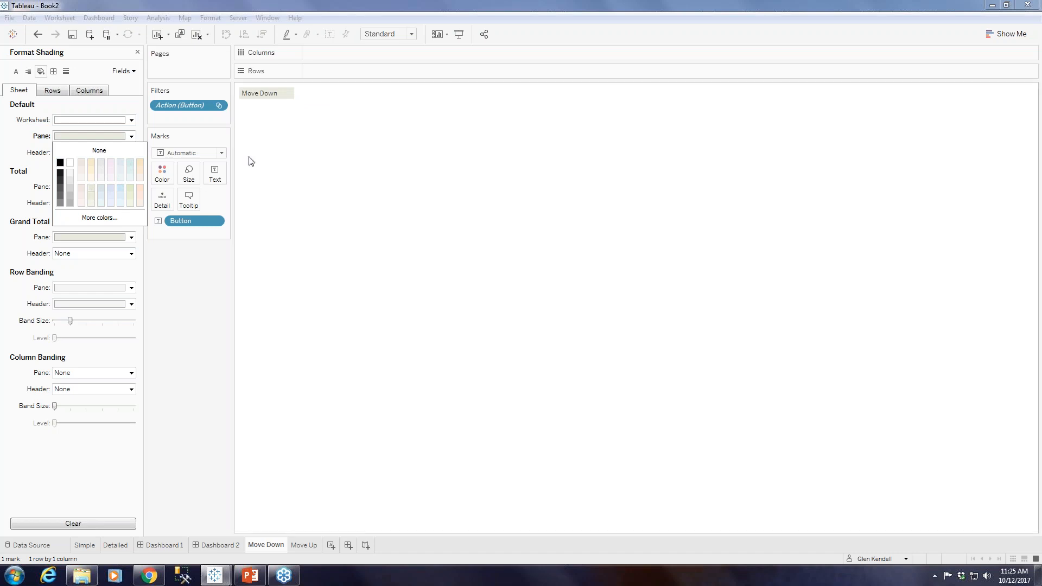
click(302, 164)
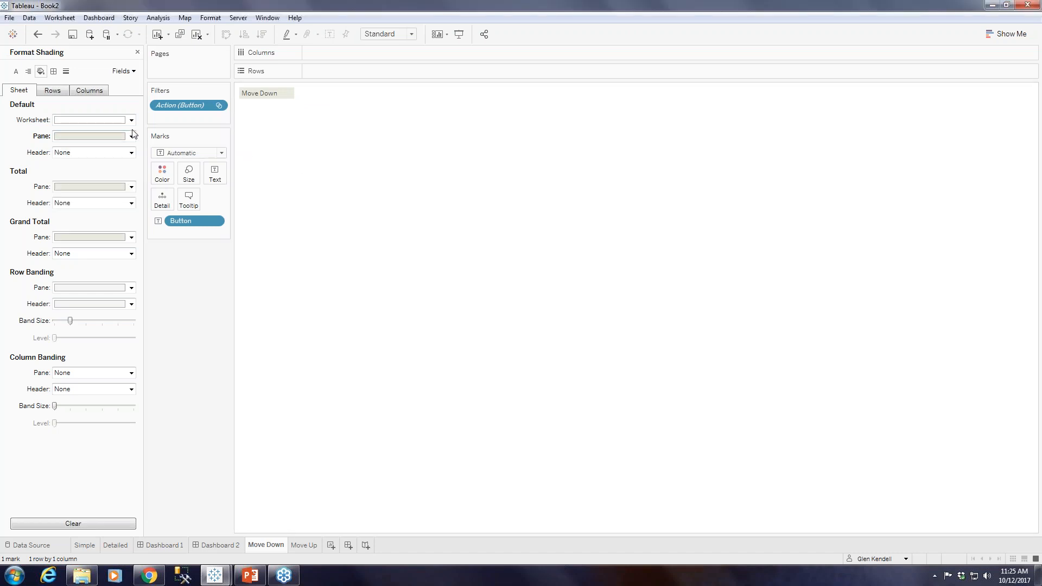
Step: Set the default worksheet font size of the Move Down sheet to 12
click(15, 70)
click(132, 120)
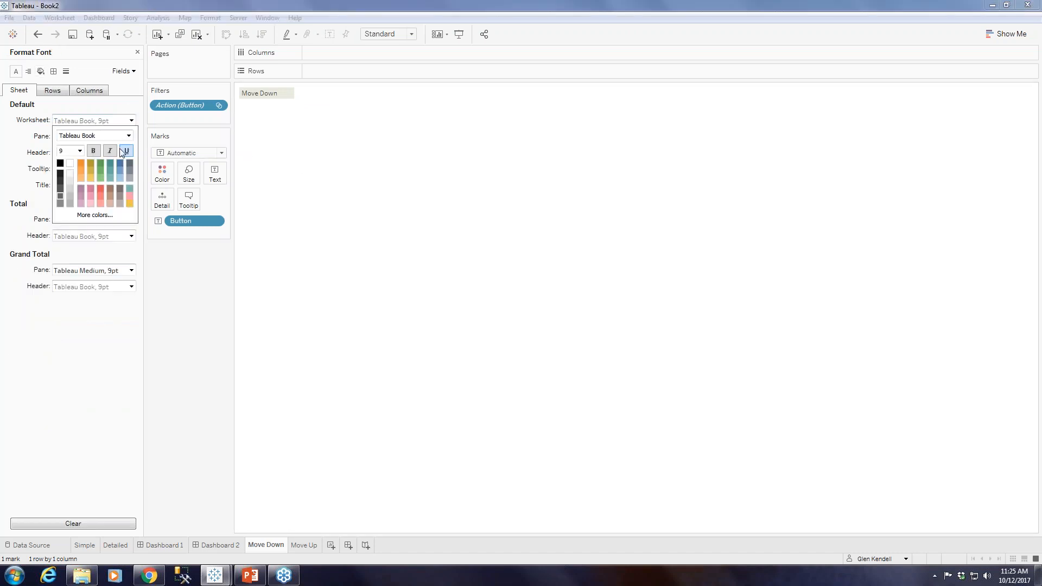
click(80, 150)
click(73, 193)
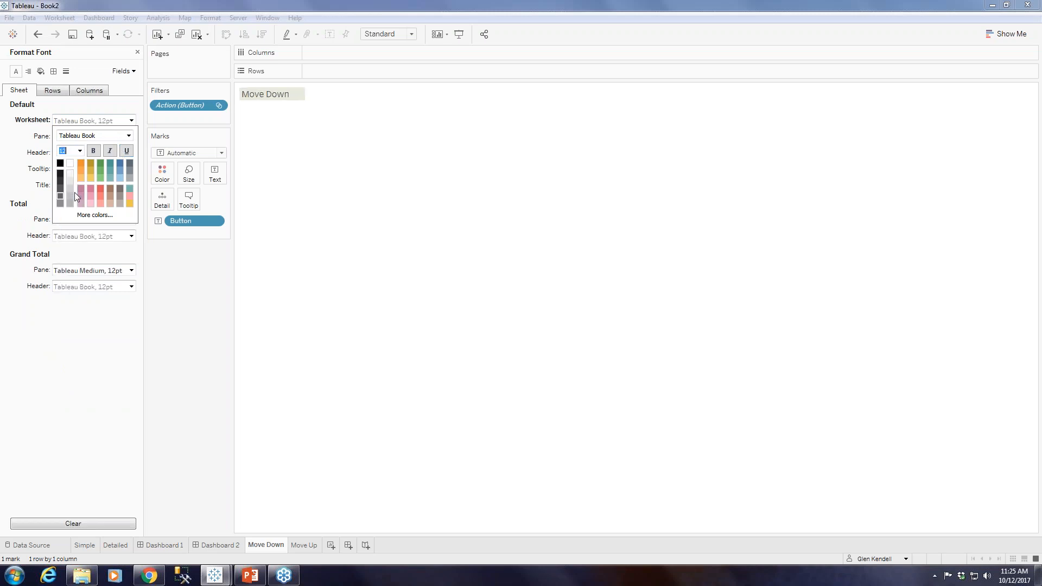
click(291, 193)
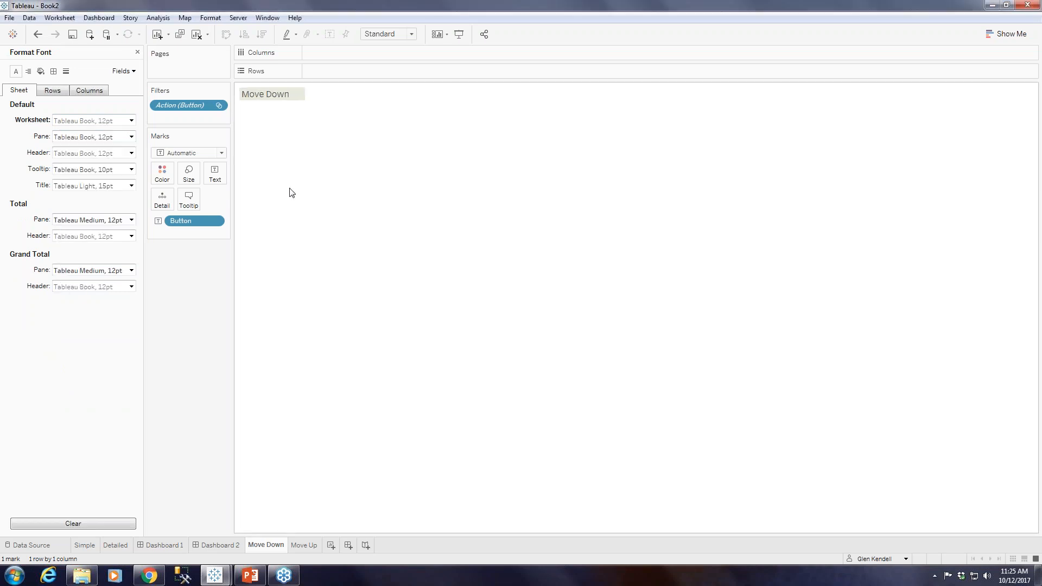
Step: Add a thin solid gray default pane border around the Move Down button and close the formatting options
click(53, 72)
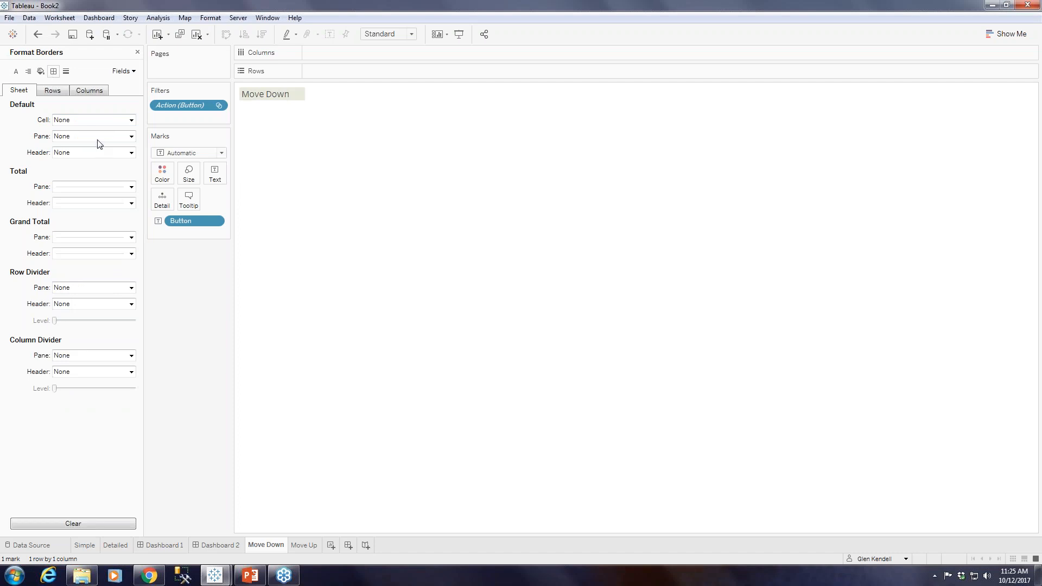
click(131, 137)
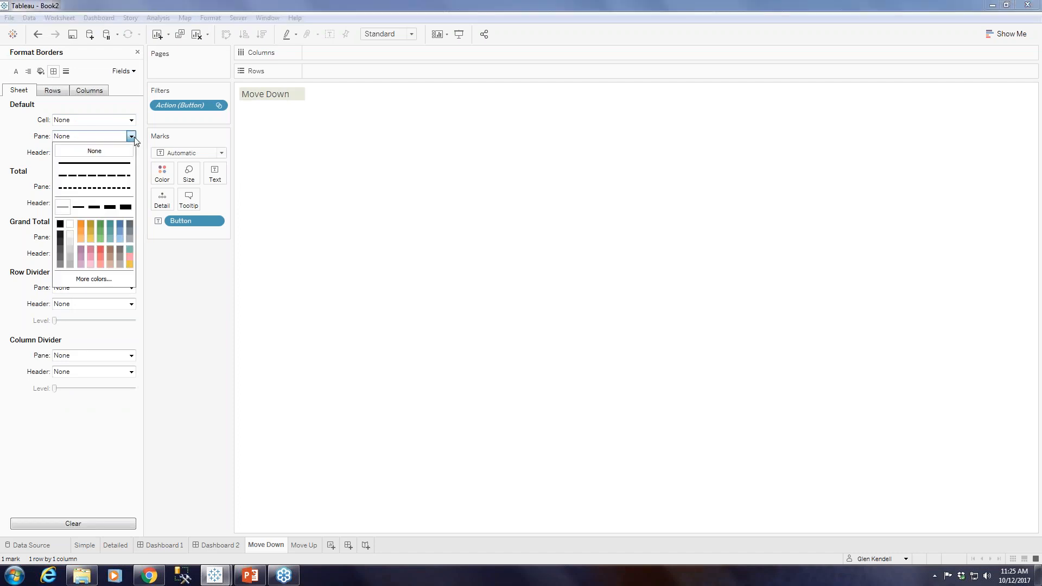
click(94, 207)
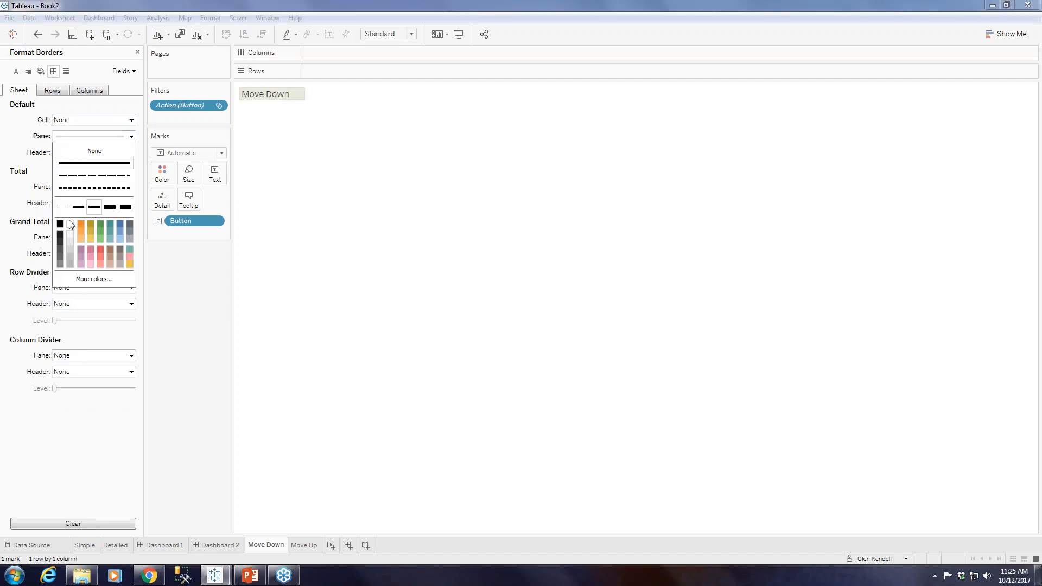
click(60, 223)
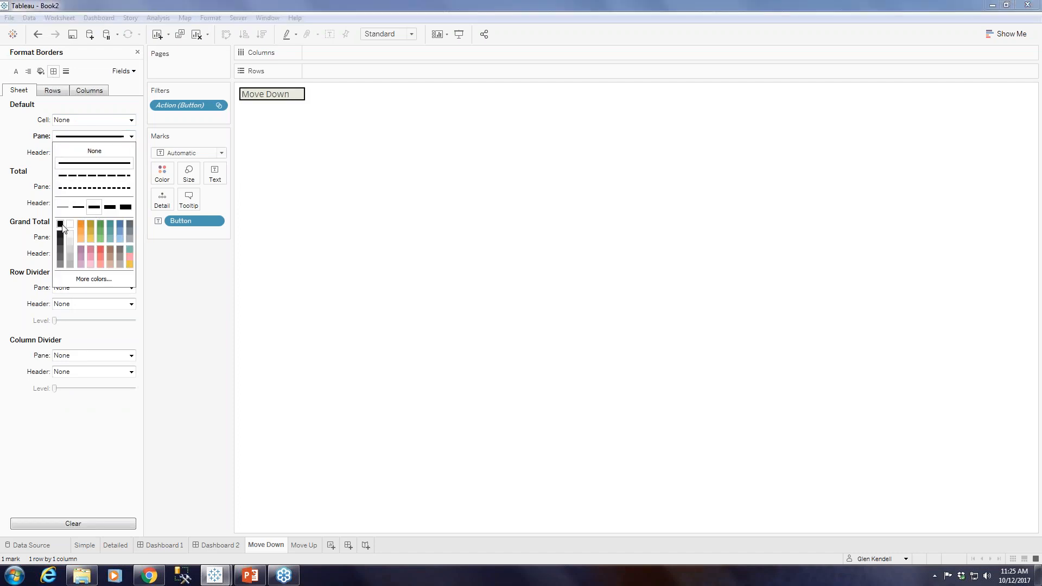
click(71, 258)
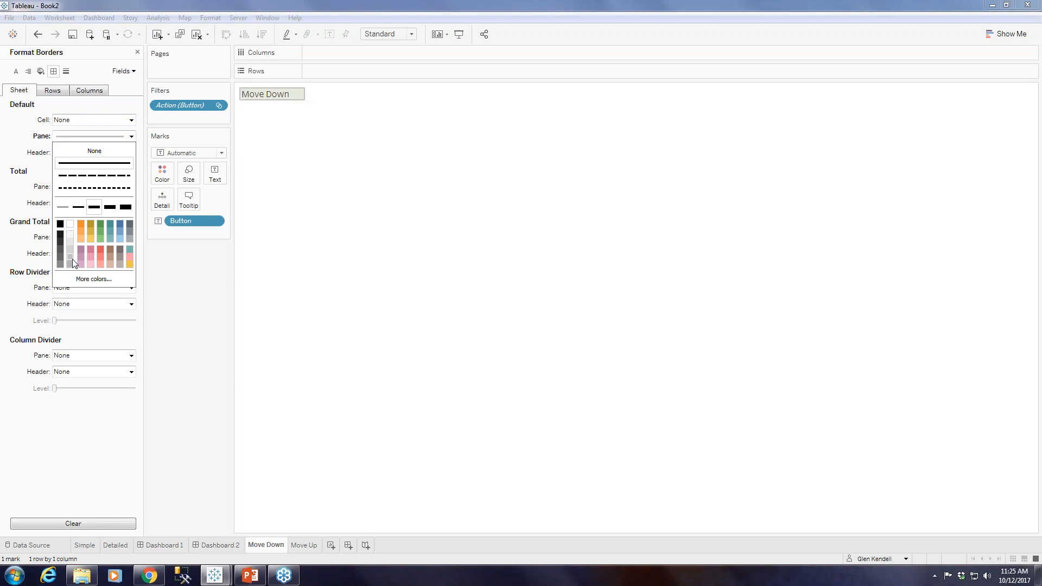
click(78, 206)
click(193, 262)
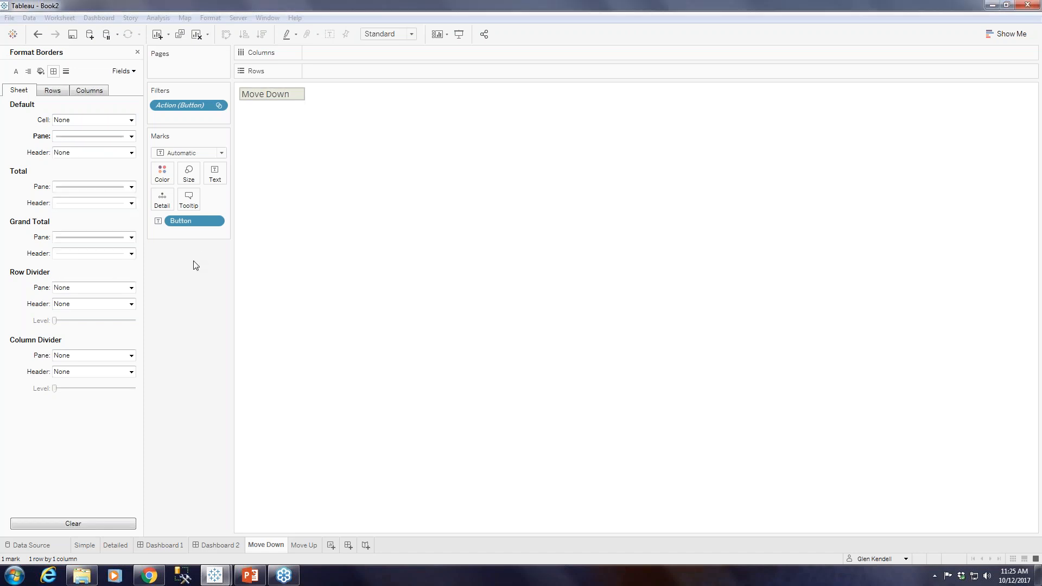
click(138, 53)
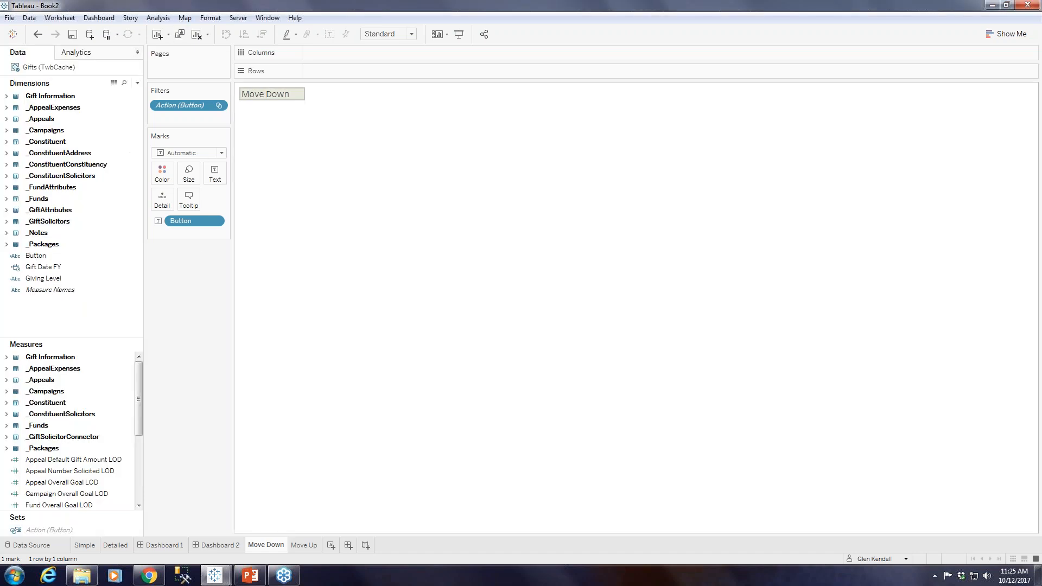
Step: Set the default worksheet font size of the Move Up sheet to 12
click(305, 545)
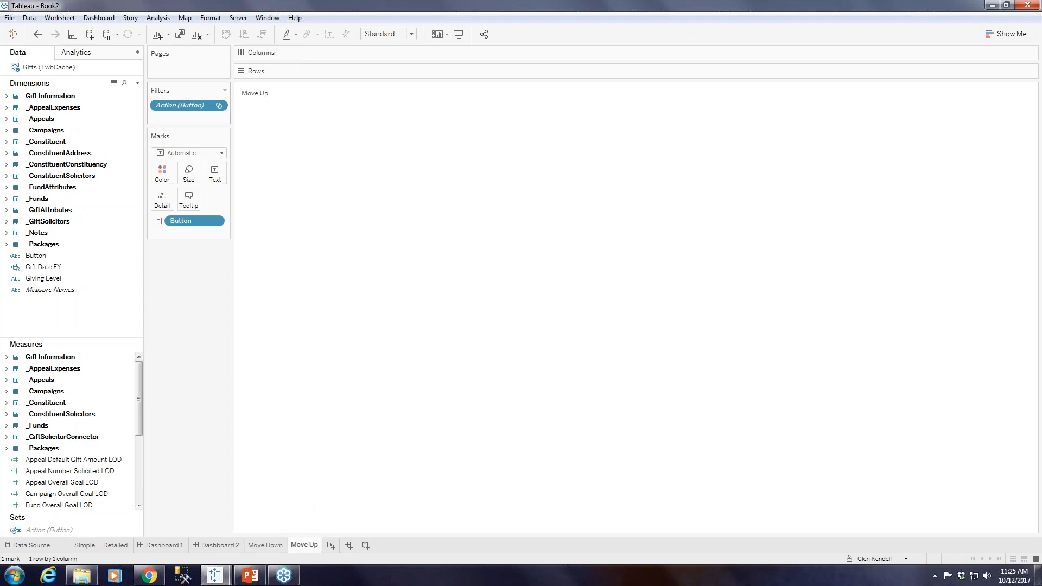
click(215, 222)
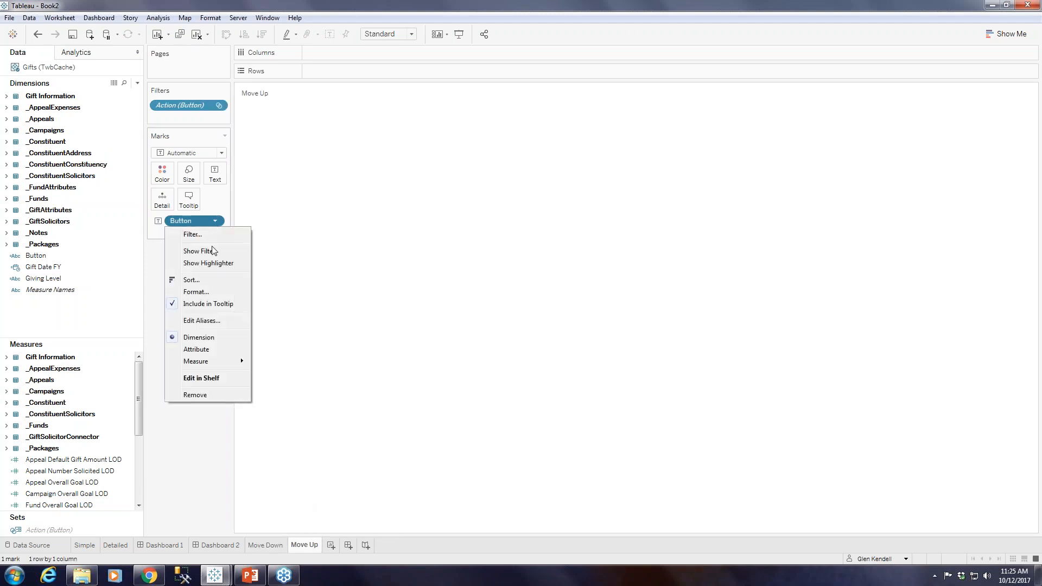
click(196, 292)
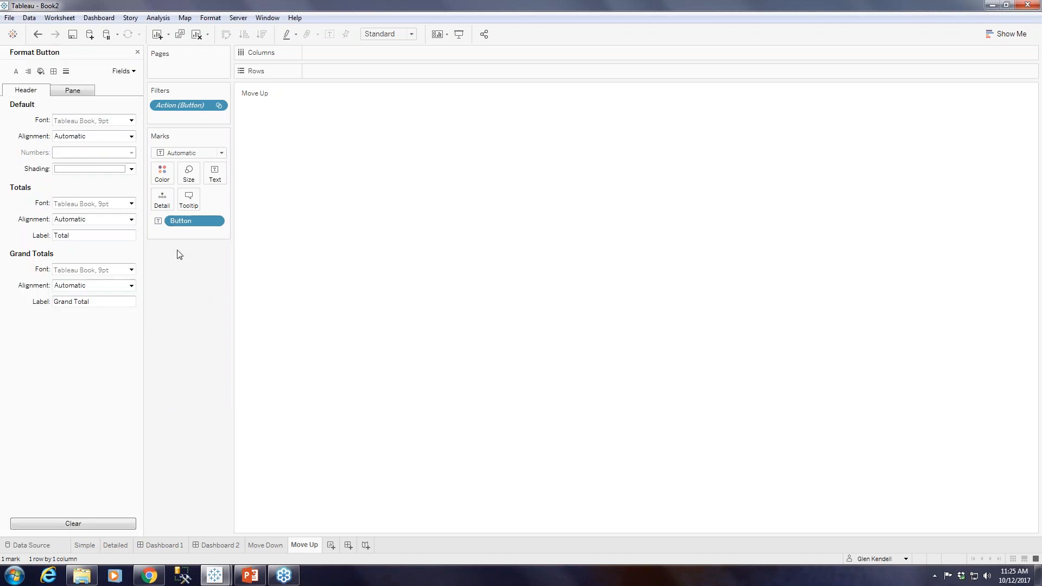
click(18, 72)
click(101, 136)
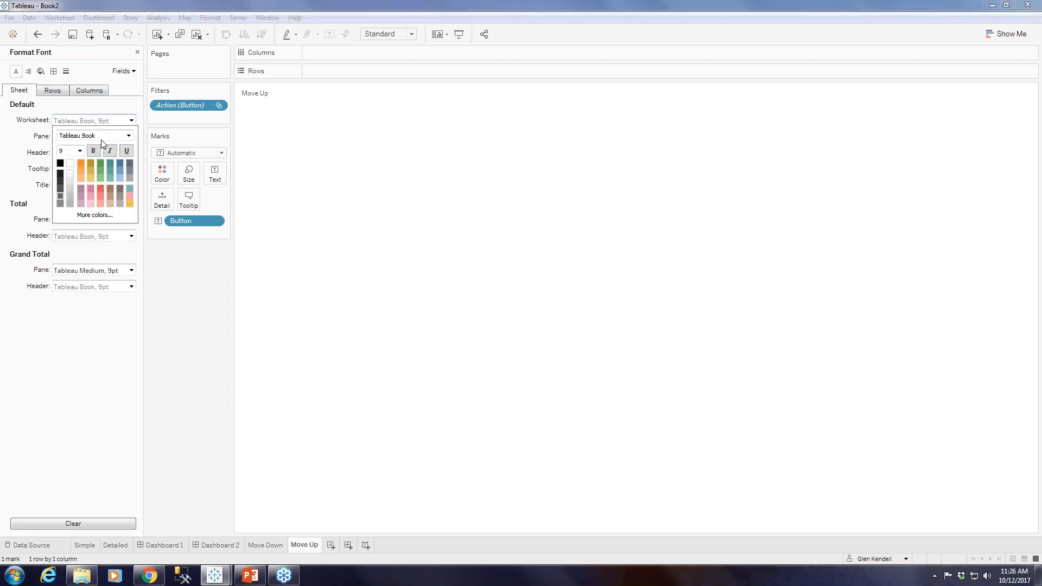
click(80, 151)
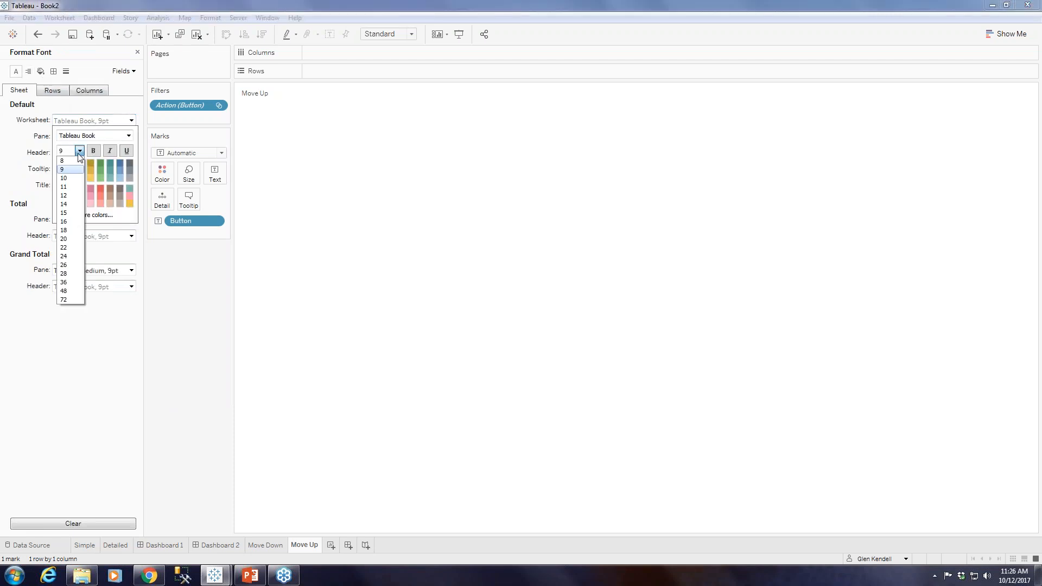
click(65, 196)
Step: Set the default pane shading of the Move Up sheet to a light teal
click(40, 71)
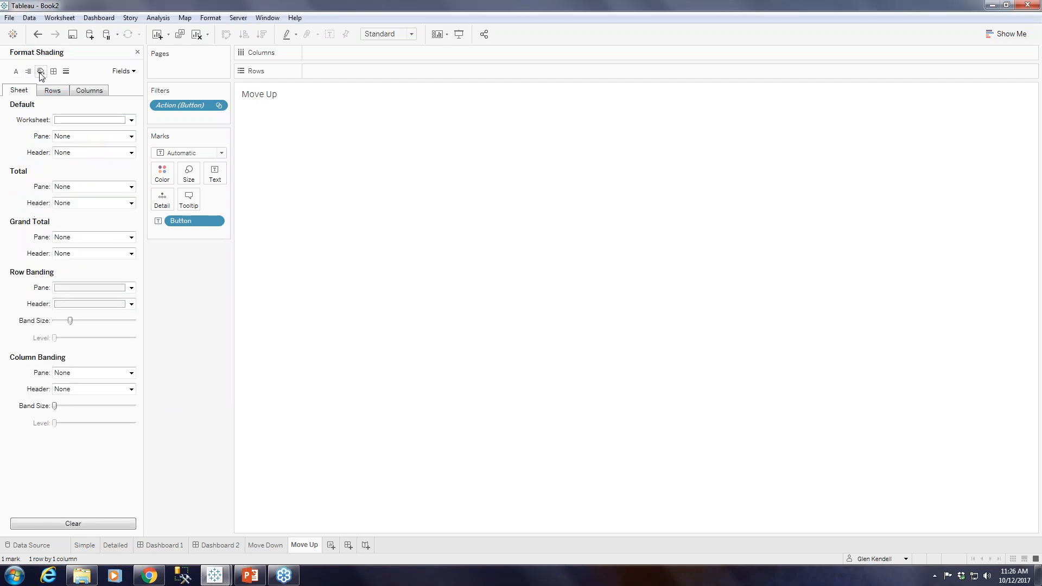
click(131, 136)
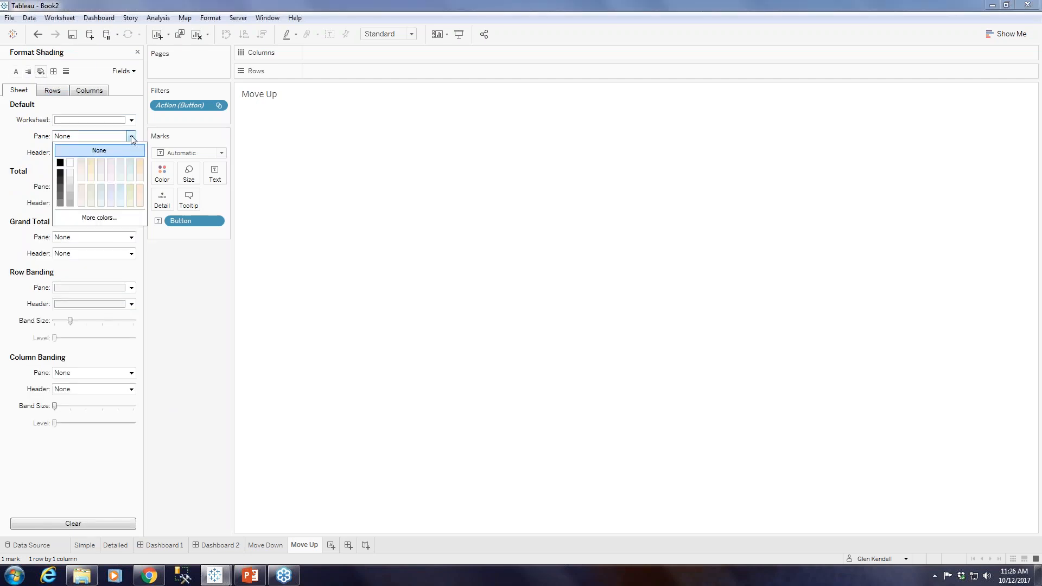
click(130, 163)
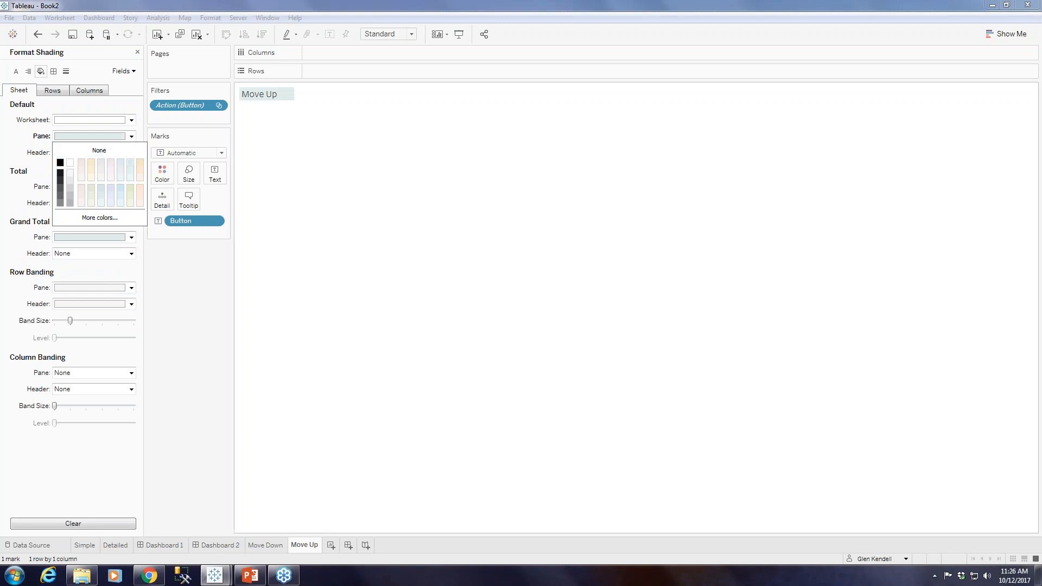
Step: Add a solid gray default pane border around the Move Up button
click(53, 71)
click(131, 136)
click(94, 207)
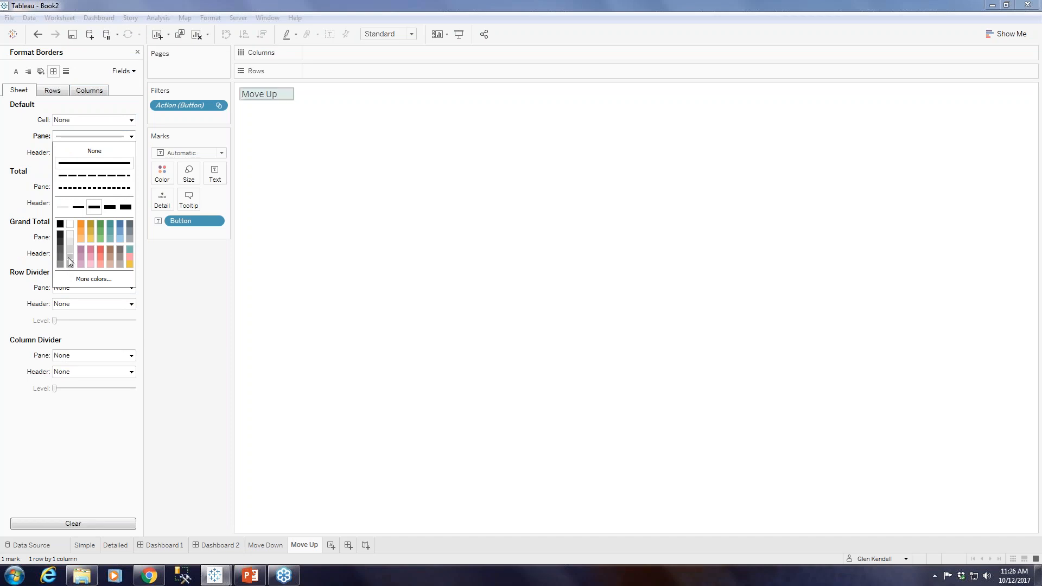
click(178, 270)
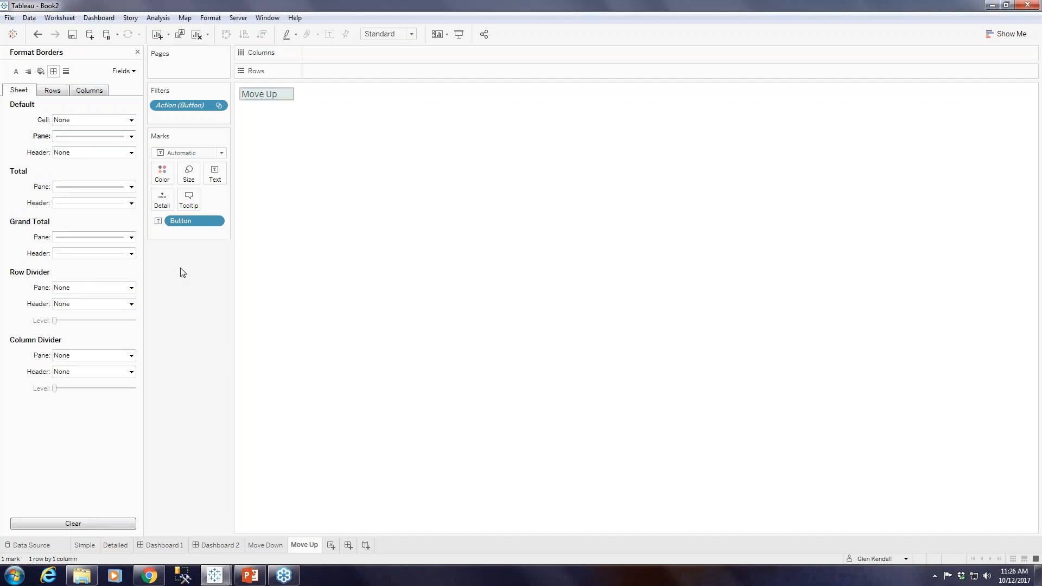
Step: Compare the buttons on both dashboards and slightly widen the Move Up button on Dashboard 2
click(172, 546)
click(220, 547)
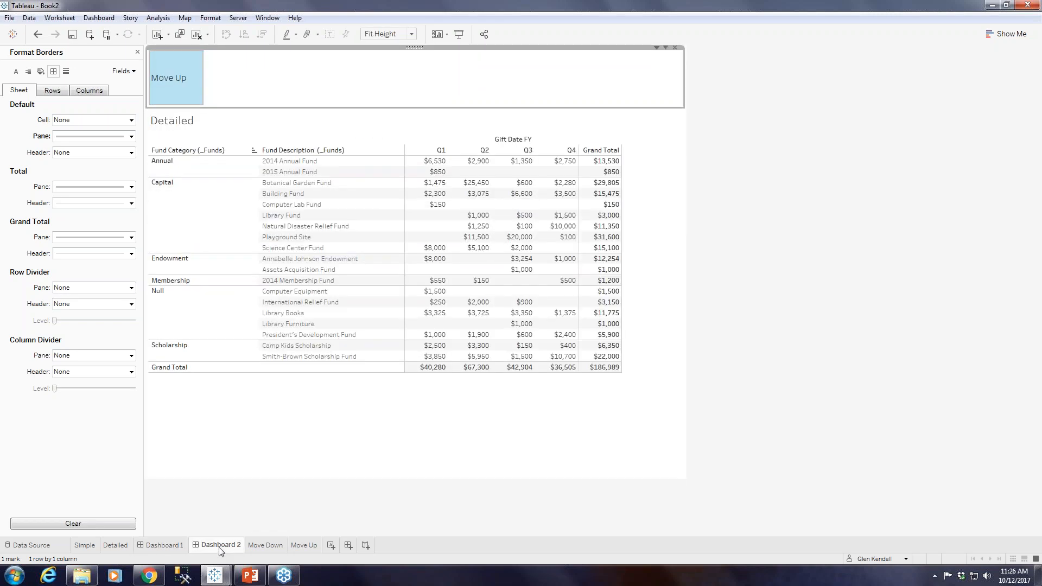
click(179, 546)
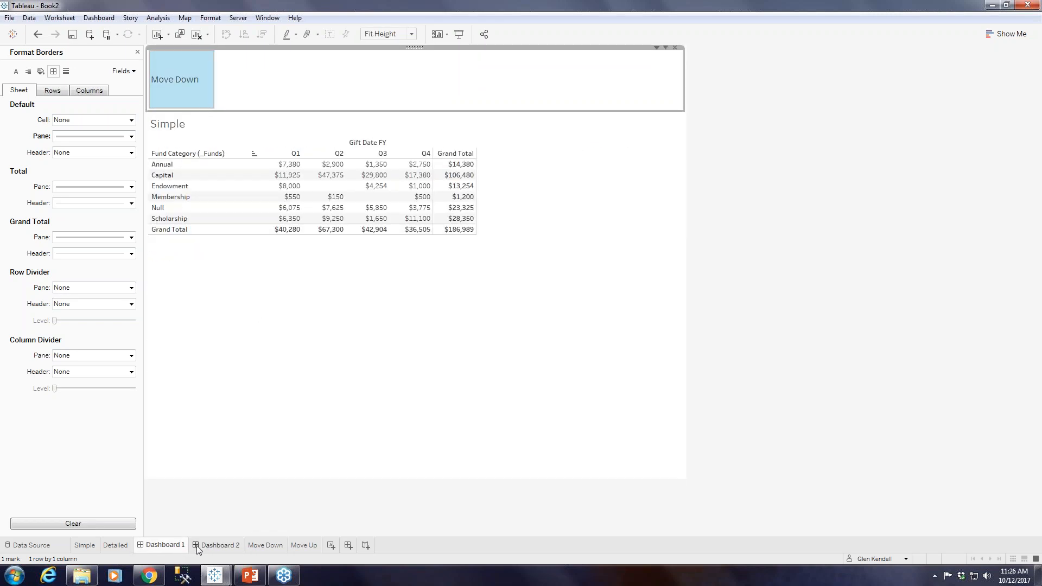
click(211, 546)
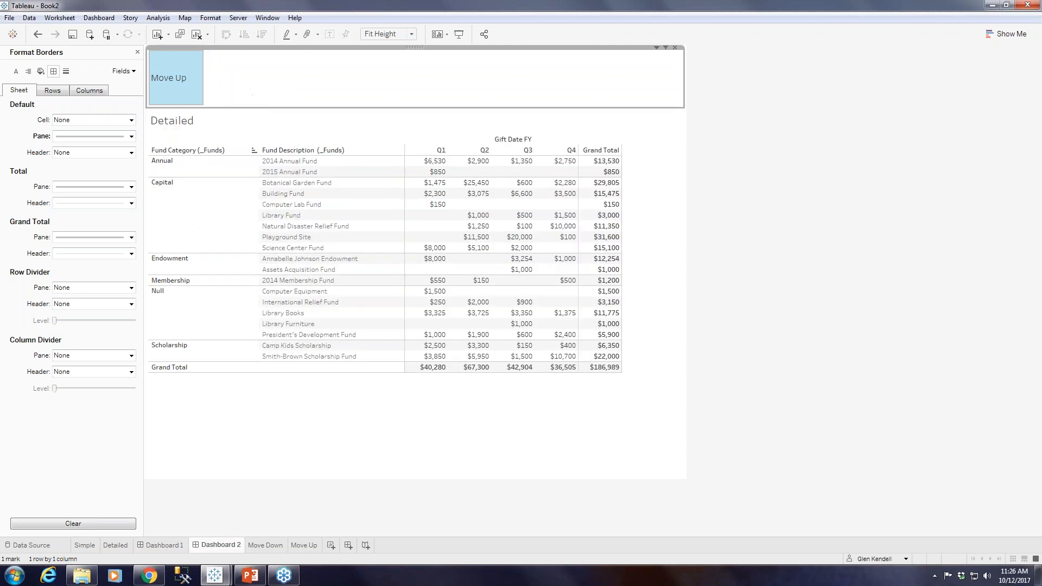
drag(206, 94, 219, 89)
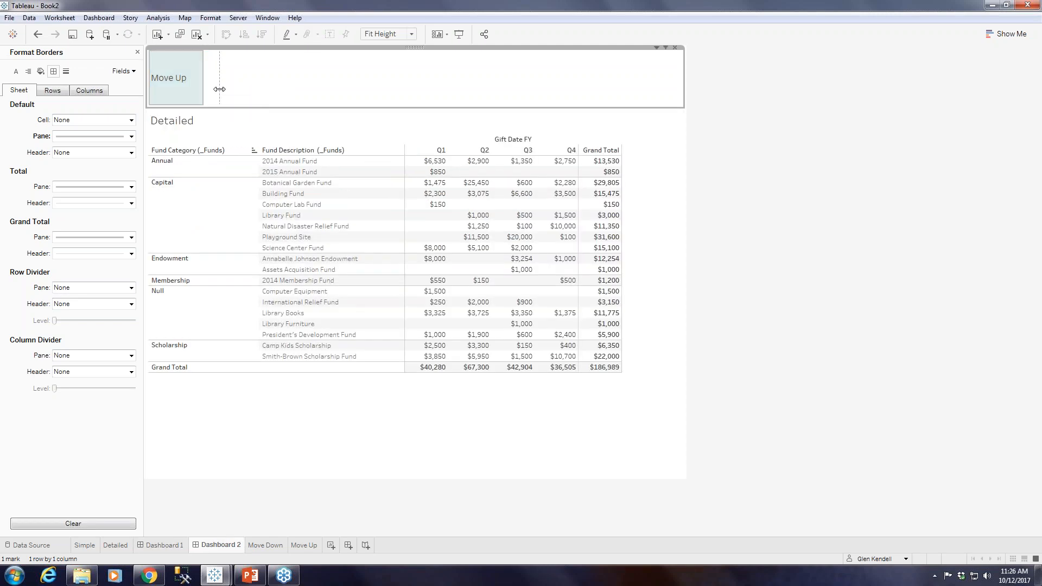
Step: Test the formatted Move Down button on Dashboard 1 by using it to go to Dashboard 2
click(170, 548)
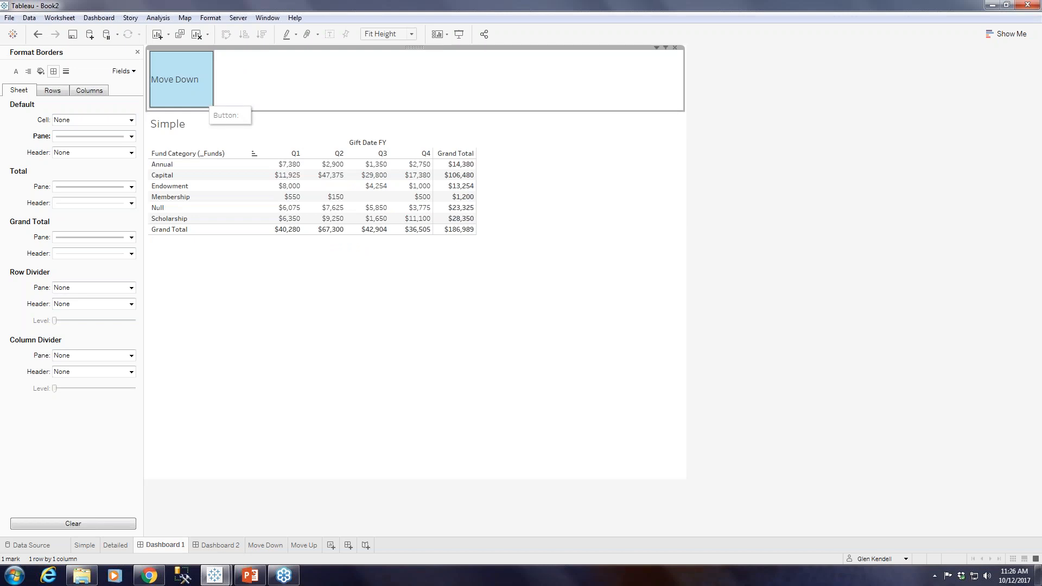
click(182, 83)
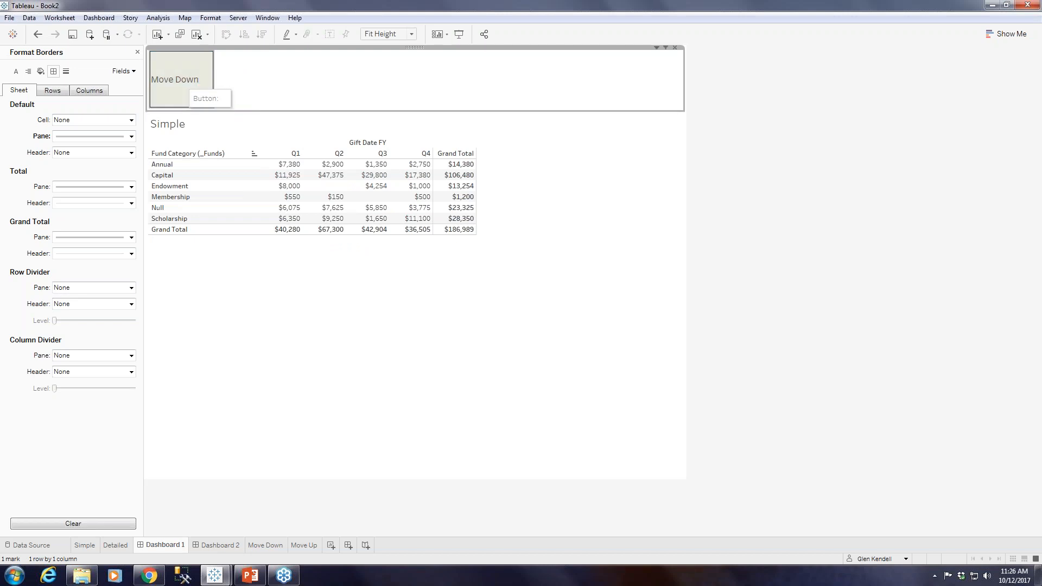
click(183, 82)
click(182, 83)
click(183, 83)
click(182, 83)
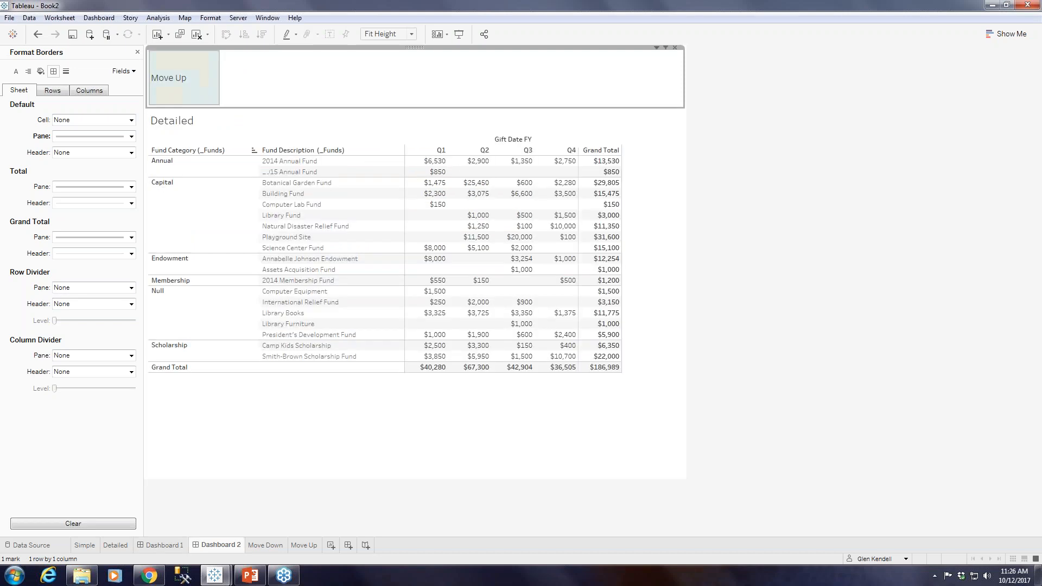
Step: Publish the workbook to the Gifts project on Tableau Server as "Fund Drill Down 1", without showing sheets as tabs
click(241, 19)
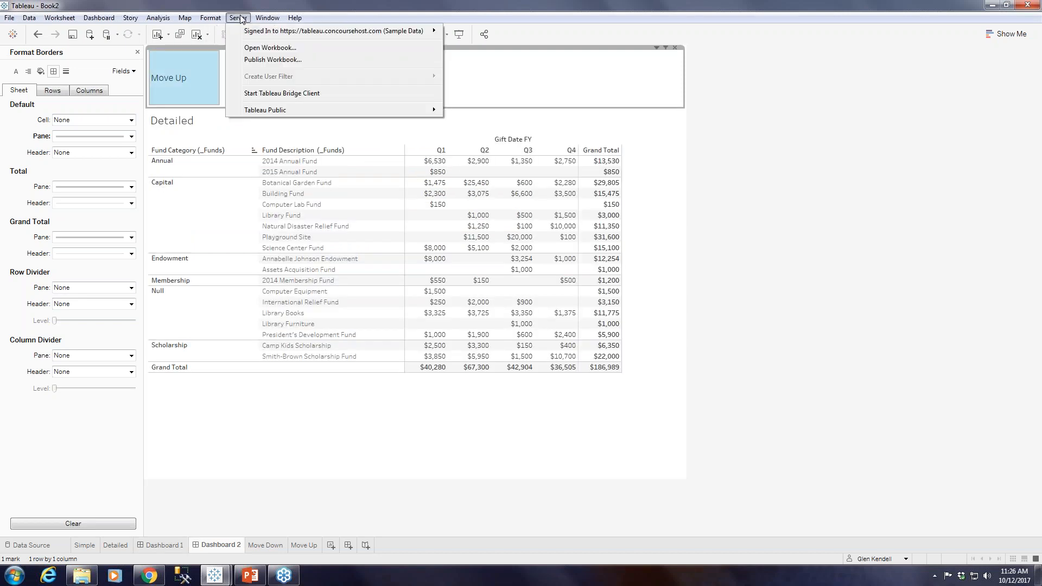
click(266, 63)
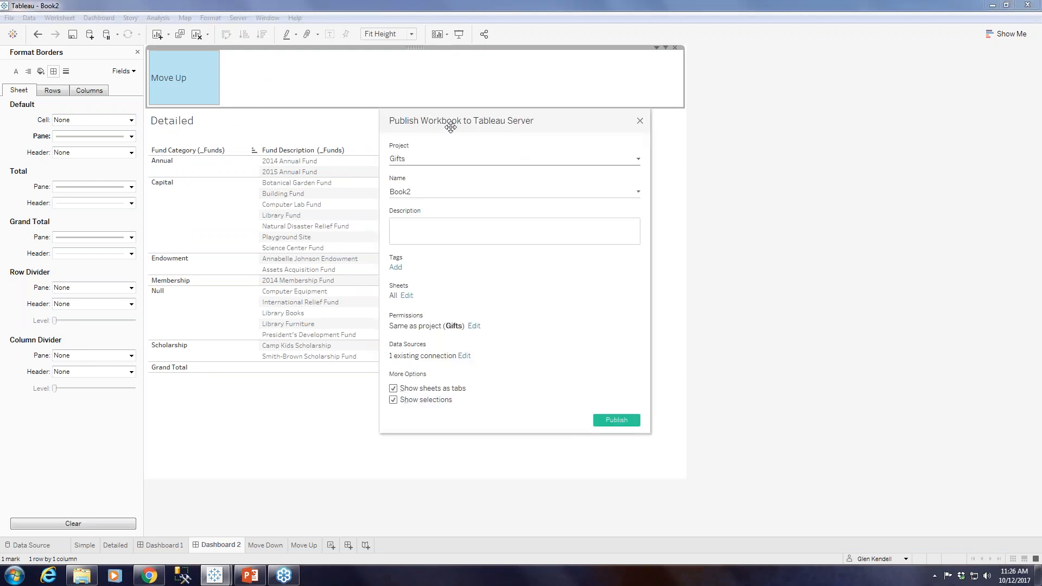
click(638, 192)
click(639, 192)
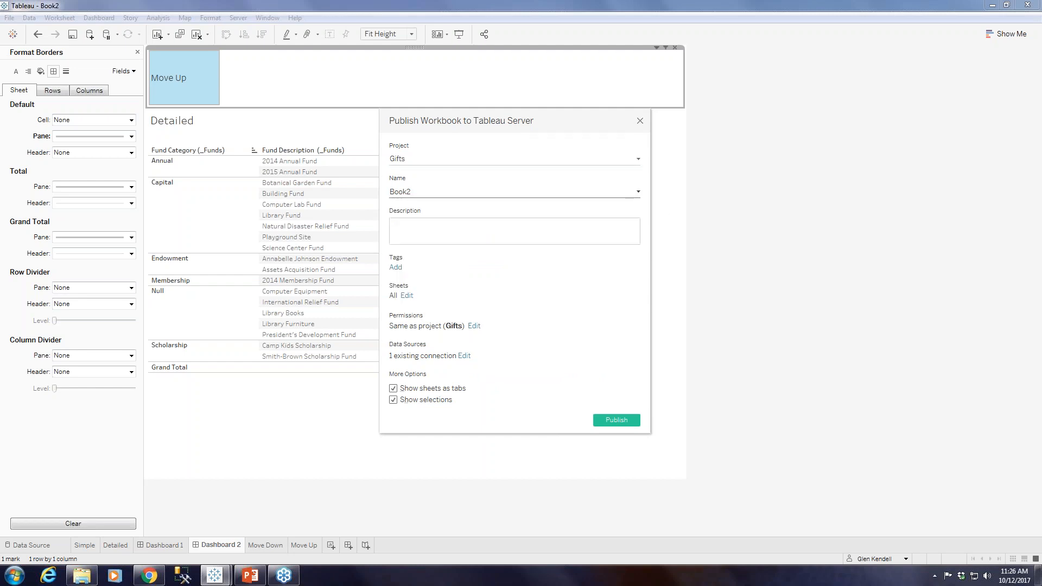
drag(442, 191, 349, 189)
text(Fund Drill Down 1)
click(393, 389)
click(612, 424)
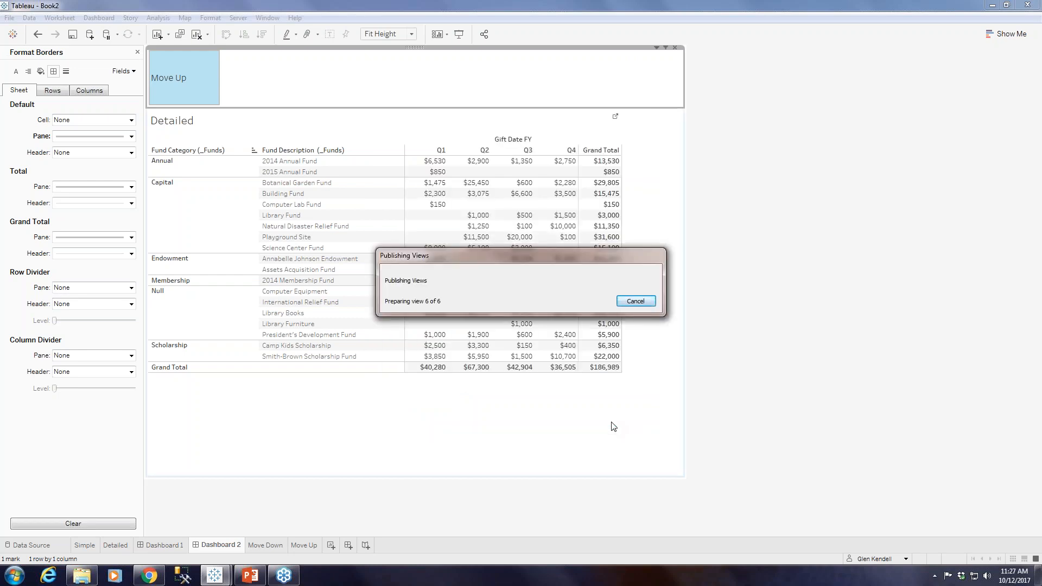
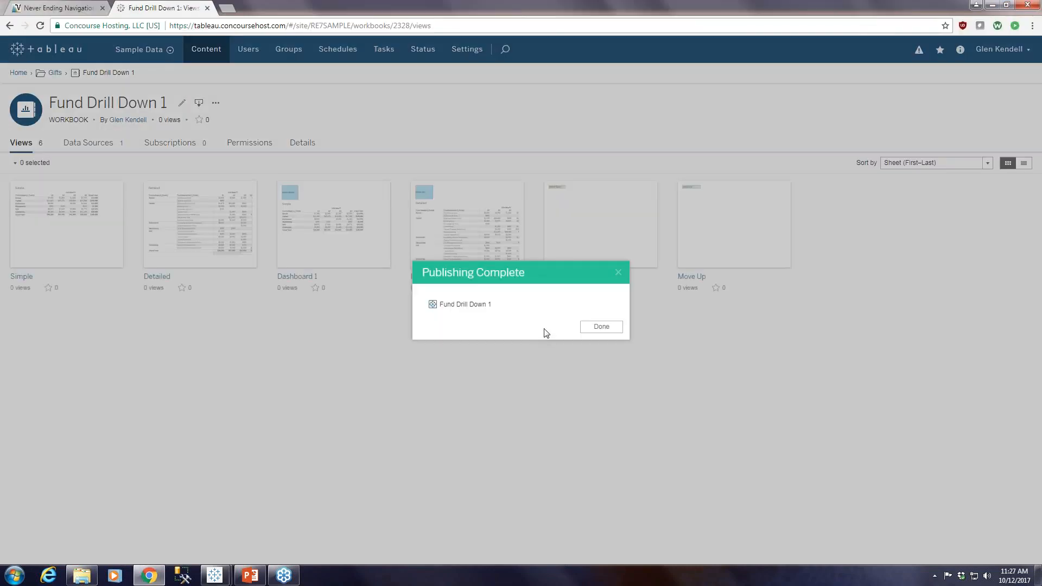
Step: Test the Move Down and Move Up buttons starting from the published Dashboard 1, and check the separate Move Down and Simple sheets
click(601, 328)
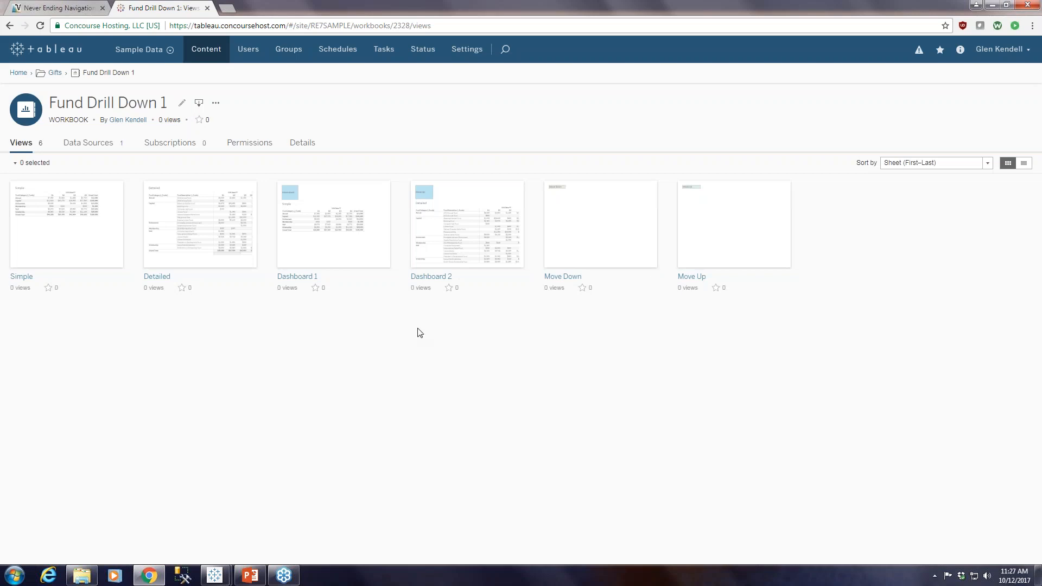
click(296, 277)
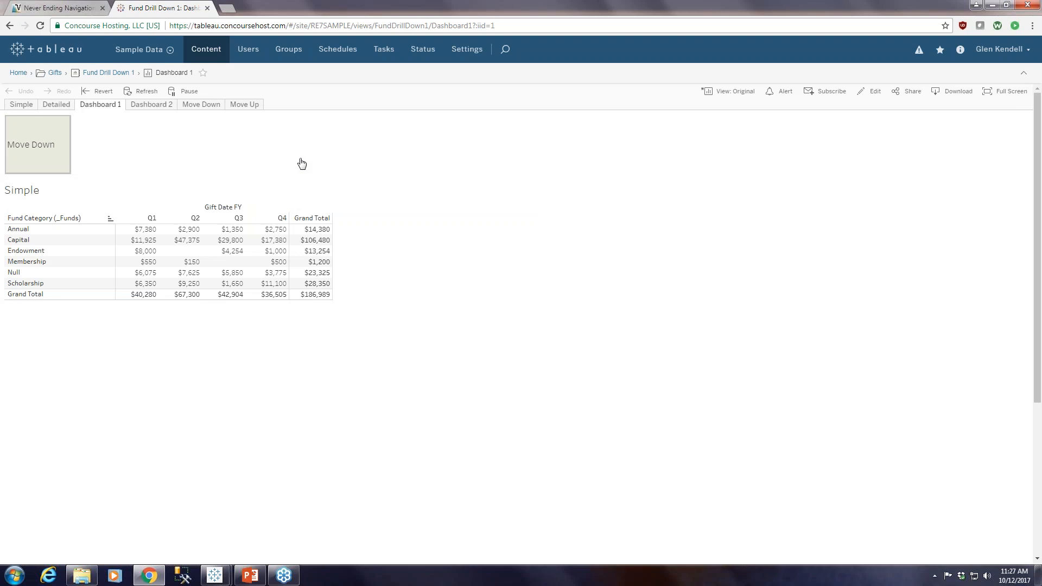
click(25, 147)
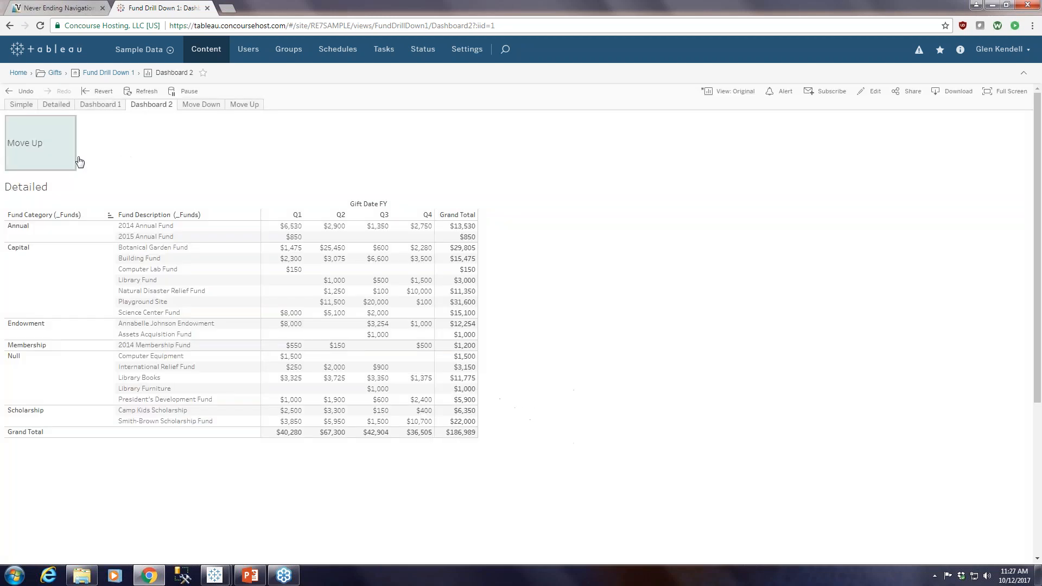
click(26, 147)
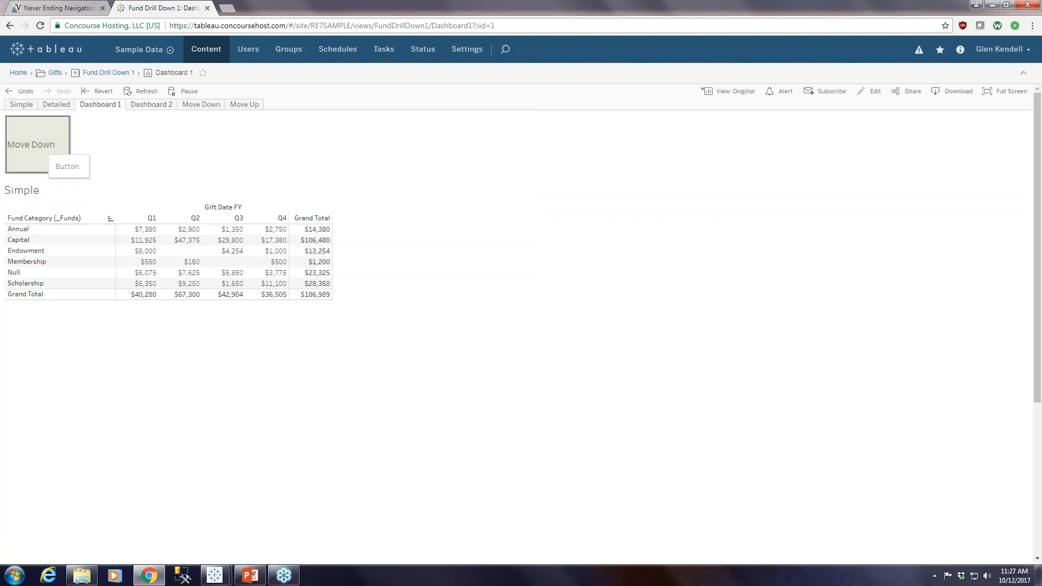
click(43, 152)
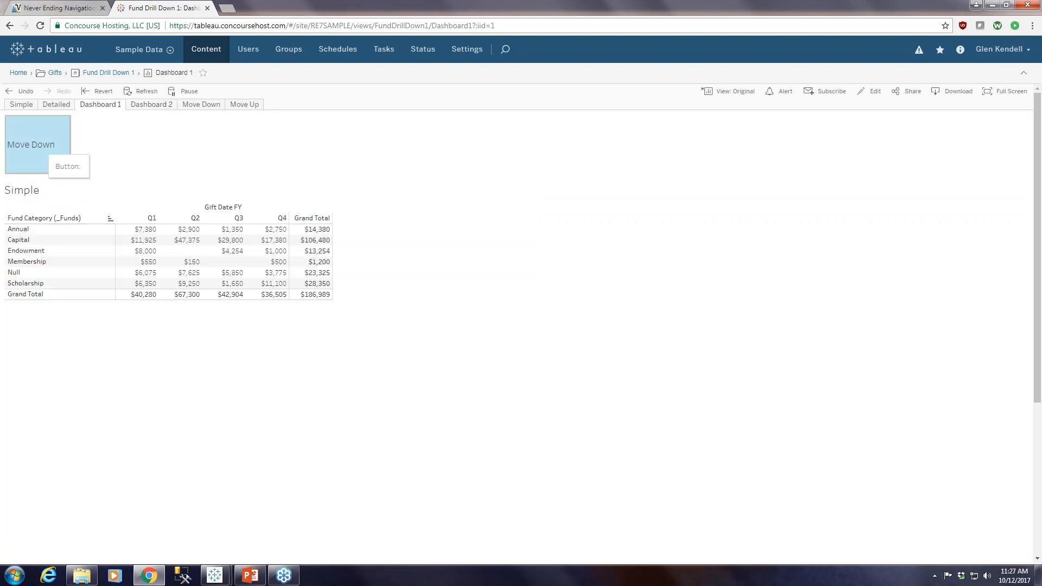
click(38, 147)
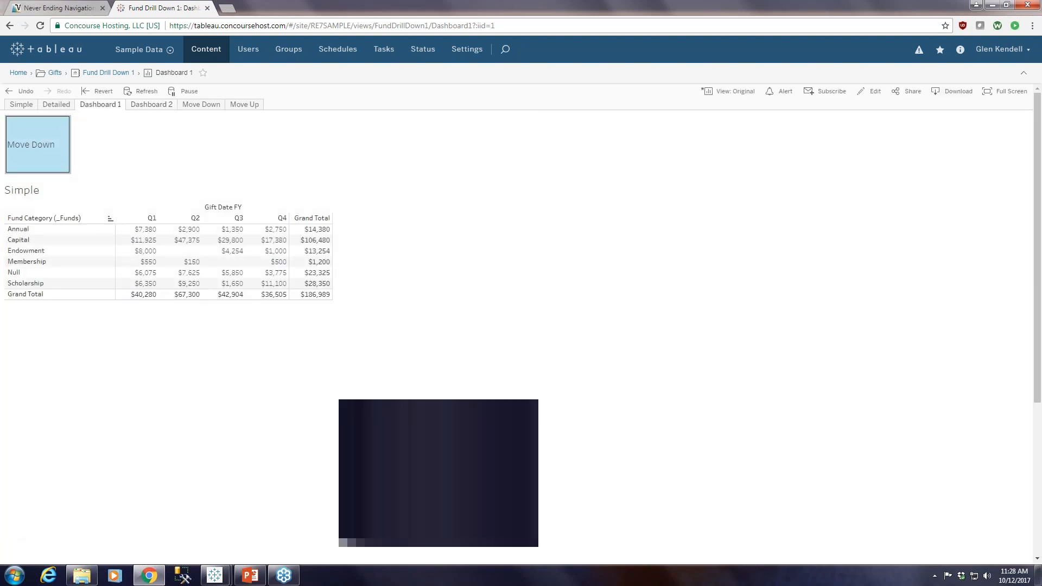
click(40, 150)
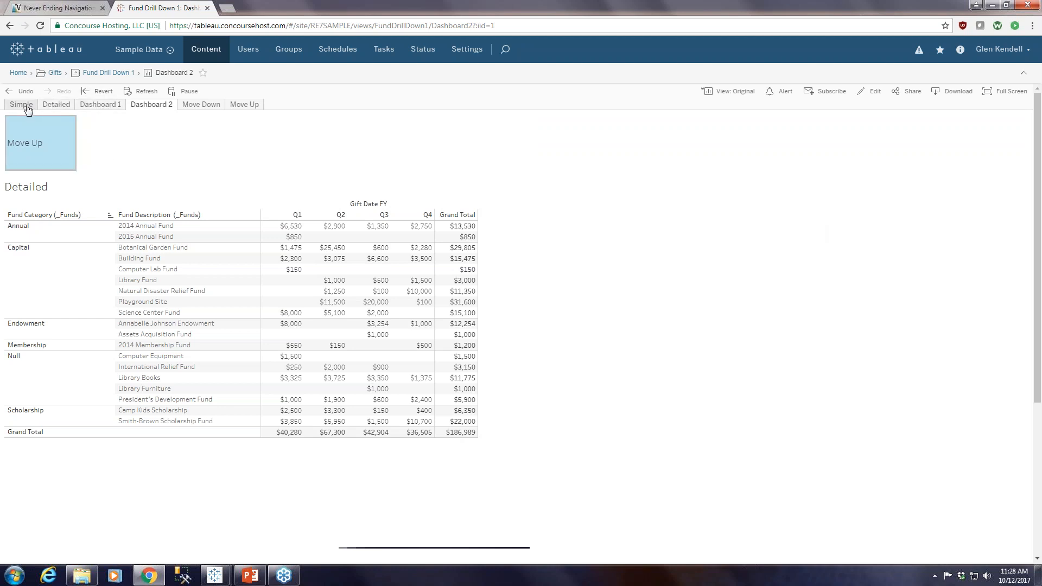
click(190, 107)
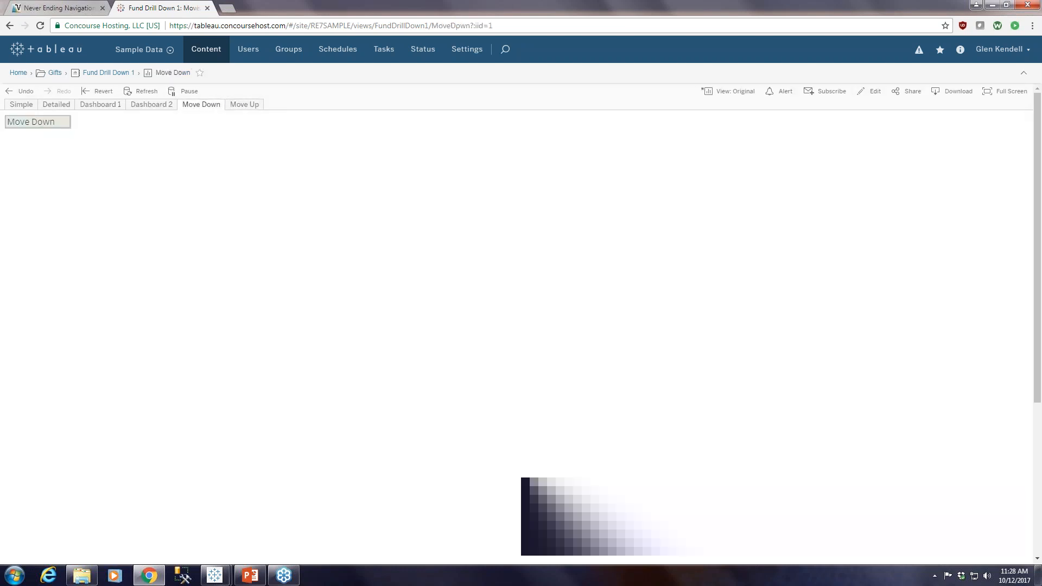
click(50, 108)
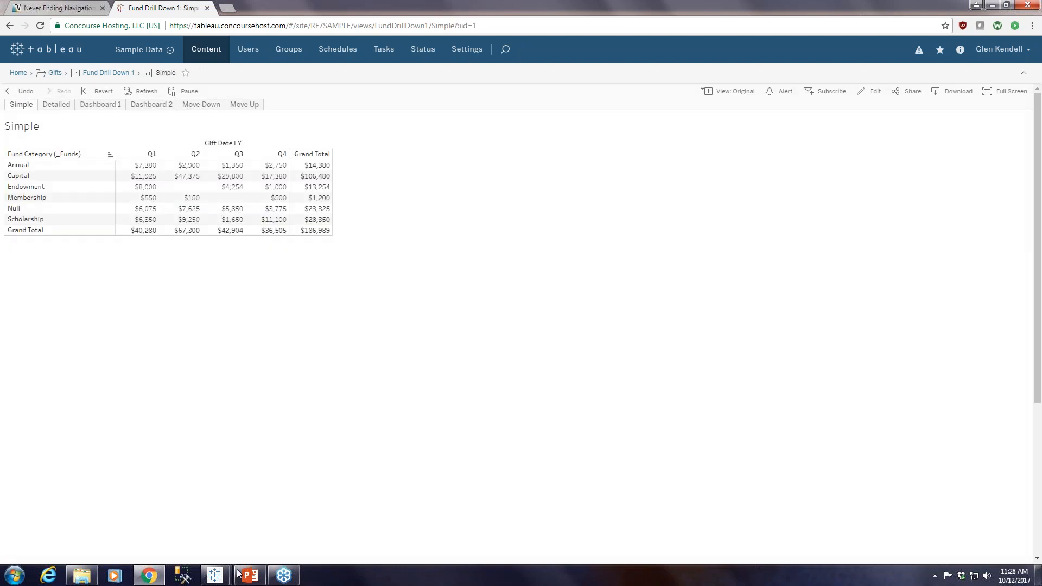
Step: Switch to Tableau Desktop, close the border formatting on Dashboard 1 and hide the Simple worksheet
mouse_move(215, 575)
click(267, 502)
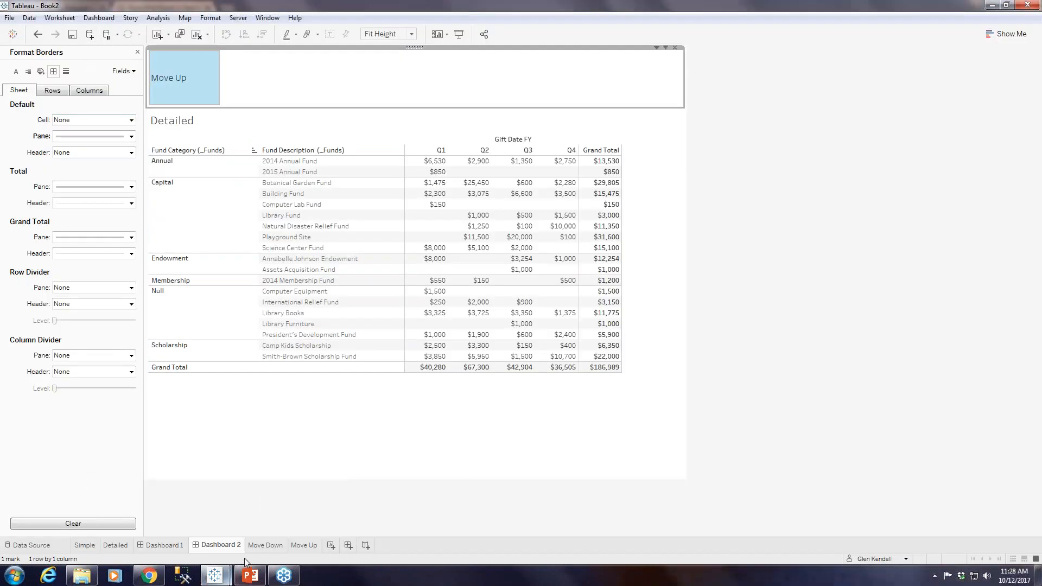
click(175, 545)
click(138, 52)
mouse_move(54, 152)
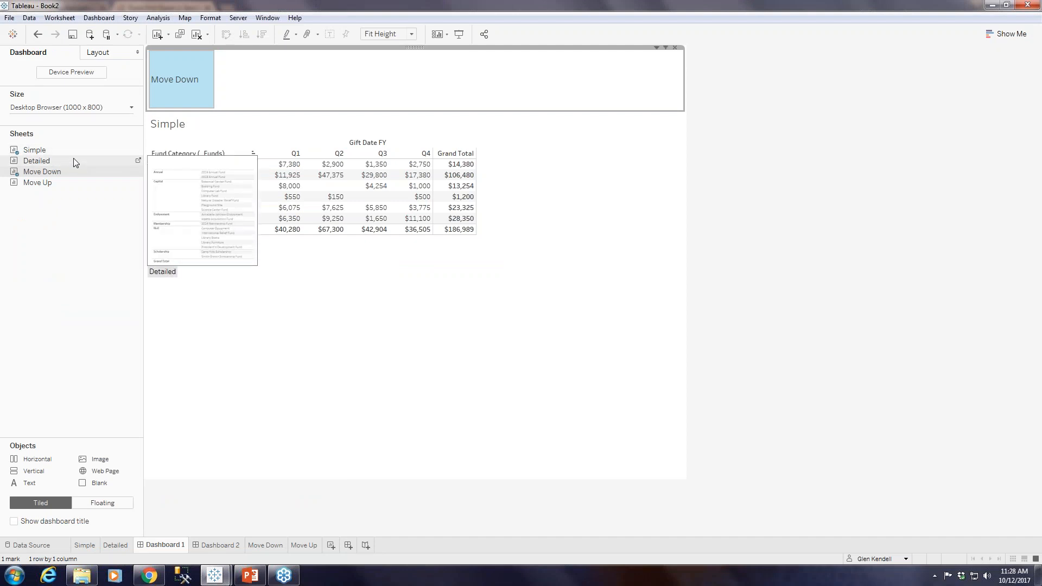
right_click(119, 154)
click(149, 230)
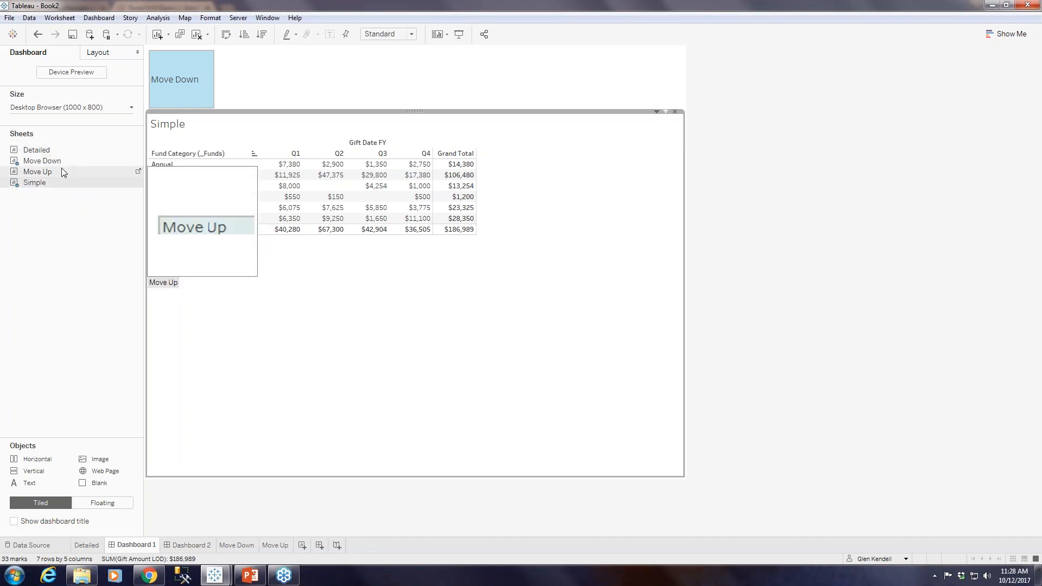
Step: Hide the Move Down worksheet that is used on Dashboard 1
right_click(63, 172)
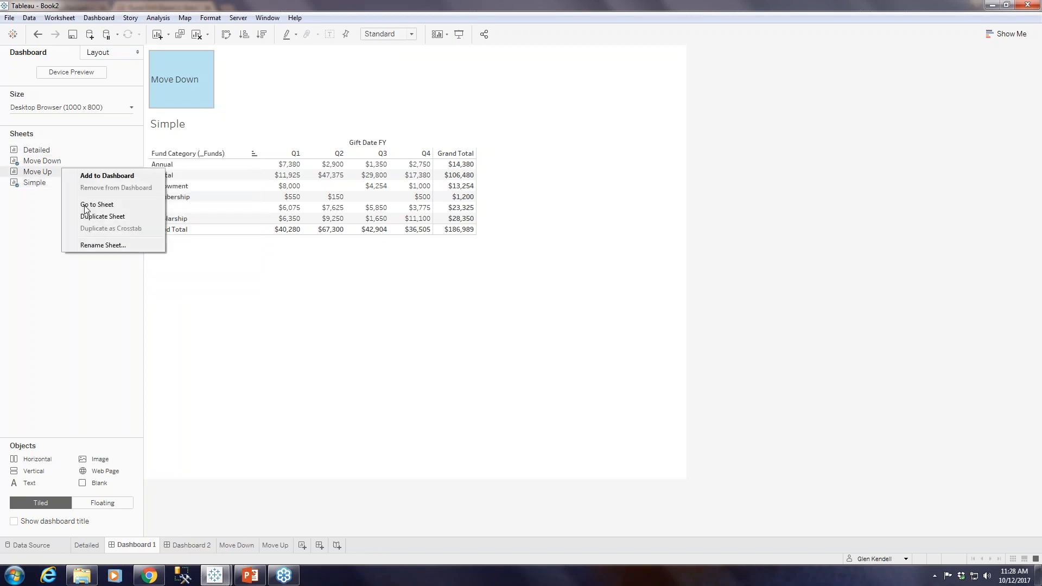
click(36, 183)
right_click(37, 183)
click(43, 161)
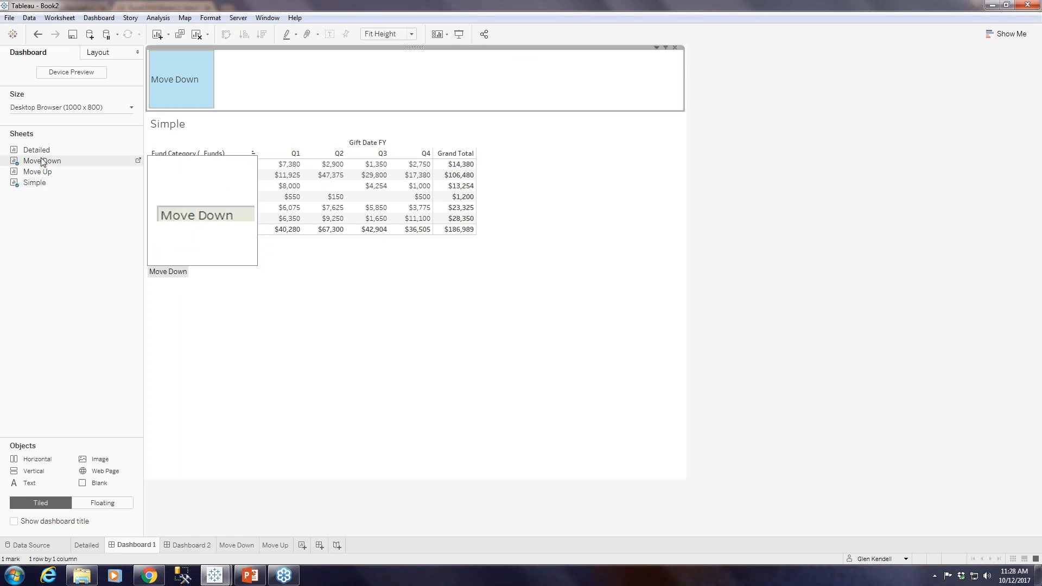
right_click(41, 161)
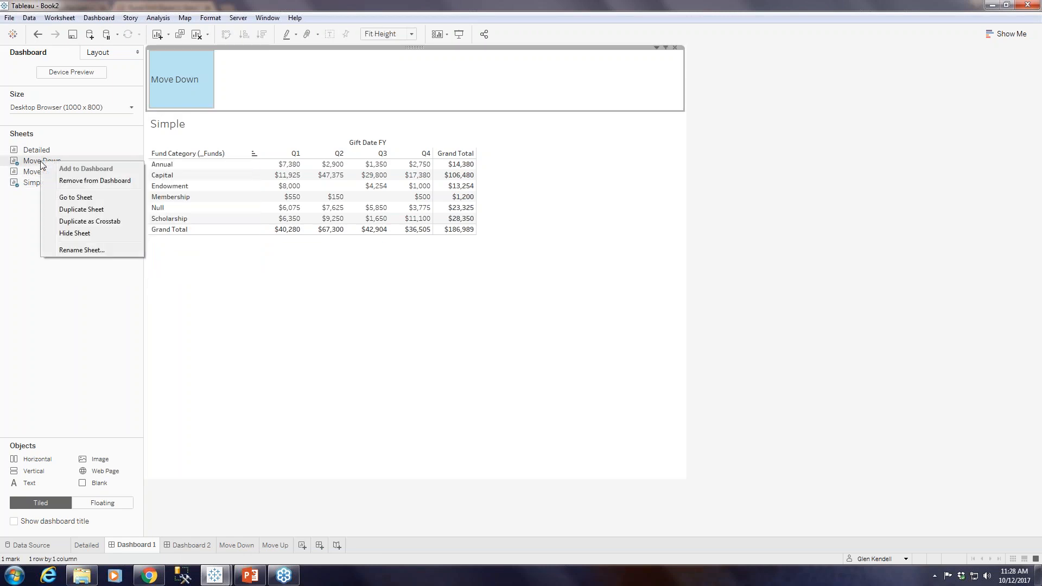
click(64, 237)
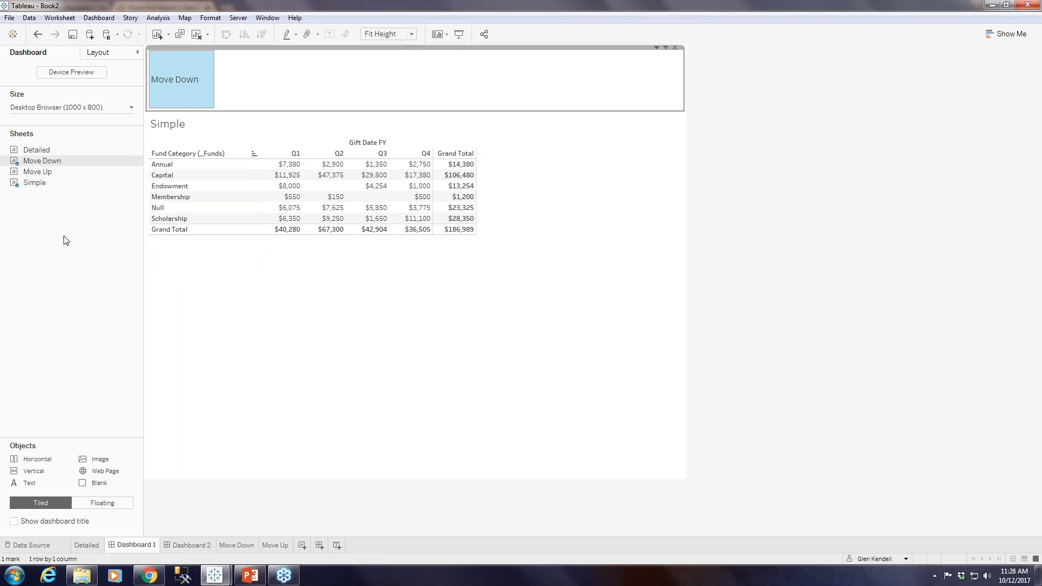
Step: Check the hide status of the Simple and Move Down sheets listed for Dashboard 1
right_click(43, 153)
click(39, 161)
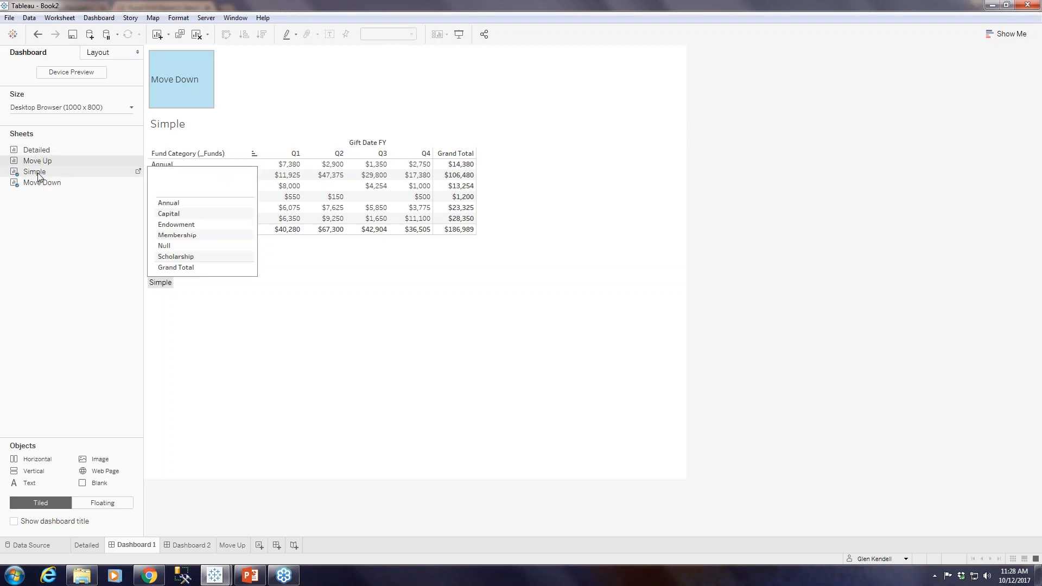
right_click(41, 166)
click(32, 173)
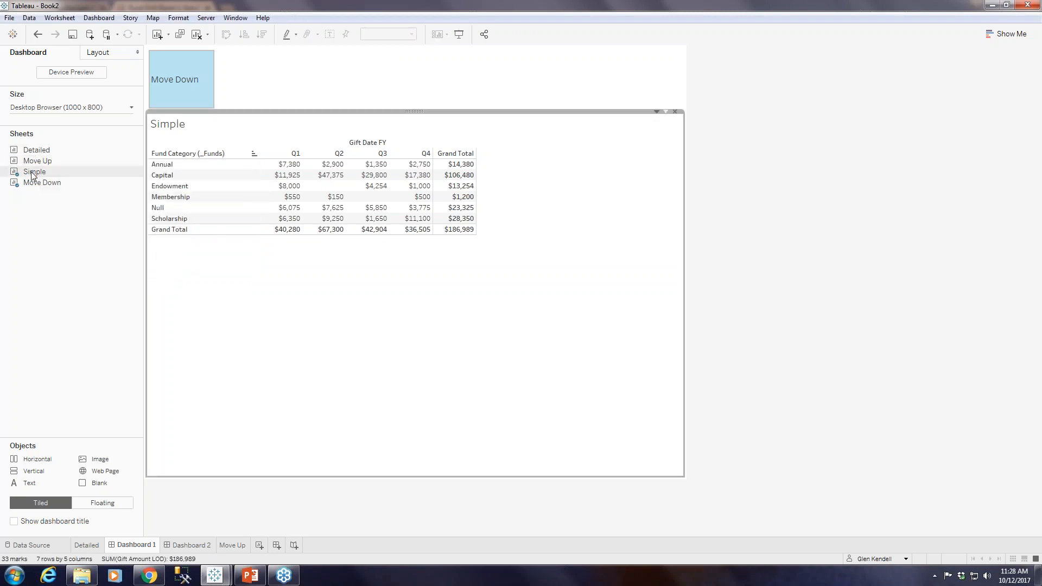
right_click(31, 172)
click(23, 197)
right_click(28, 185)
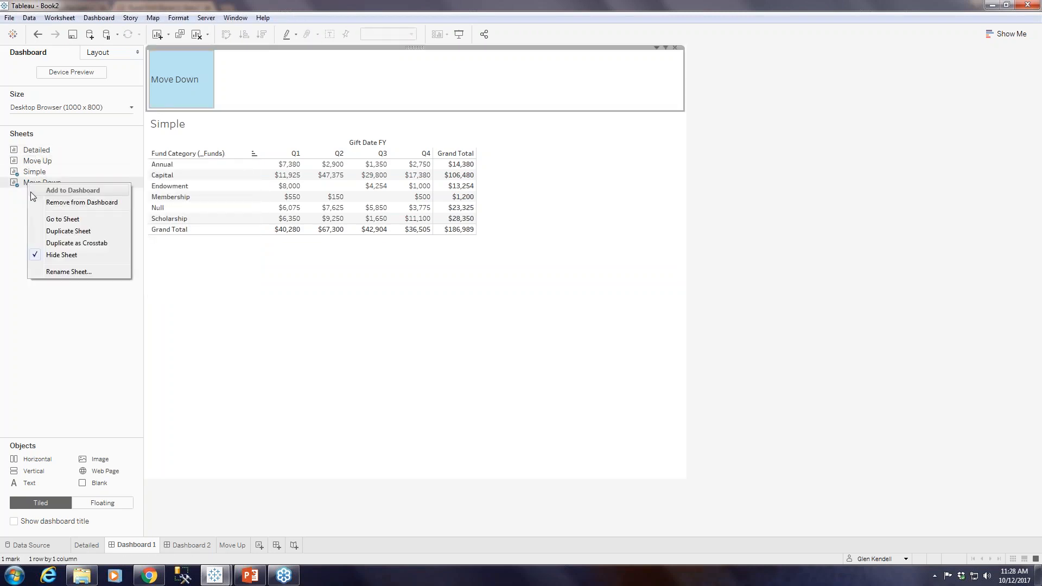
click(152, 373)
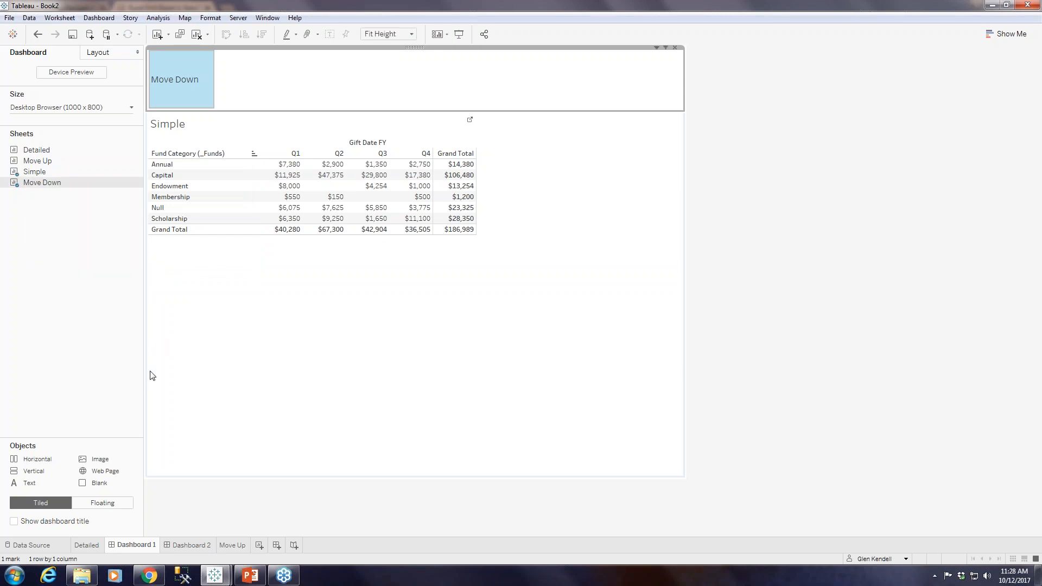
Step: Hide the Detailed and Move Up worksheets that are used on Dashboard 2
click(188, 545)
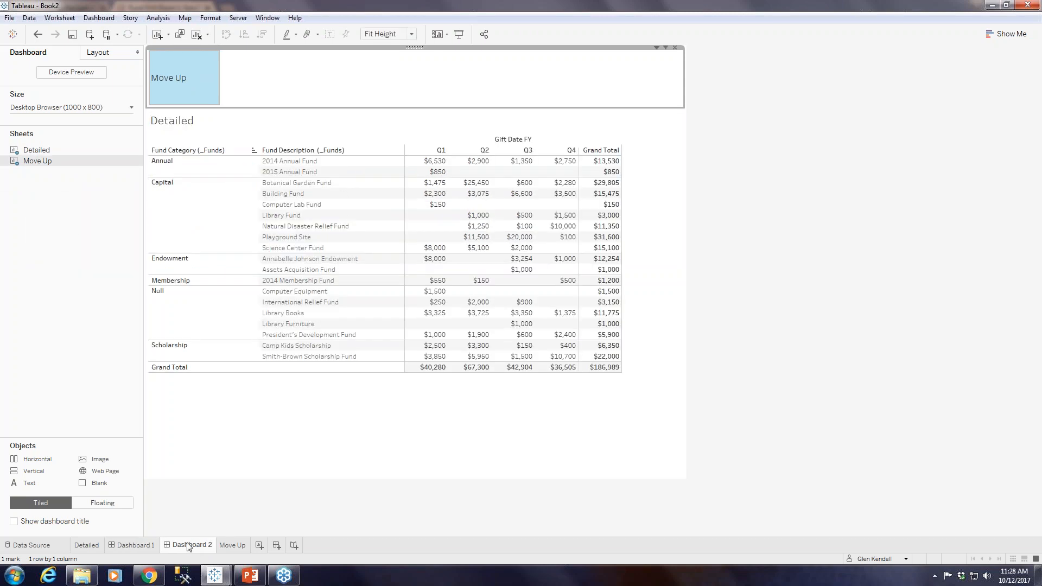
right_click(37, 150)
click(64, 222)
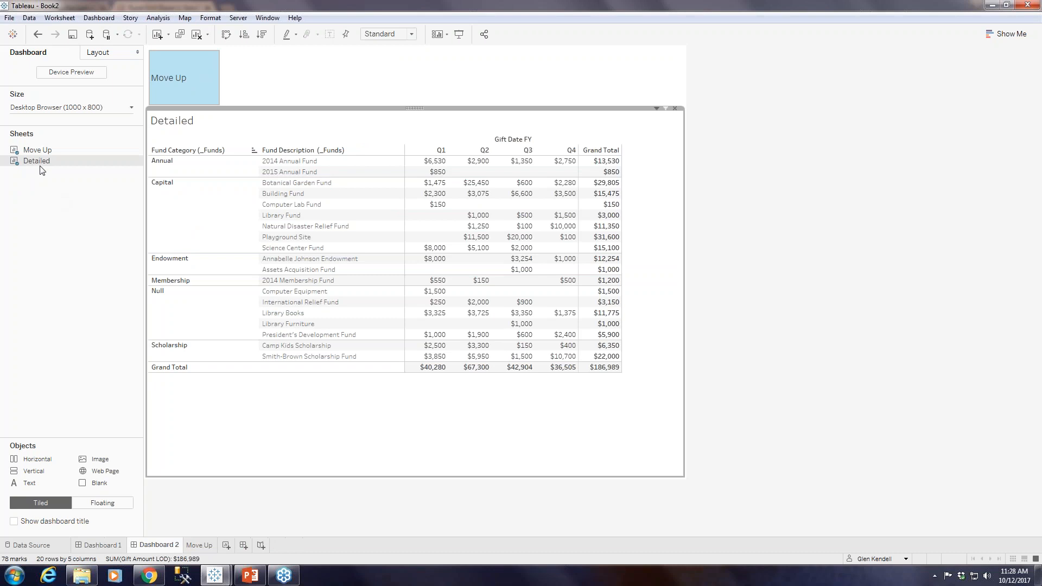
right_click(33, 152)
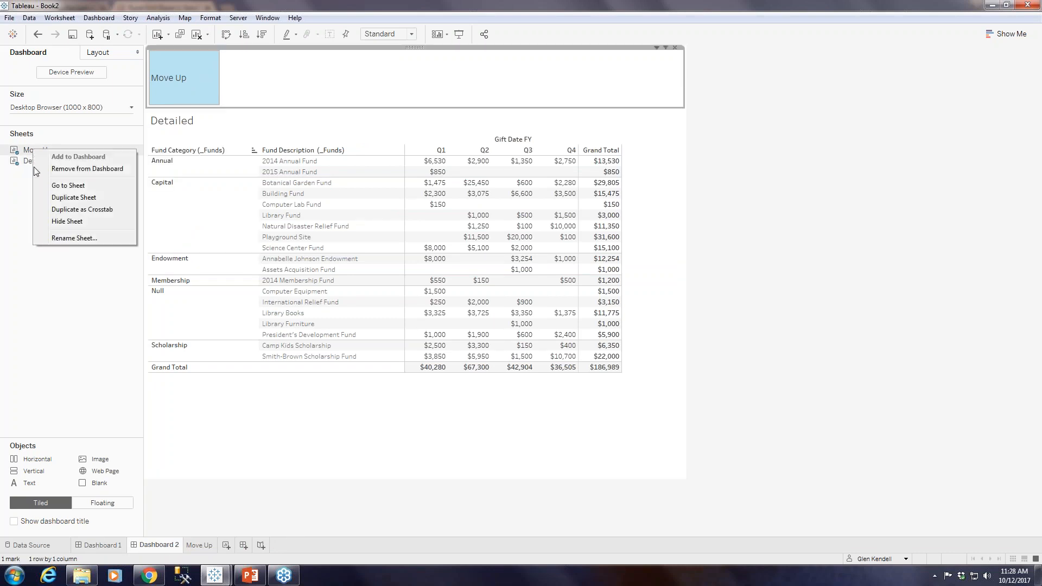
click(67, 224)
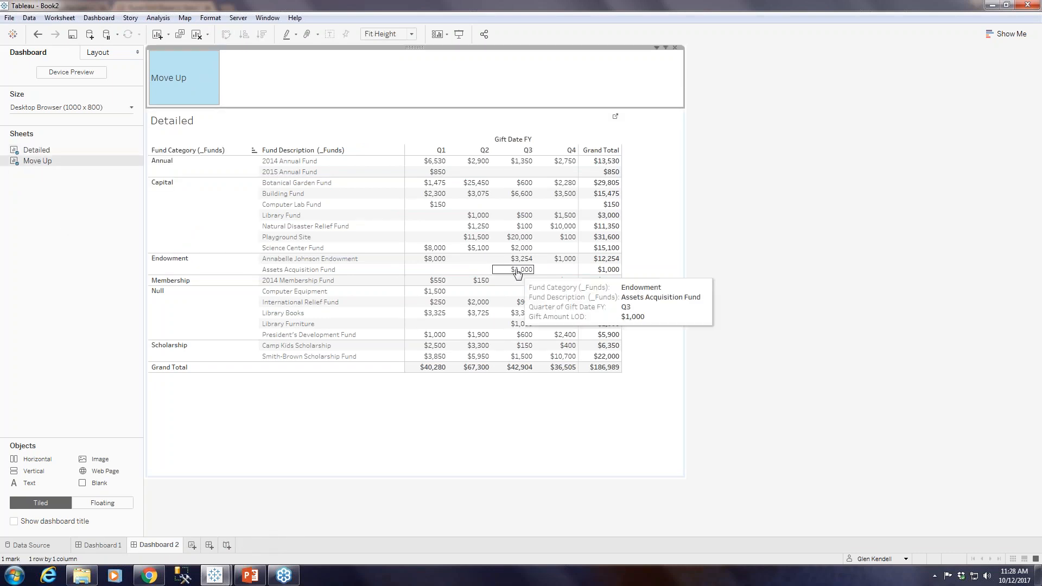
Step: Switch between Dashboard 1 and Dashboard 2 to review which sheets each one still lists
click(113, 545)
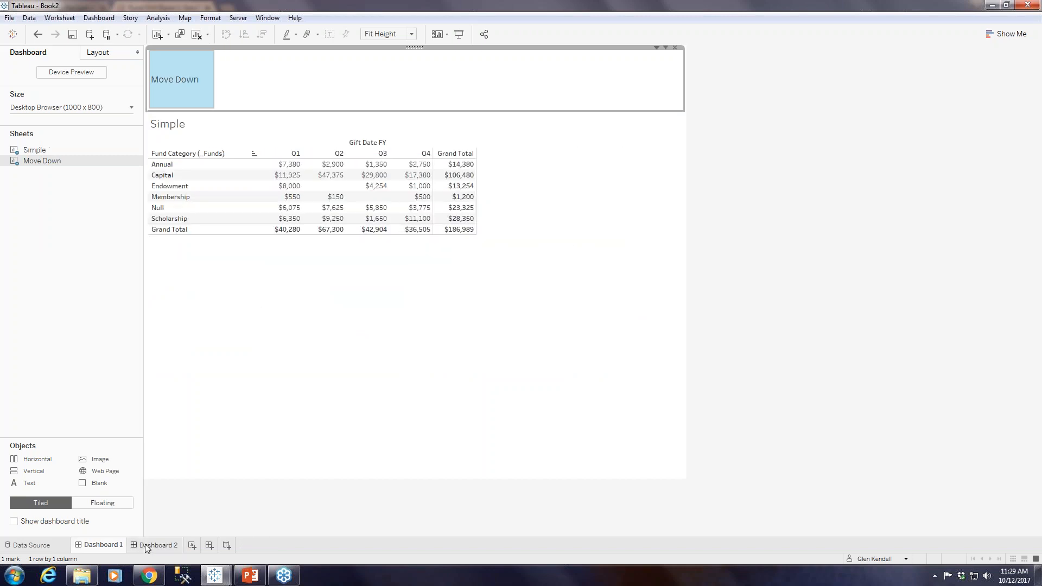
click(155, 545)
click(109, 545)
click(130, 348)
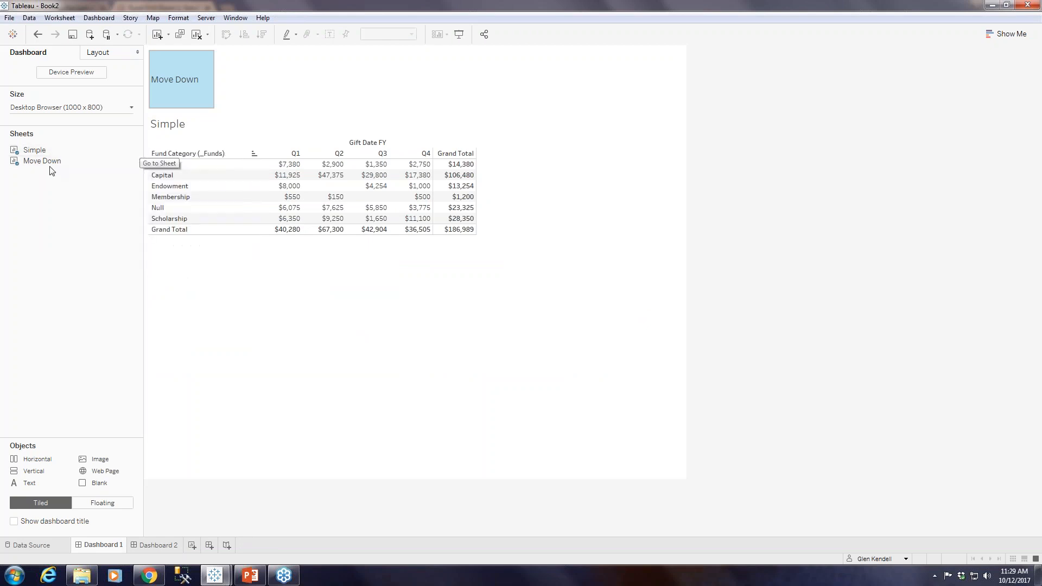
click(169, 546)
click(117, 546)
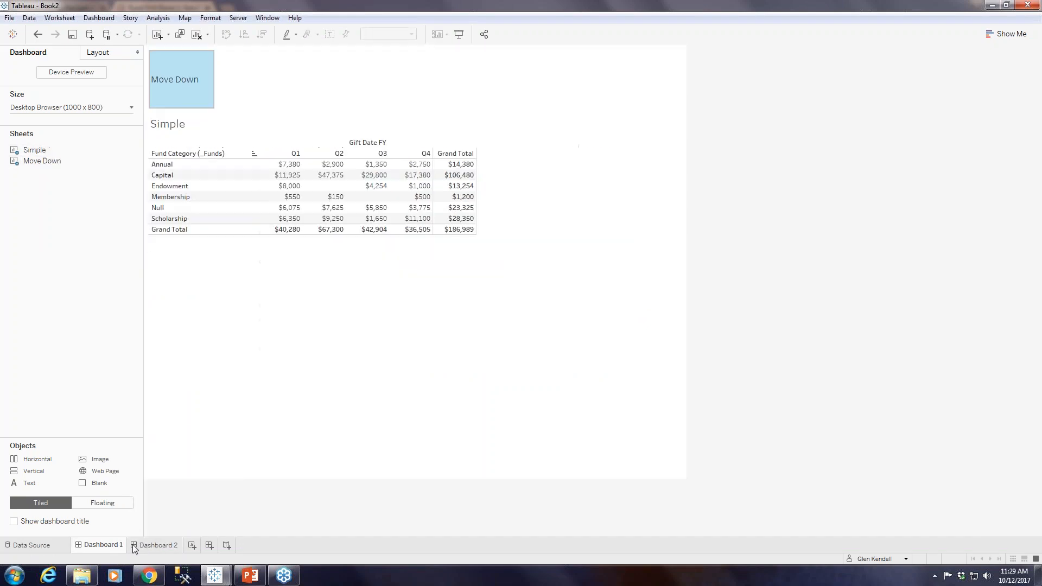
Step: Publish the workbook to the server as Fund Drill Down 1 and dismiss the completion notice
click(212, 17)
mouse_move(232, 20)
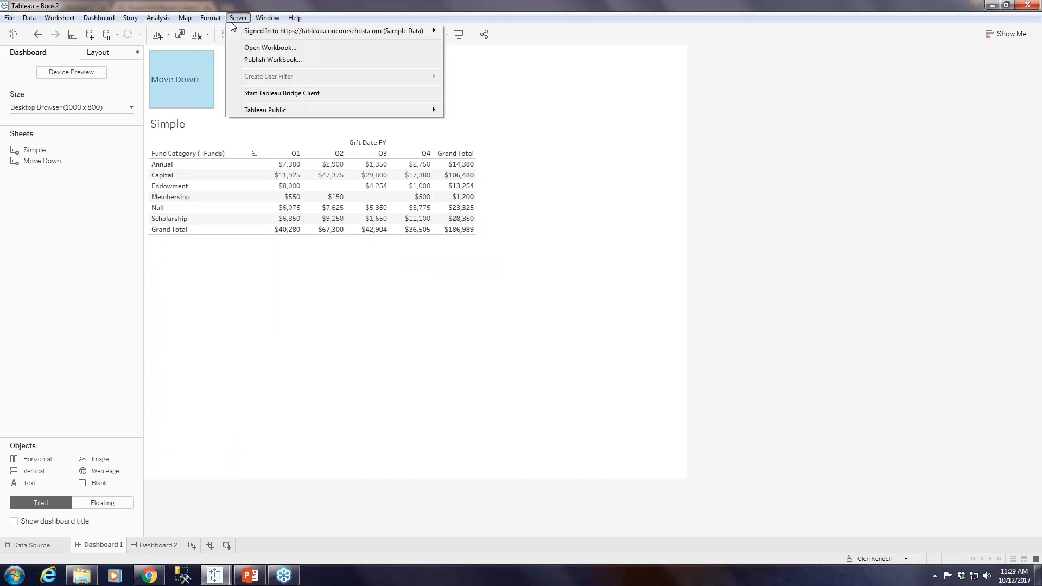
click(250, 58)
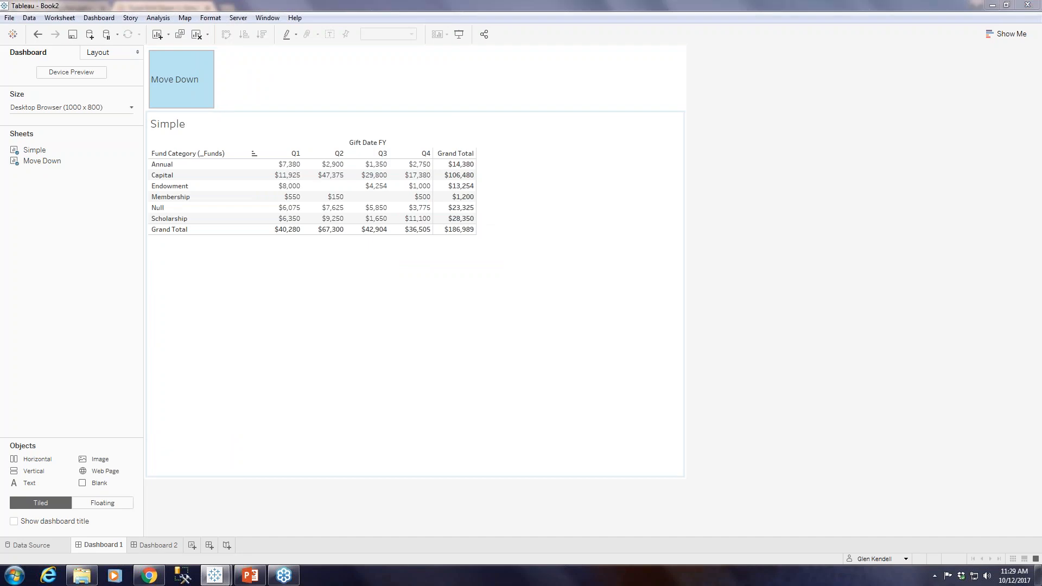
click(620, 425)
click(567, 284)
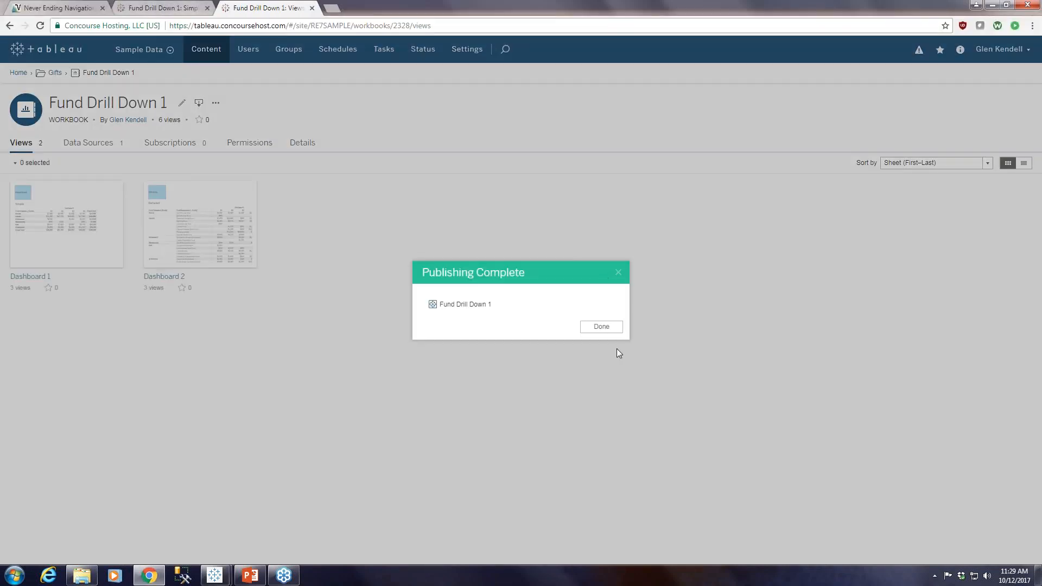
click(602, 327)
Step: Close the browser page with the old Simple view and open Dashboard 1 from the published Fund Drill Down 1 workbook
click(164, 7)
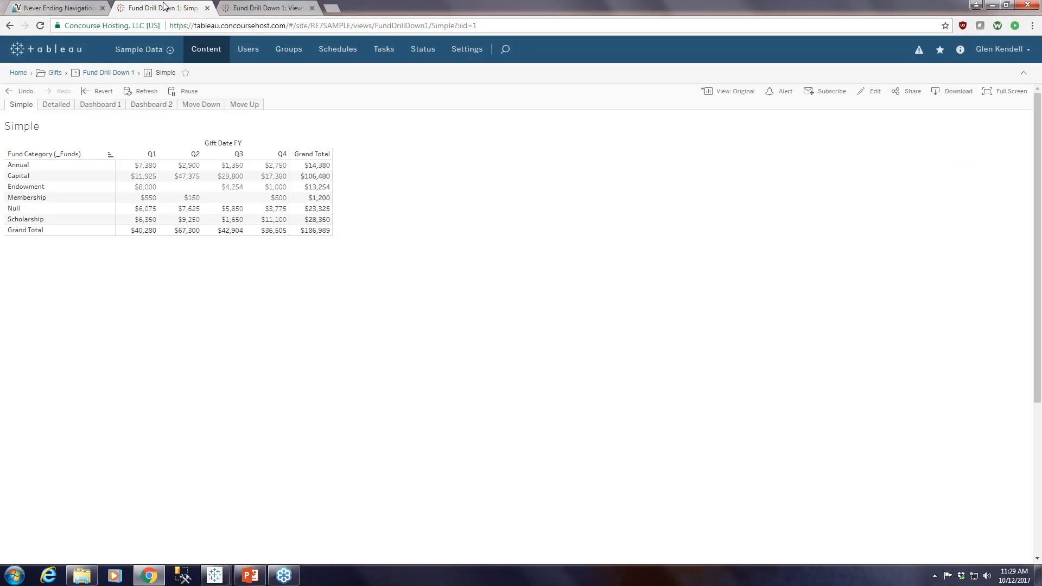
click(208, 9)
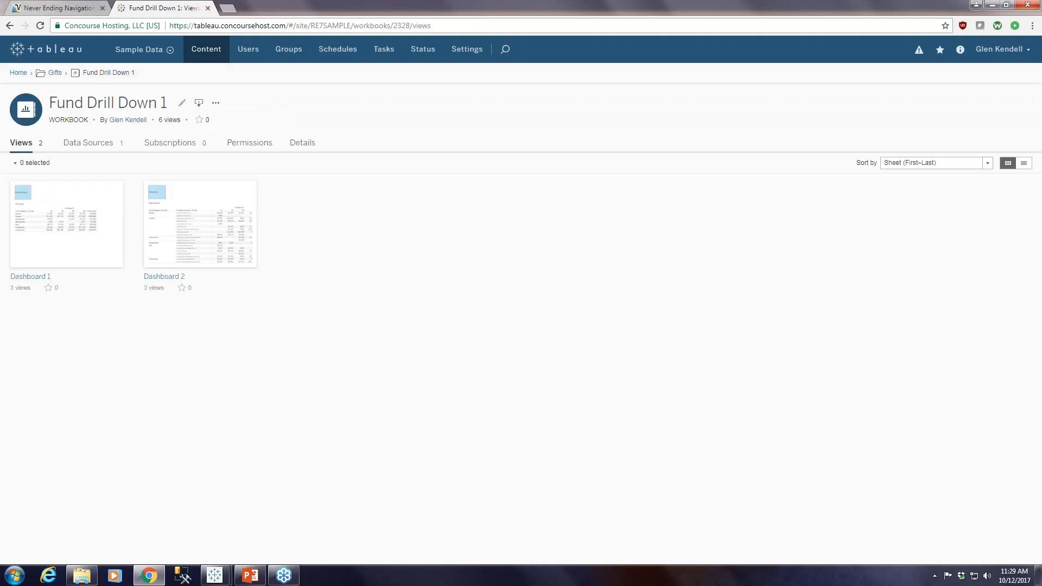
click(37, 277)
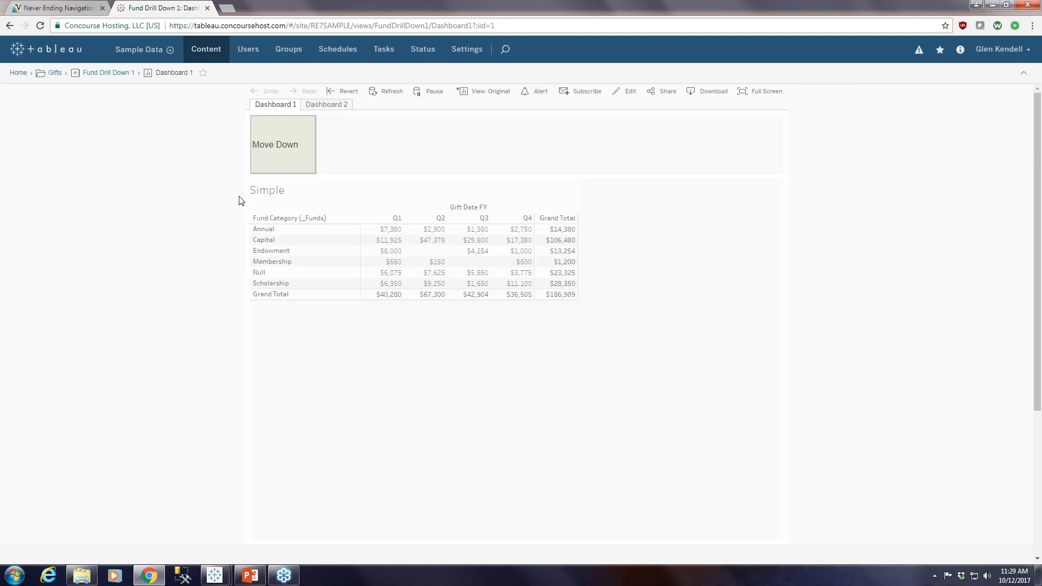
Step: Test the published Move Down and Move Up buttons by navigating back and forth between the two dashboards
click(275, 147)
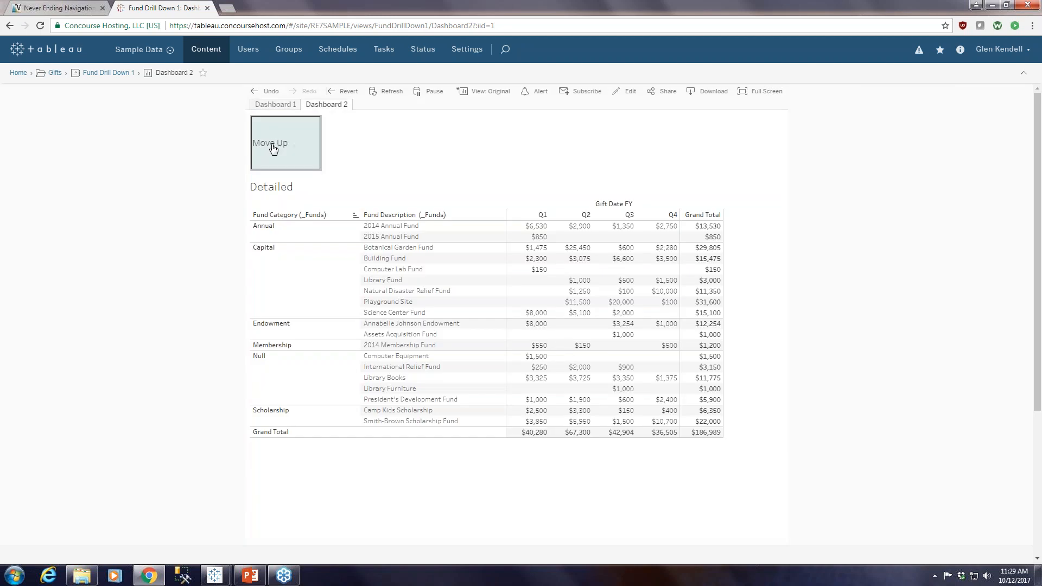
click(273, 146)
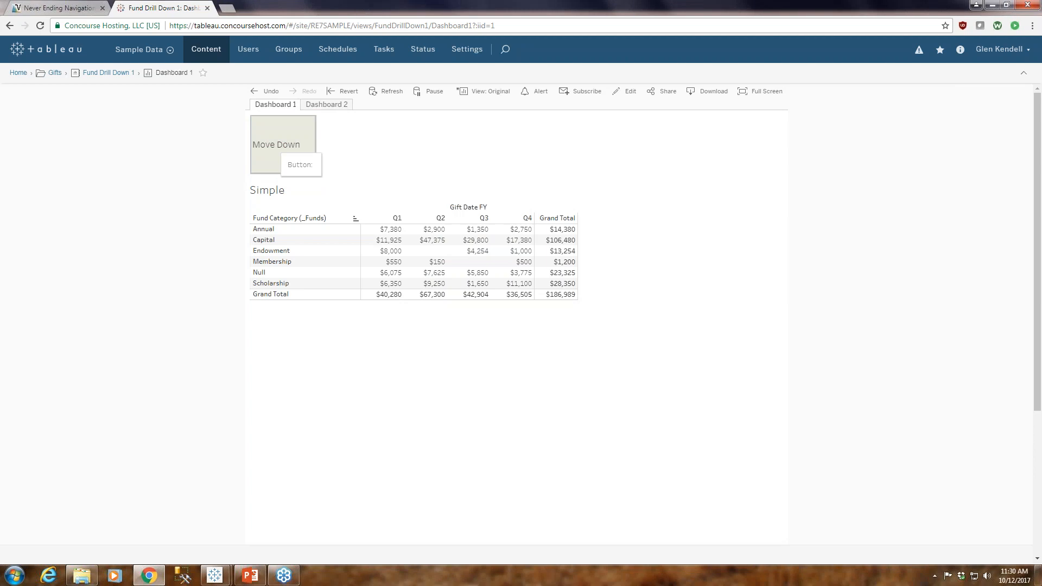
click(273, 154)
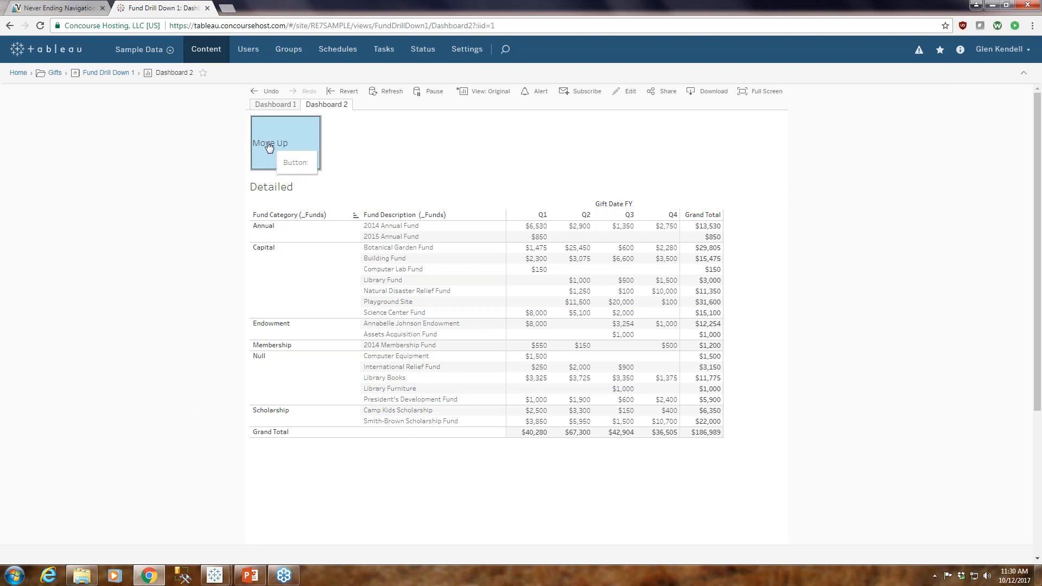
mouse_move(269, 147)
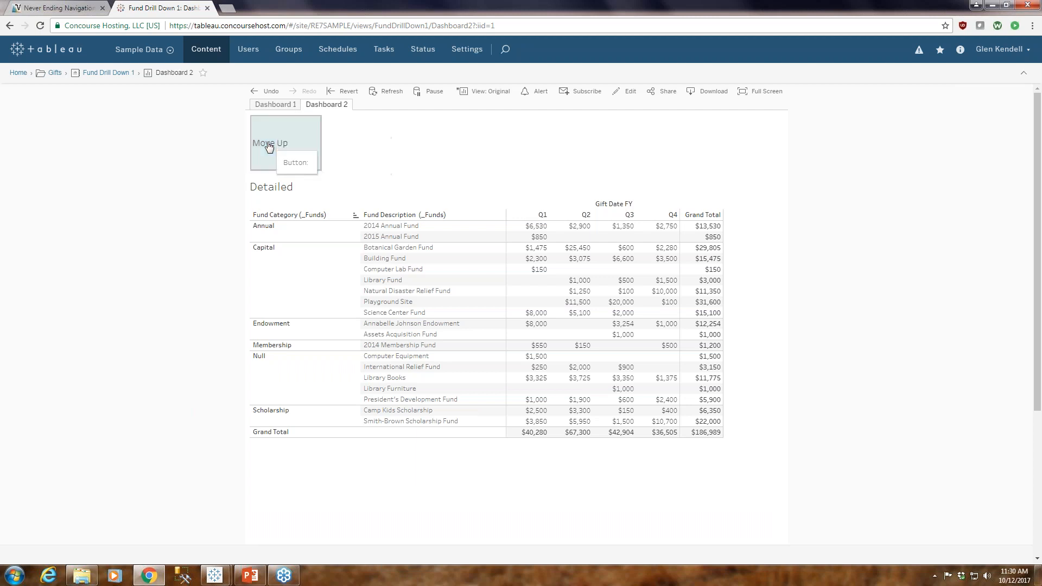
click(269, 147)
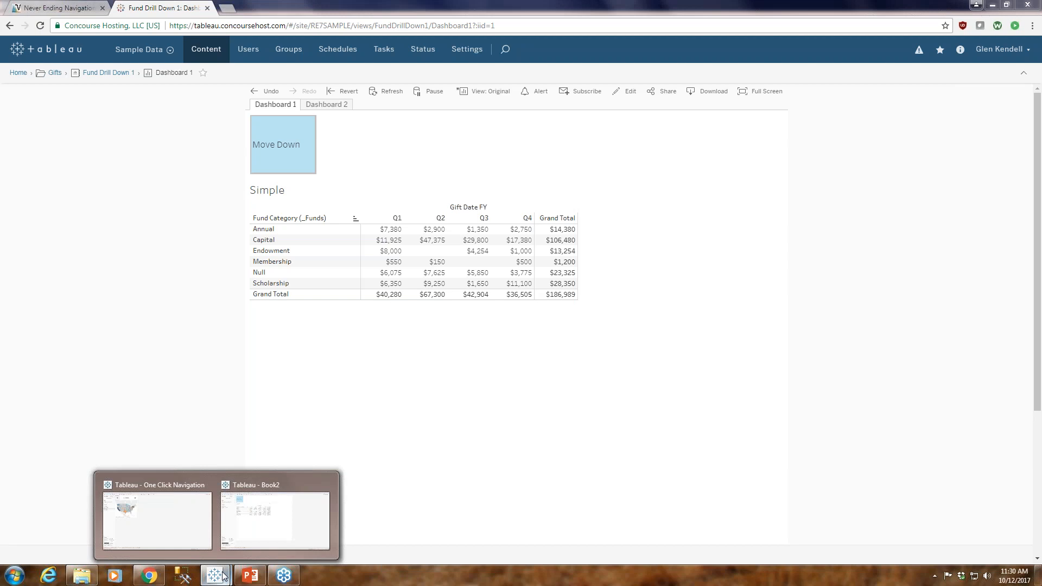
Step: Switch to the Book2 workbook in Tableau Desktop and set the Move Down filter action to run on Hover
click(281, 535)
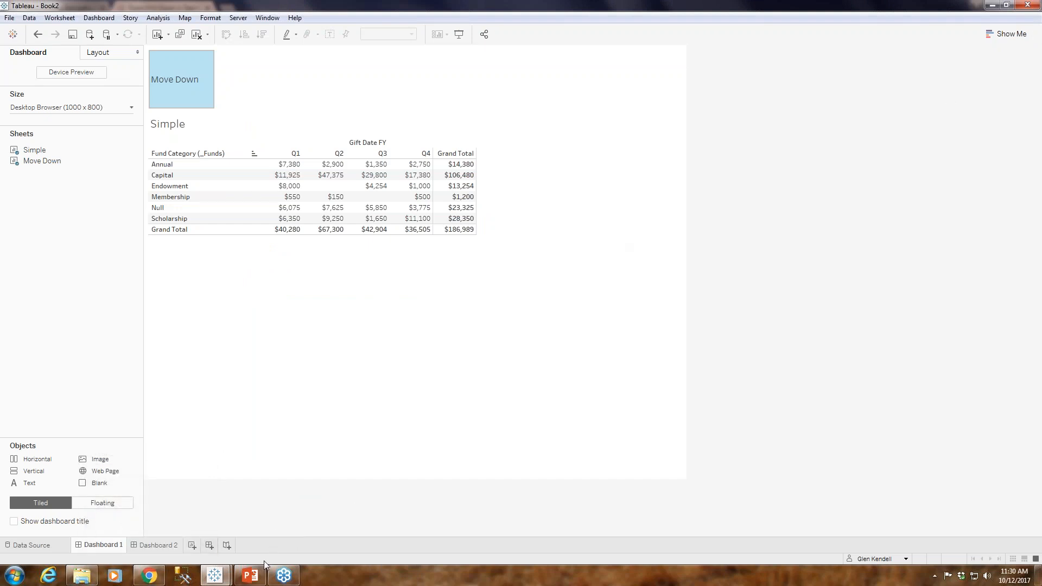
click(147, 581)
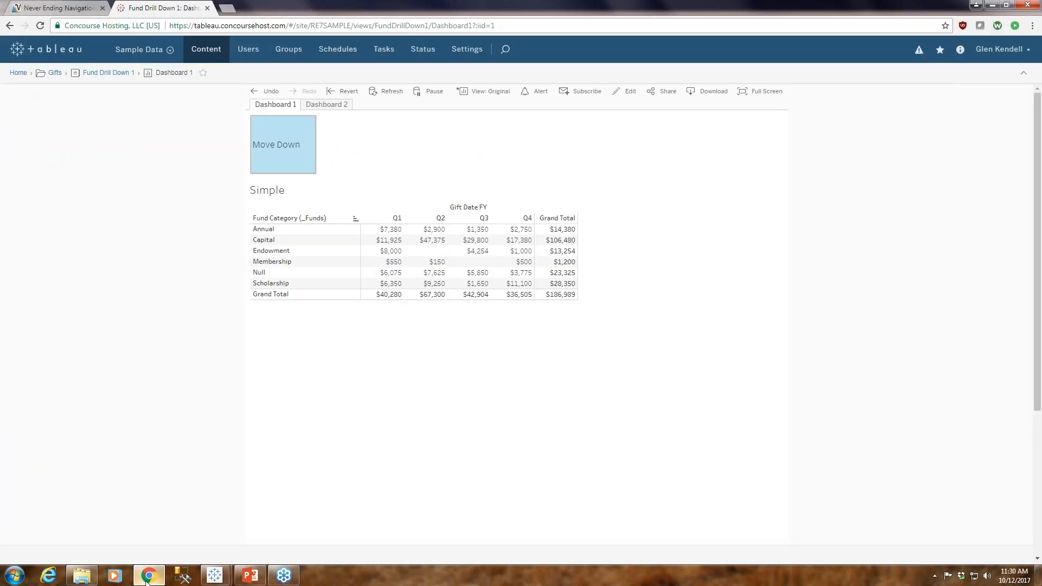
mouse_move(214, 576)
click(272, 533)
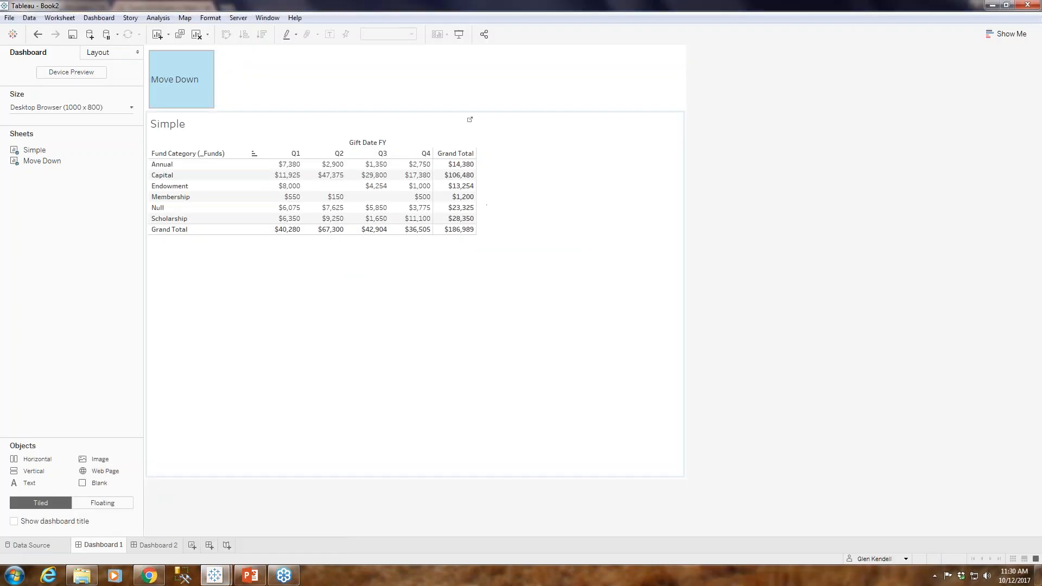
click(99, 18)
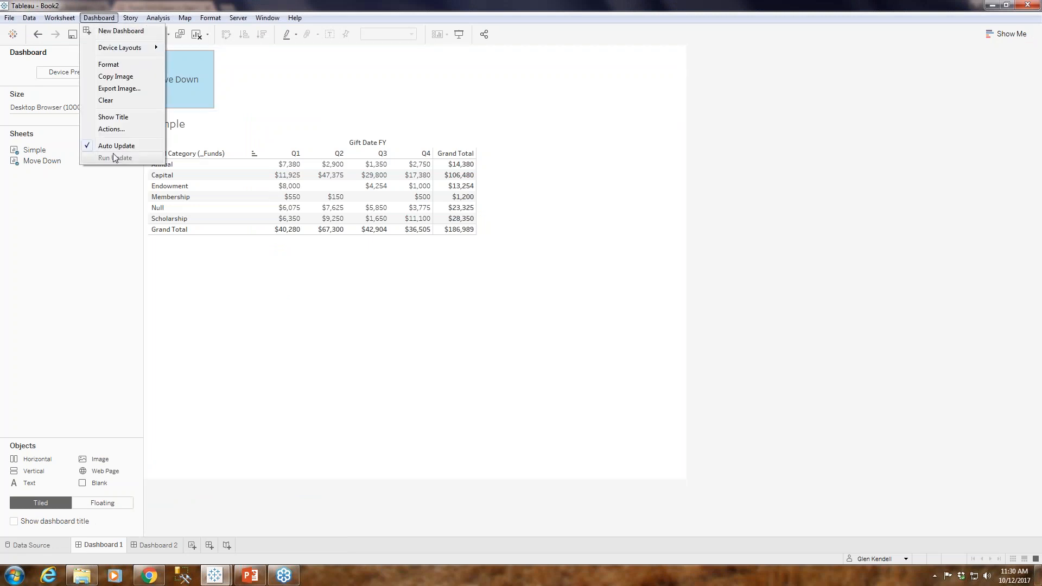
click(116, 130)
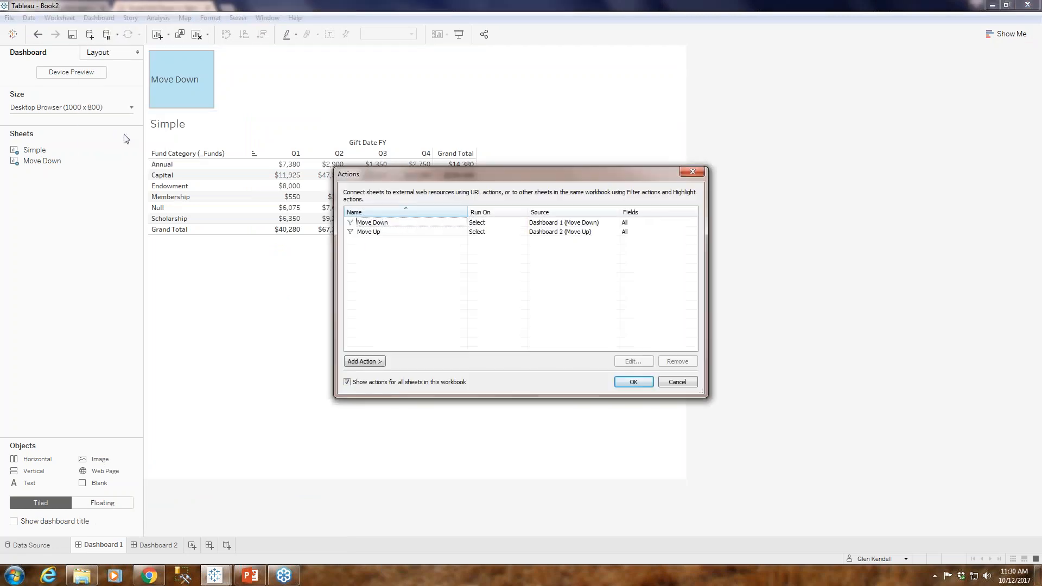
click(425, 222)
click(629, 361)
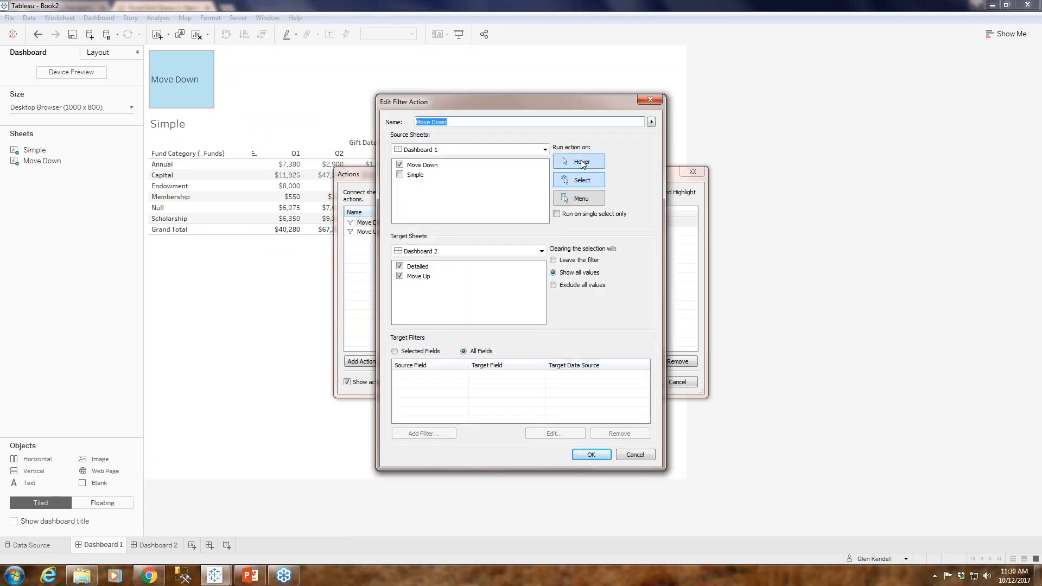
click(583, 164)
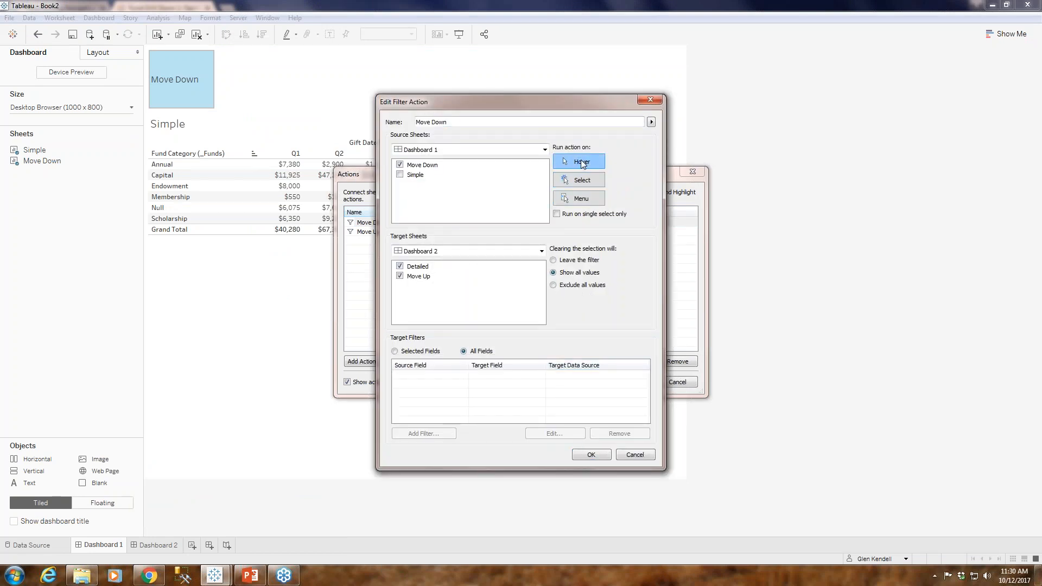
click(591, 455)
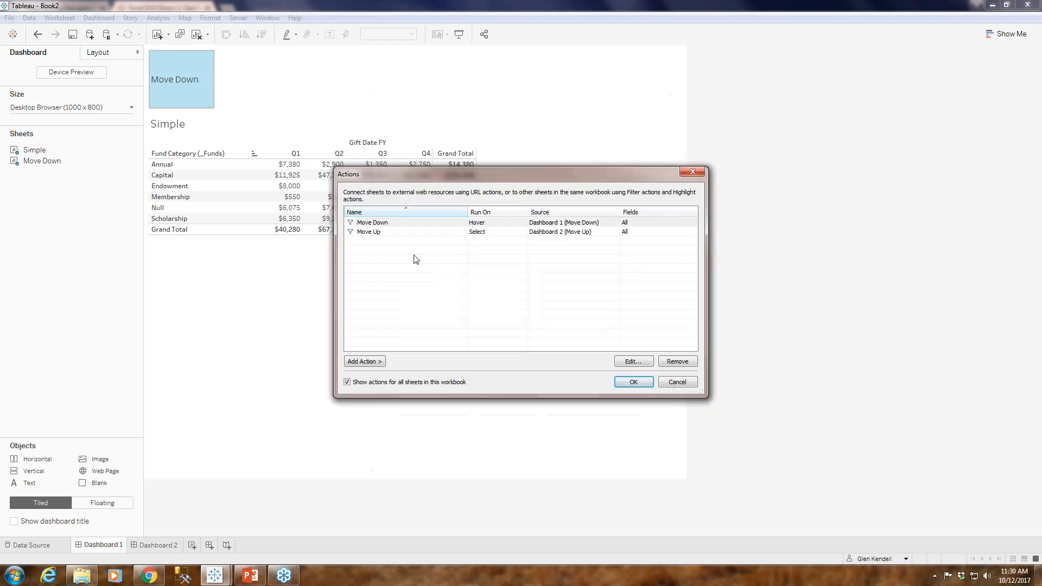
Step: Set the Move Up filter action to run on Hover and apply the dashboard actions
click(388, 232)
click(631, 364)
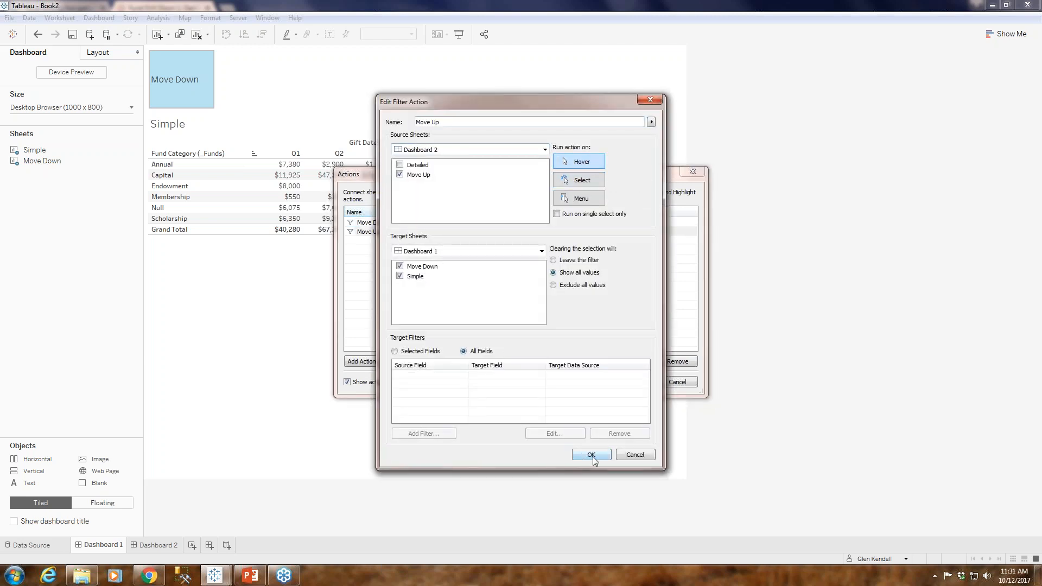
click(592, 455)
click(643, 386)
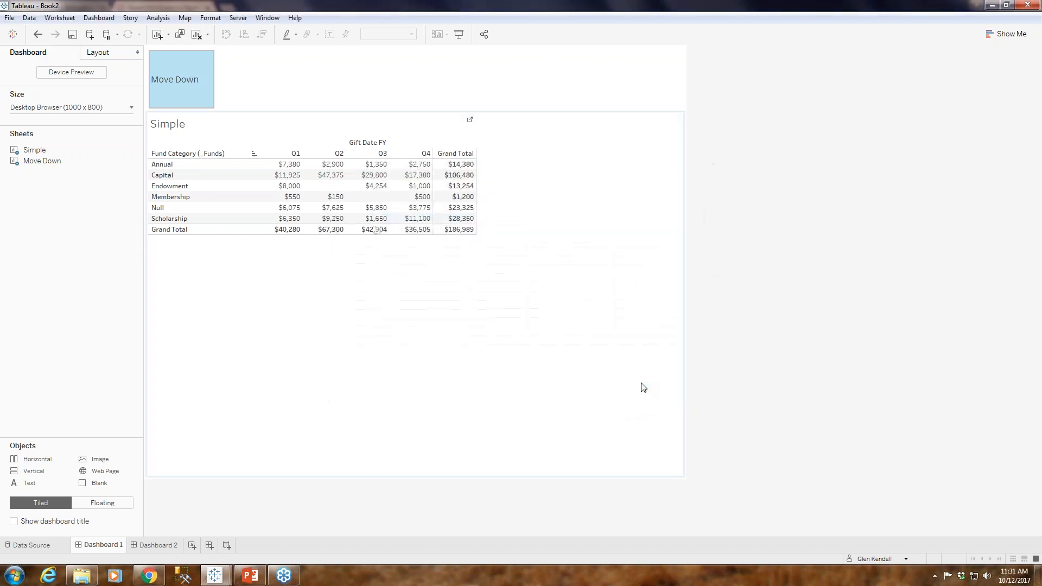
Step: Test the hover navigation between Dashboard 1 and Dashboard 2 with the Move Down and Move Up buttons
mouse_move(326, 188)
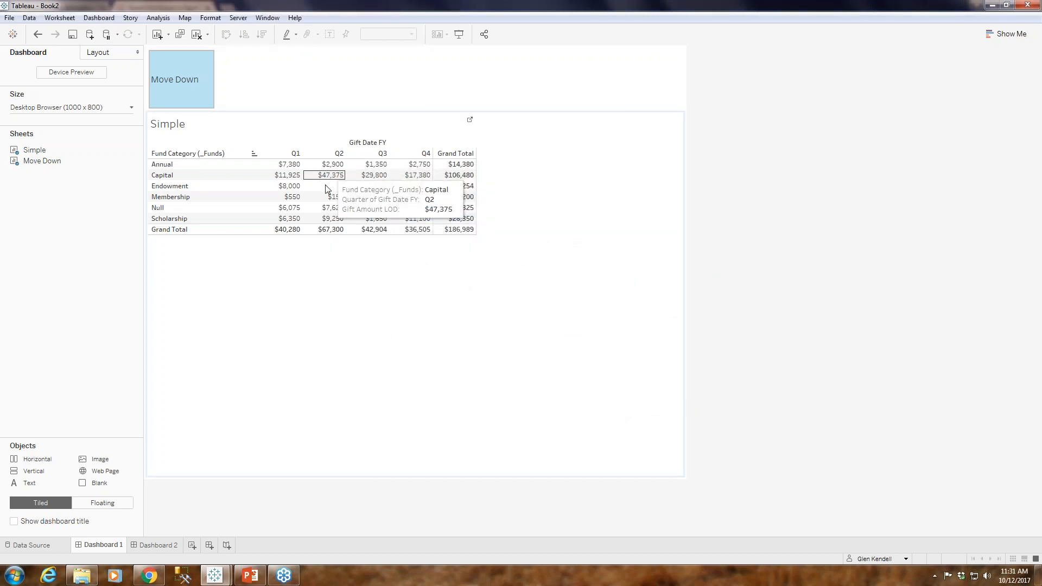
click(183, 81)
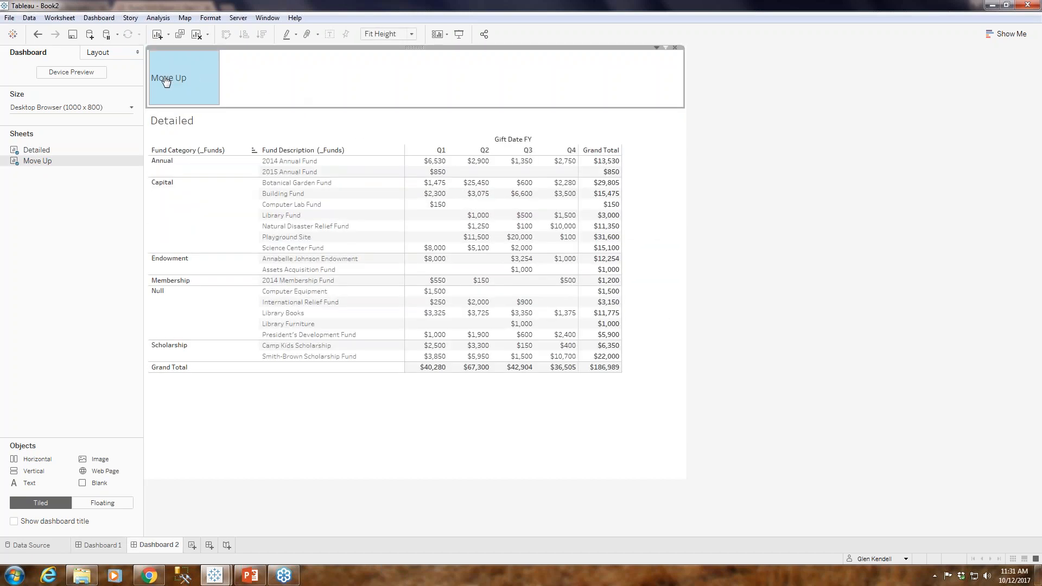
click(172, 81)
click(172, 81)
click(174, 82)
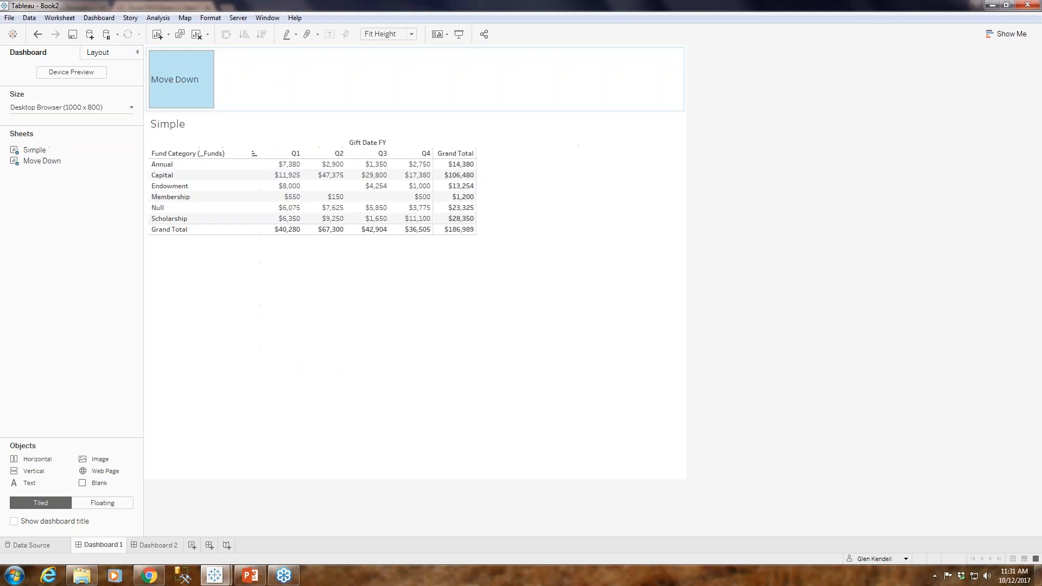
click(196, 89)
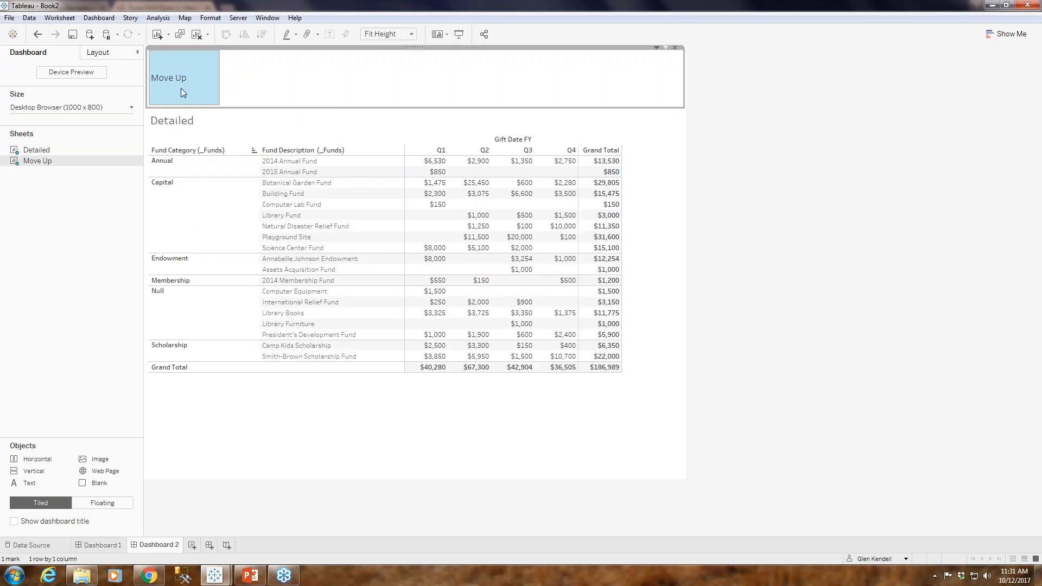
click(185, 87)
click(185, 88)
click(220, 90)
click(196, 90)
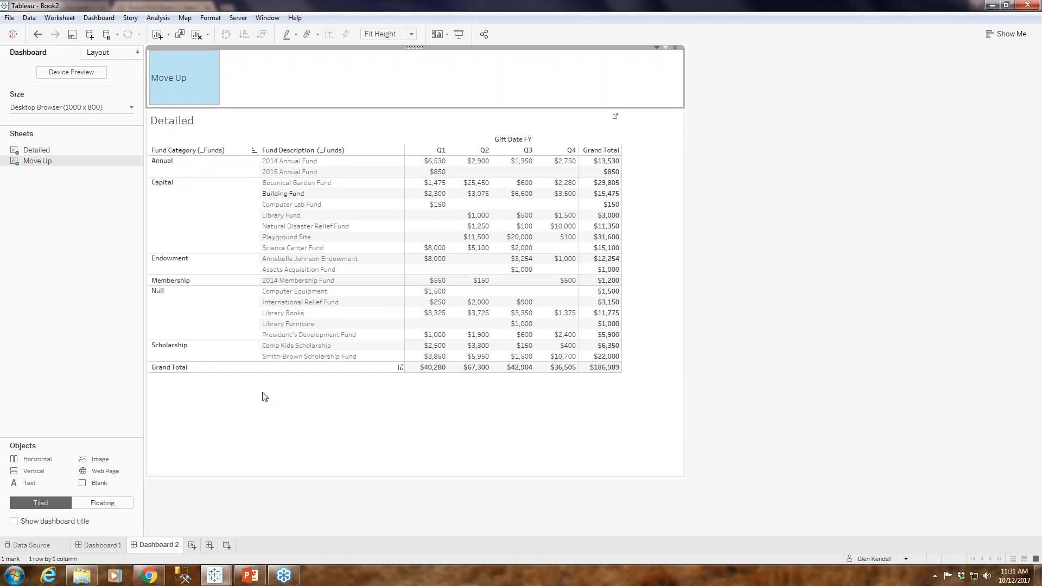
click(165, 99)
click(97, 18)
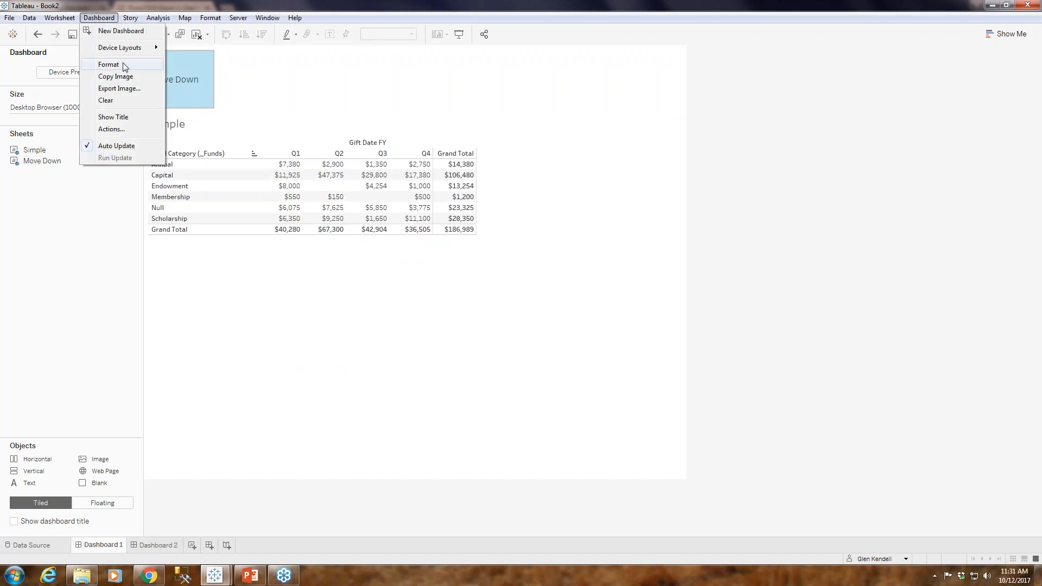
click(262, 388)
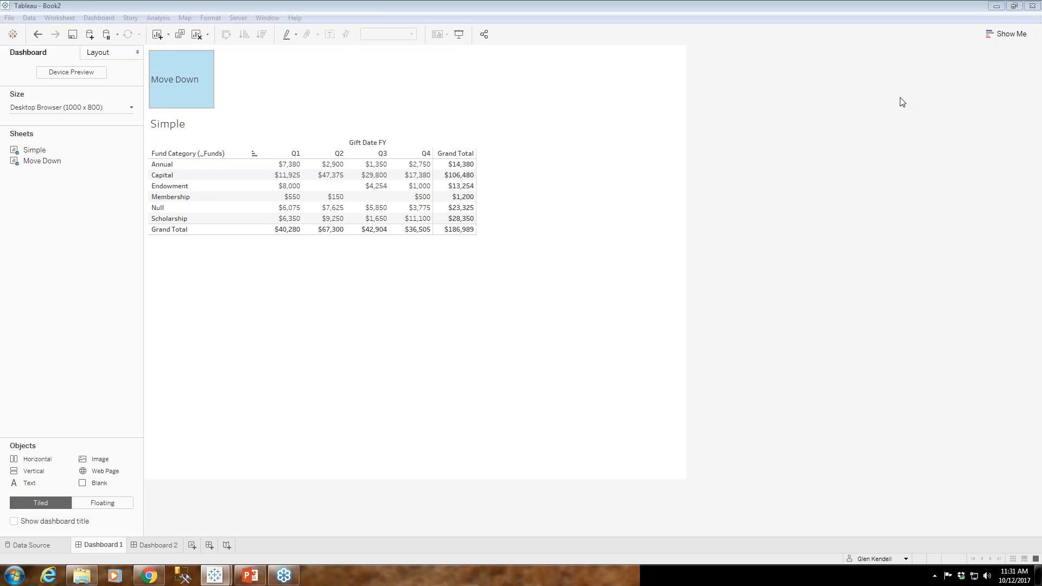
click(881, 28)
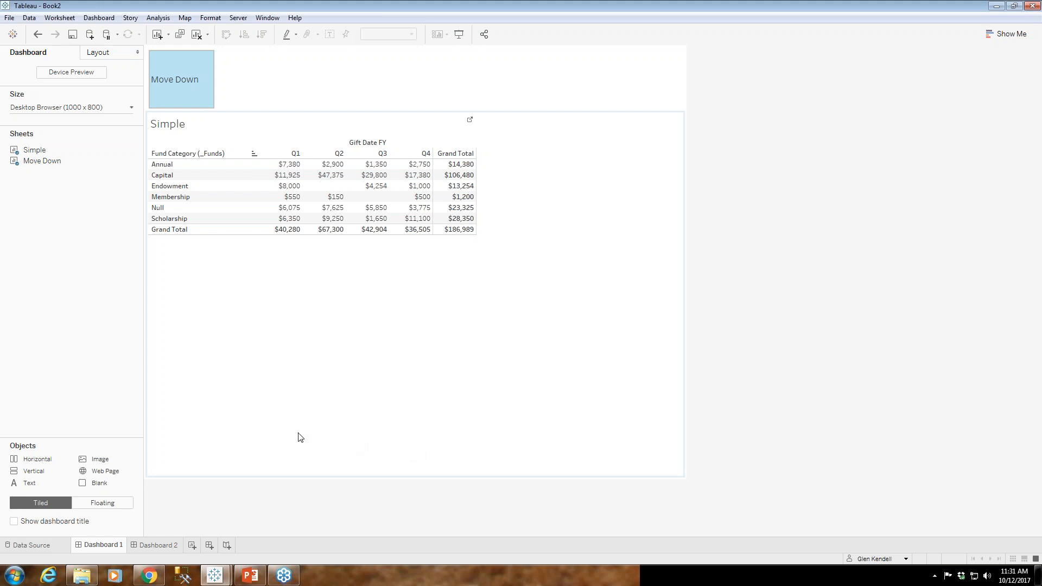
click(181, 79)
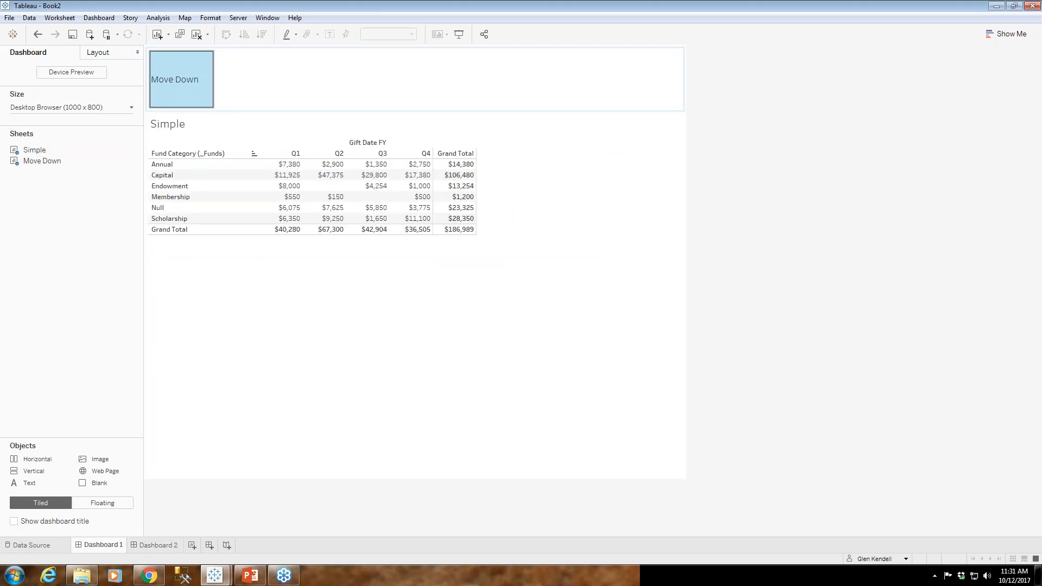
click(104, 19)
click(25, 38)
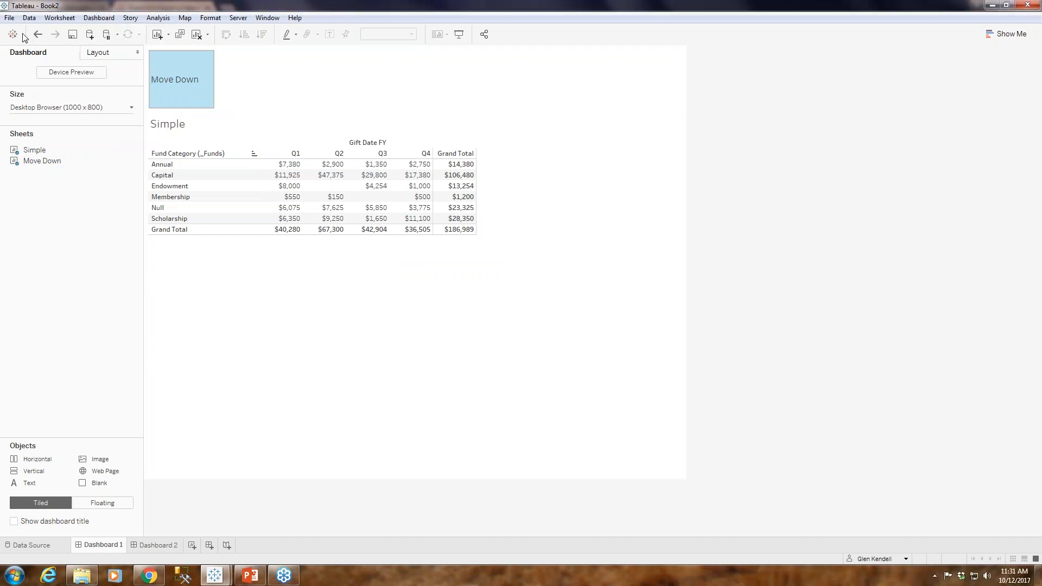
Step: Undo back to Dashboard 2 and try the Move Up button there
click(37, 35)
click(37, 36)
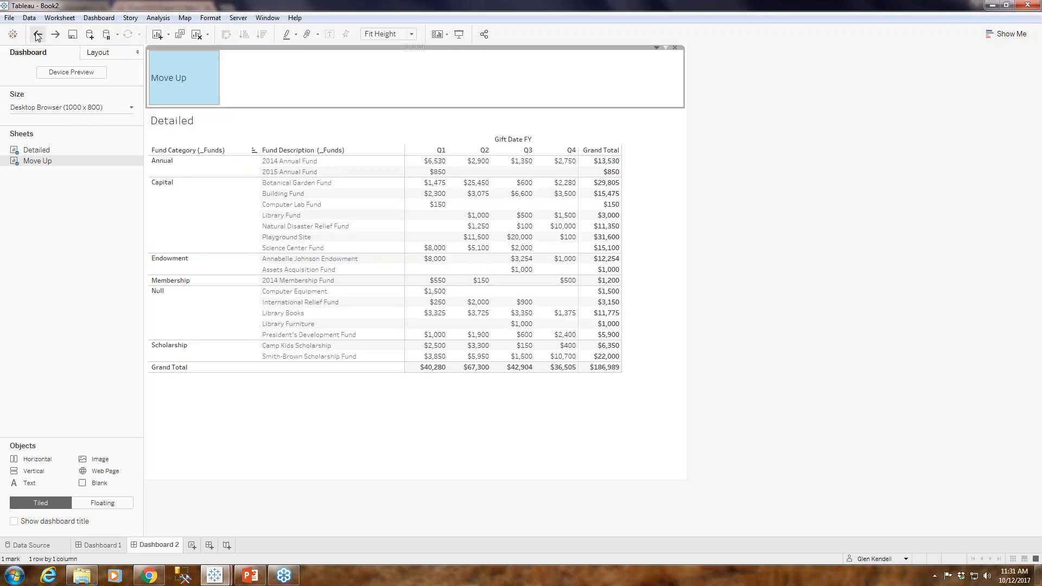
click(178, 80)
click(179, 80)
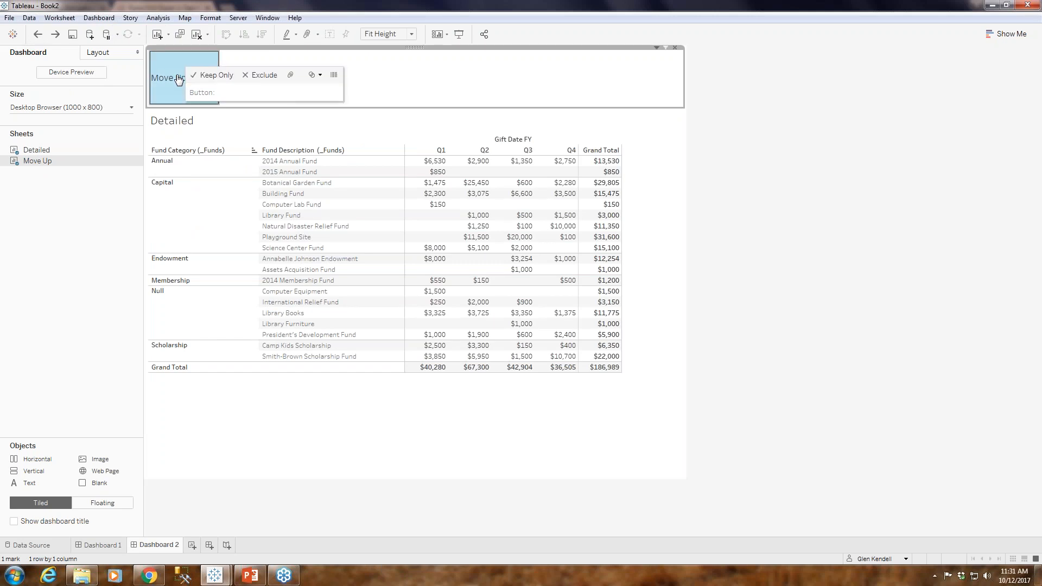
click(178, 82)
Step: Reopen the dashboard actions and set the Move Down filter action to run on Select
click(101, 18)
click(119, 131)
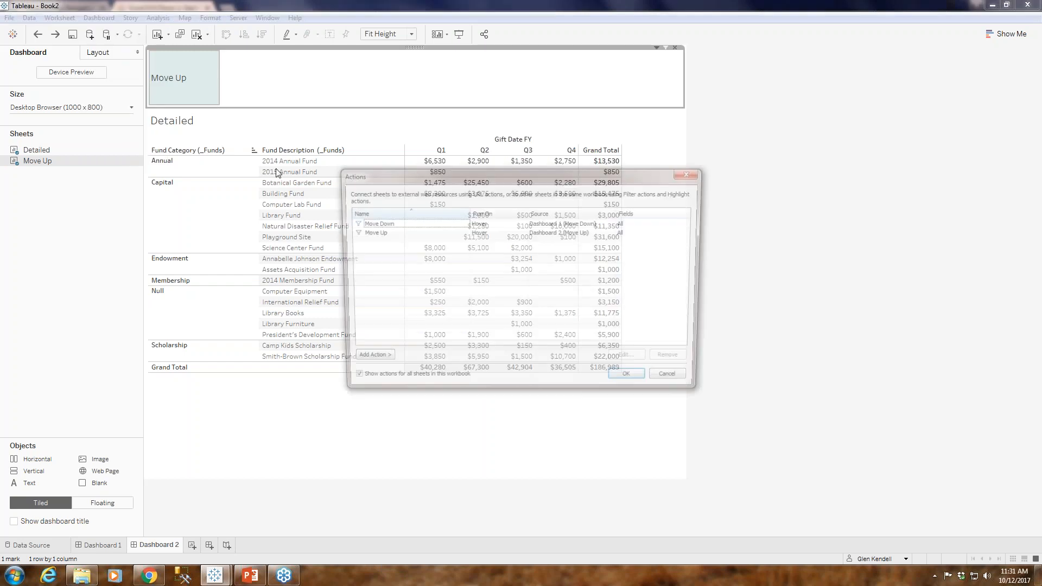
click(408, 228)
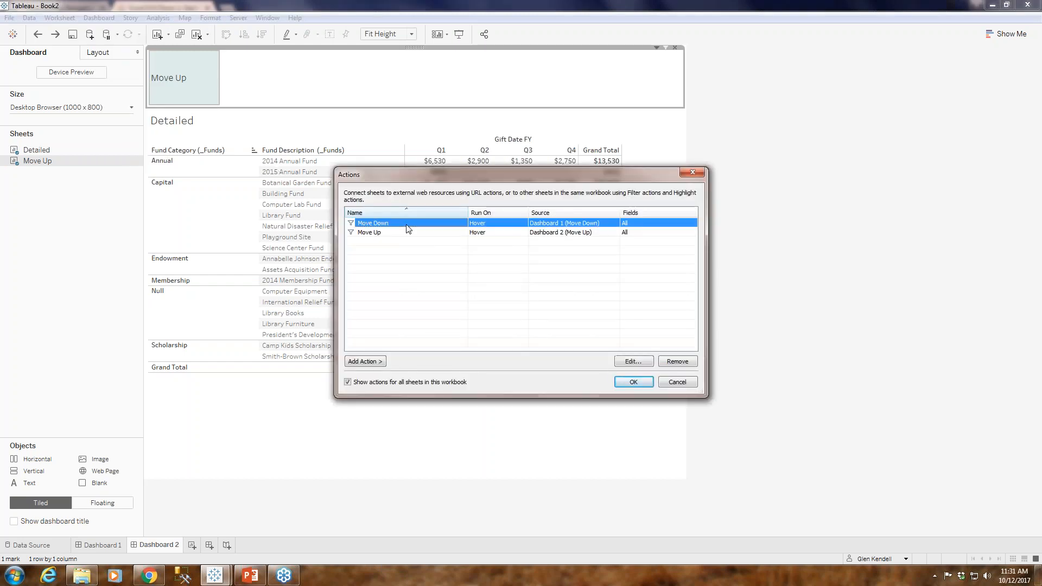
click(634, 361)
click(586, 180)
click(591, 455)
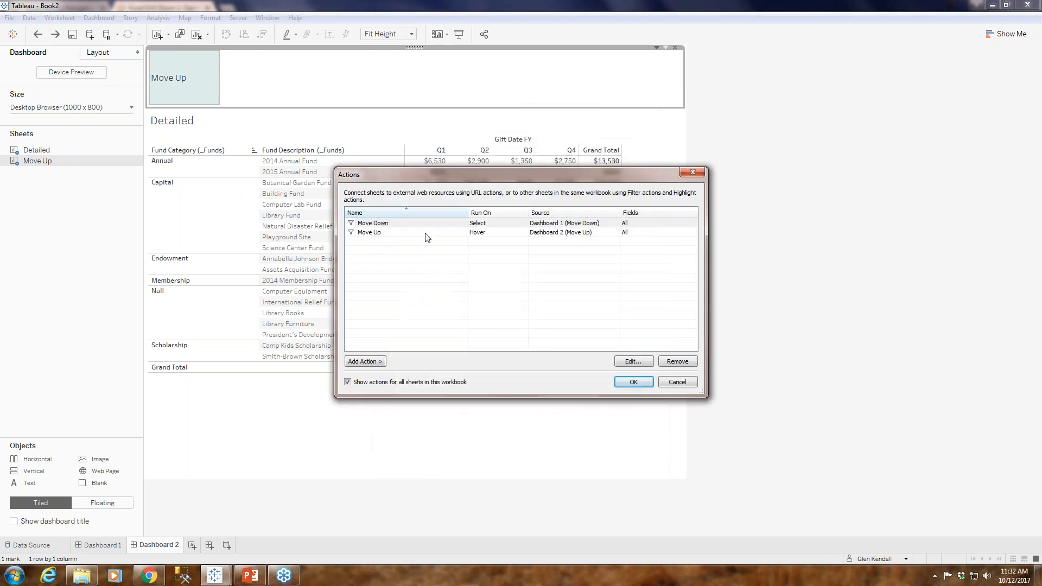
Step: Set the Move Up filter action to run on Select and apply the dashboard actions
click(427, 233)
click(622, 362)
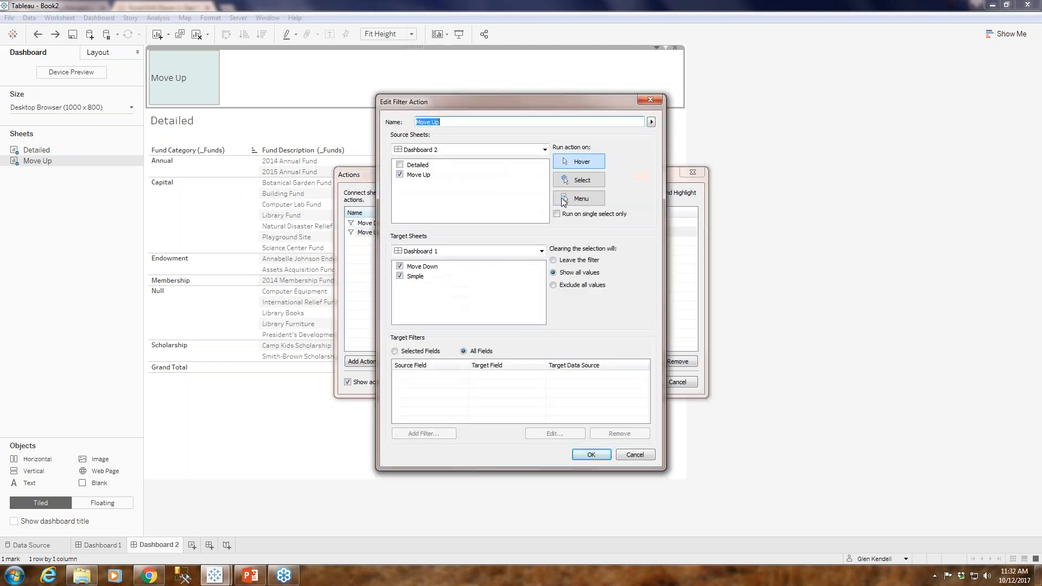
click(586, 182)
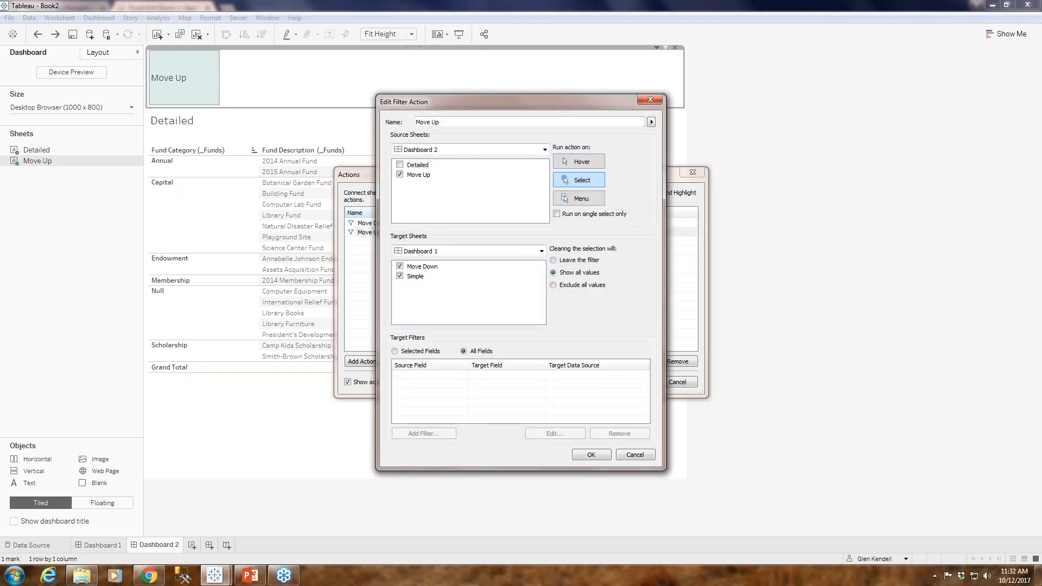
click(593, 458)
click(633, 383)
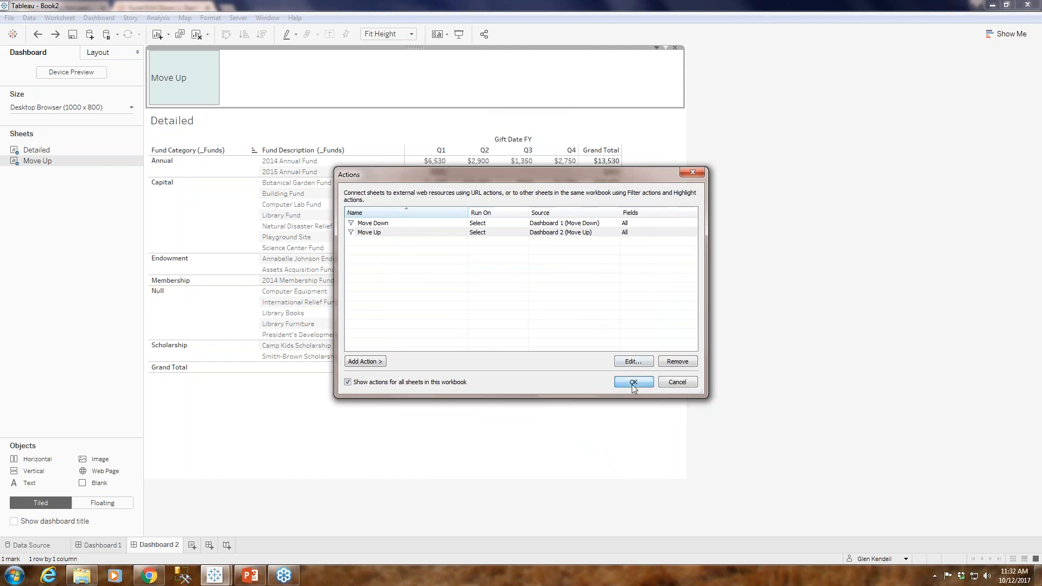
Step: Test the Move Up and Move Down buttons by switching repeatedly between the two dashboards, ending on Dashboard 1
click(169, 81)
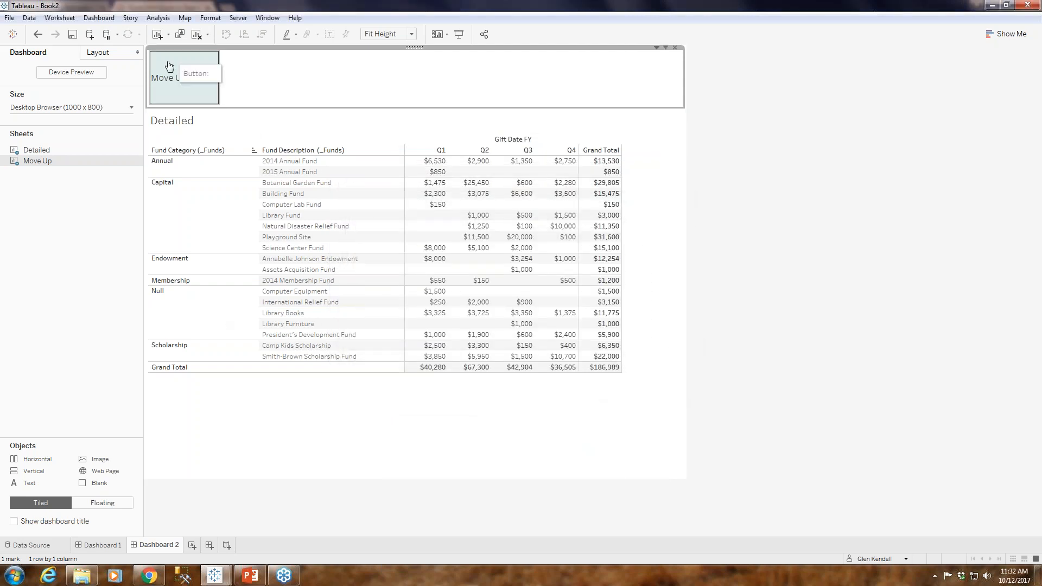
click(168, 80)
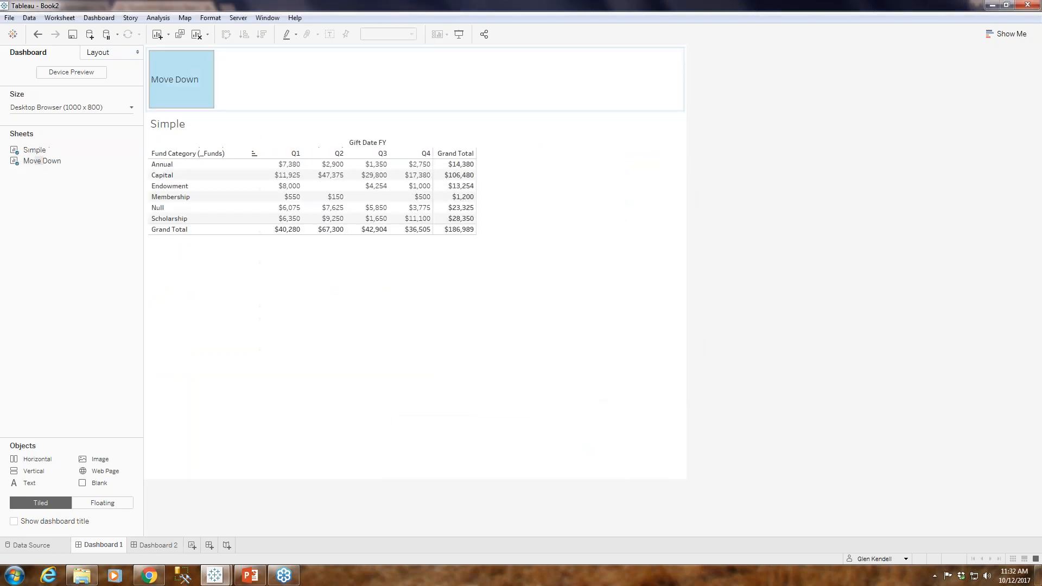
click(183, 88)
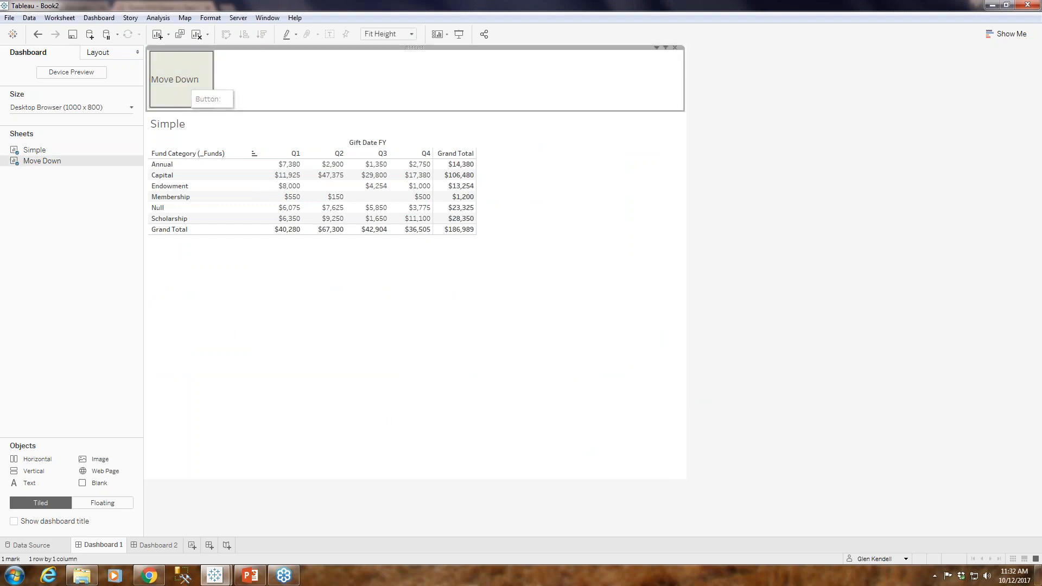
click(183, 88)
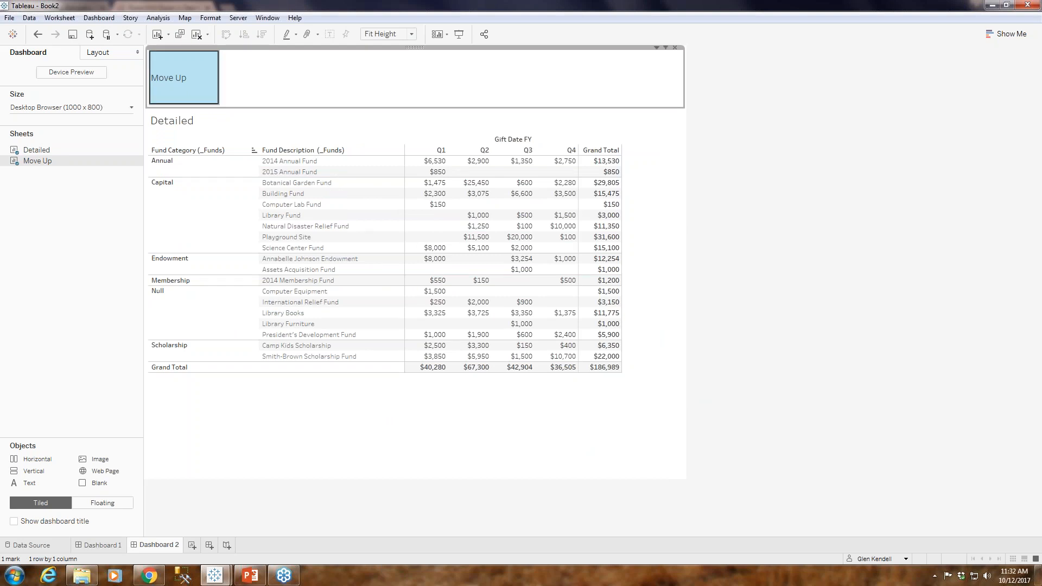
click(183, 88)
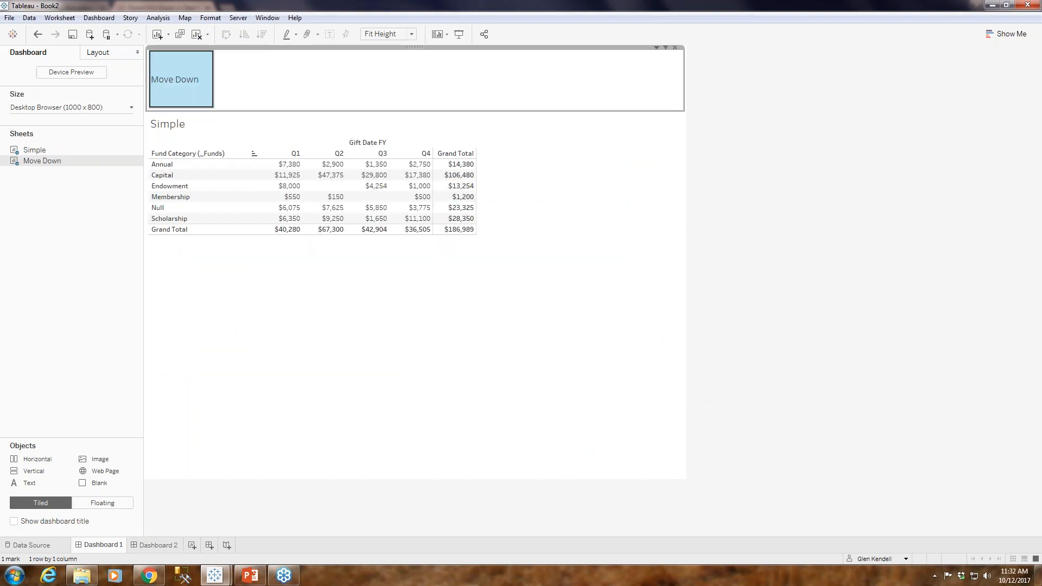
click(183, 88)
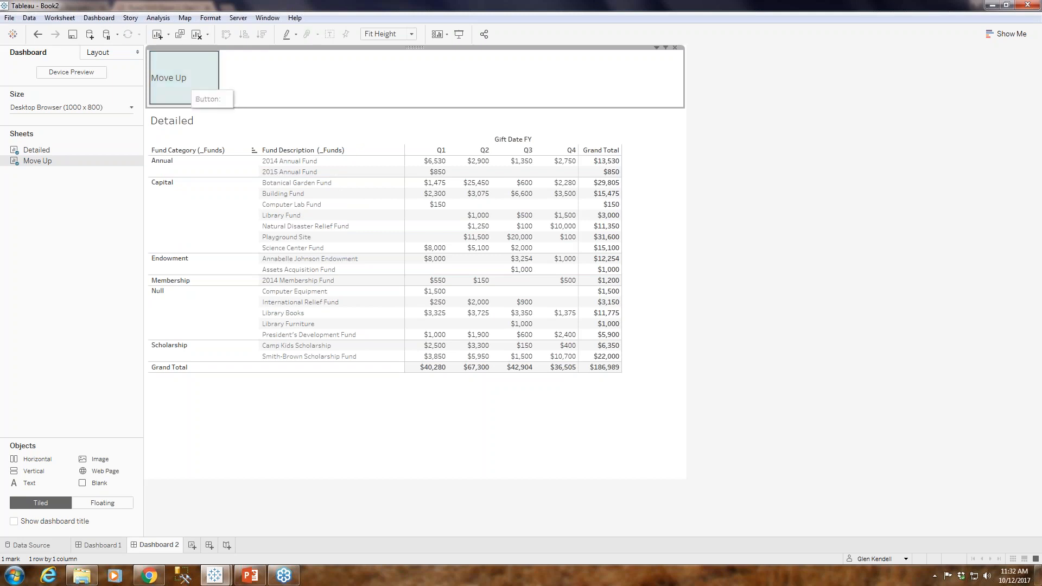
click(187, 89)
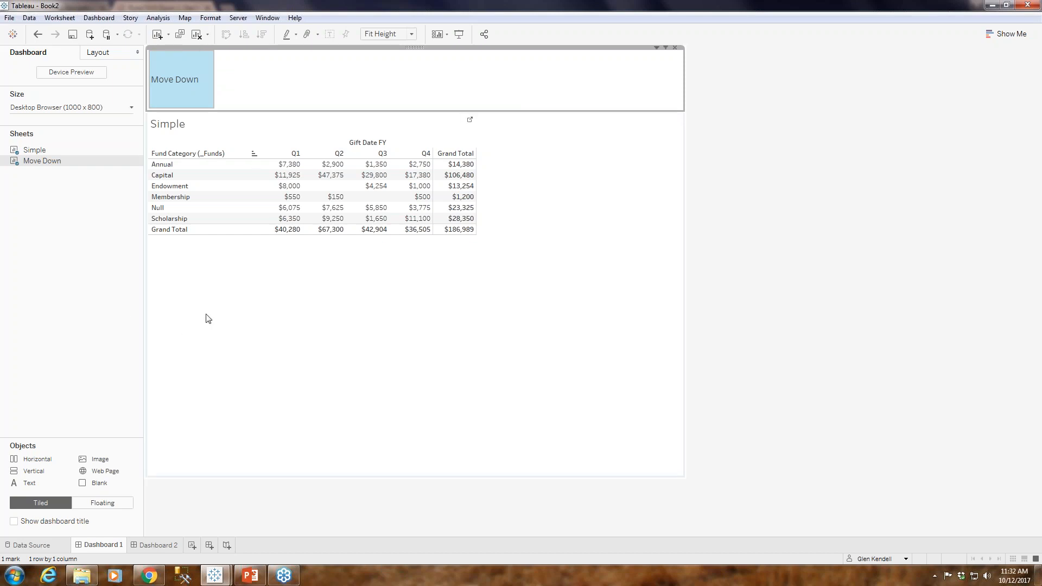
Step: Unhide the Simple worksheet used in Dashboard 1 and the Detailed worksheet used in Dashboard 2
drag(87, 163, 144, 350)
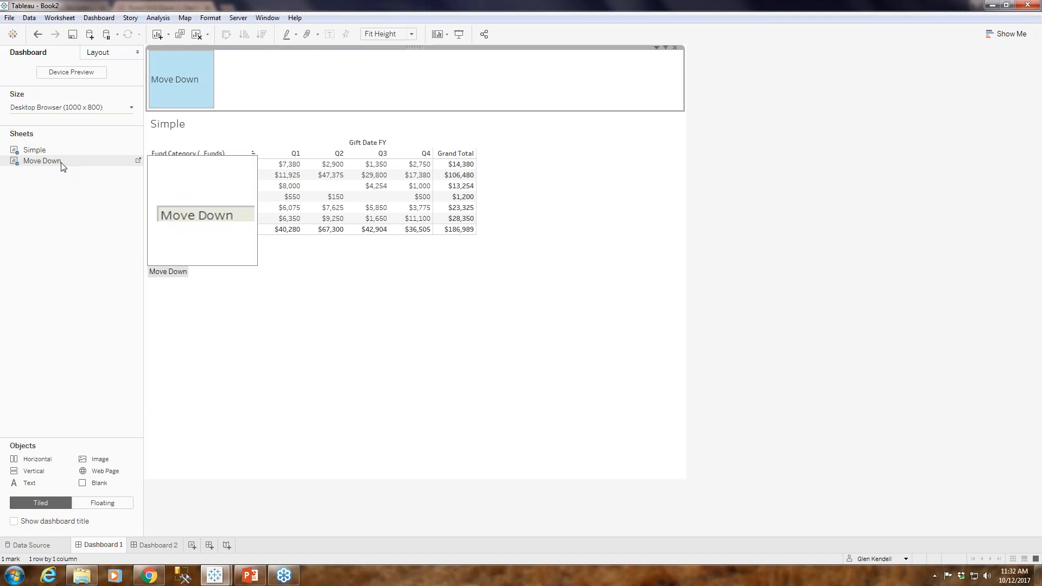
right_click(35, 152)
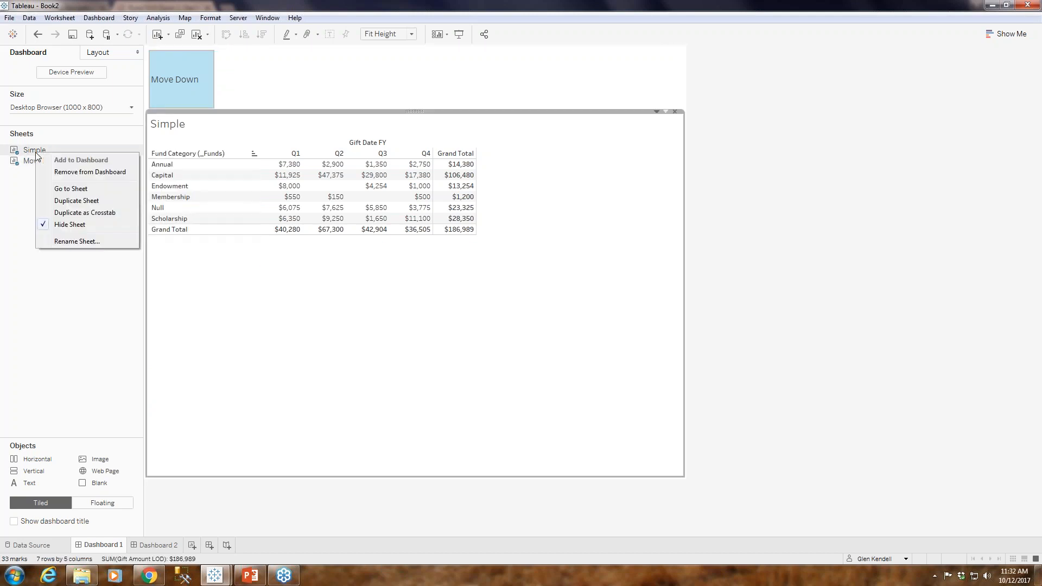
click(70, 224)
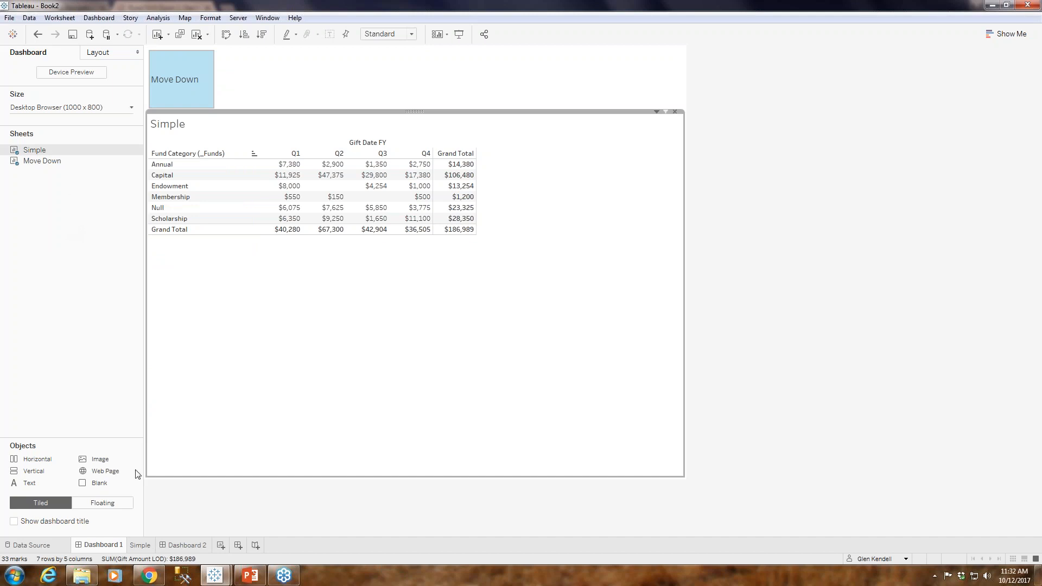
click(182, 545)
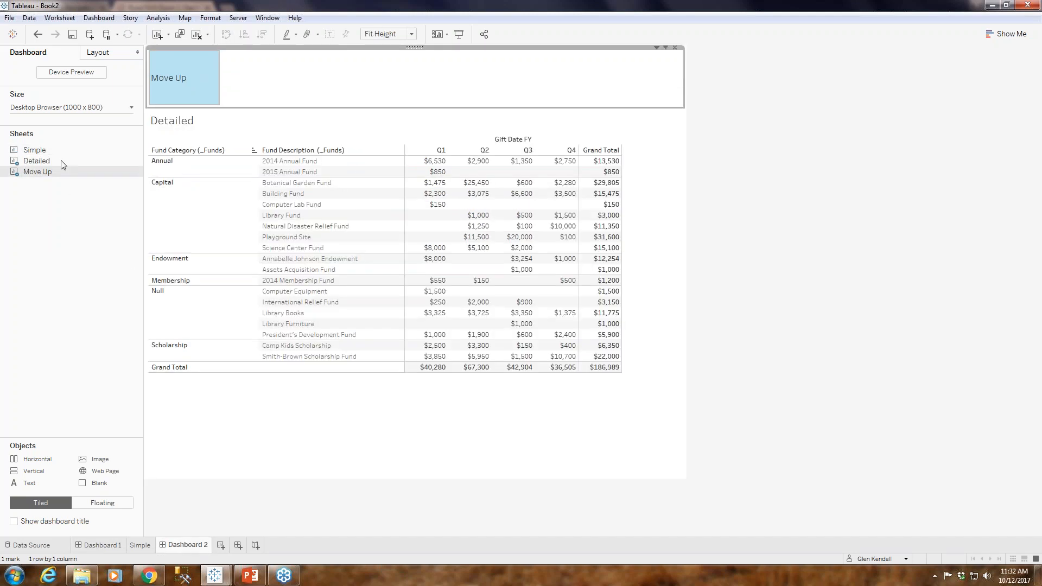
right_click(47, 161)
click(81, 232)
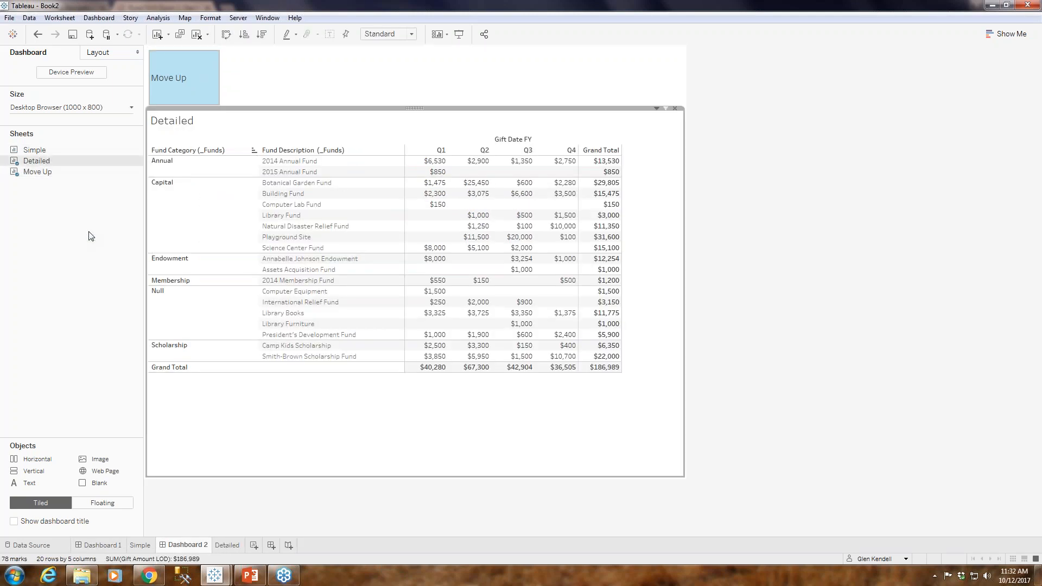
Step: Open the Simple worksheet and expand the _Funds dimension folder to examine its fields
click(138, 545)
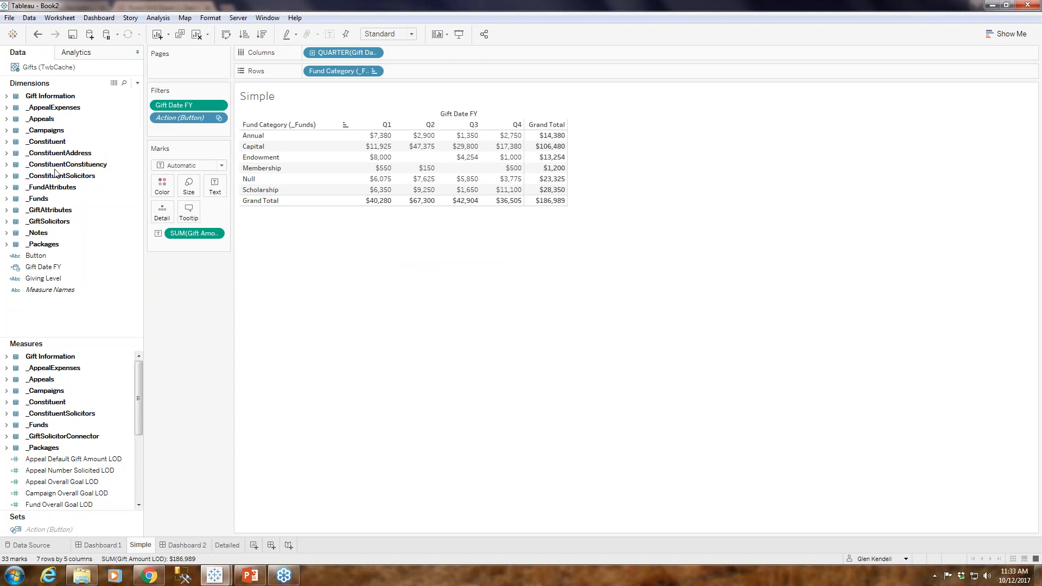
click(6, 200)
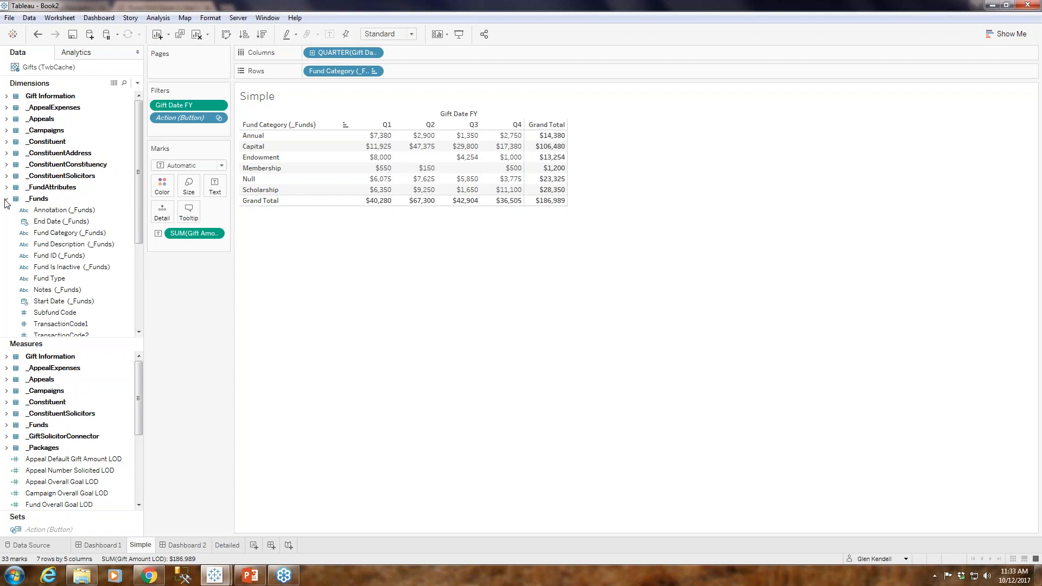
drag(139, 214, 138, 246)
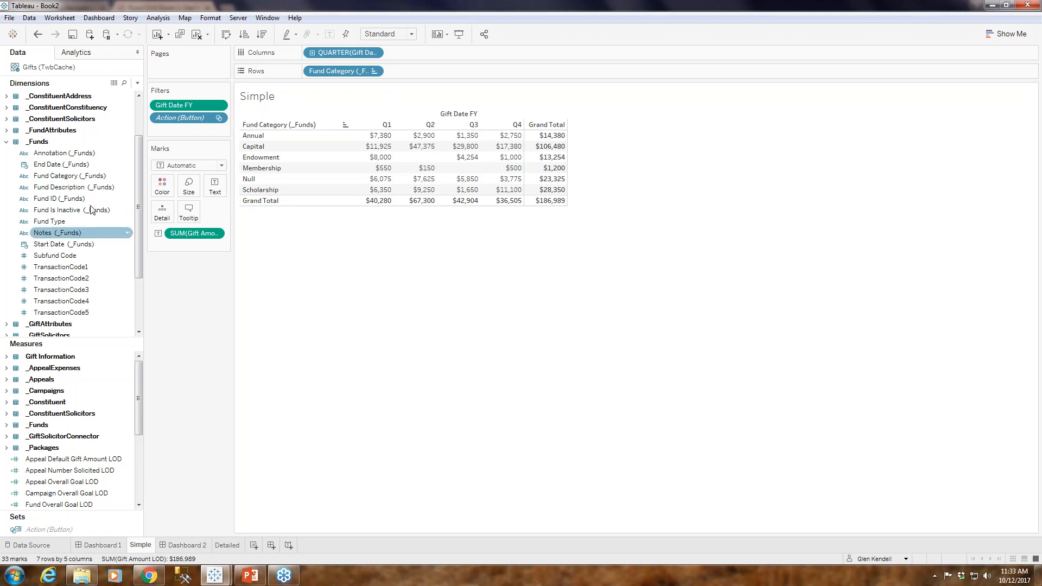
Step: Collapse the _Funds dimension folder and create a new blank workbook
click(6, 142)
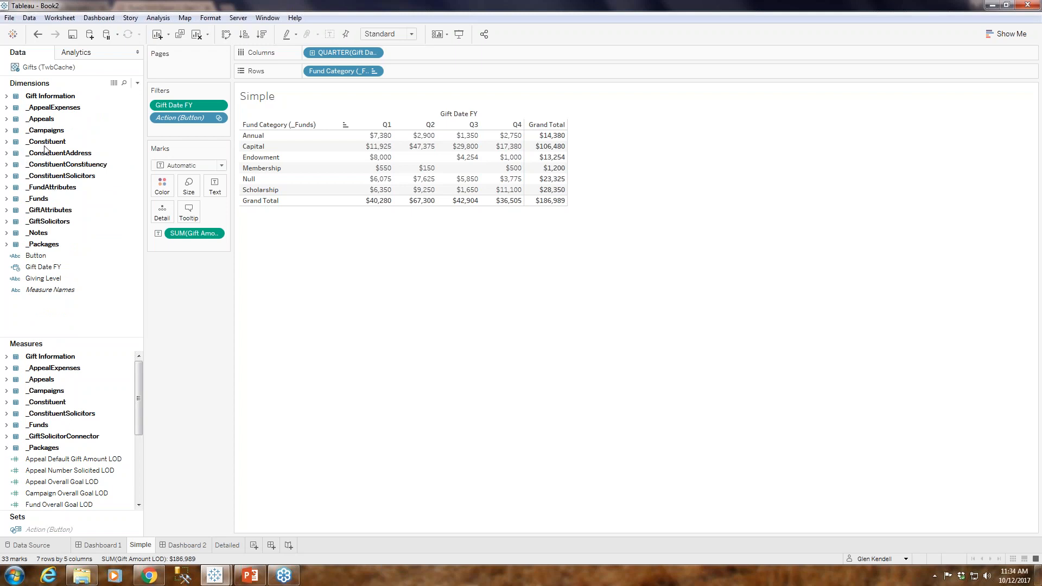
click(10, 18)
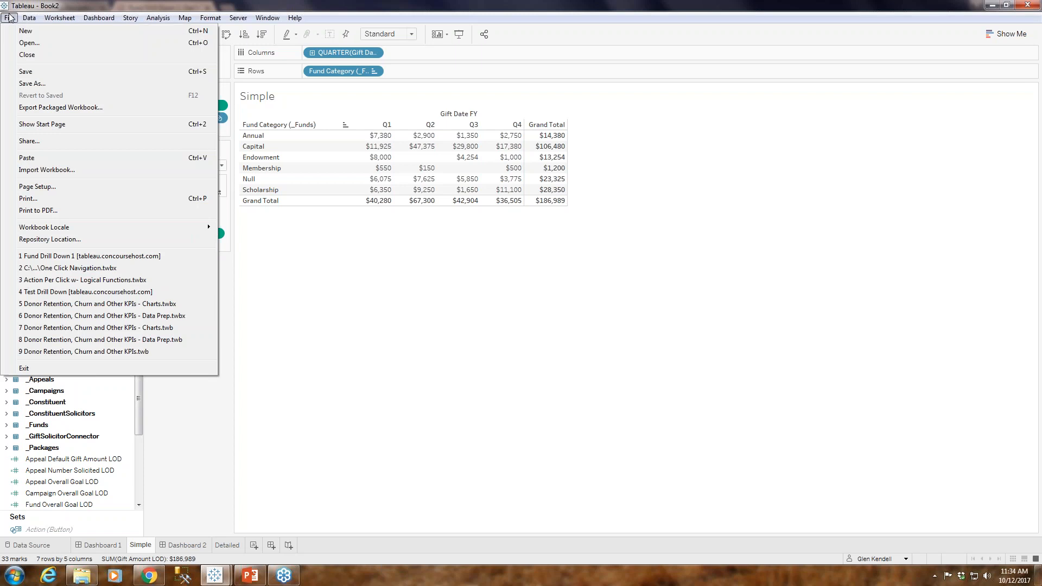
click(29, 31)
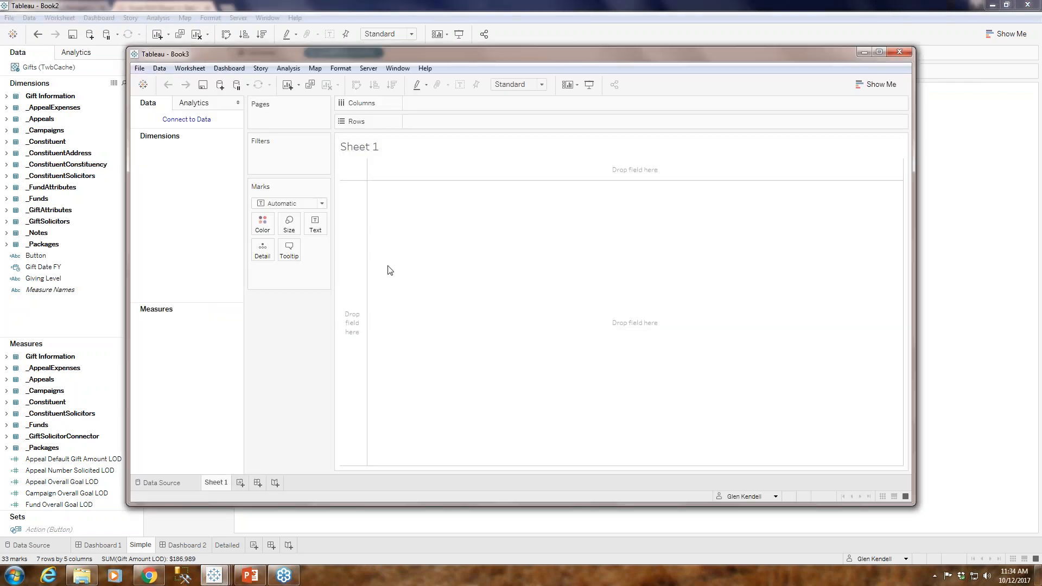
Step: Review the data connection types and browse for other file sources in the new workbook, dismissing both without connecting
click(173, 119)
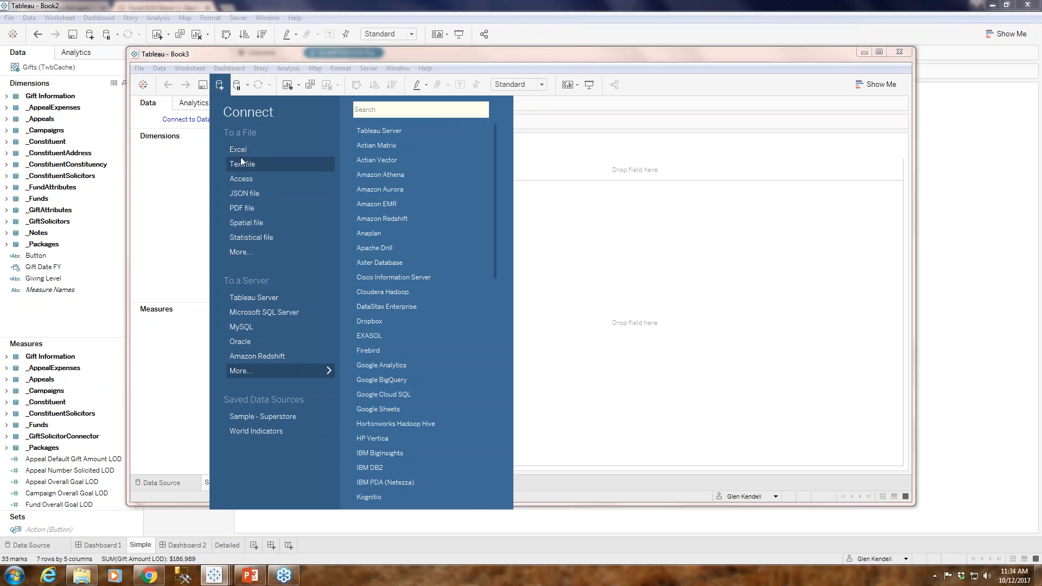
click(243, 253)
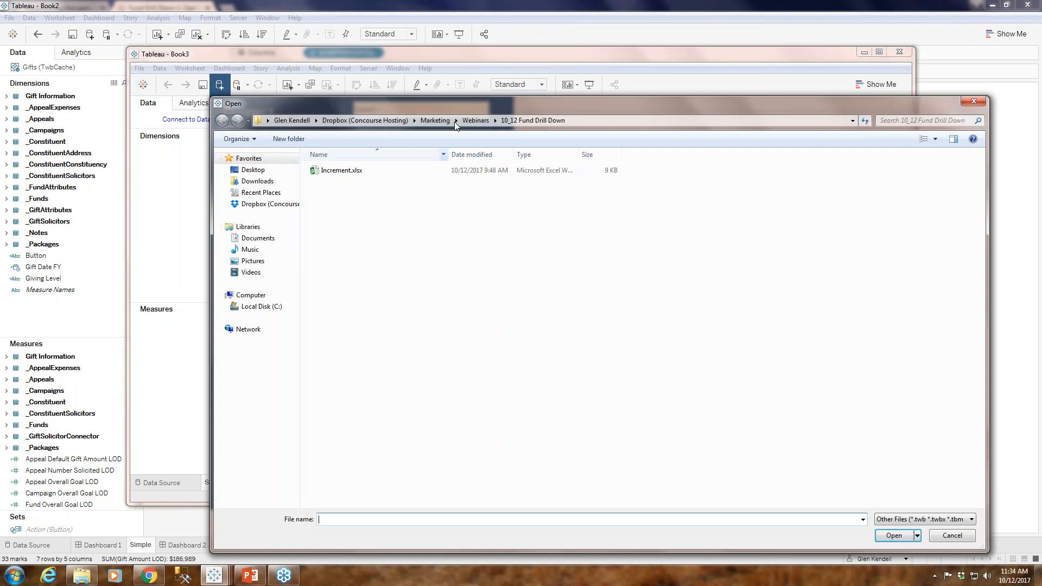
drag(438, 104, 255, 20)
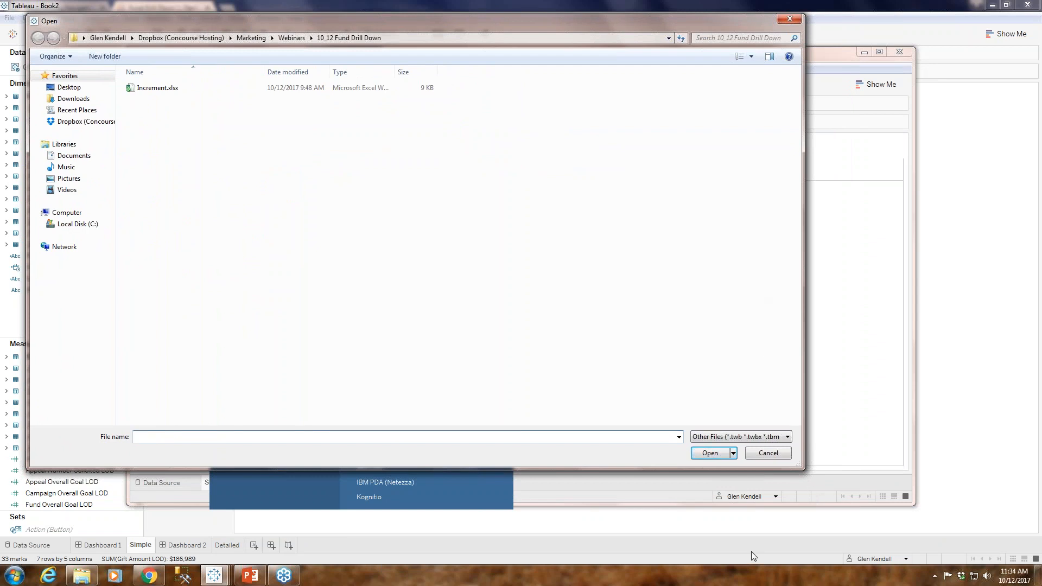
drag(731, 21, 705, 12)
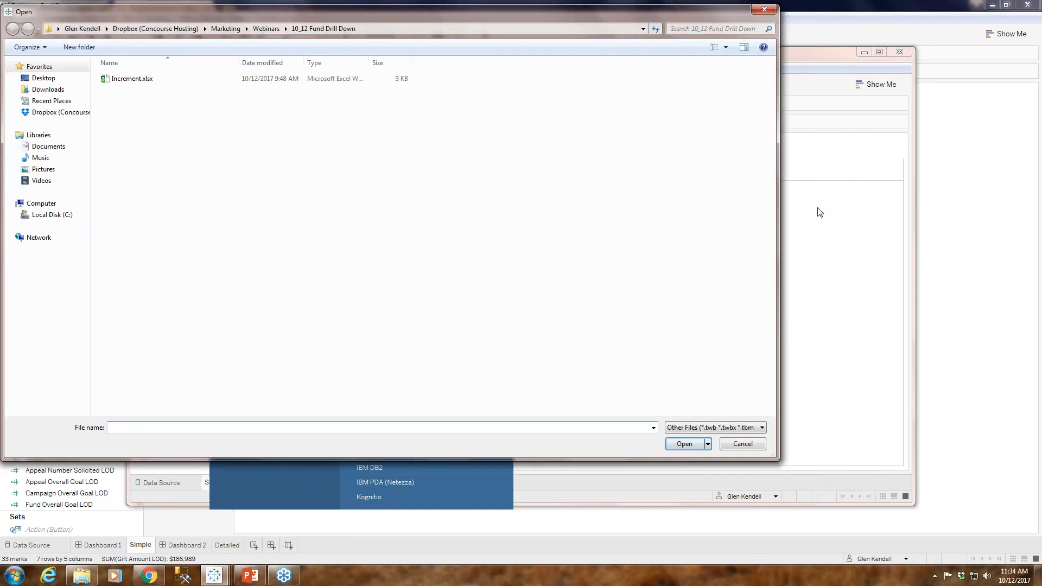
click(765, 10)
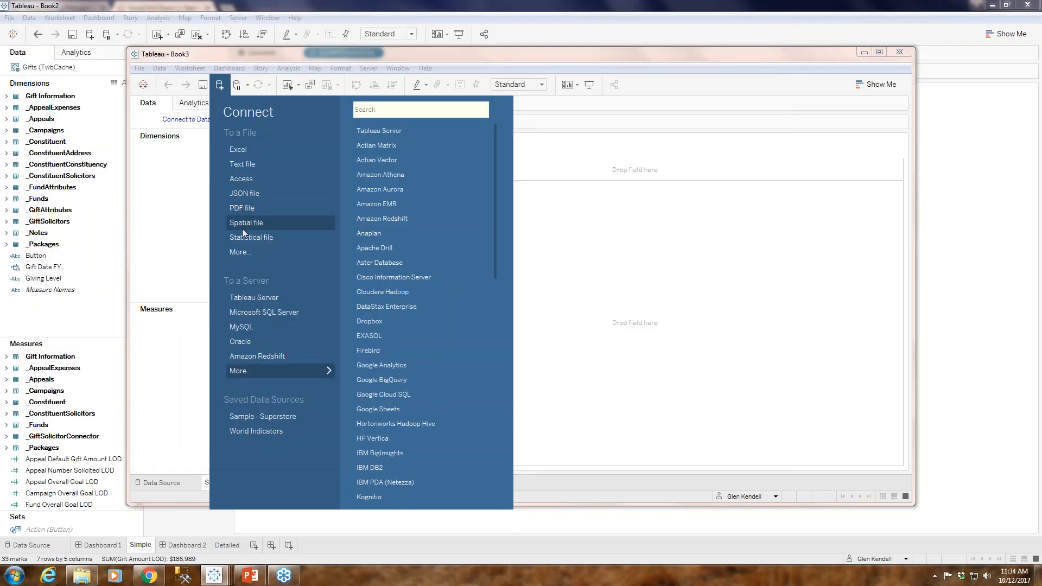
click(219, 84)
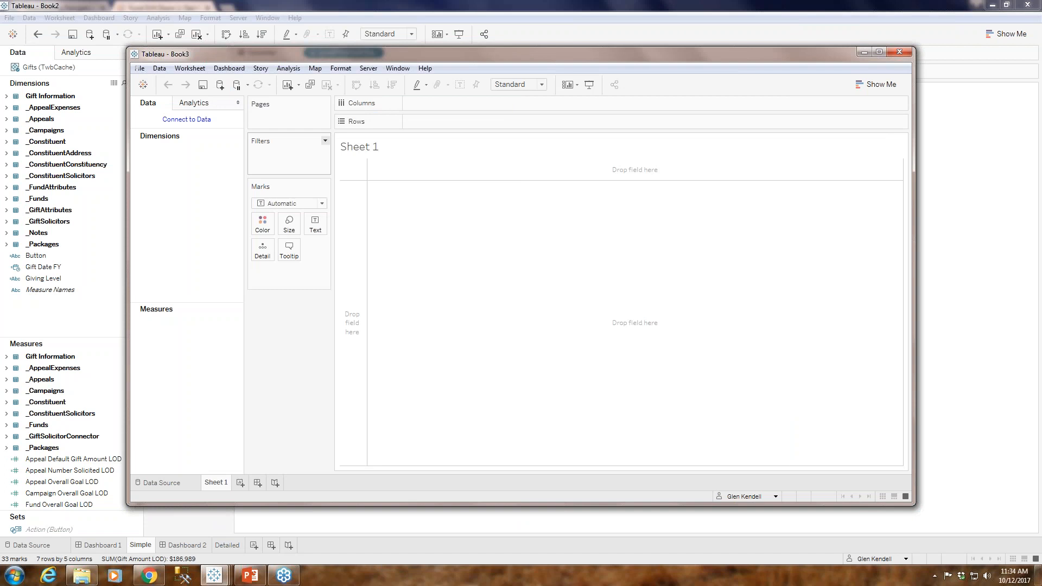
Step: Check the installed Tableau version and close the new blank workbook
click(190, 69)
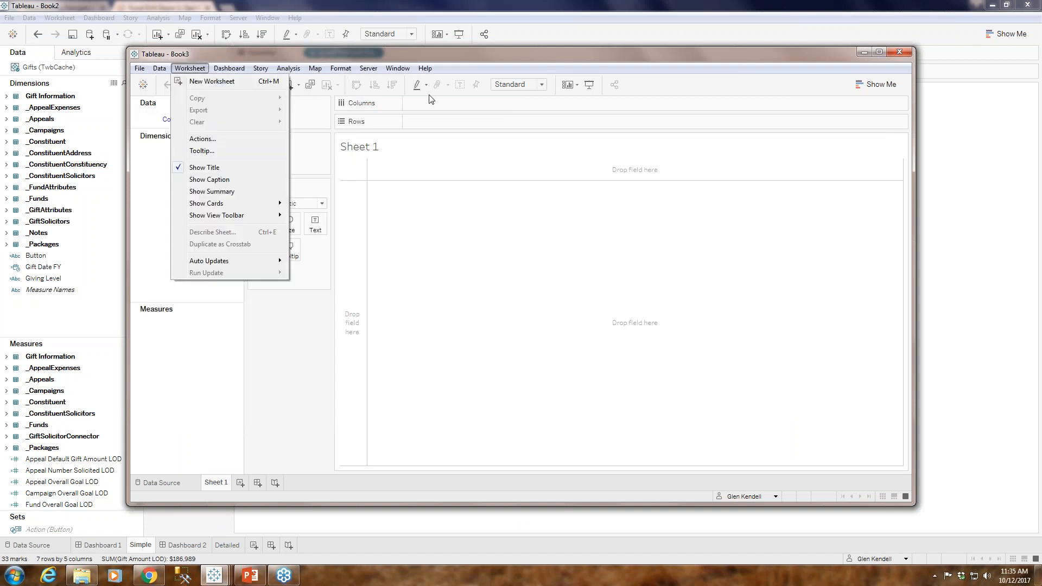
click(425, 69)
click(449, 198)
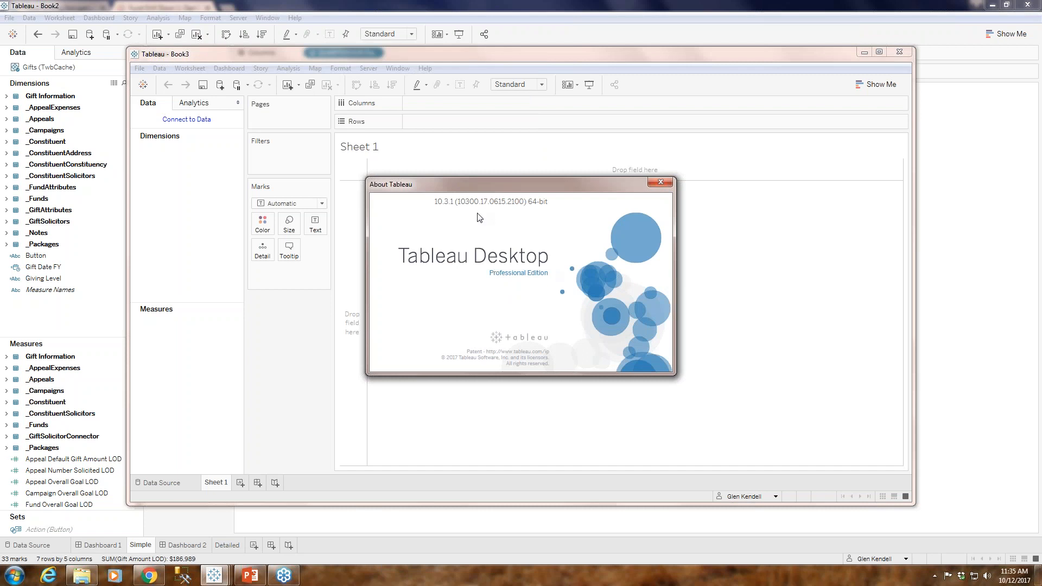
click(661, 182)
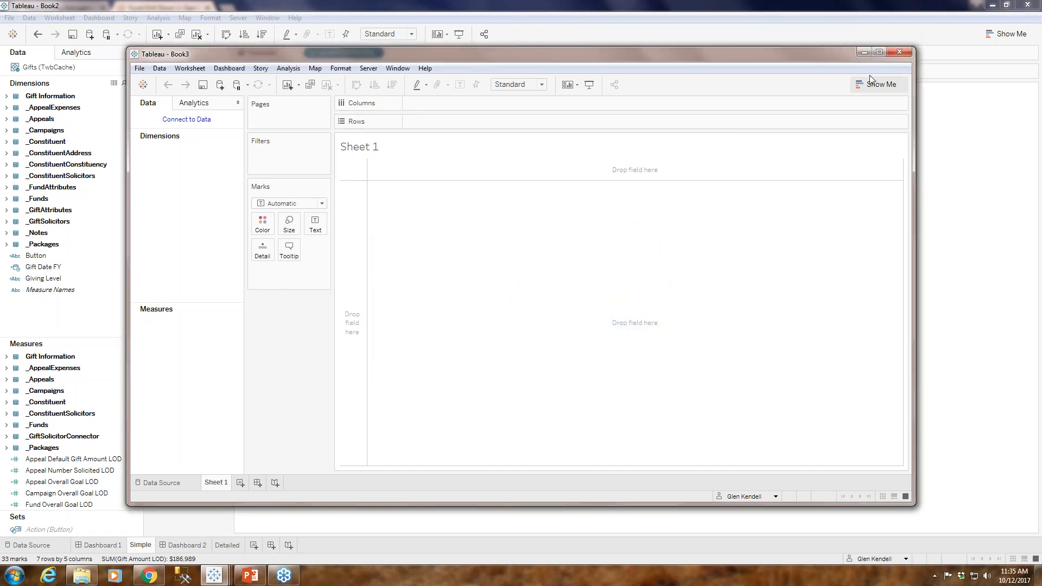
click(900, 52)
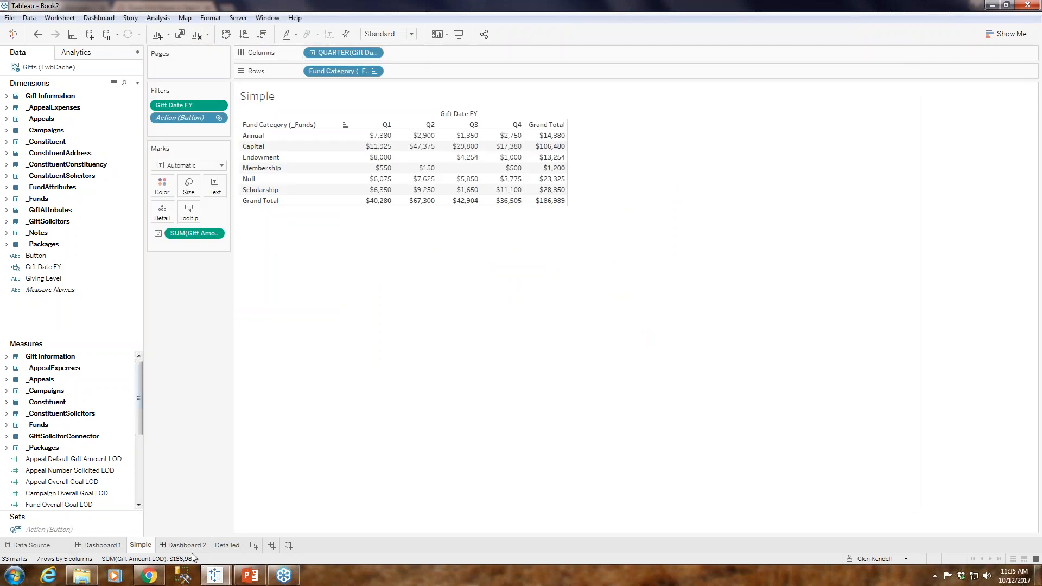
Step: Reorder the sheets as Simple, Detailed, Dashboard 1 and Dashboard 2
click(105, 546)
drag(105, 546, 209, 547)
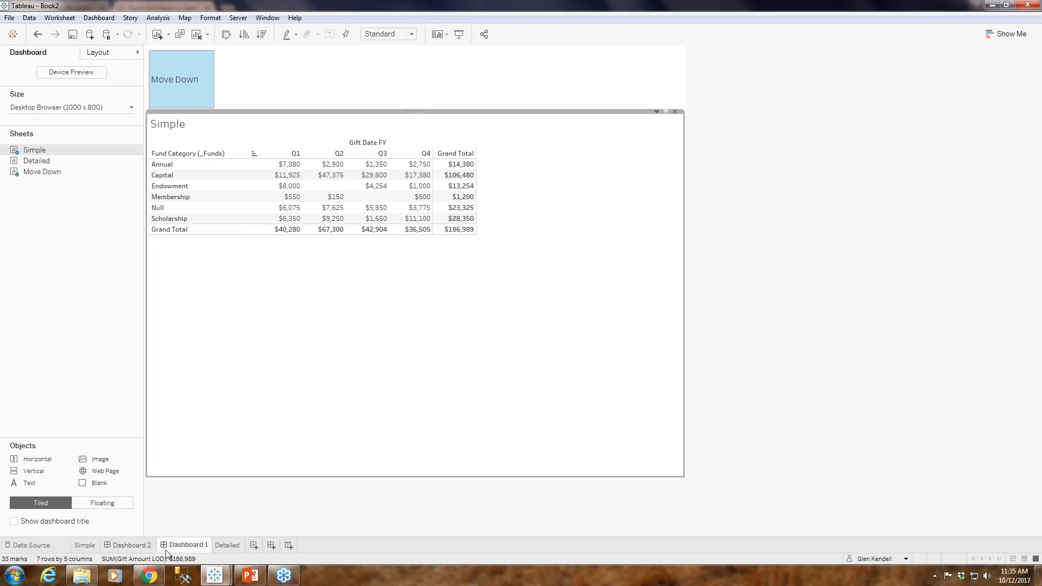
click(224, 545)
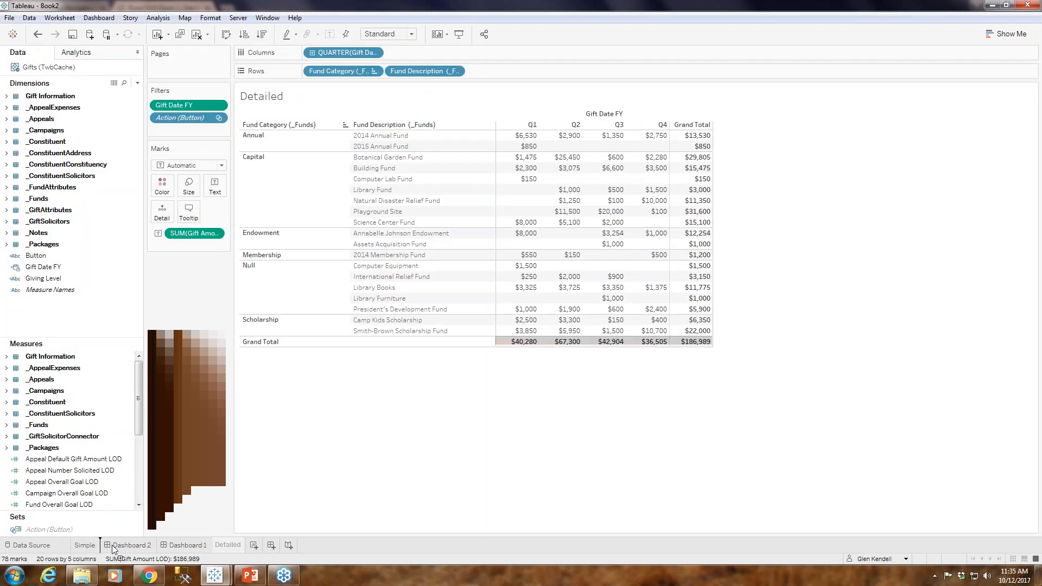
drag(100, 547, 99, 546)
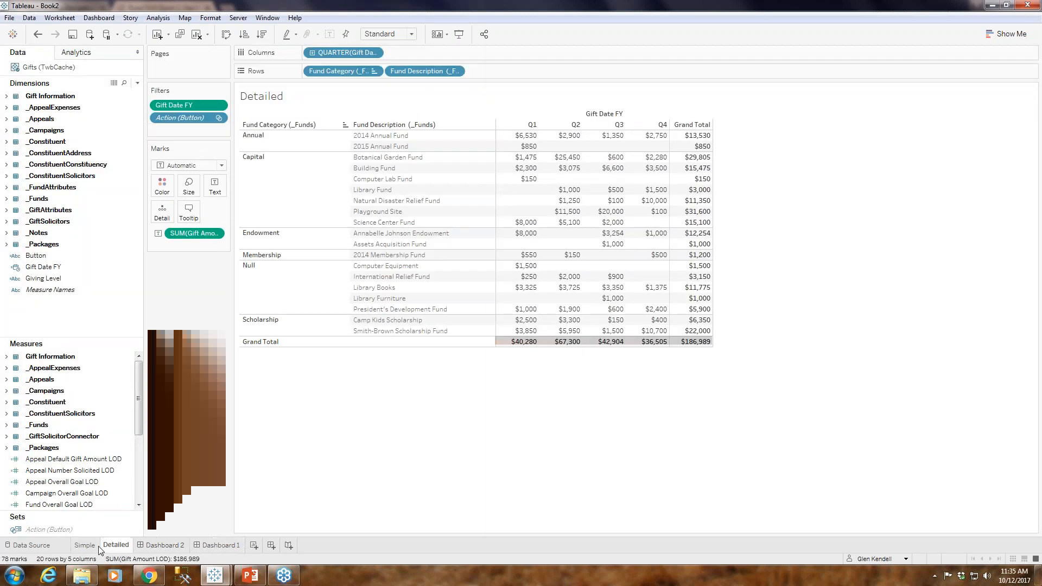
click(170, 548)
click(227, 548)
drag(161, 551, 212, 548)
click(212, 548)
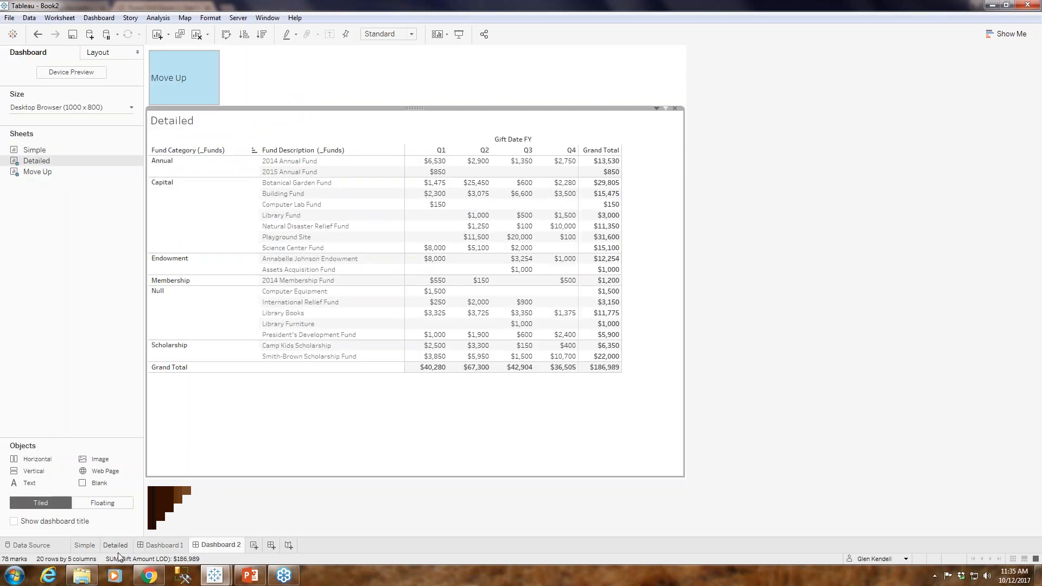
Step: Review the Simple and Detailed worksheets and both dashboards in turn, ending on Detailed
click(116, 546)
click(84, 545)
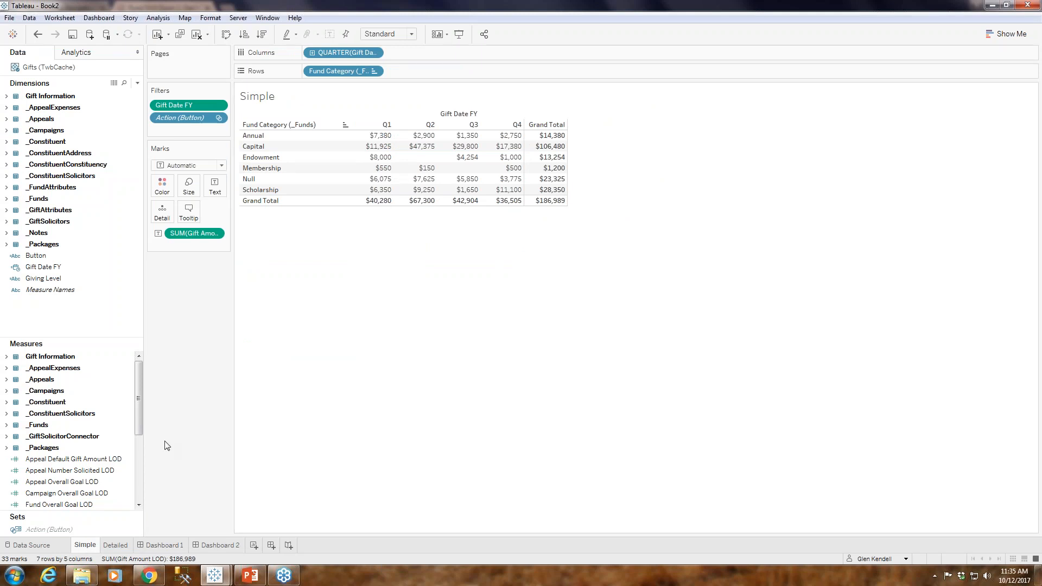
click(113, 546)
click(86, 545)
click(119, 546)
click(158, 545)
click(212, 545)
click(161, 545)
click(116, 545)
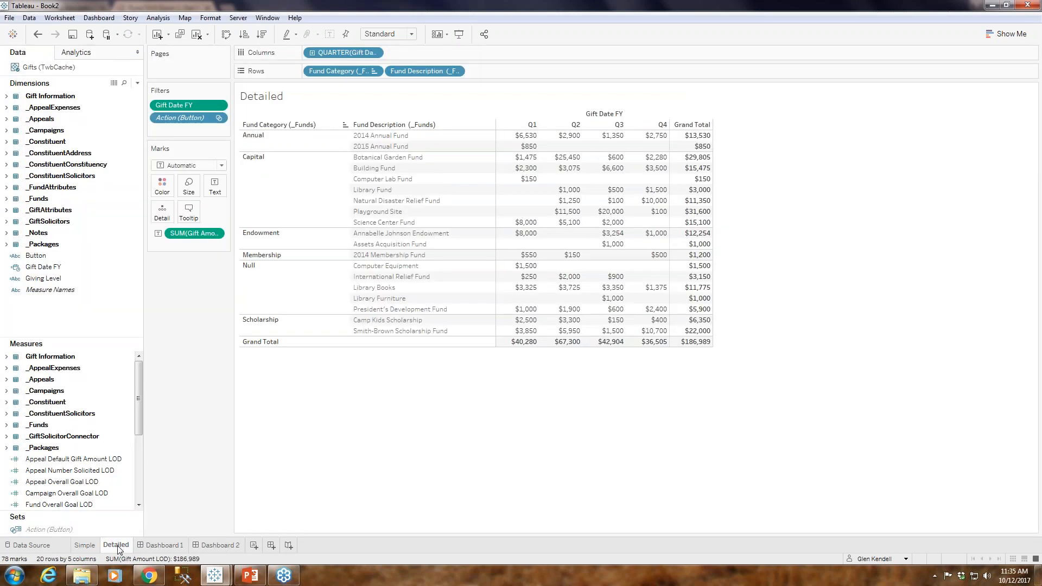
mouse_move(117, 550)
Step: Switch to Chrome and go to the beginning of the VizPainter article on never-ending navigation buttons
click(82, 575)
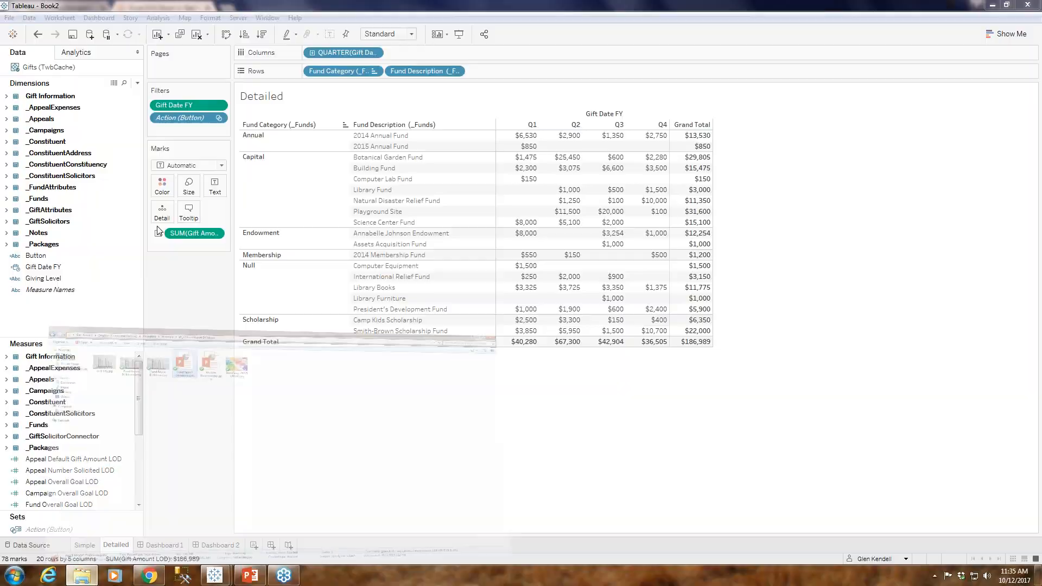
click(150, 576)
click(58, 9)
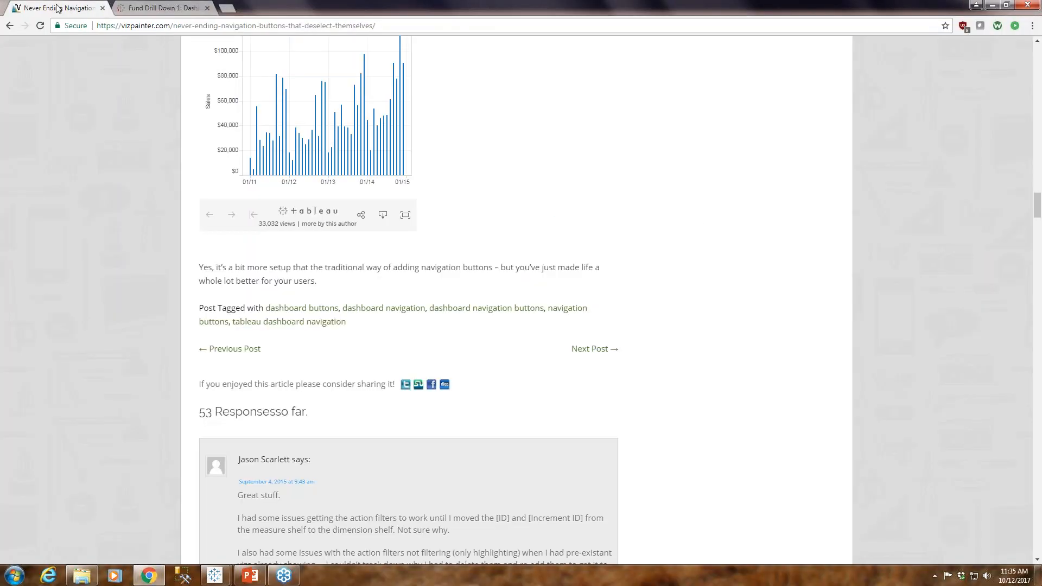
scroll(751, 259, up, 20)
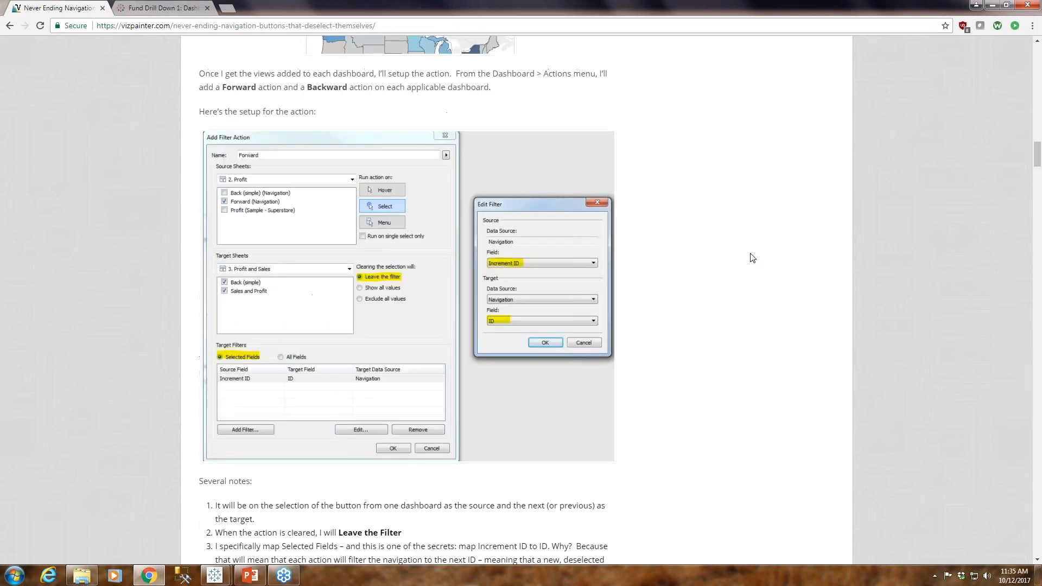
scroll(750, 258, up, 9)
right_click(751, 258)
click(784, 197)
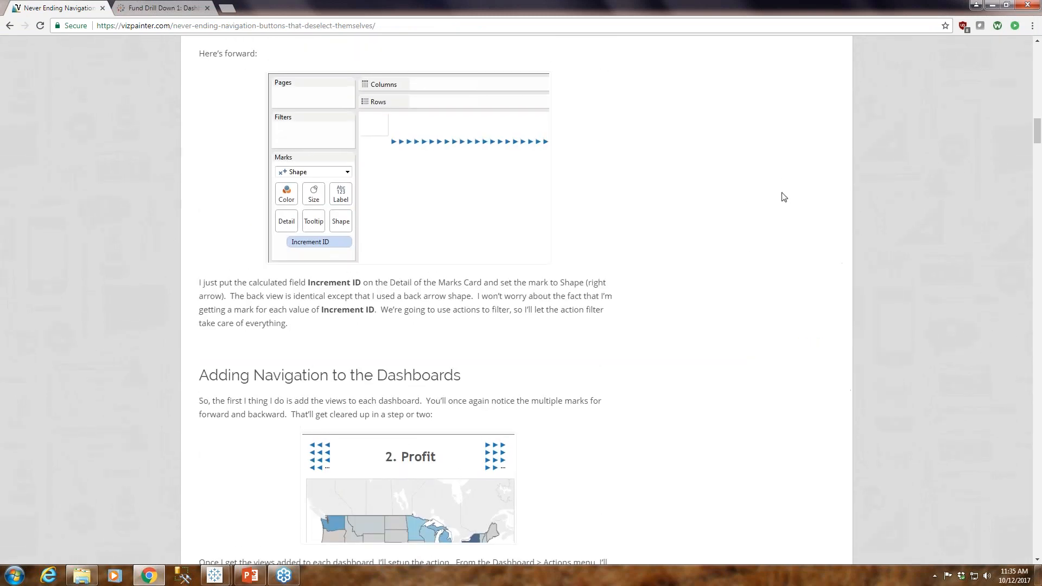
scroll(783, 197, up, 20)
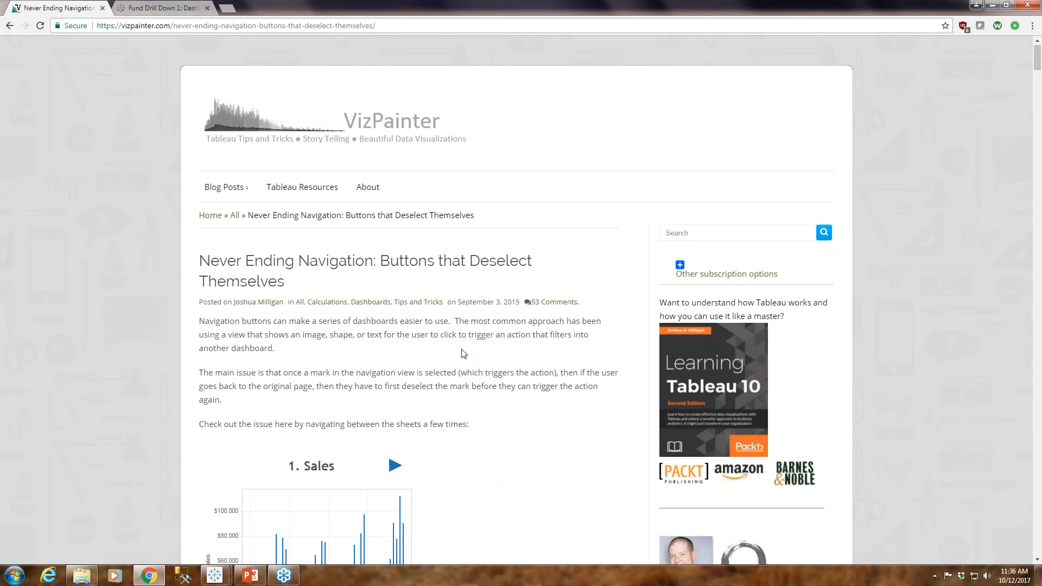
Step: Test the article's first embedded demo by moving forward from Sales to Profit and Sales, and back to Profit
scroll(464, 354, down, 3)
scroll(464, 354, down, 1)
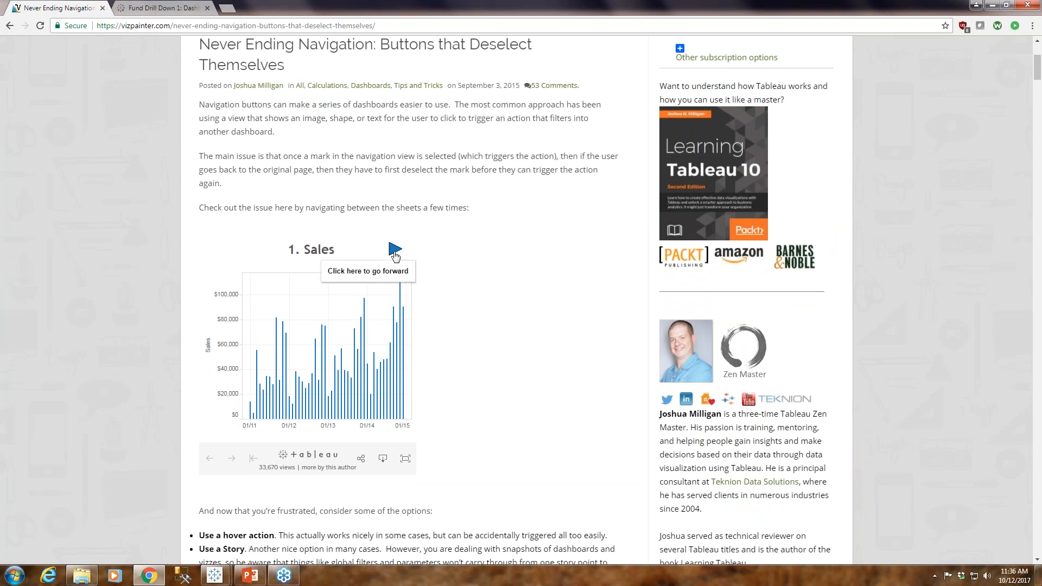
click(394, 251)
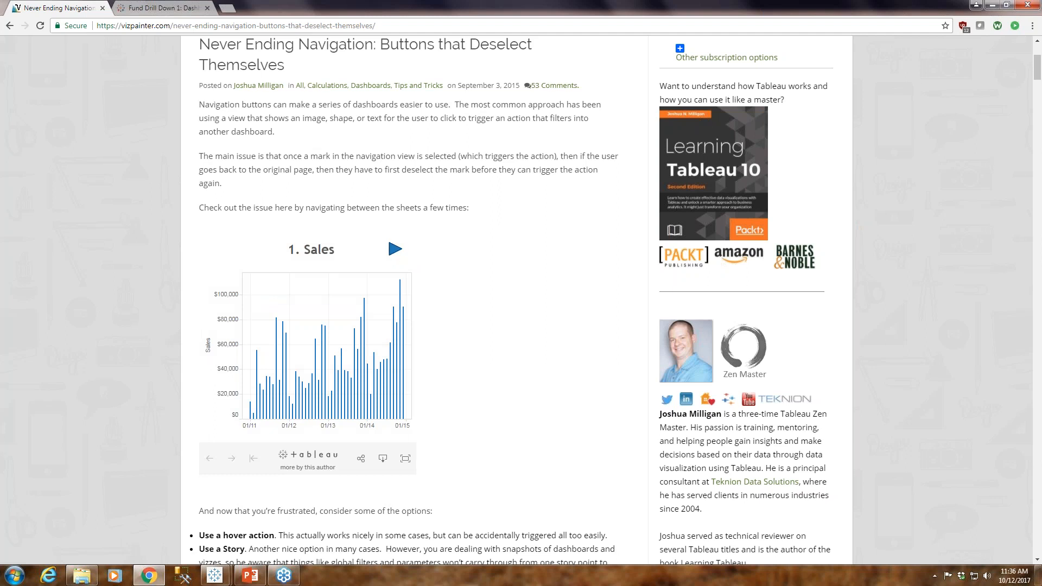
click(395, 250)
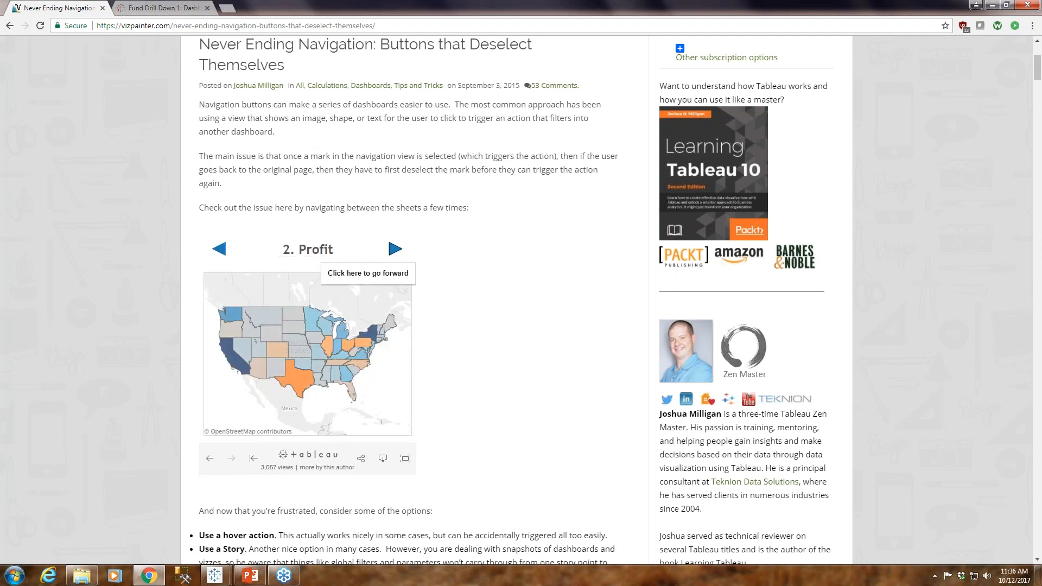
click(395, 250)
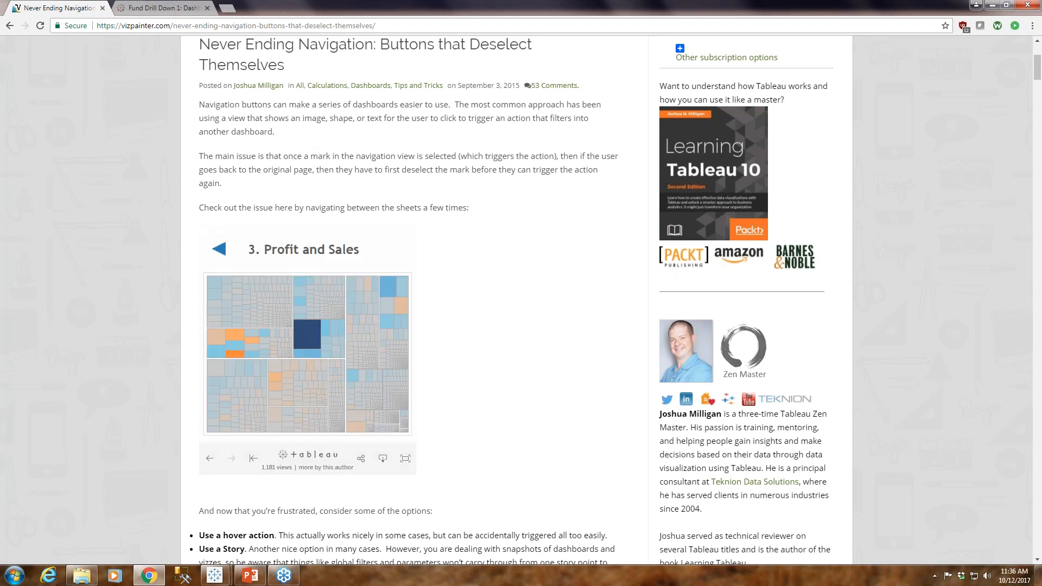
click(219, 251)
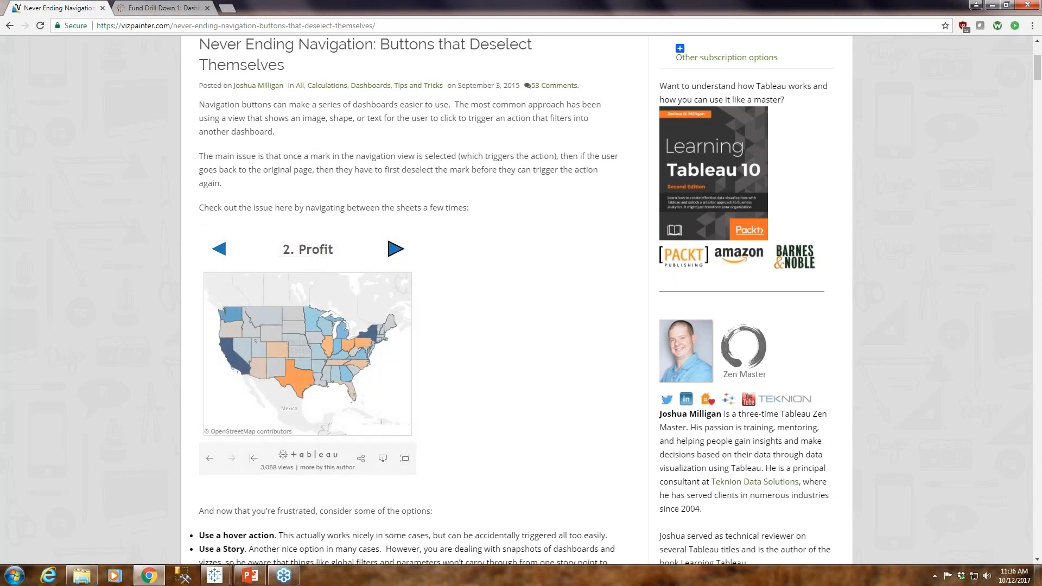
Step: Switch back to the Book2 workbook in Tableau and add a blank worksheet between Detailed and Dashboard 1
mouse_move(216, 576)
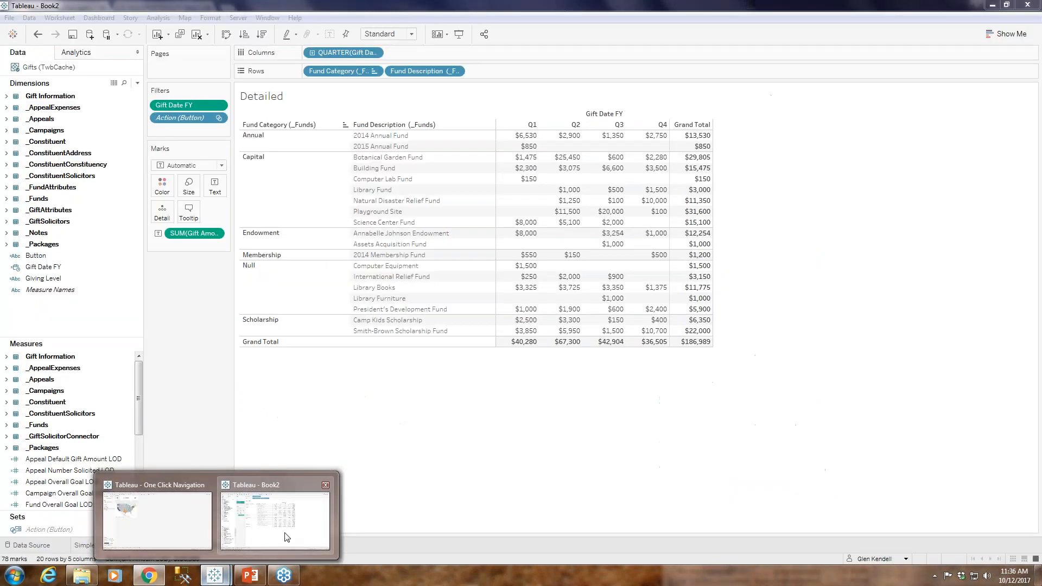
click(286, 537)
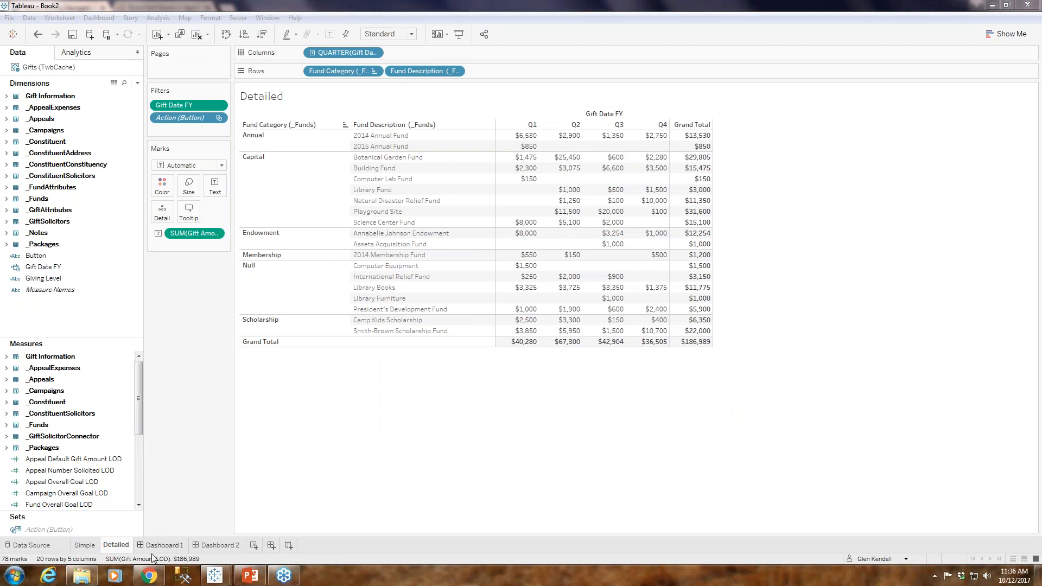
click(254, 545)
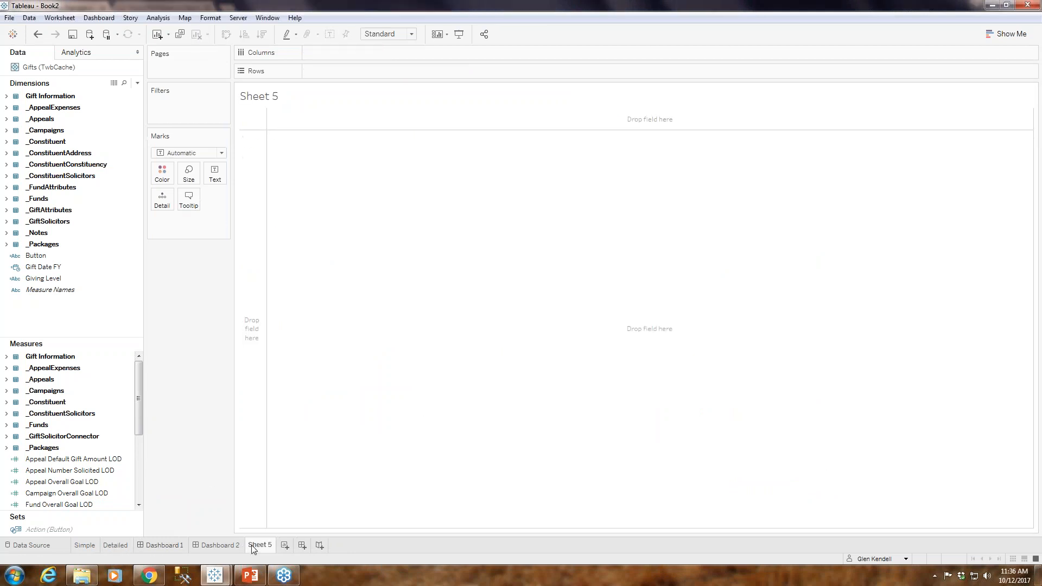
drag(252, 545, 148, 545)
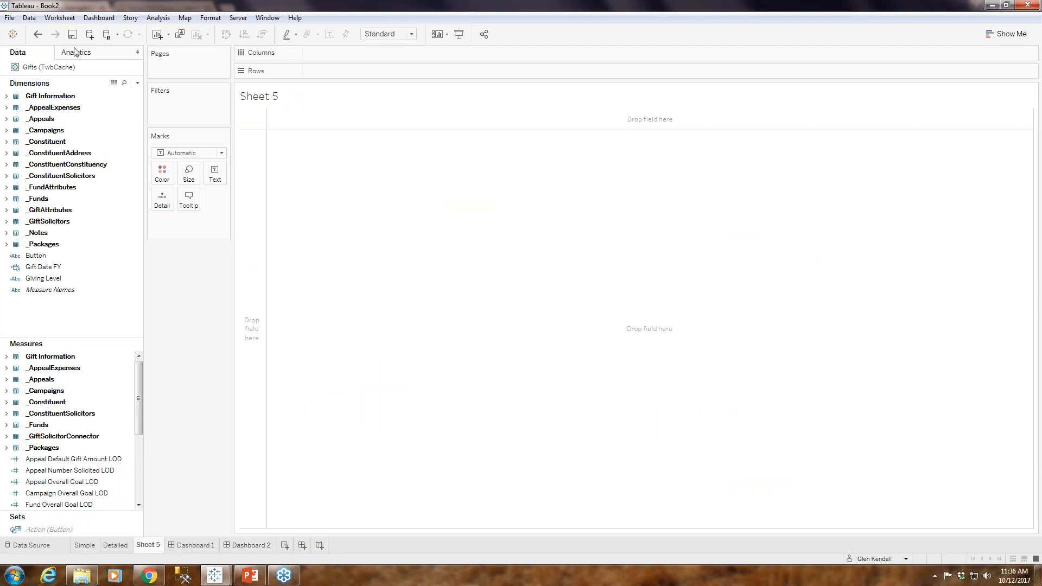
Step: Open Increment.xlsx from the 10_12 Fund Drill Down folder as an additional data source in the workbook
click(9, 19)
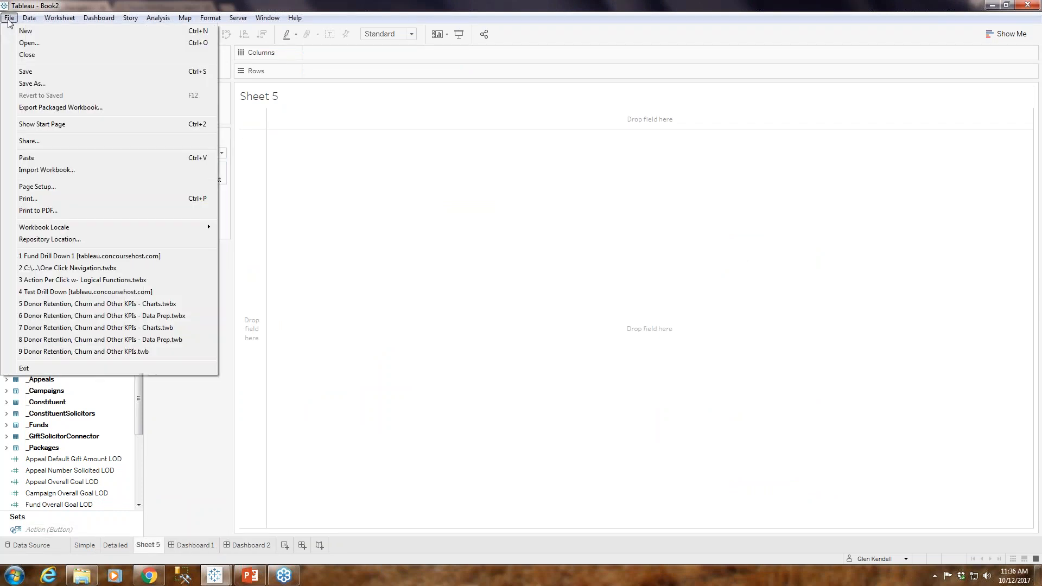
click(25, 43)
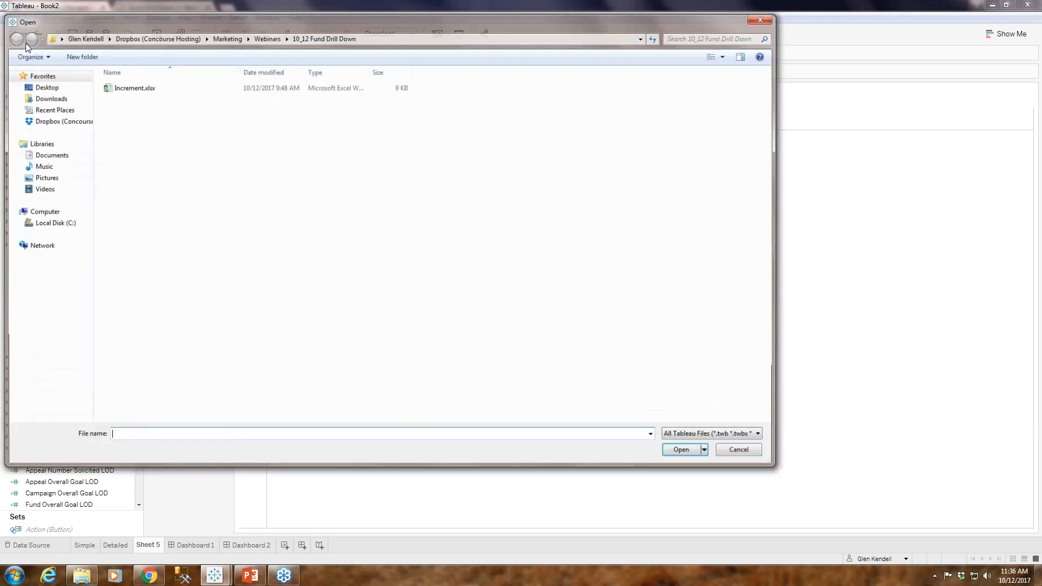
double_click(115, 86)
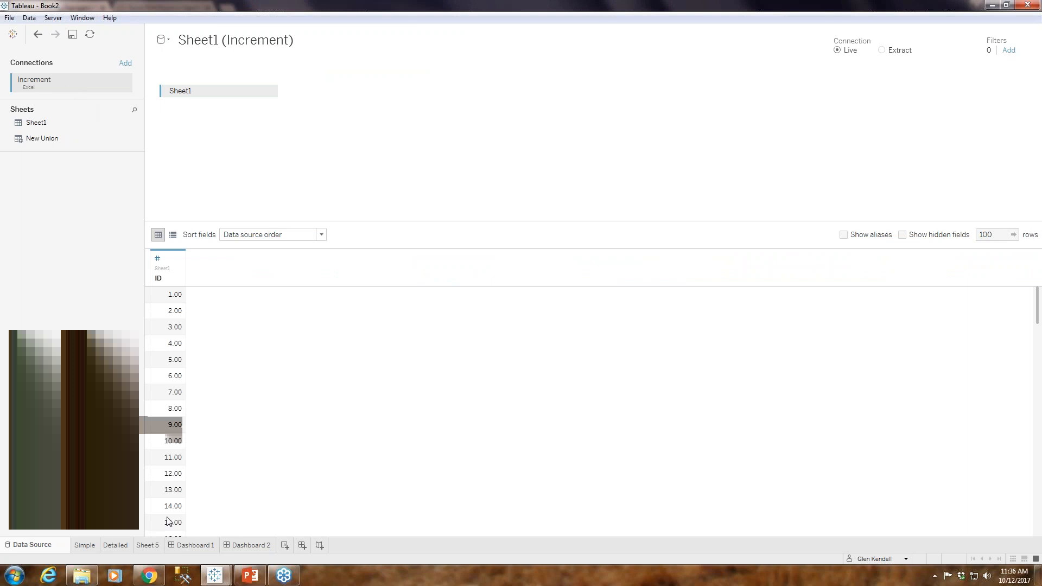
click(149, 579)
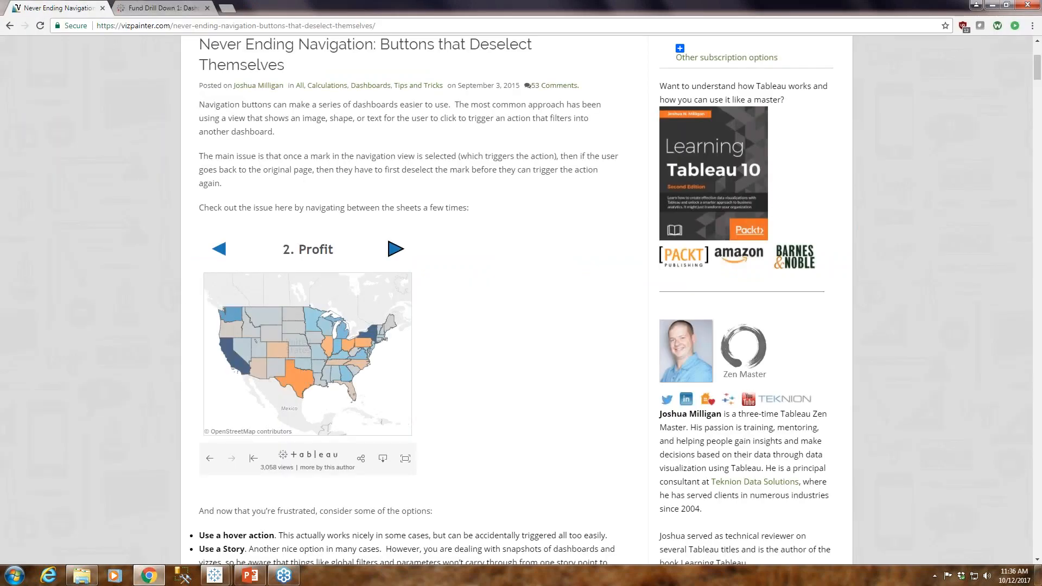
click(154, 581)
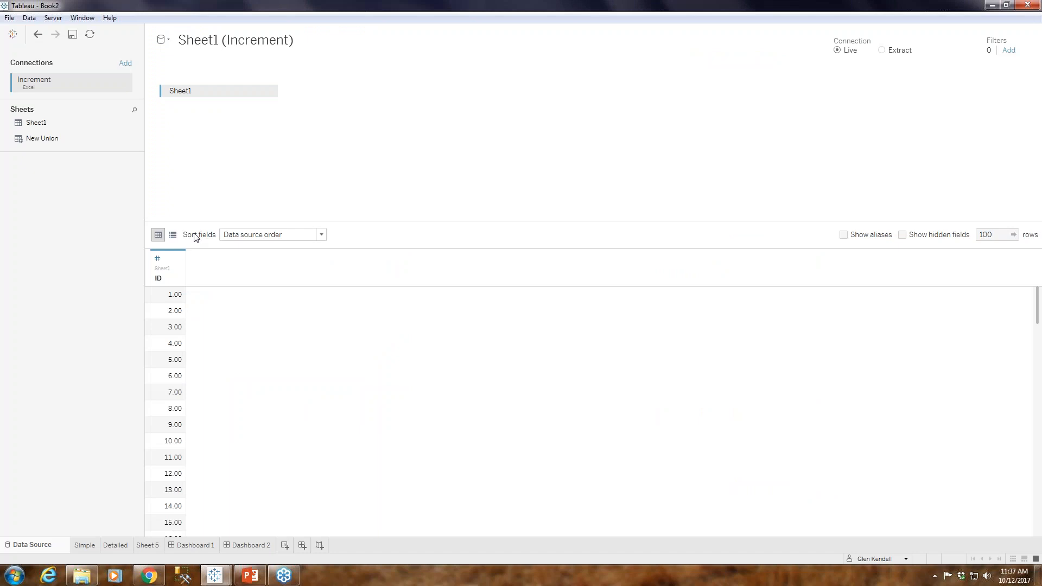
Step: From Sheet 5, extract the Sheet1 (Increment) data source and save it as Sheet1 (Increment).tde, replacing the existing file
click(148, 546)
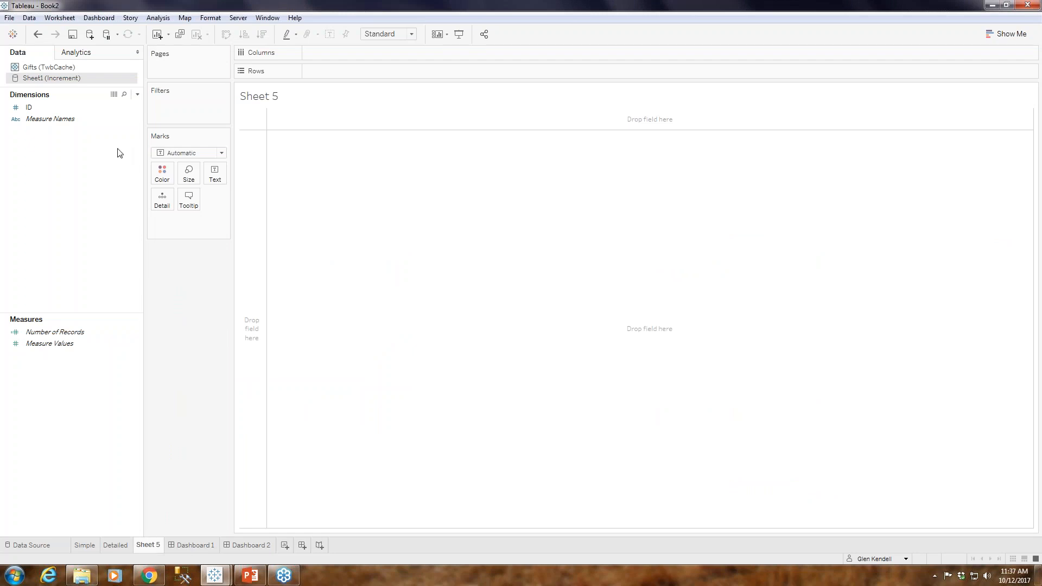
right_click(54, 82)
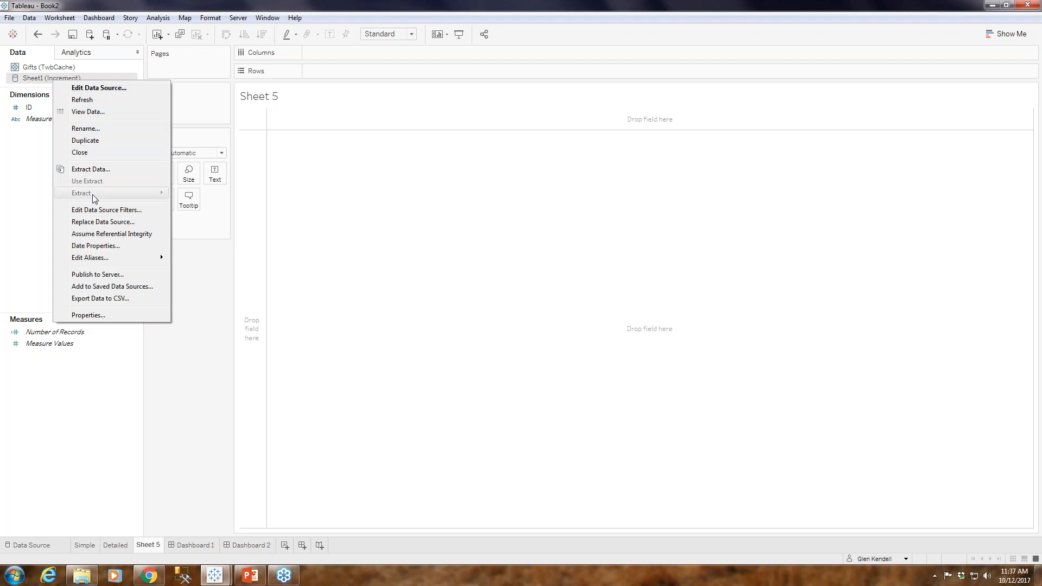
click(91, 169)
click(579, 390)
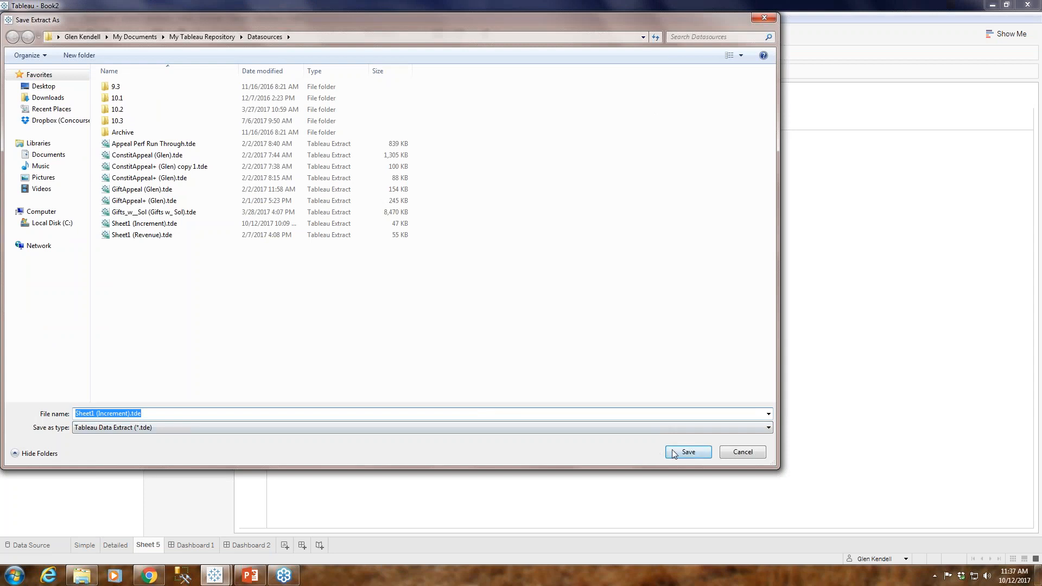
click(673, 453)
click(540, 287)
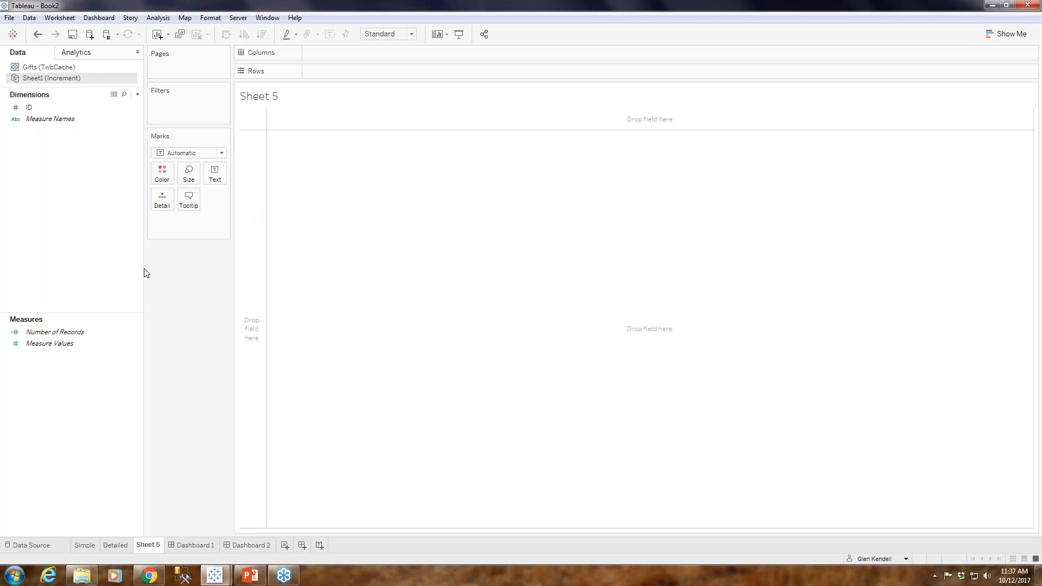
Step: Narrow the data pane and start a calculated field named Increment ID in the Sheet1 (Increment) data source
drag(128, 266, 118, 267)
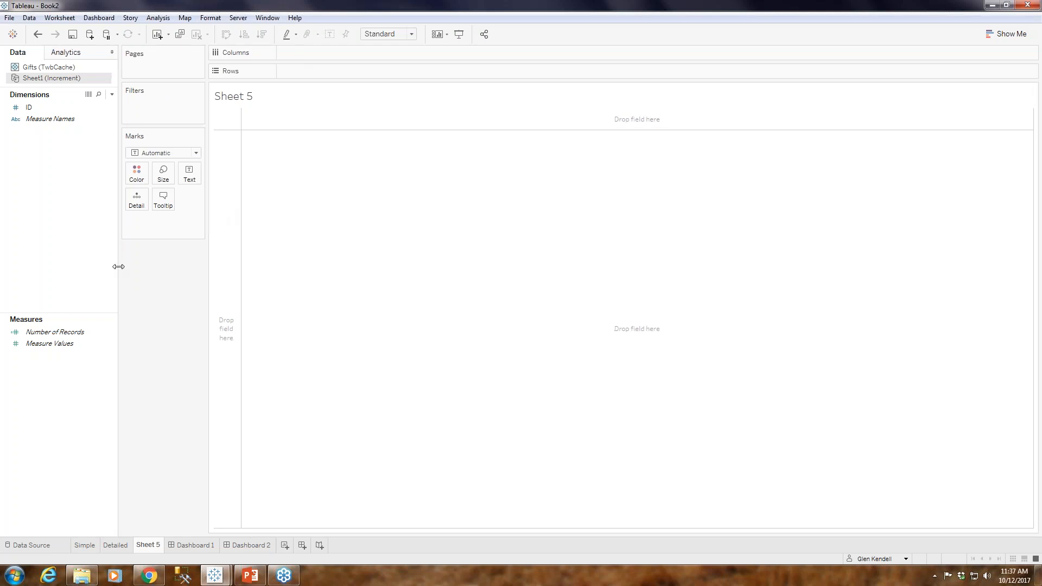
click(111, 94)
click(96, 108)
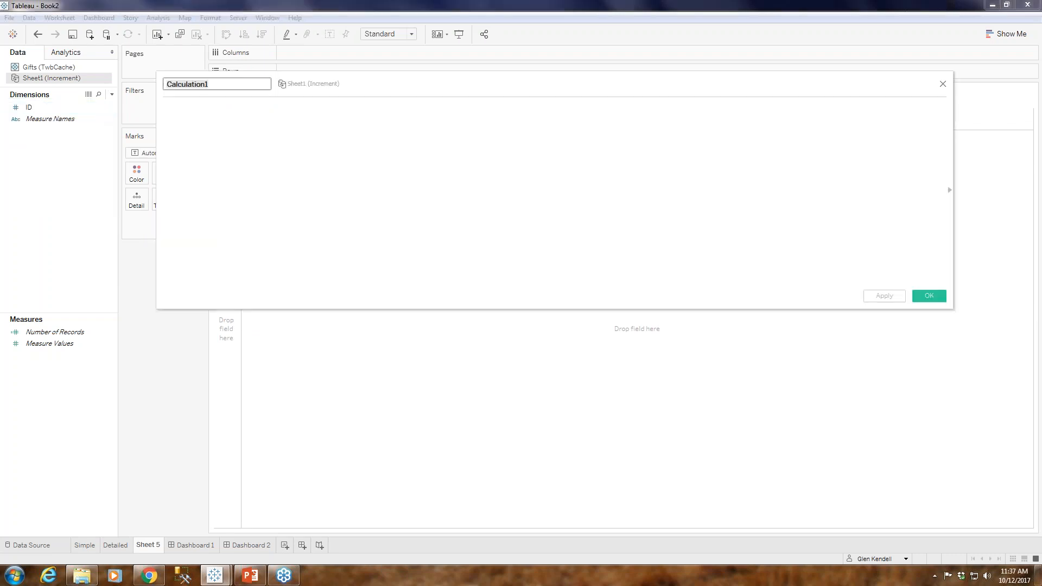
text(Increment ID)
key(Tab)
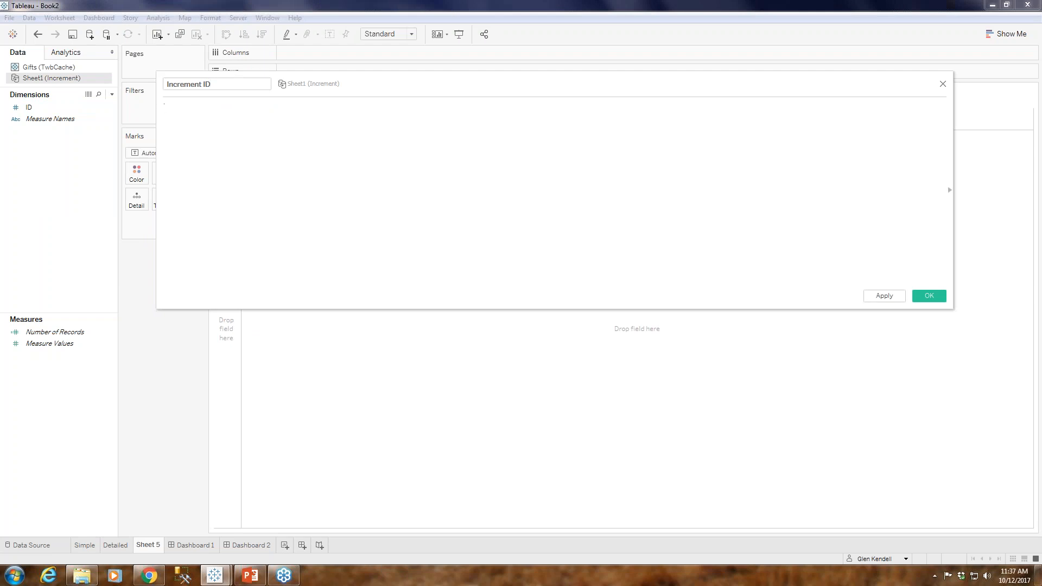
Step: Switch to the One Click Navigation workbook and copy the full Increment ID formula from its Forward sheet
mouse_move(215, 575)
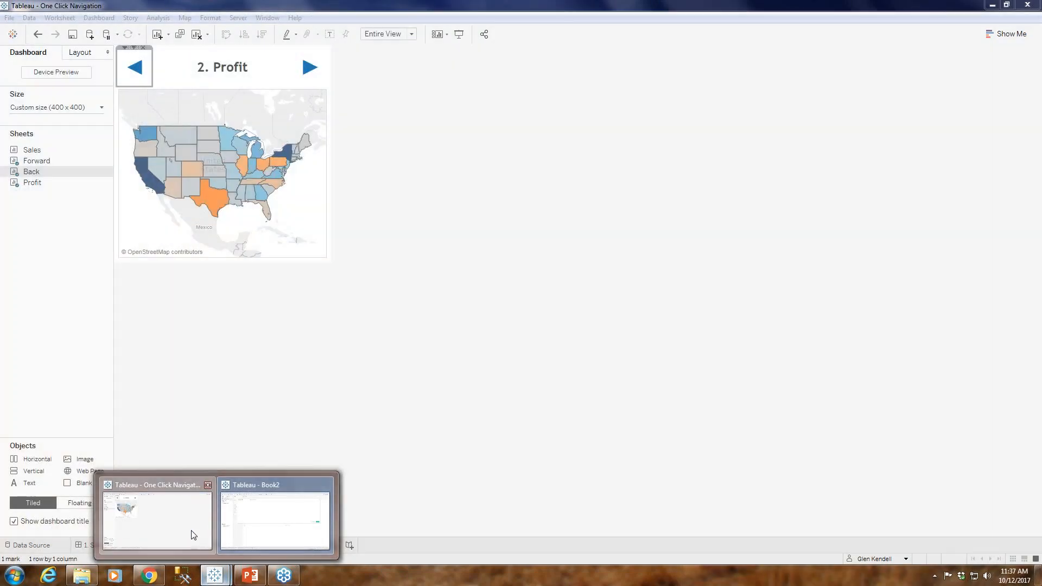
click(193, 533)
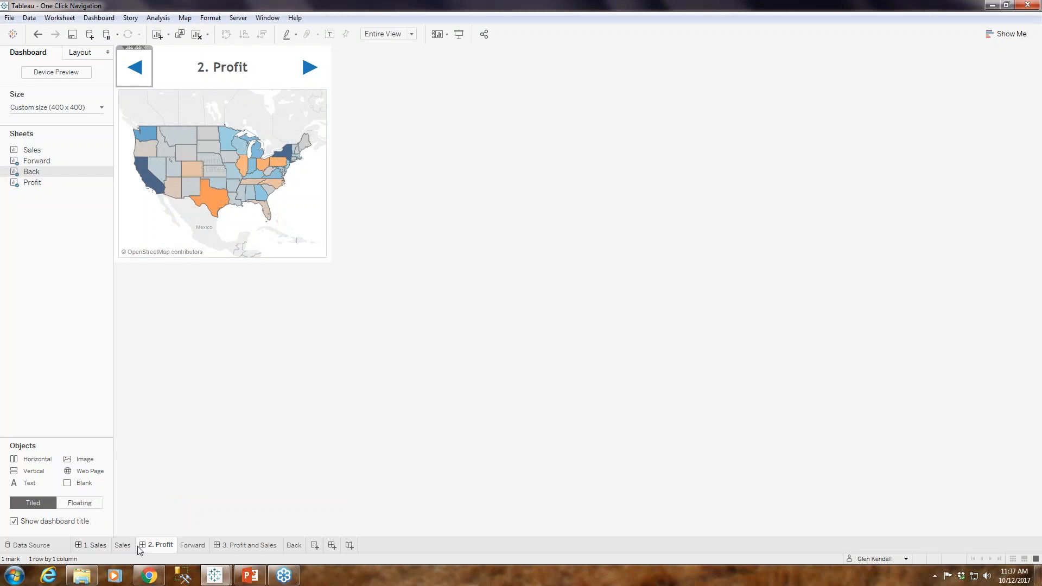
click(181, 548)
right_click(65, 117)
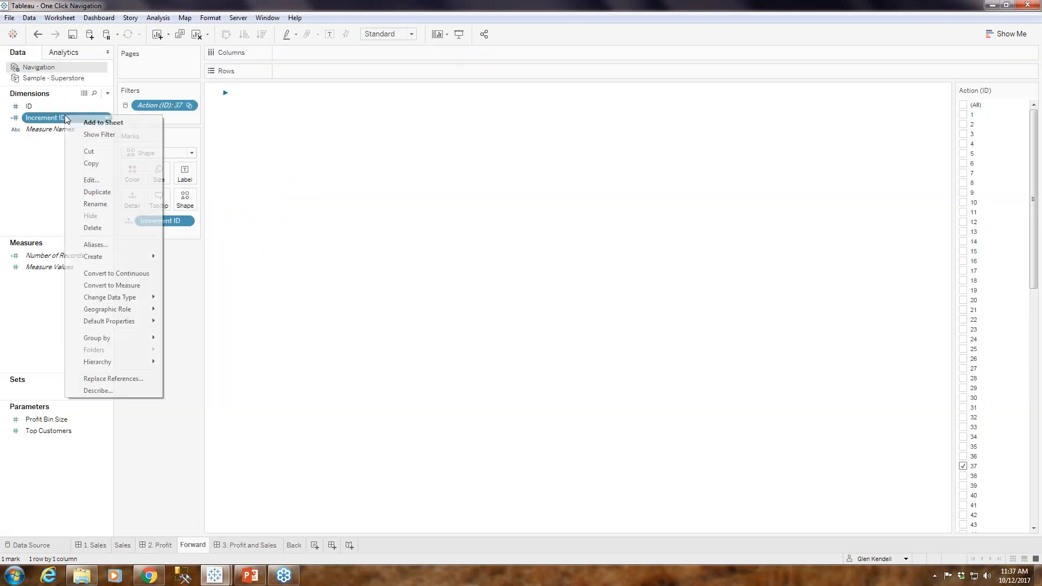
click(99, 181)
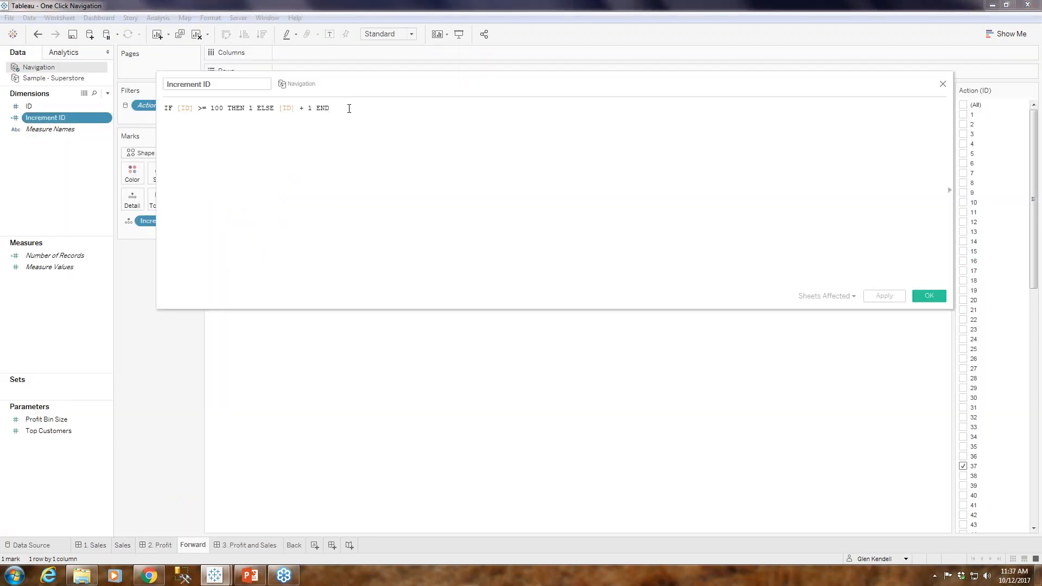
drag(347, 108, 164, 107)
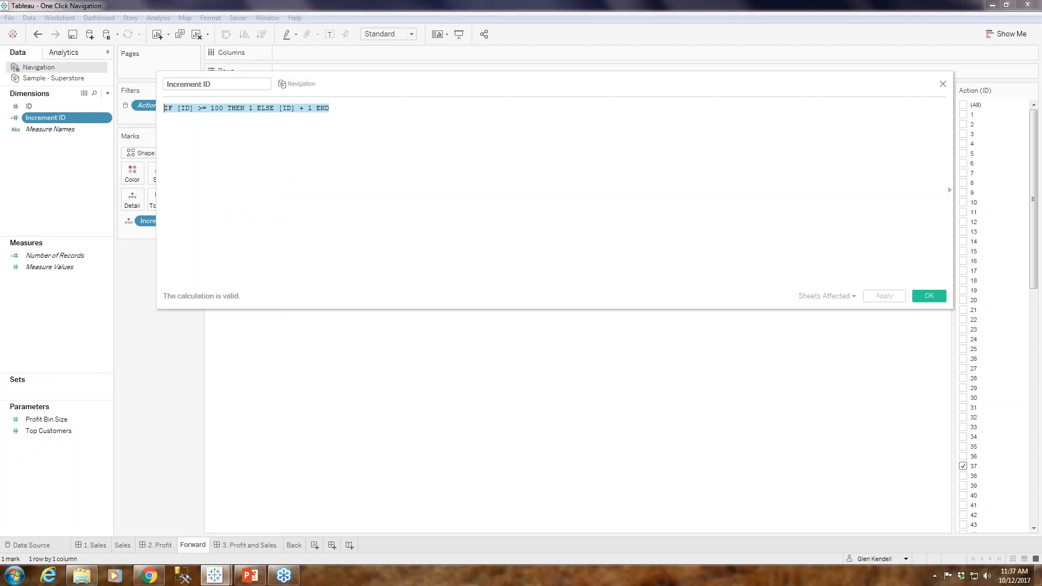
Step: Back in Book2, define Increment ID as IF [ID] >= 100 THEN 1 ELSE [ID] + 1 END and save the calculation
mouse_move(231, 575)
click(281, 543)
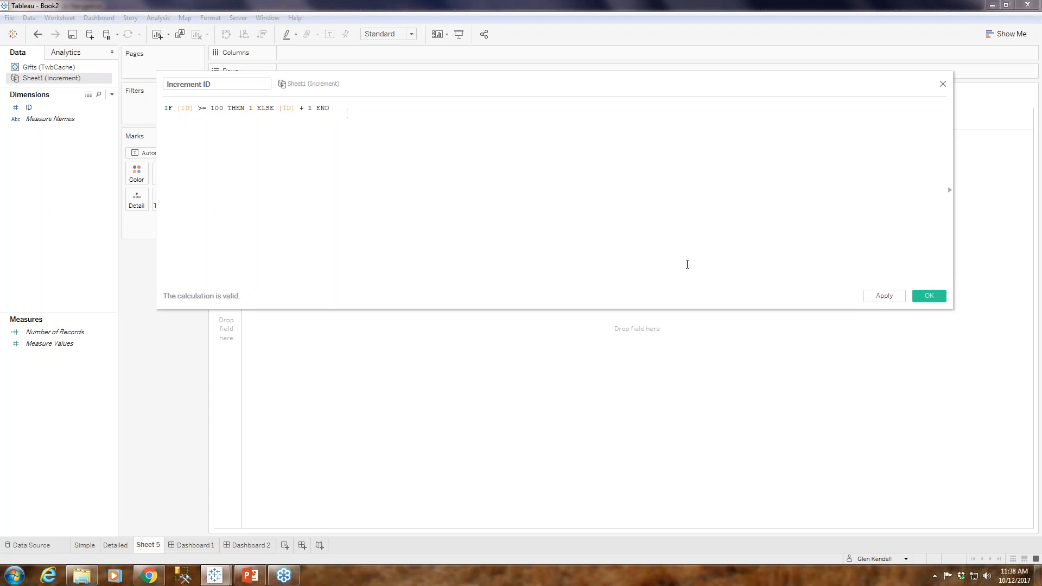
click(930, 296)
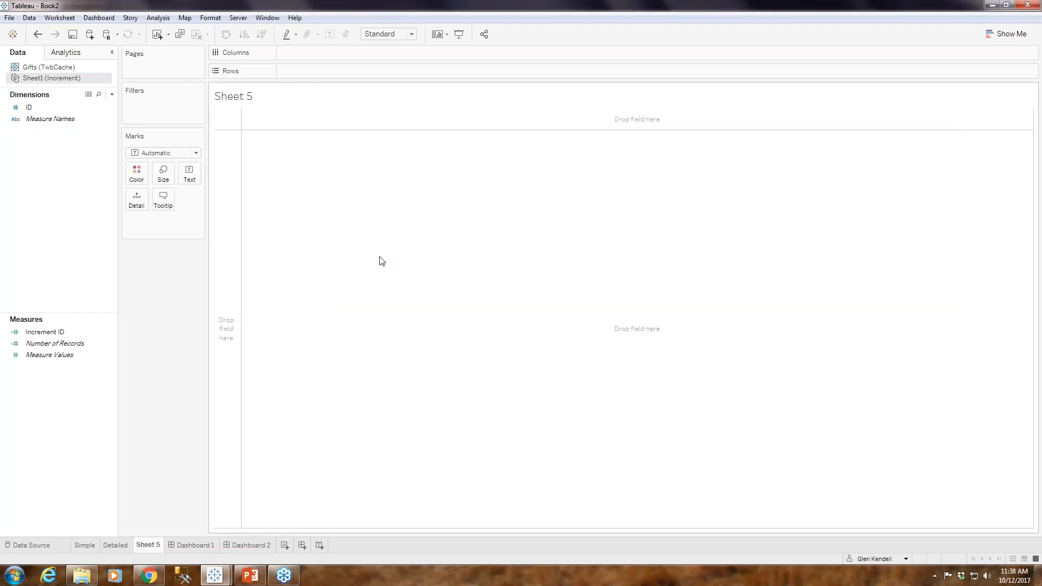
Step: Convert the Increment ID measure to a dimension and add it as a detail to the marks on Sheet 5
click(44, 332)
mouse_move(38, 336)
mouse_down()
mouse_move(139, 201)
mouse_move(6, 357)
mouse_move(31, 334)
mouse_up()
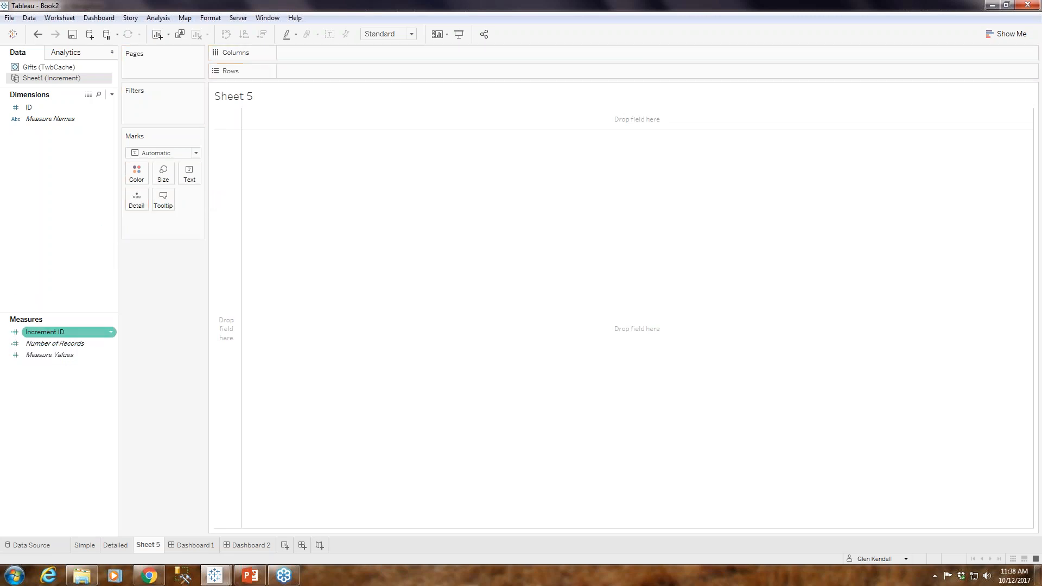
right_click(48, 335)
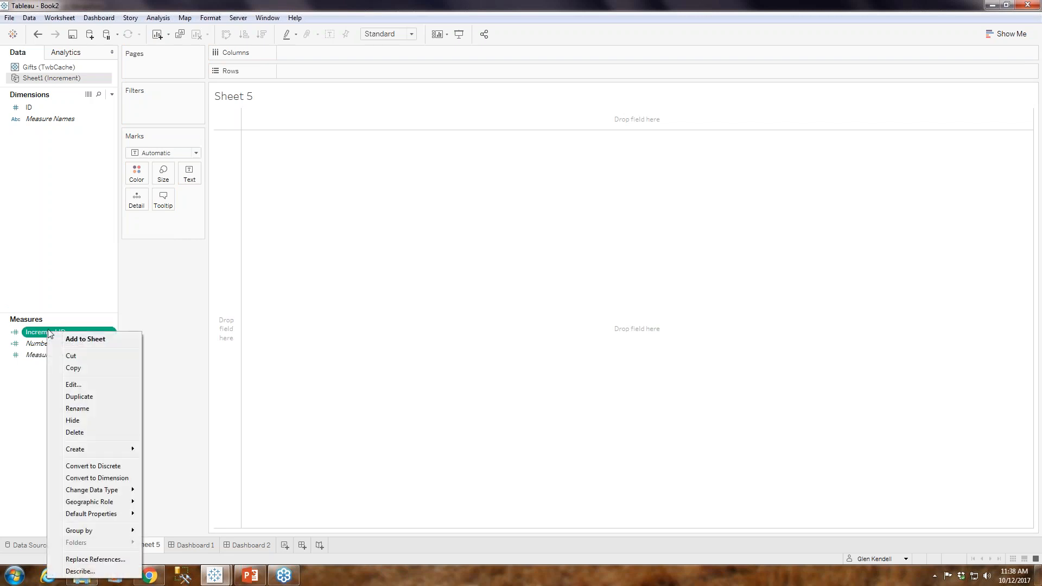
click(101, 478)
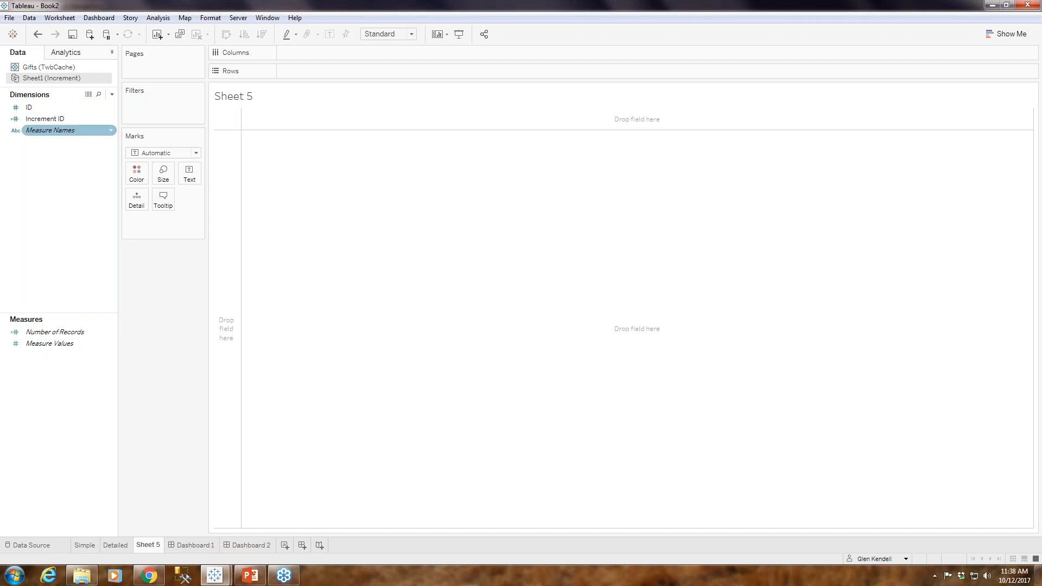
mouse_move(33, 124)
mouse_down()
mouse_move(147, 202)
mouse_move(136, 201)
mouse_up()
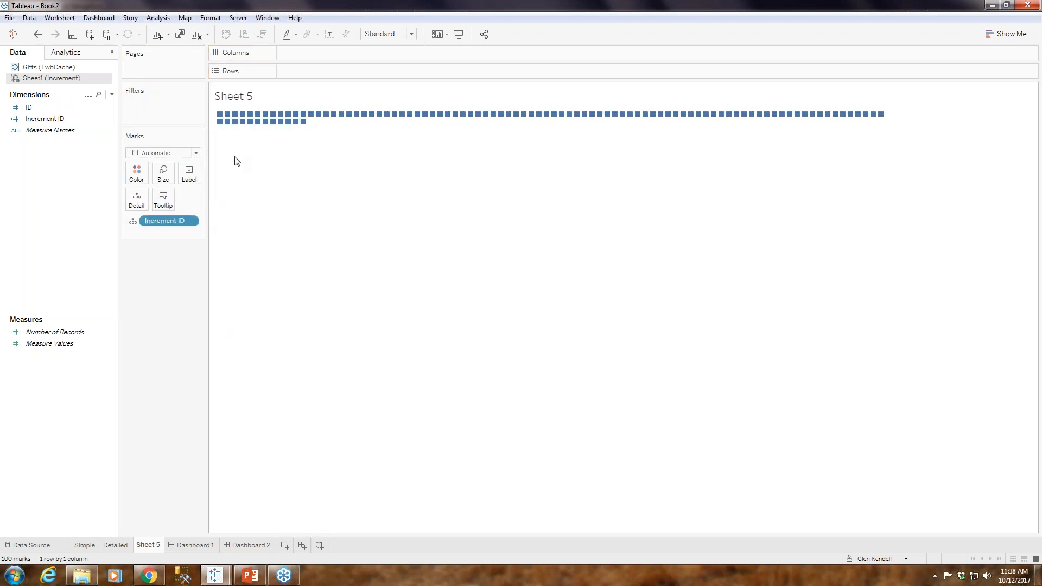
Step: Change the mark type to Shape and use the filled right-pointing triangle, leaving the mark size as it is
click(197, 154)
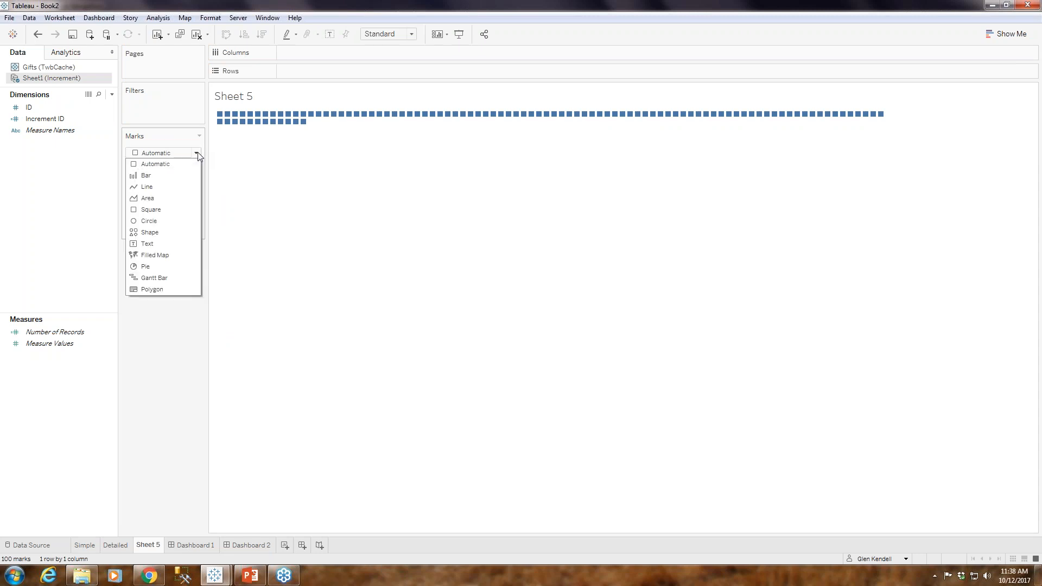
click(167, 234)
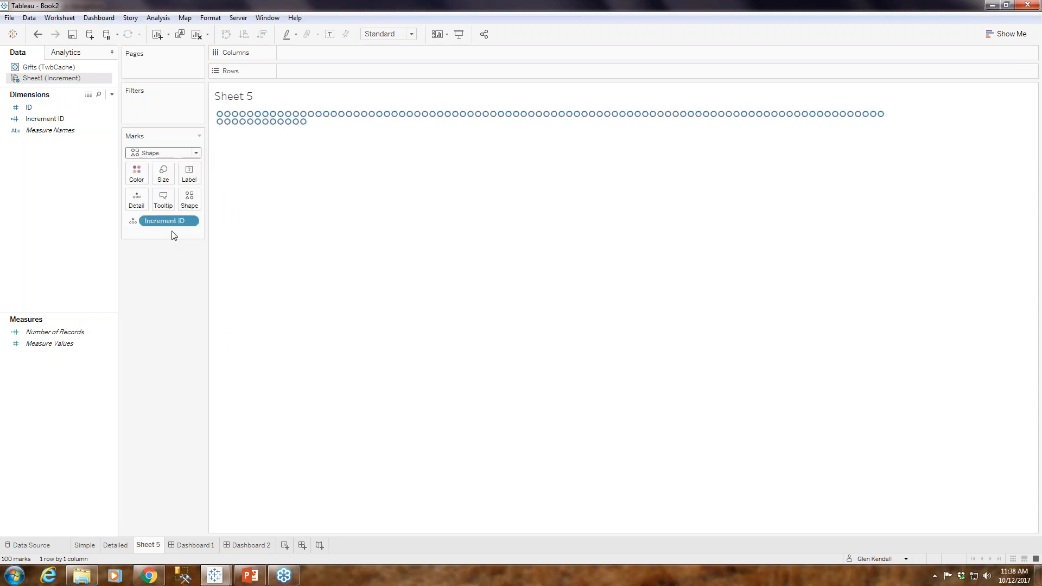
click(190, 199)
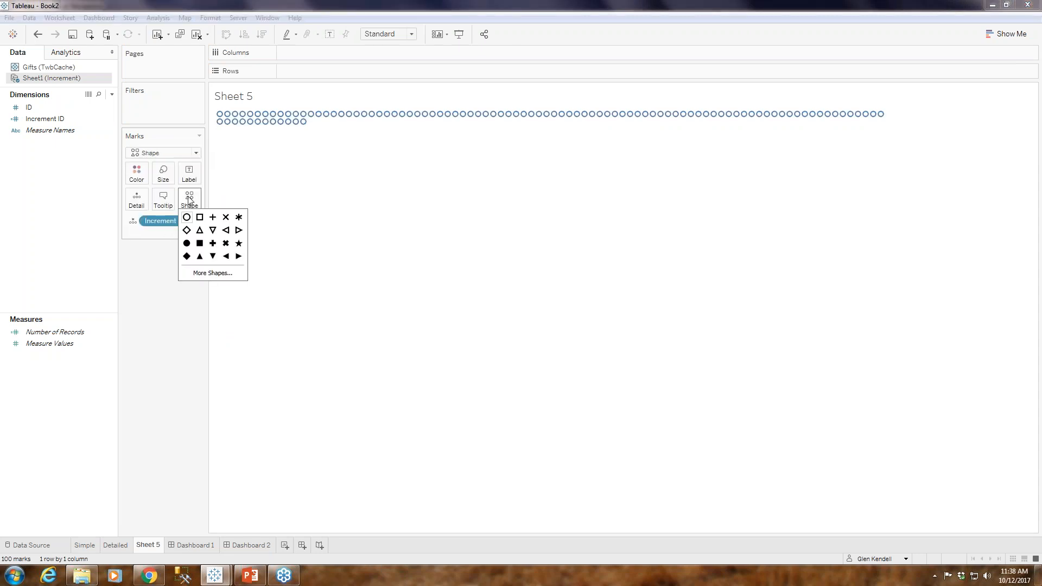
click(238, 256)
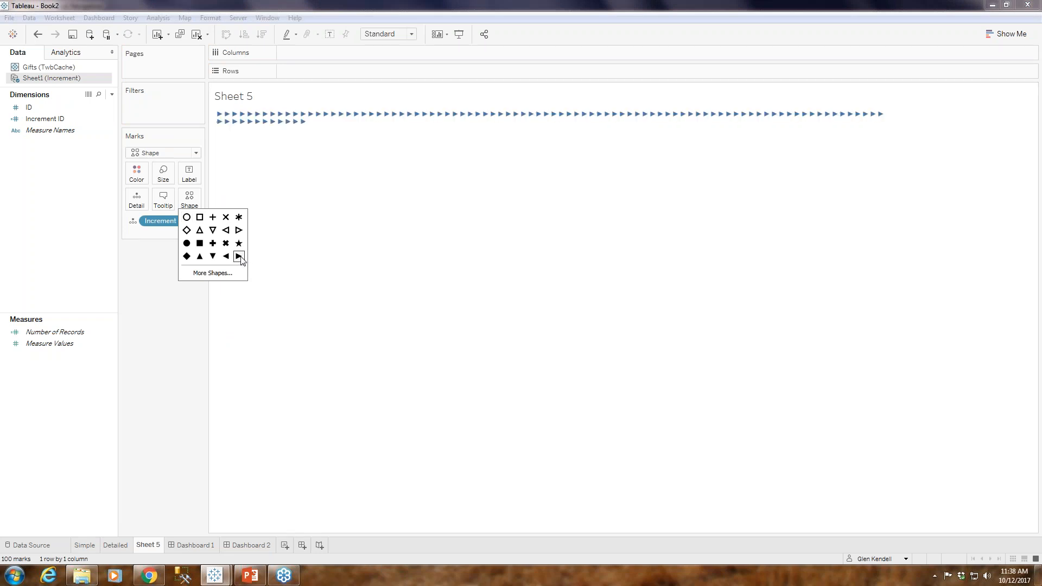
click(369, 251)
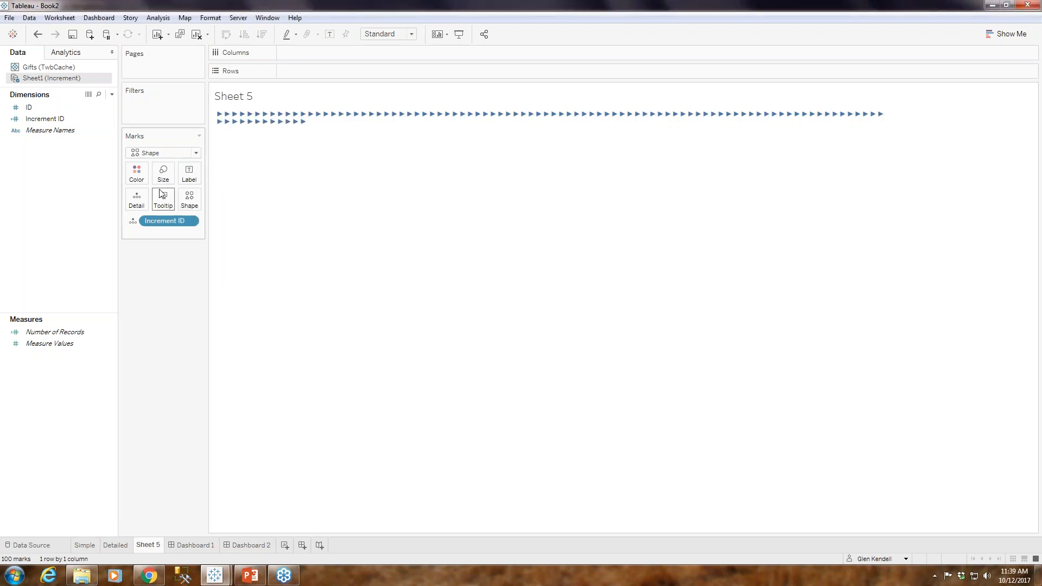
click(163, 172)
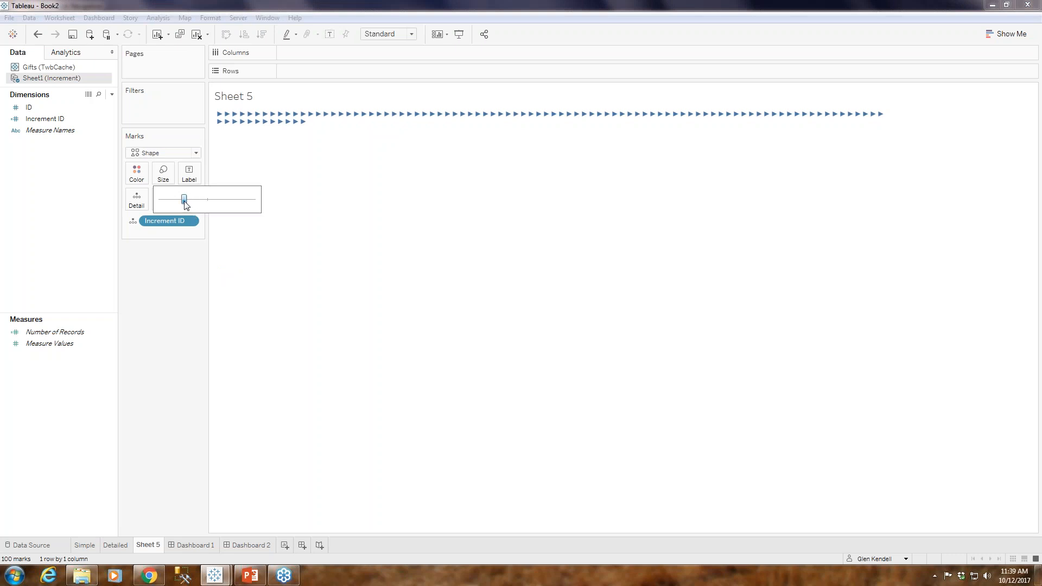
click(335, 198)
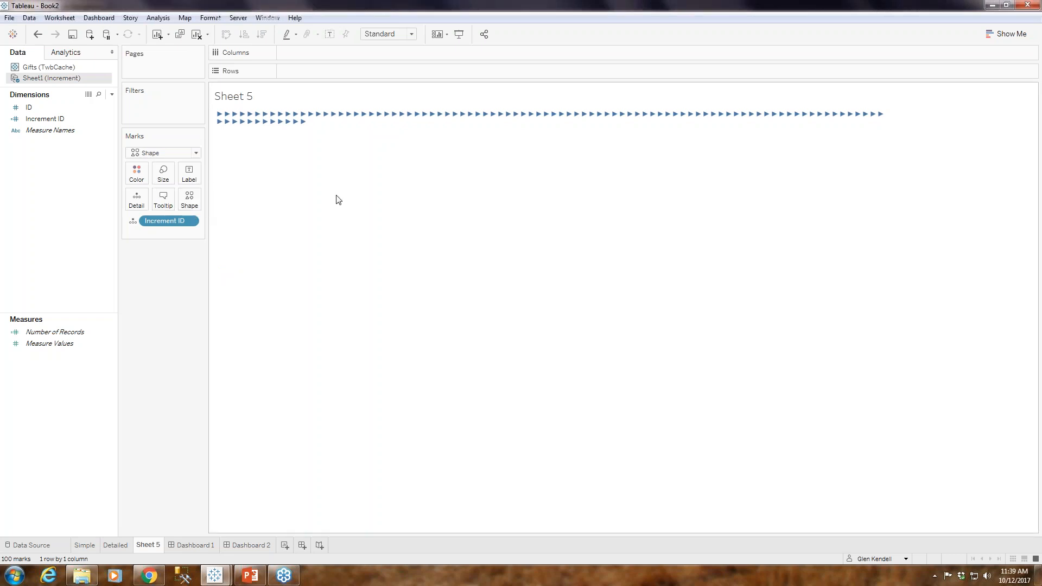
Step: Rename the Sheet 5 worksheet as Forward
right_click(149, 547)
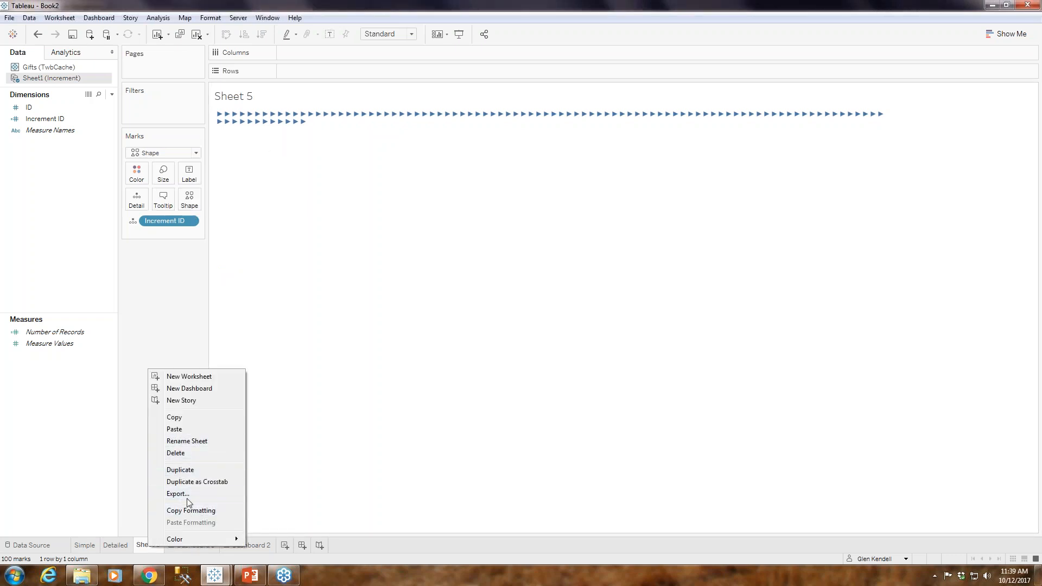
click(184, 443)
text(Forward)
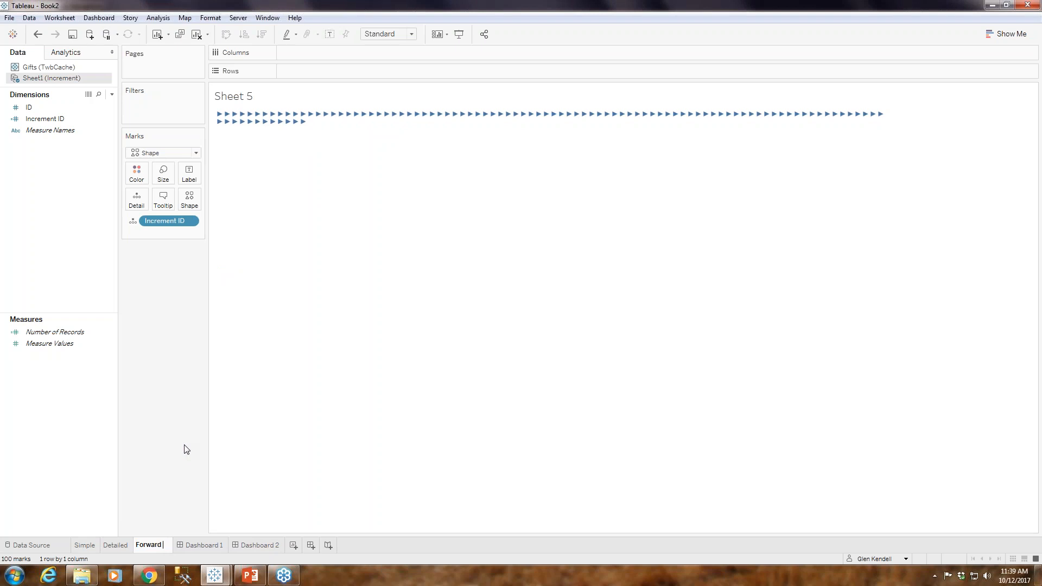
key(Return)
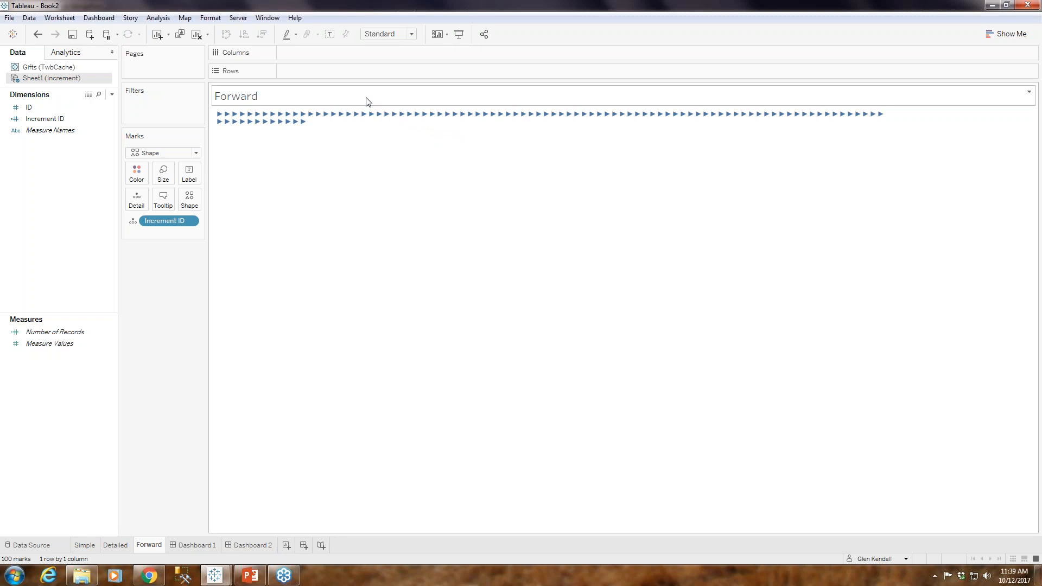
Step: Filter the Forward sheet by ID, selecting only the value 1
click(43, 109)
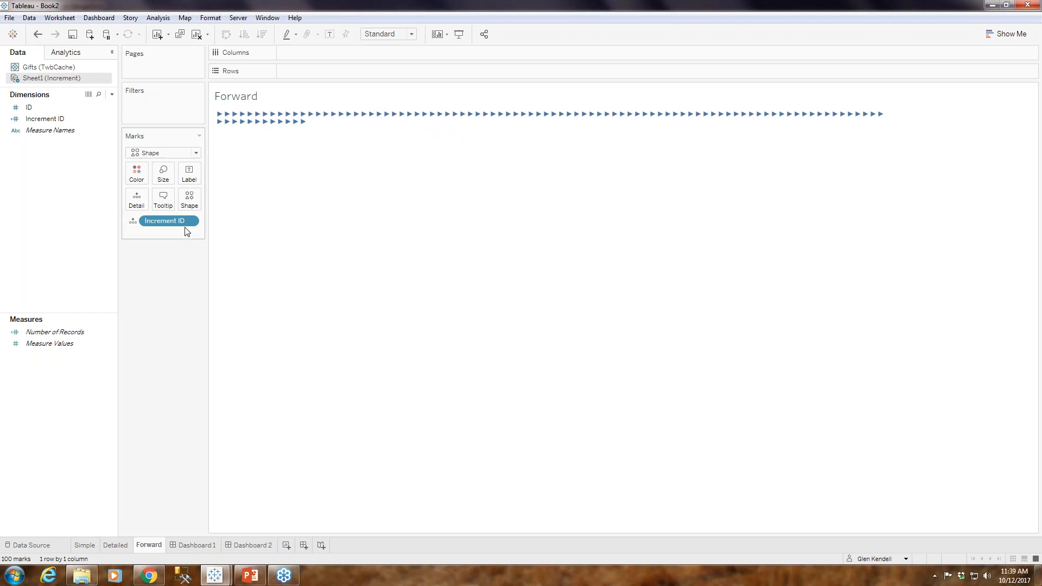
drag(30, 107, 155, 107)
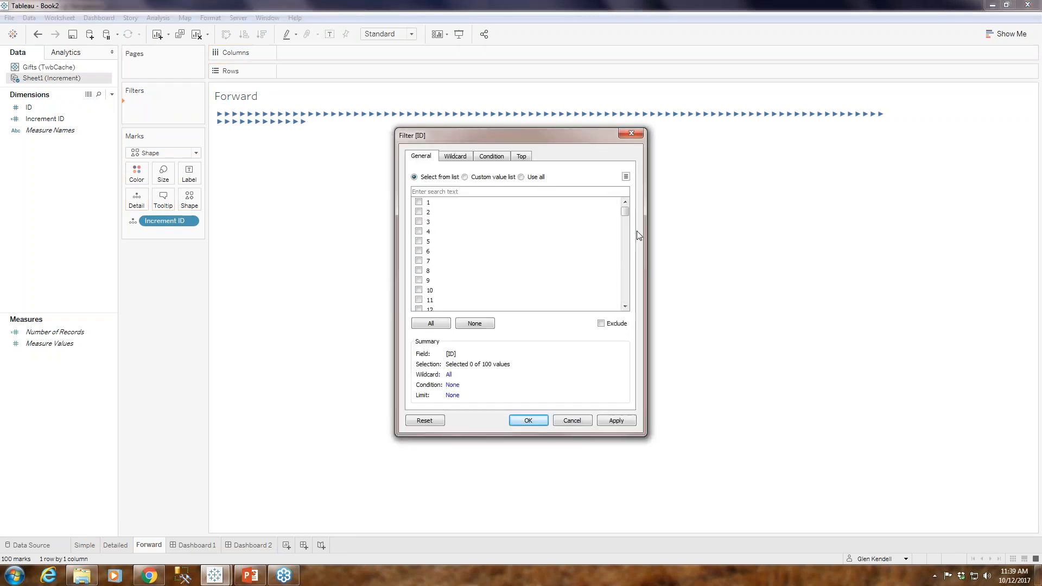
mouse_move(626, 213)
mouse_down()
mouse_move(626, 302)
mouse_move(625, 212)
mouse_up()
click(419, 202)
click(528, 421)
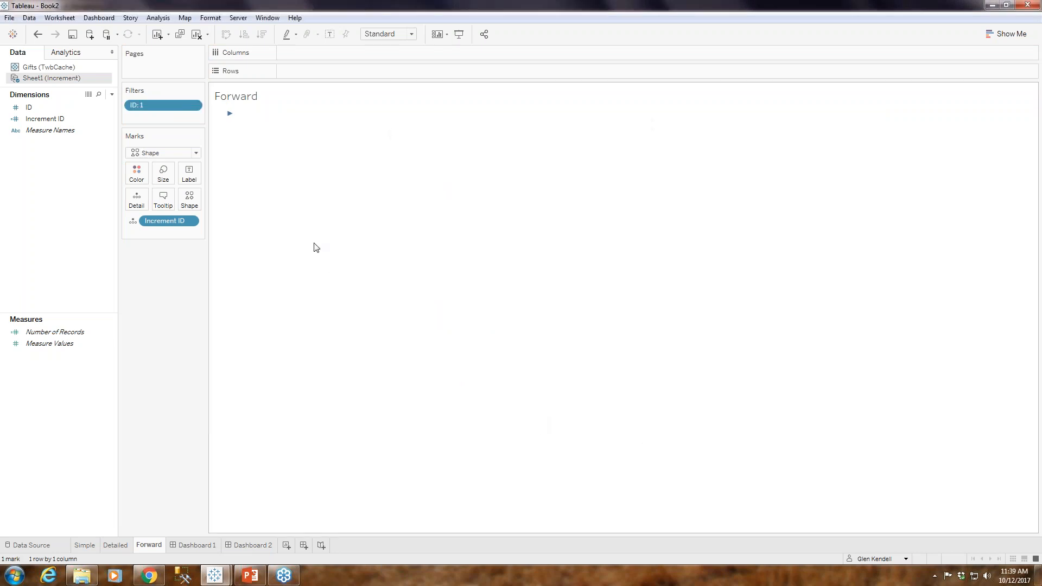
Step: Show the ID filter control on the Forward sheet and apply the filter to all worksheets using this data source
click(194, 107)
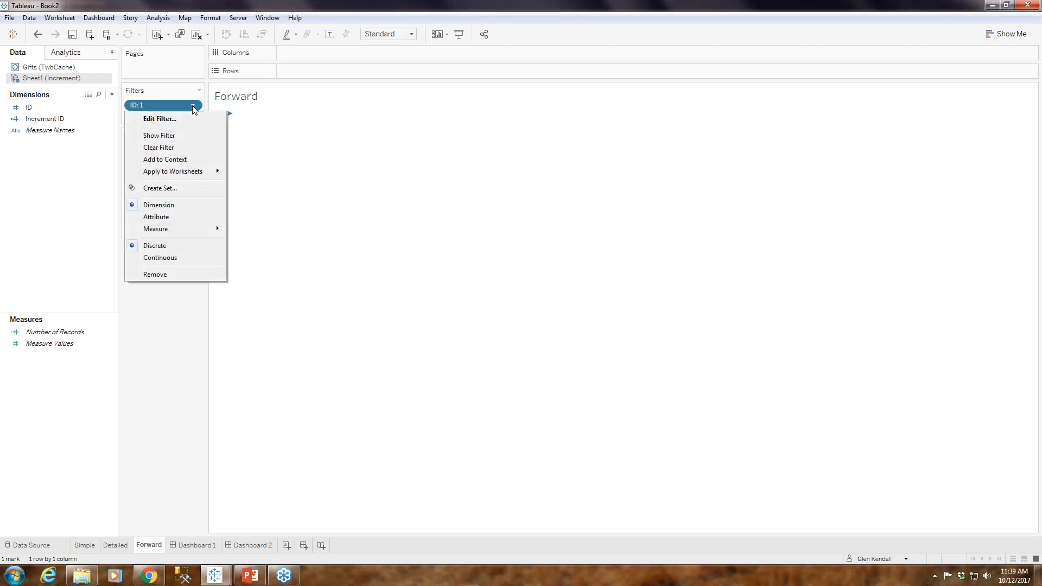
click(175, 137)
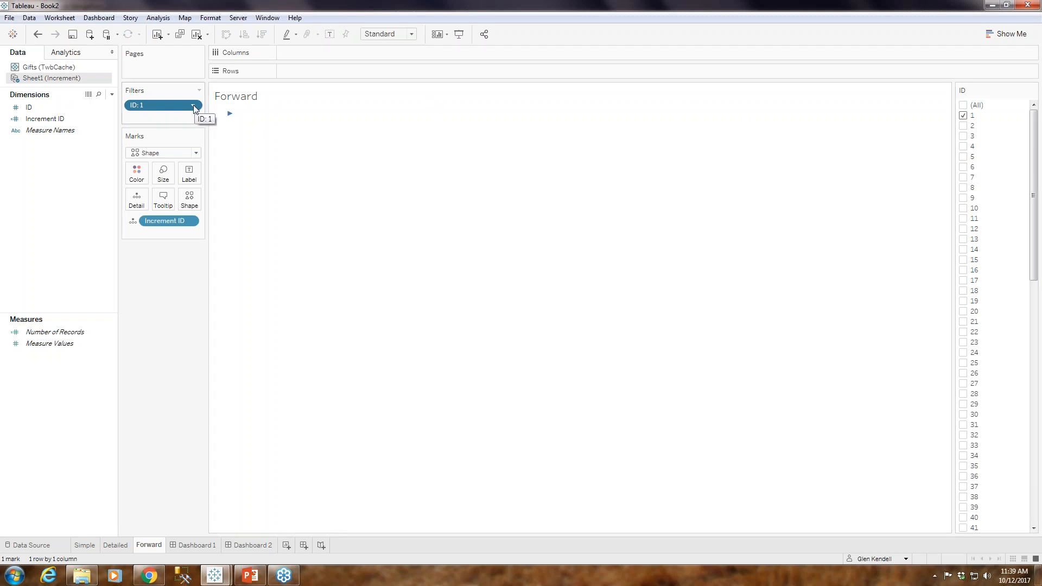
click(193, 106)
mouse_move(194, 172)
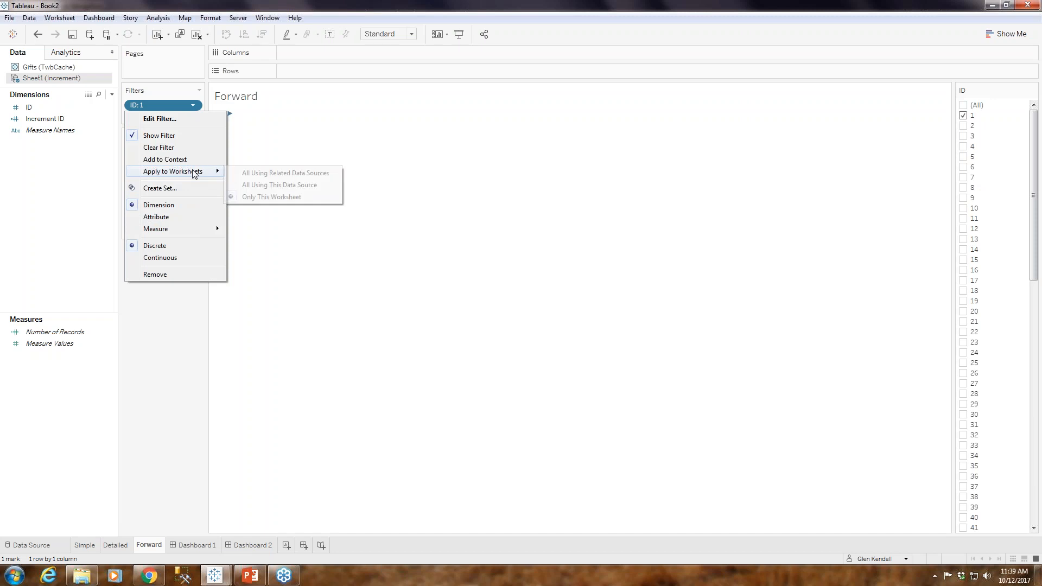
click(272, 185)
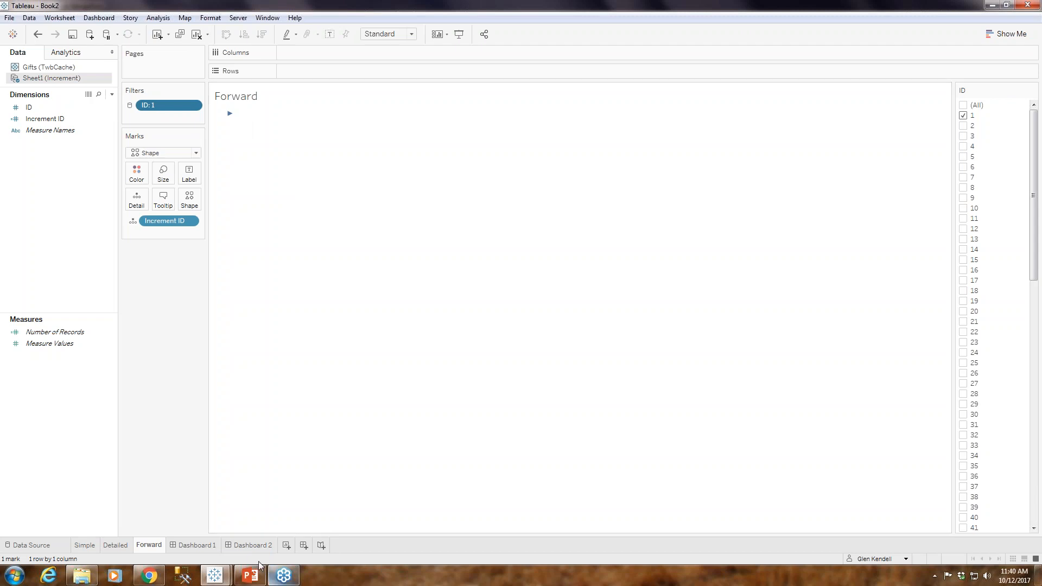
Step: Duplicate the Forward worksheet and rename the copy as Back
right_click(154, 547)
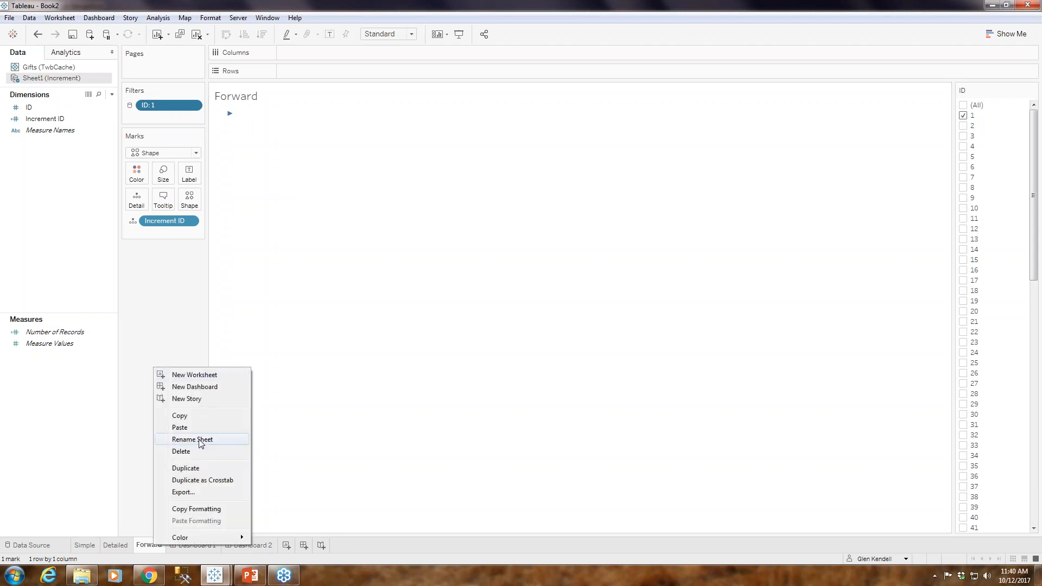
click(195, 470)
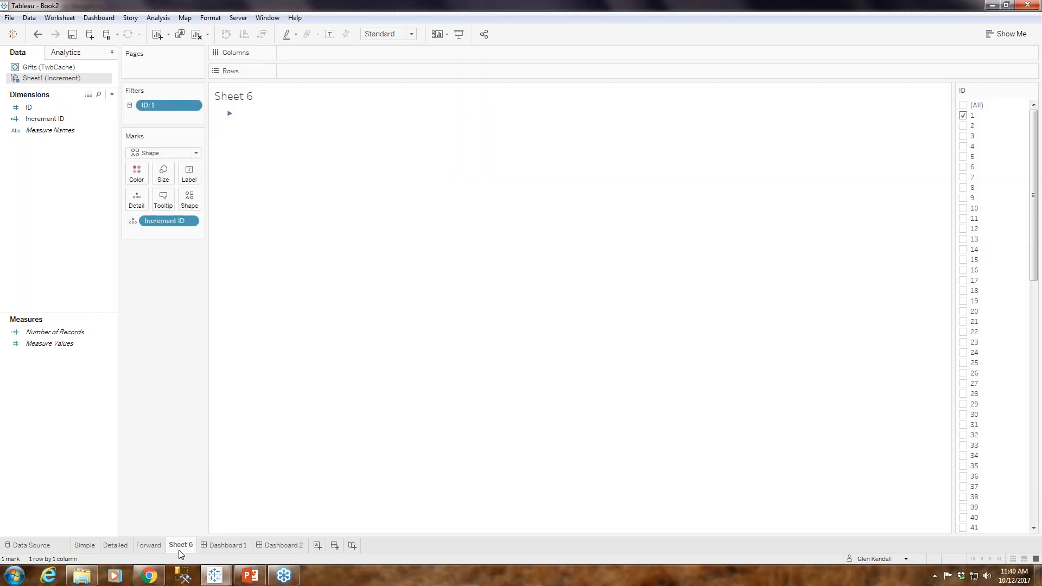
right_click(179, 548)
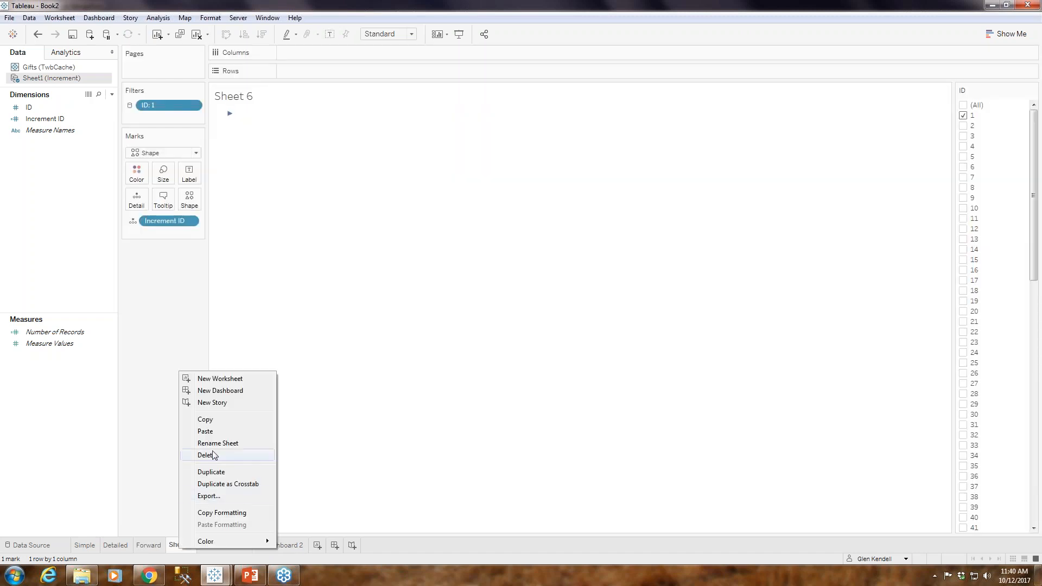
click(216, 443)
text(Back)
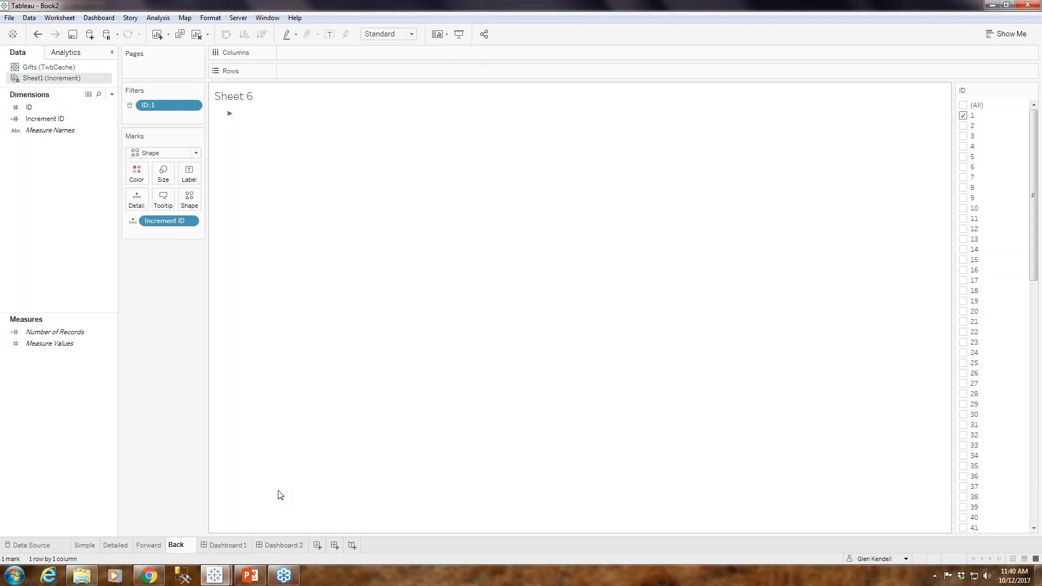
key(Return)
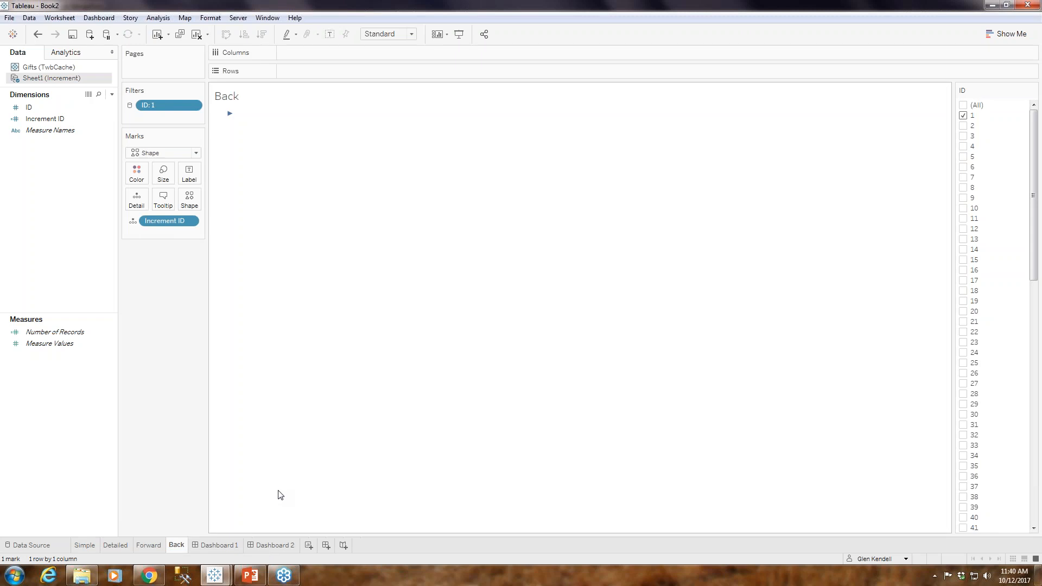
Step: Change the mark shape on the Back sheet to the filled left-pointing triangle
click(191, 203)
click(227, 257)
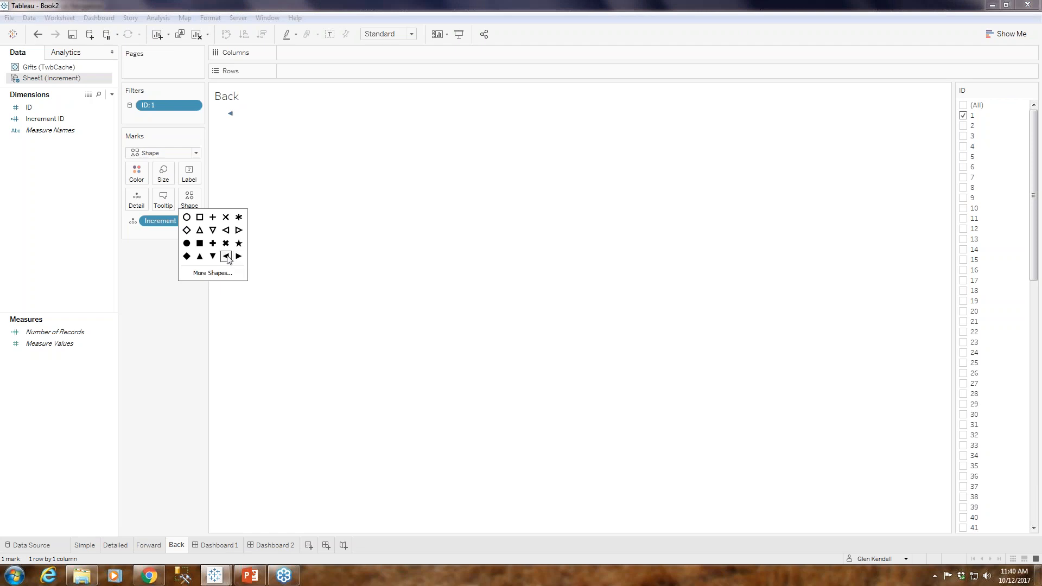
click(178, 316)
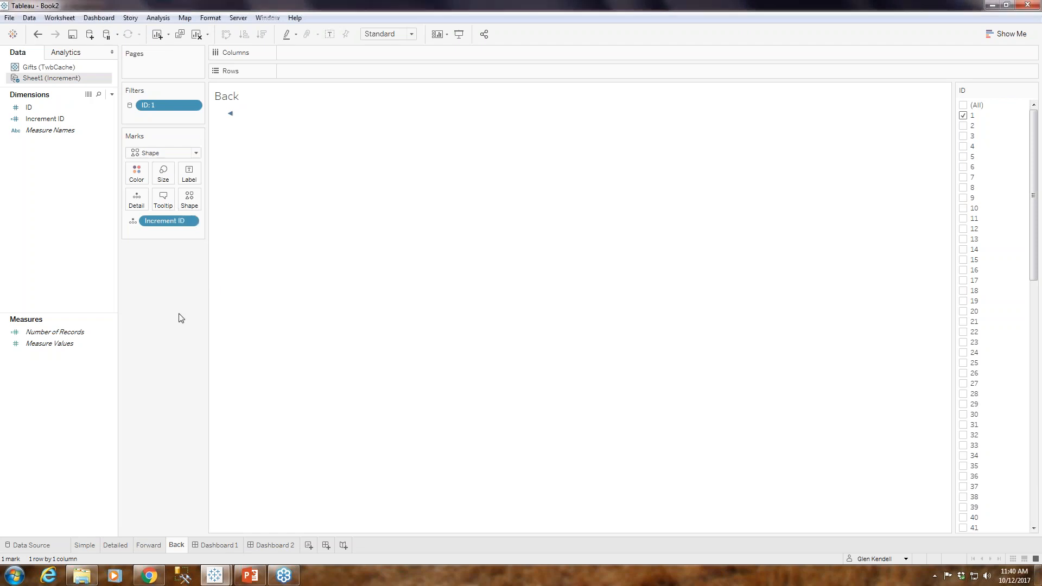
Step: Compare the Forward and Back worksheets, checking their arrow shapes and shared ID filter
click(146, 545)
click(178, 546)
click(152, 546)
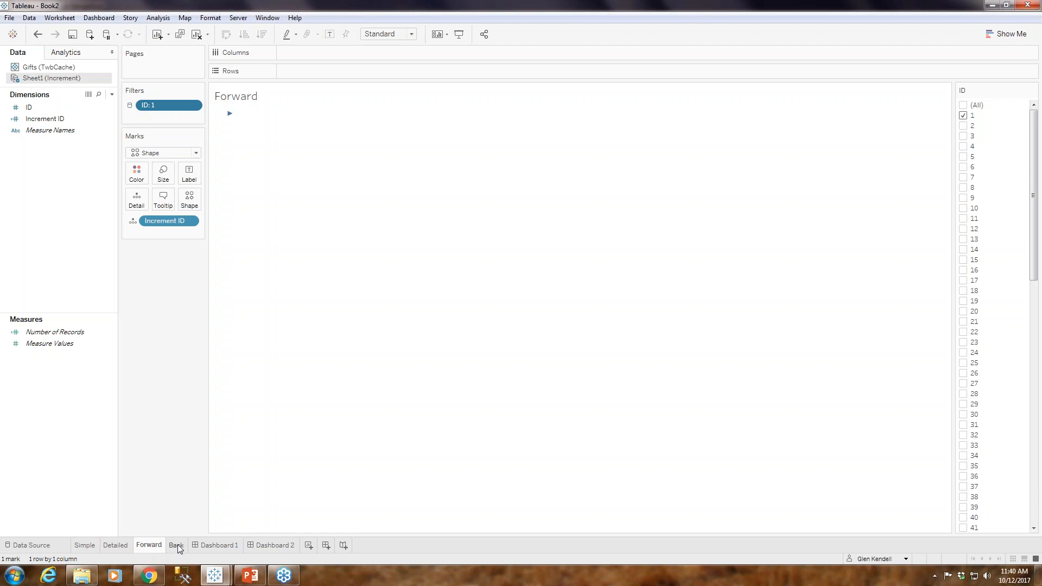
click(178, 547)
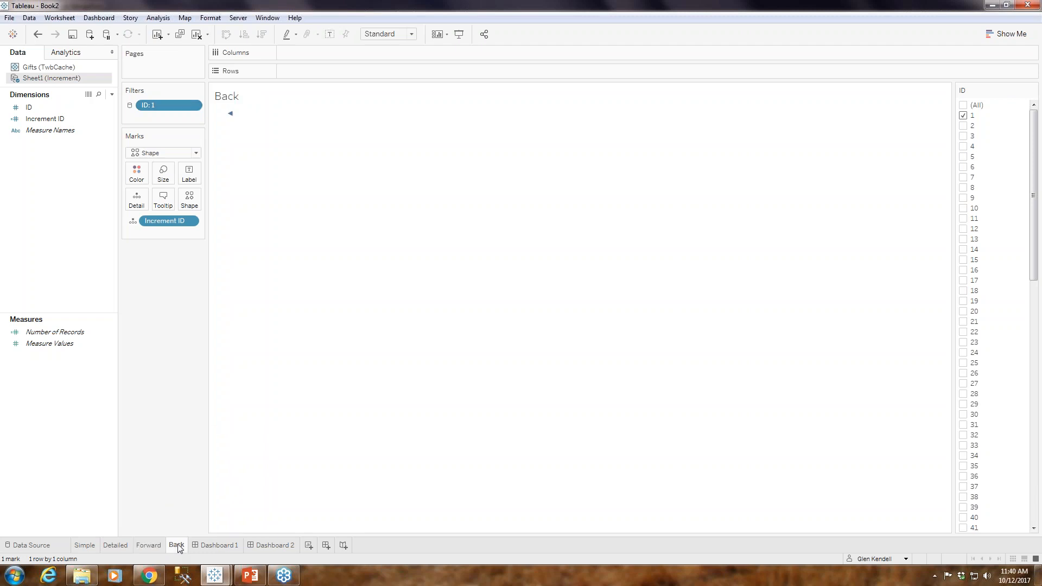
click(145, 546)
click(176, 546)
click(153, 547)
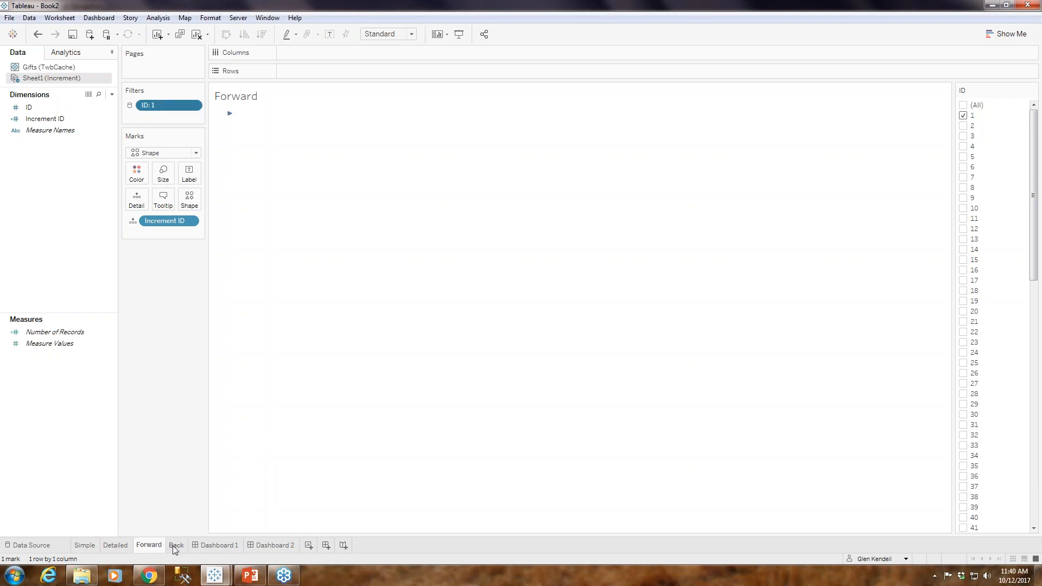
click(175, 549)
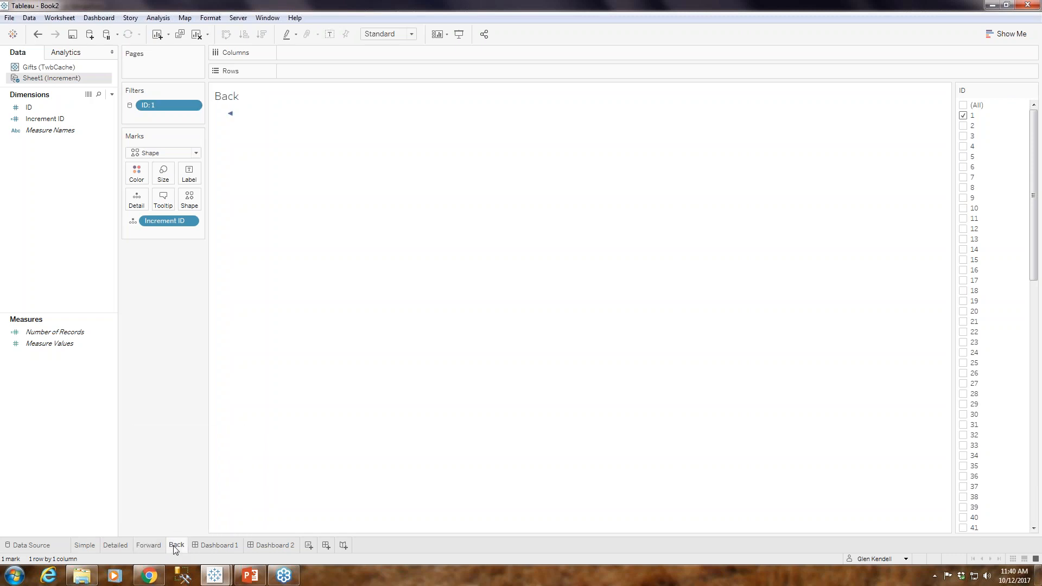
Step: Remove the Move Down button sheet from Dashboard 1 and unhide its worksheet instead of deleting it
click(225, 552)
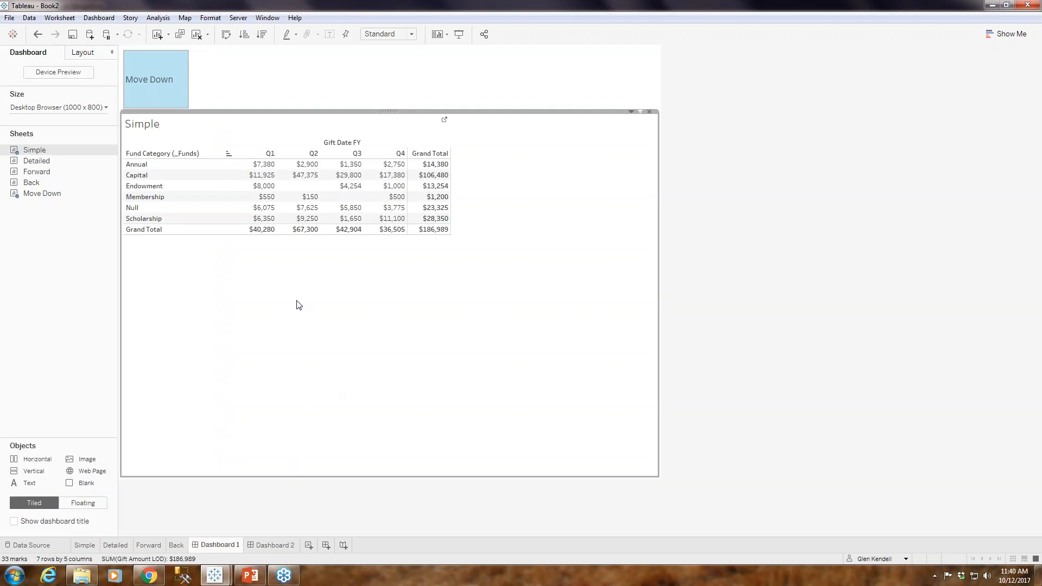
click(165, 101)
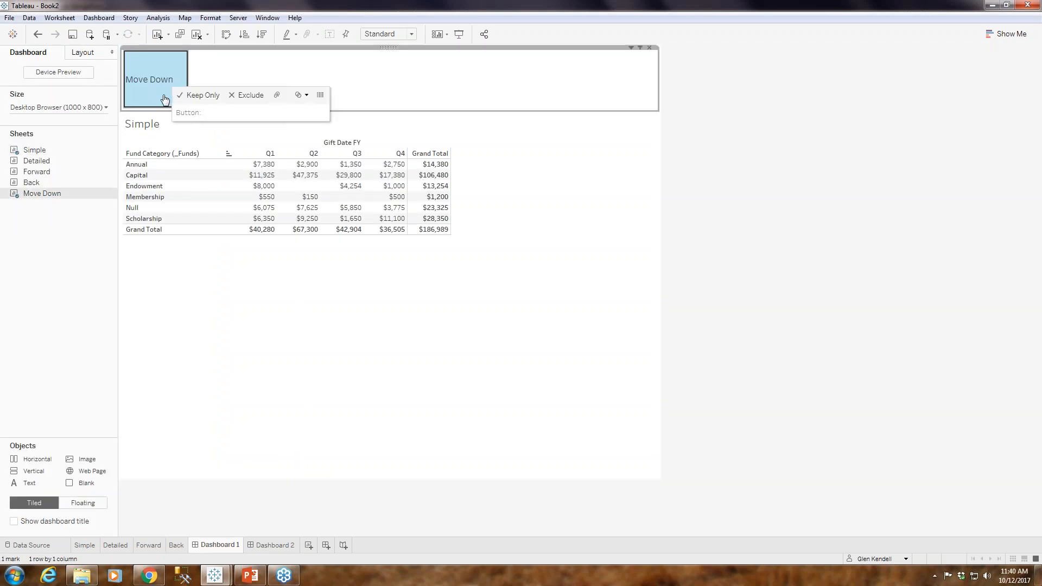
click(650, 48)
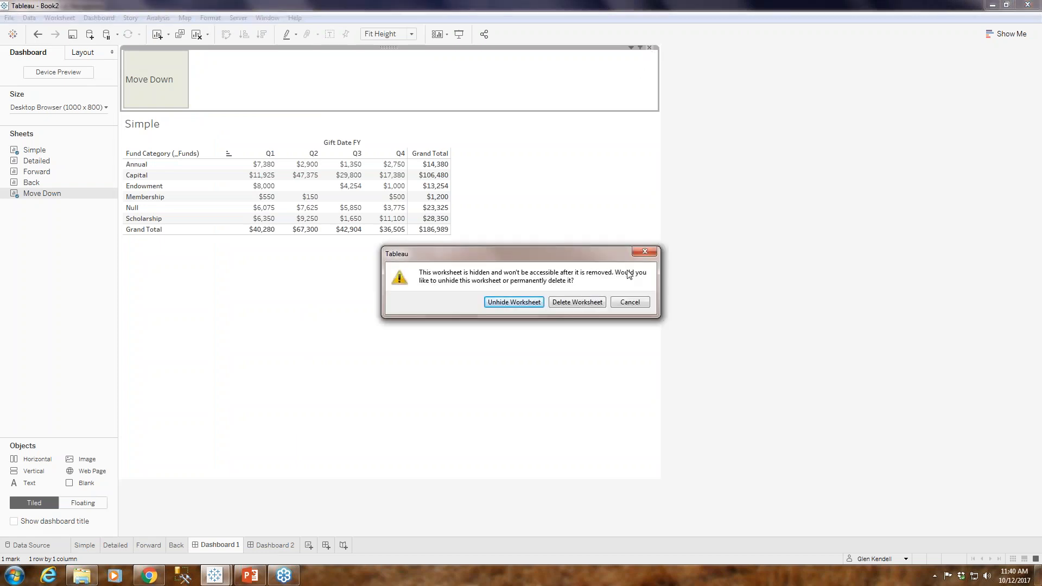
click(534, 308)
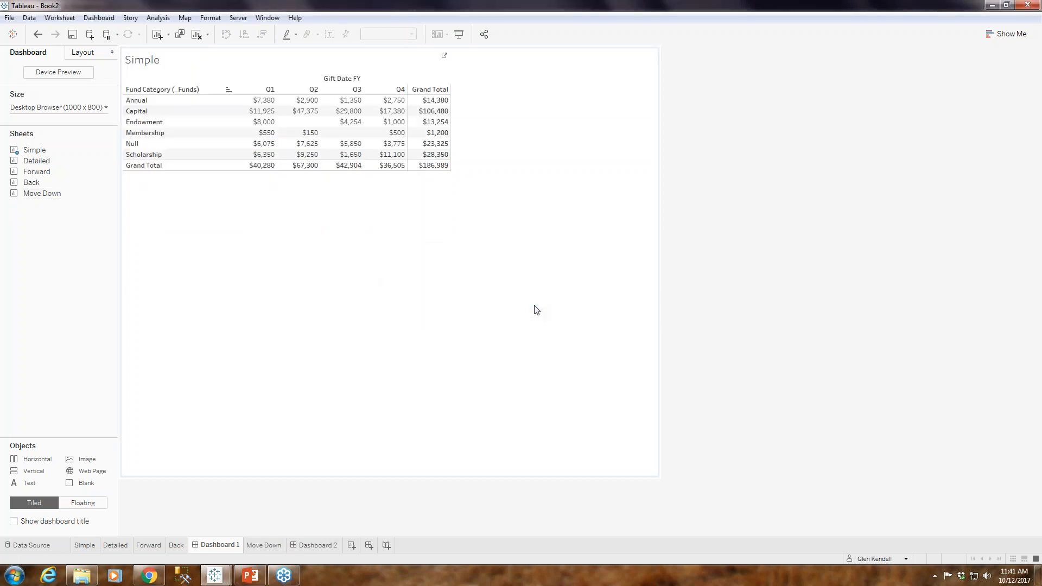
Step: Remove the Move Up button sheet from Dashboard 2 and unhide its worksheet
click(315, 545)
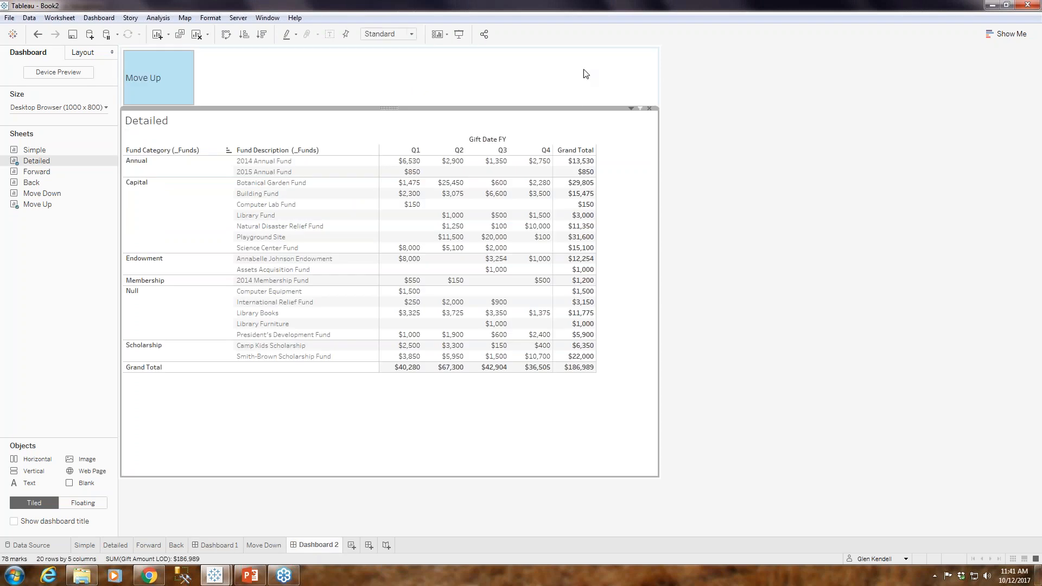
click(586, 74)
click(650, 48)
click(515, 303)
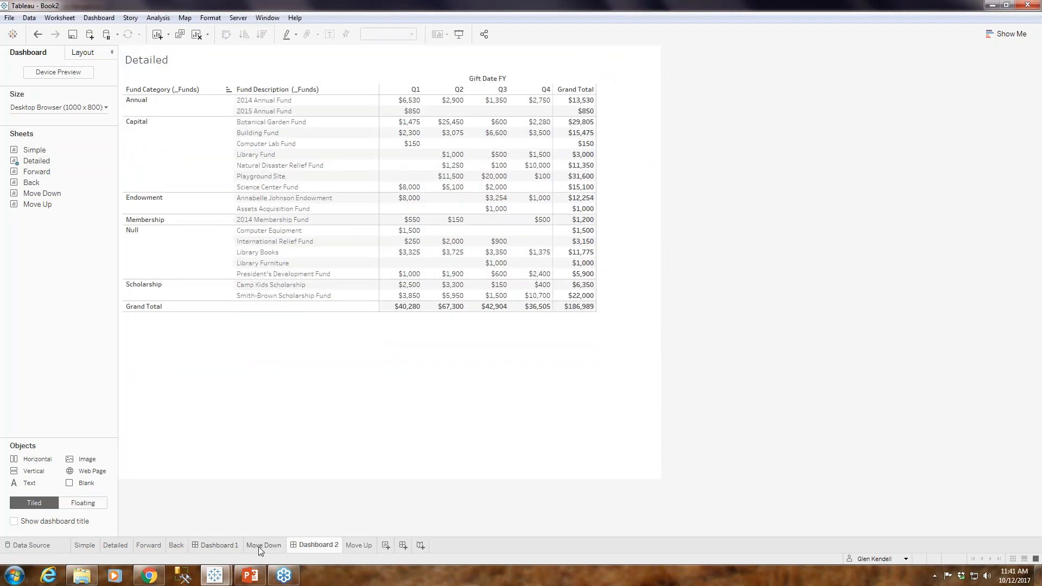
Step: Reorder the workbook sheets so Move Down and Move Up come directly before Dashboard 1
click(222, 545)
drag(221, 547, 280, 551)
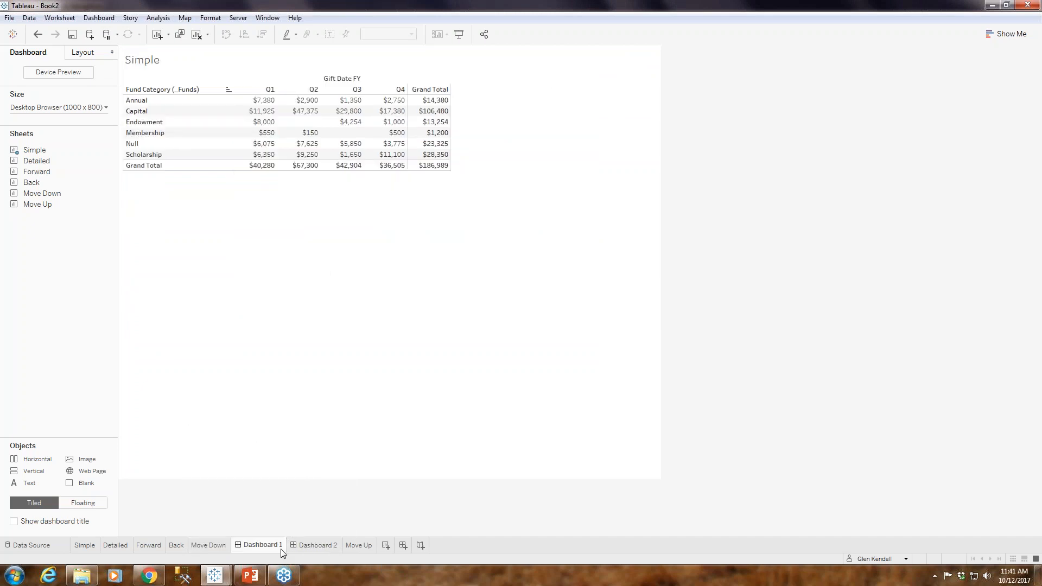
drag(360, 546, 223, 547)
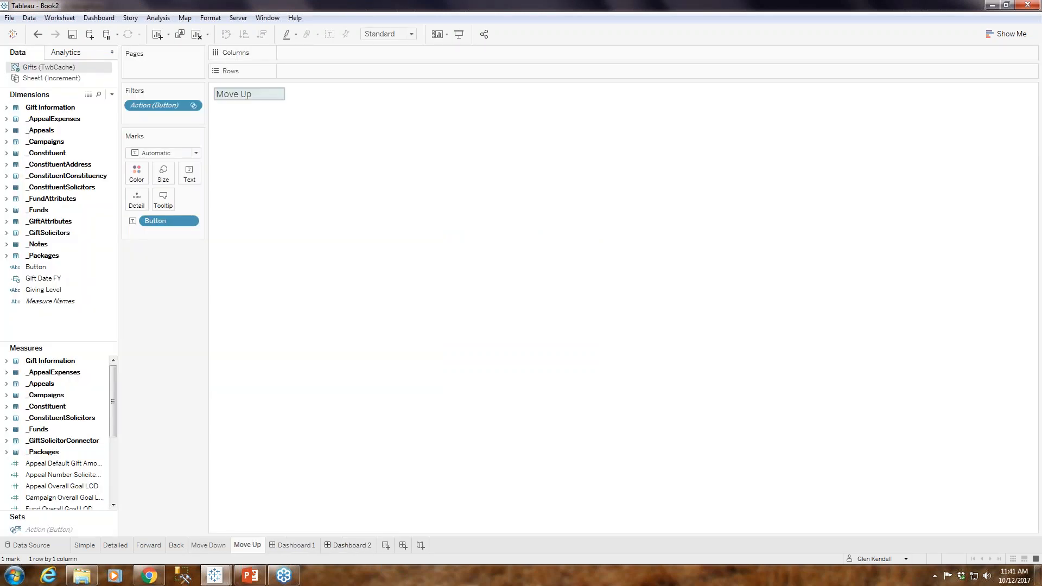
Step: Place the Forward sheet above the Simple table on Dashboard 1, reduce it to a short strip and narrow the ID filter column
click(279, 548)
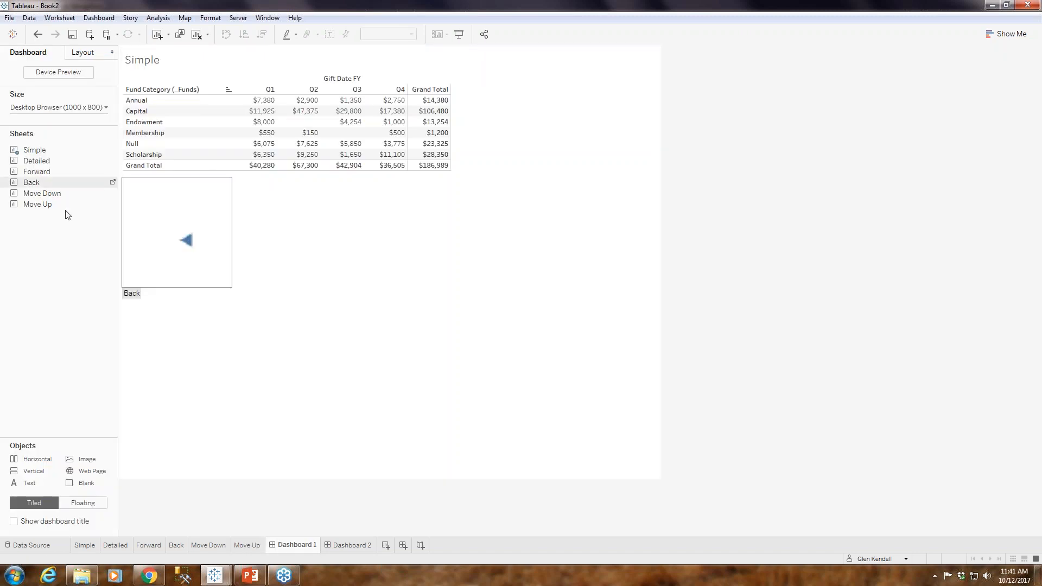
drag(33, 171, 149, 57)
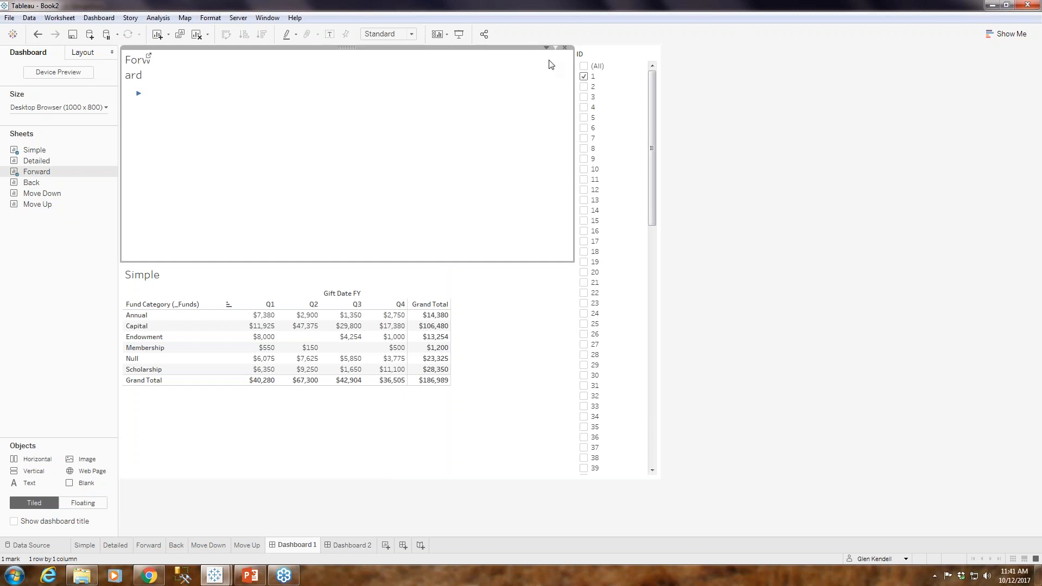
drag(469, 263, 466, 109)
mouse_move(574, 89)
mouse_down()
mouse_move(402, 78)
mouse_move(594, 90)
mouse_up()
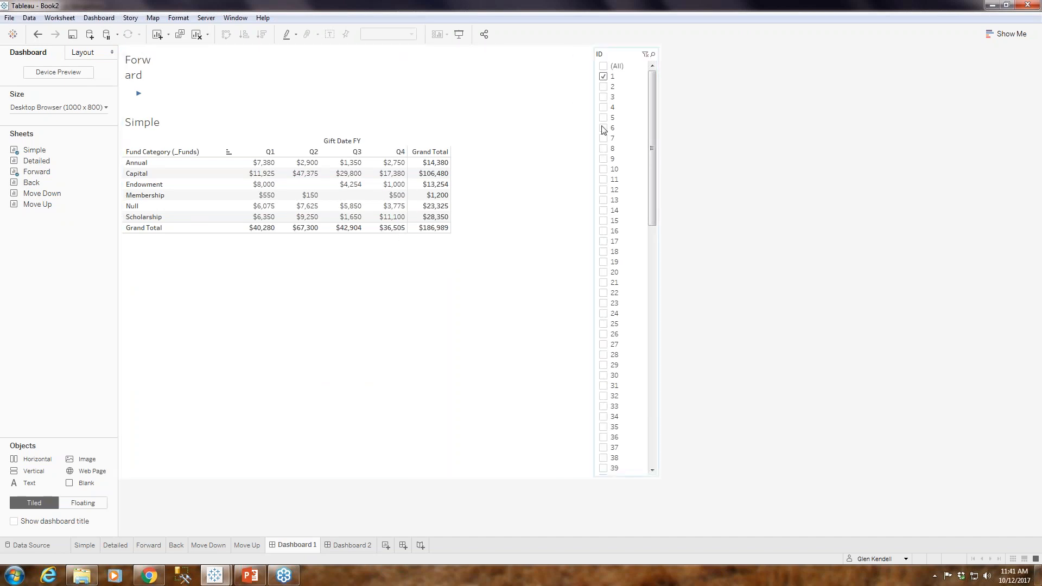
Step: Hide the Forward sheet's title on Dashboard 1 and set its fit to Fit Height
click(213, 75)
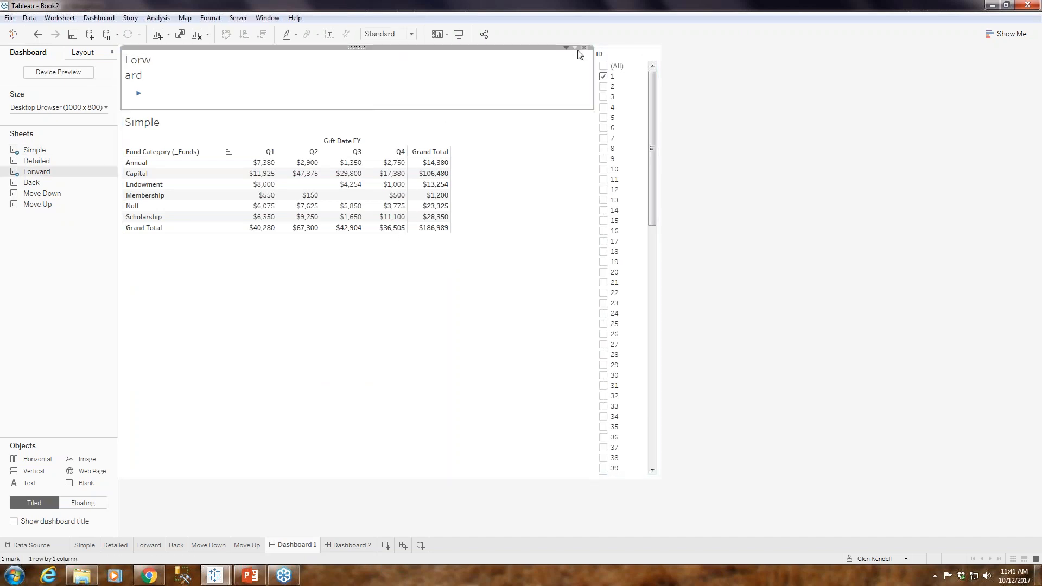
right_click(145, 67)
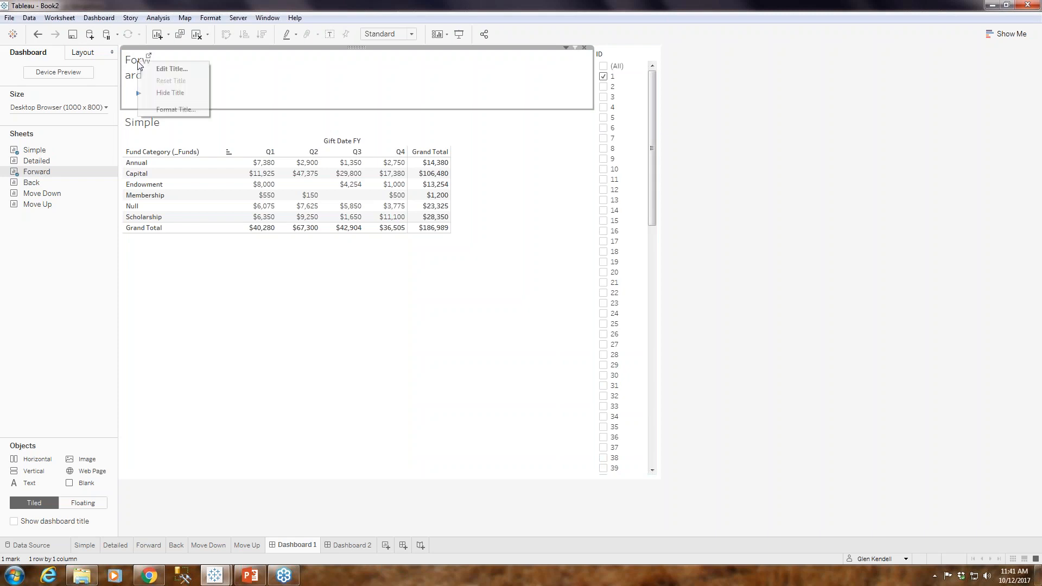
click(168, 93)
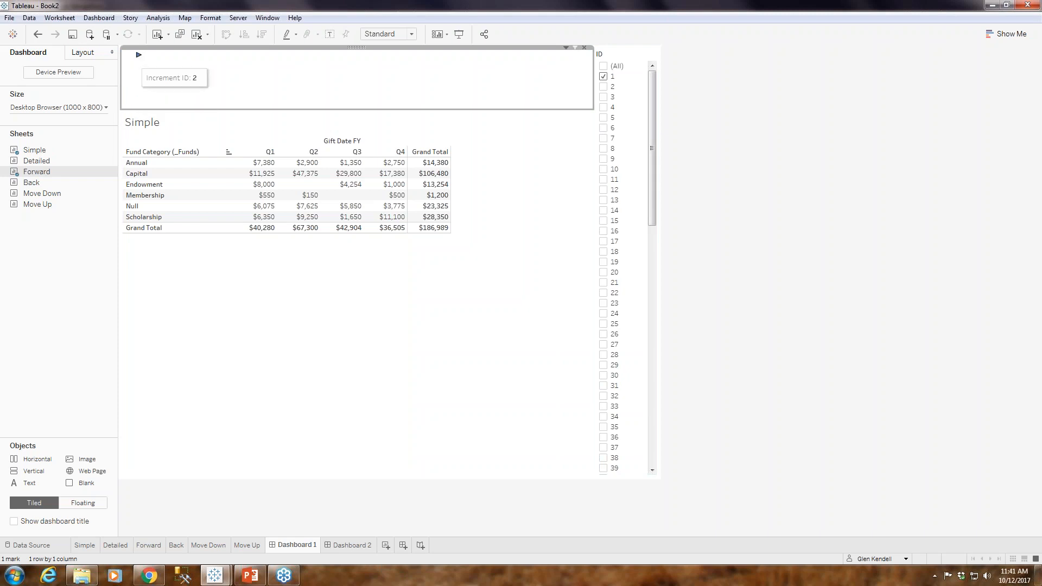
click(565, 49)
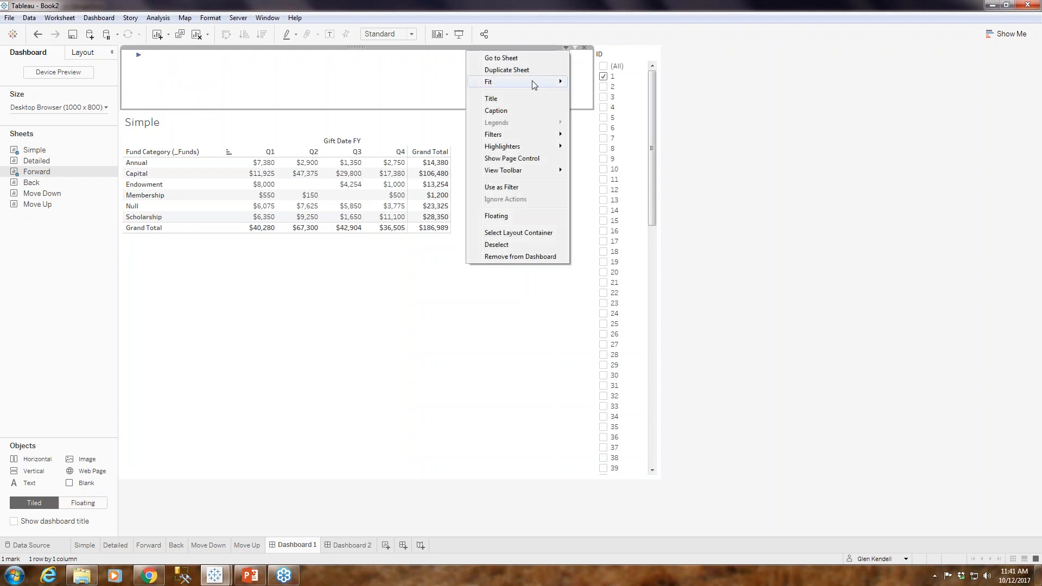
mouse_move(537, 82)
click(588, 108)
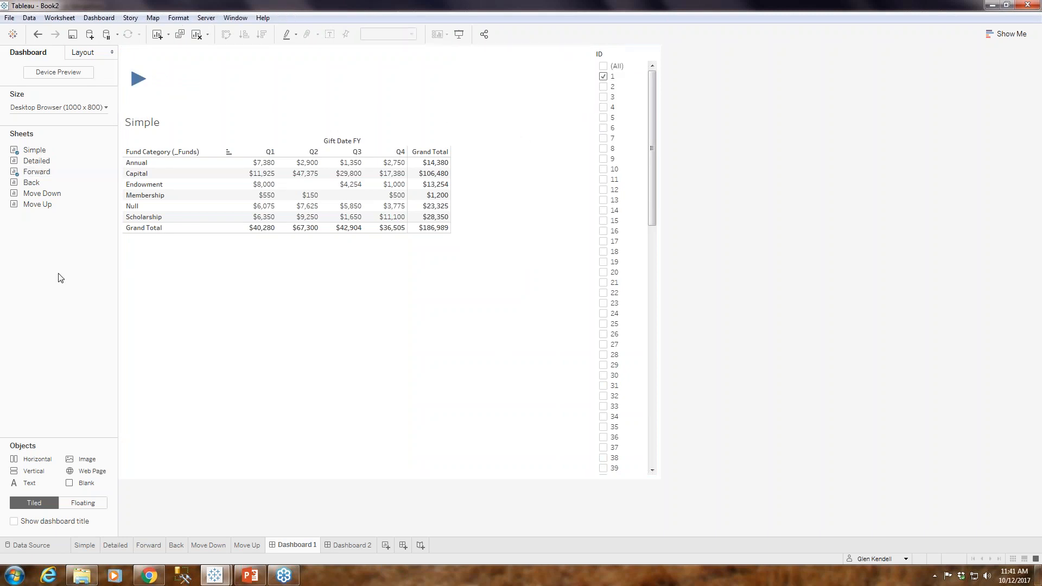
mouse_move(342, 552)
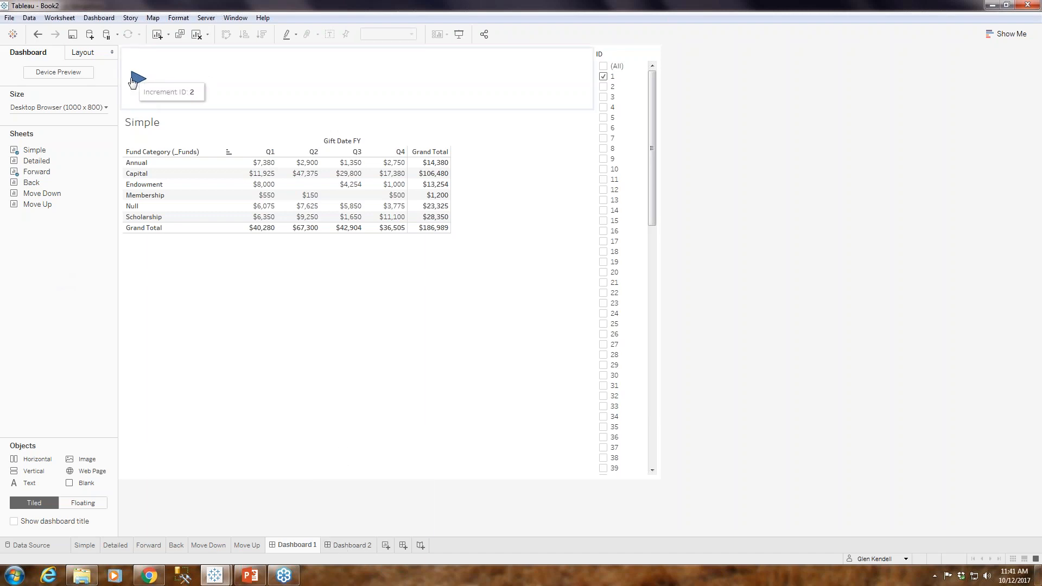
Step: Place the Back sheet above the Detailed table on Dashboard 2 and reduce it to a short strip
click(347, 548)
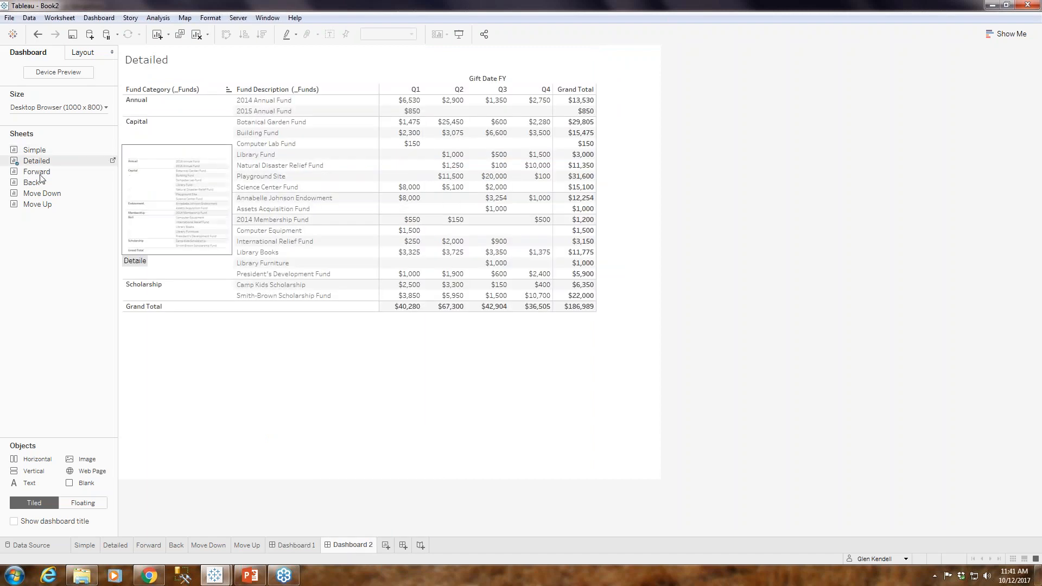
mouse_move(32, 185)
mouse_down()
mouse_move(179, 136)
mouse_move(193, 70)
mouse_up()
drag(235, 260, 226, 135)
click(284, 548)
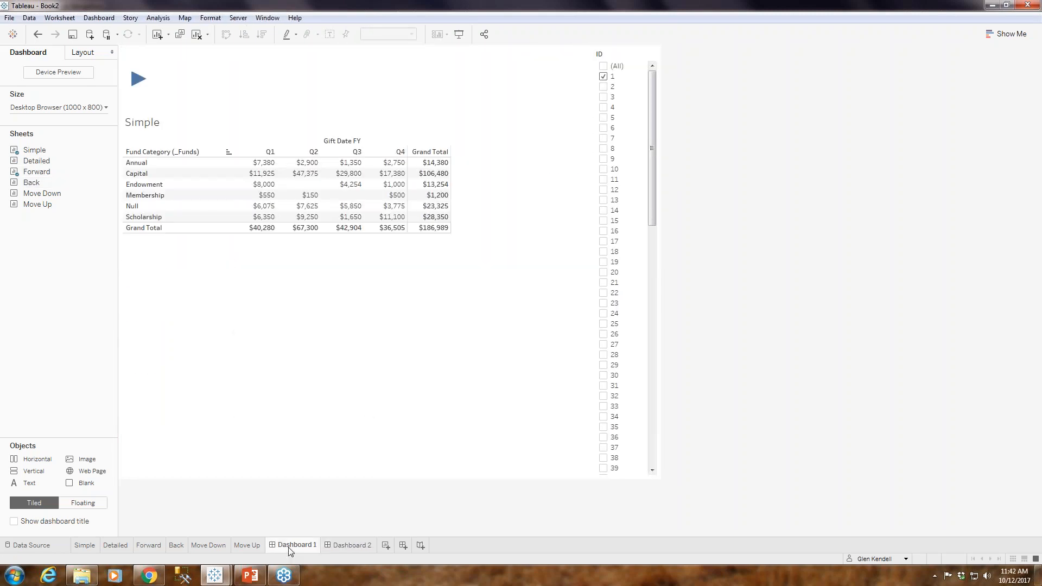
click(343, 546)
Step: Hide the Back sheet's title on Dashboard 2 and set its fit to Fit Height
right_click(139, 62)
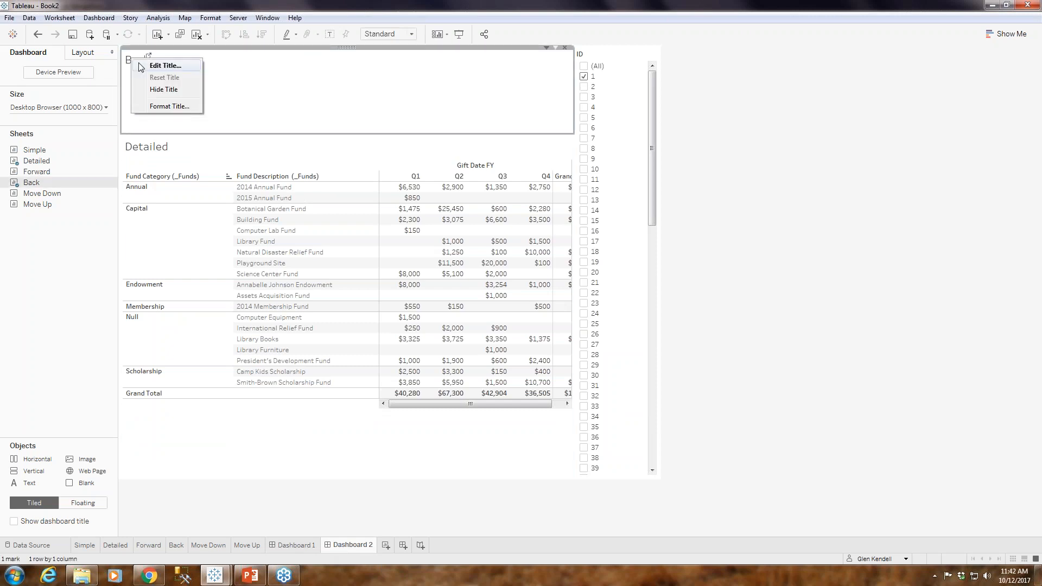
click(163, 89)
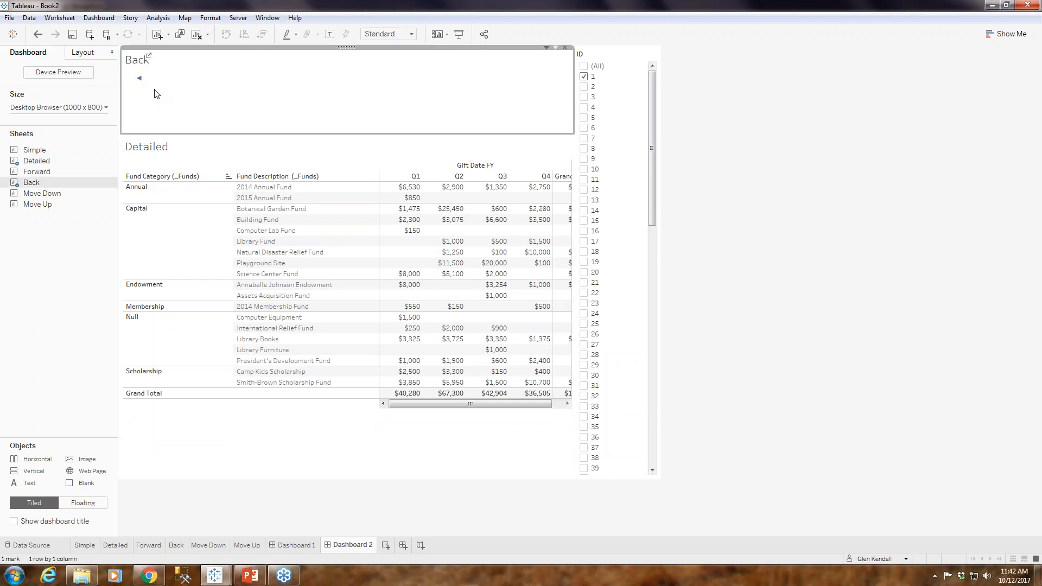
click(547, 47)
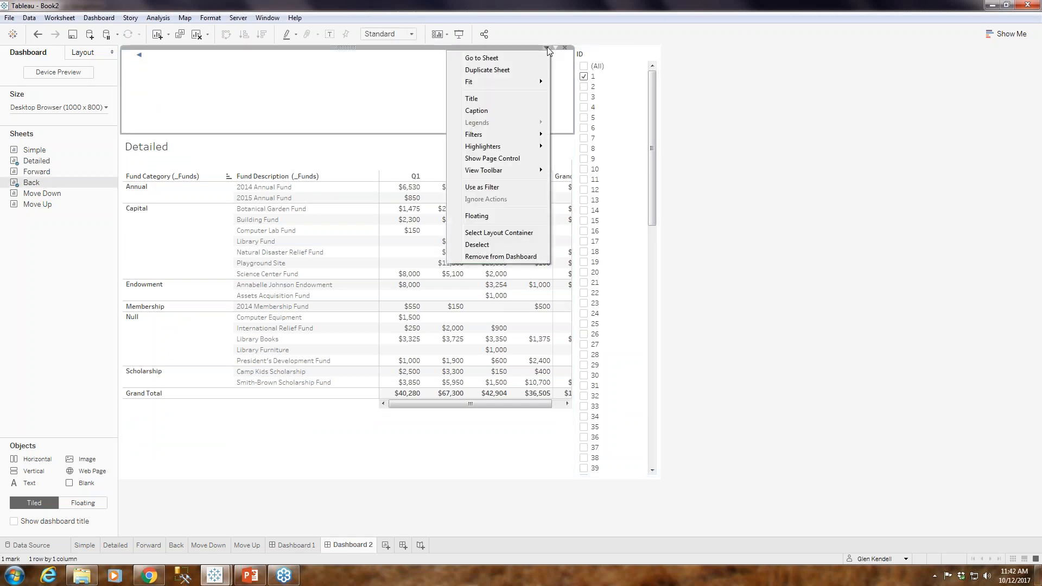
mouse_move(520, 84)
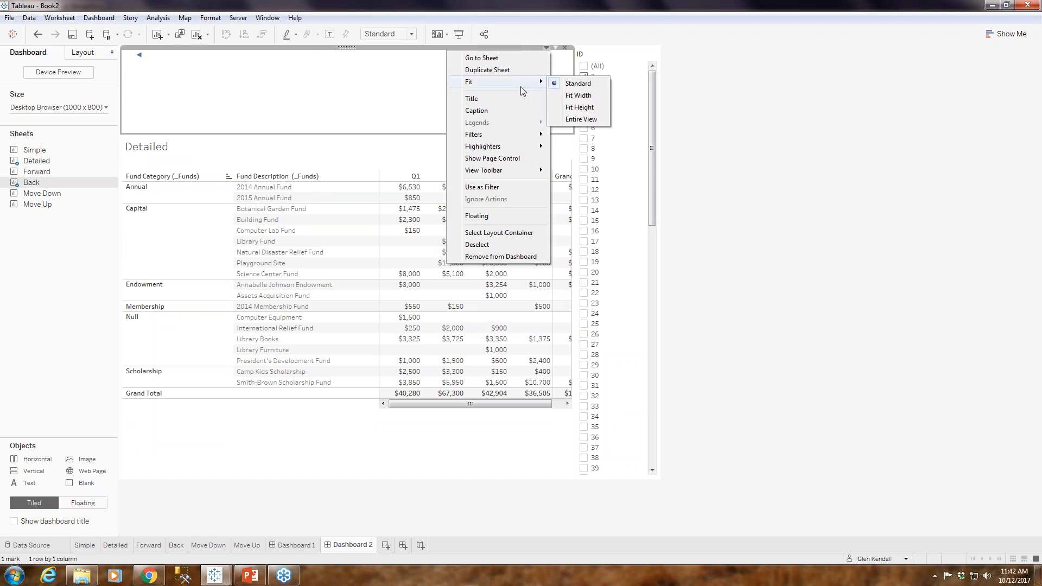
click(579, 108)
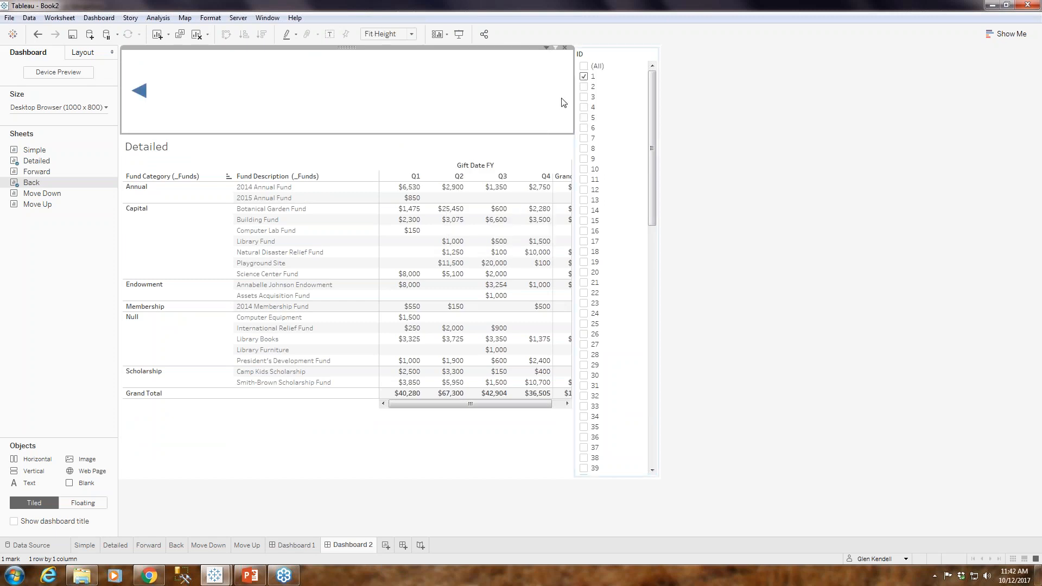
Step: Shorten the Back strip on Dashboard 2 so its arrow lines up with the Forward arrow on Dashboard 1
click(297, 546)
click(349, 546)
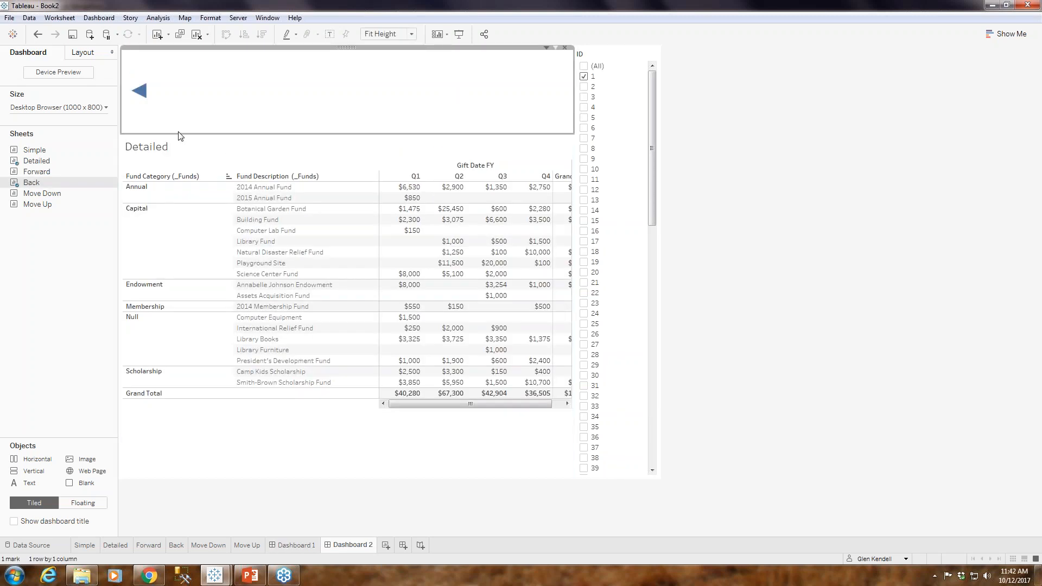
drag(177, 134, 177, 116)
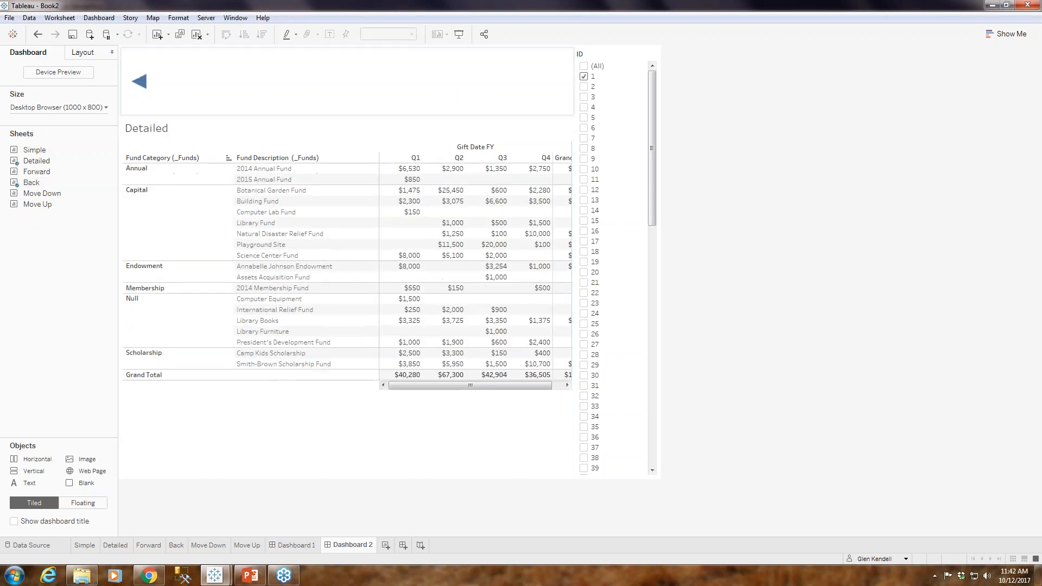
click(295, 544)
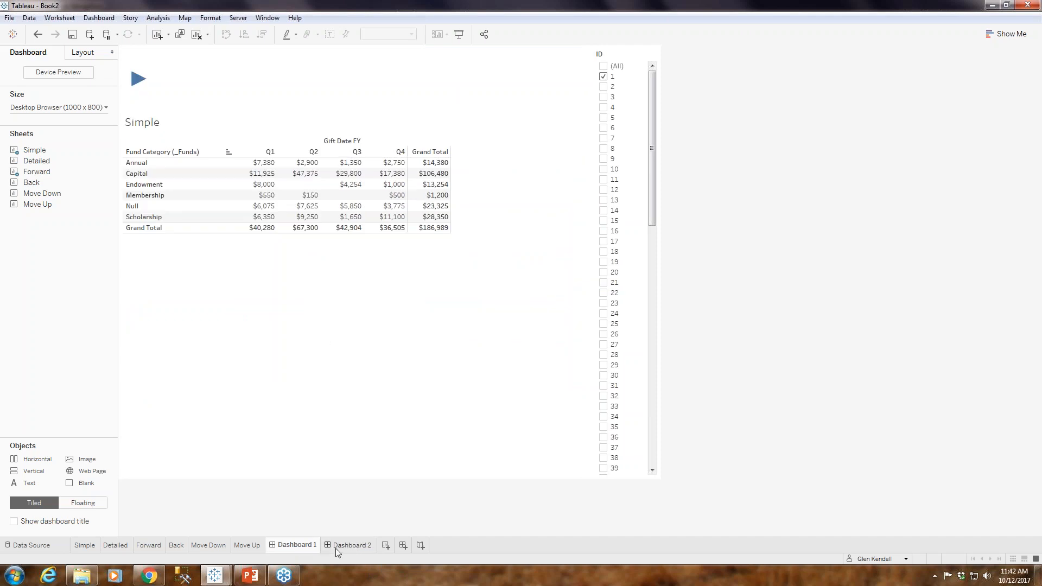
click(336, 547)
click(282, 545)
click(223, 79)
click(352, 545)
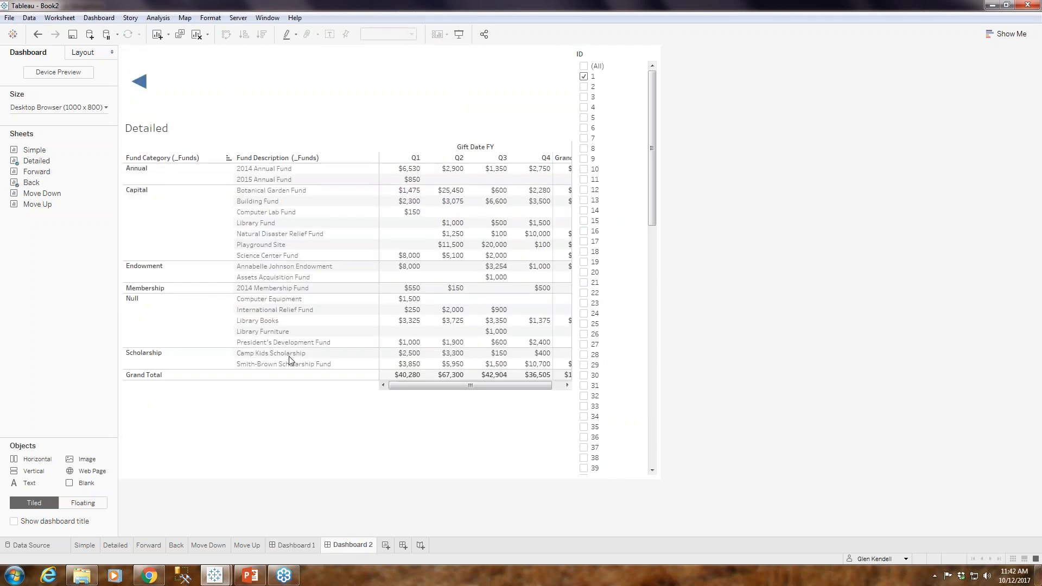
click(197, 104)
drag(191, 115, 189, 102)
click(308, 414)
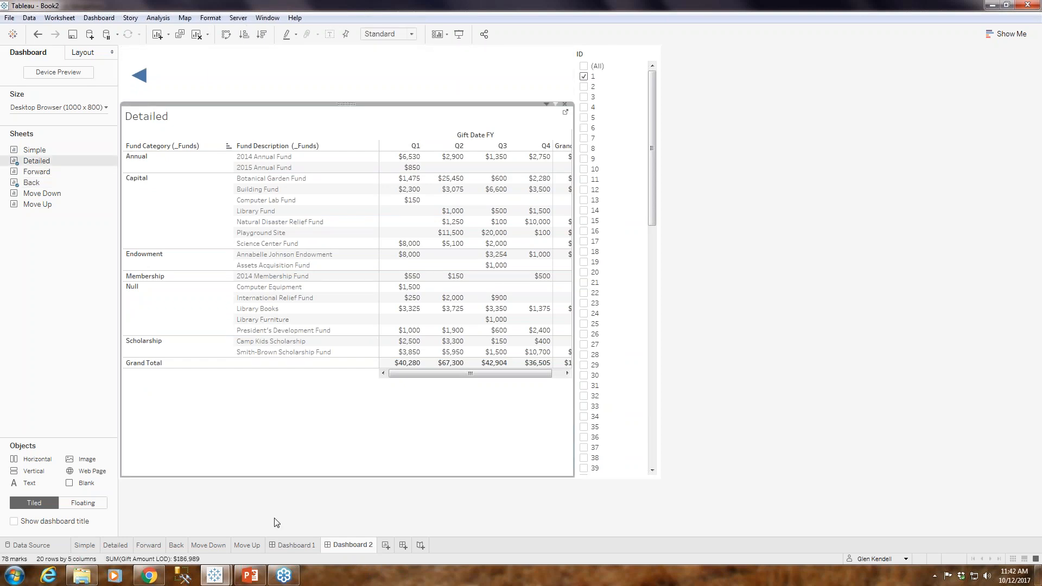
Step: Set the Forward sheet on Dashboard 1 to be used as a filter
click(292, 545)
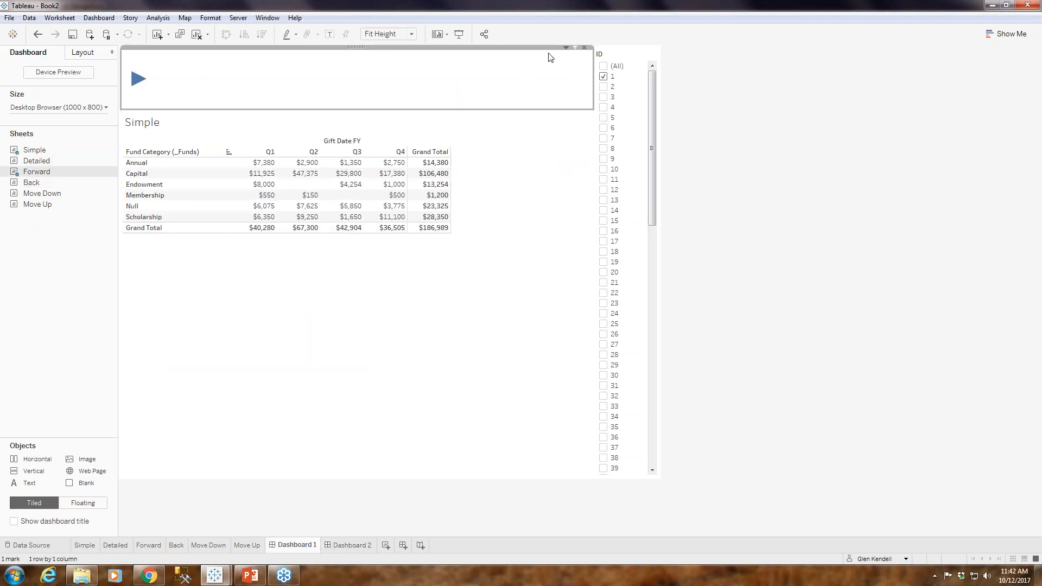
click(566, 48)
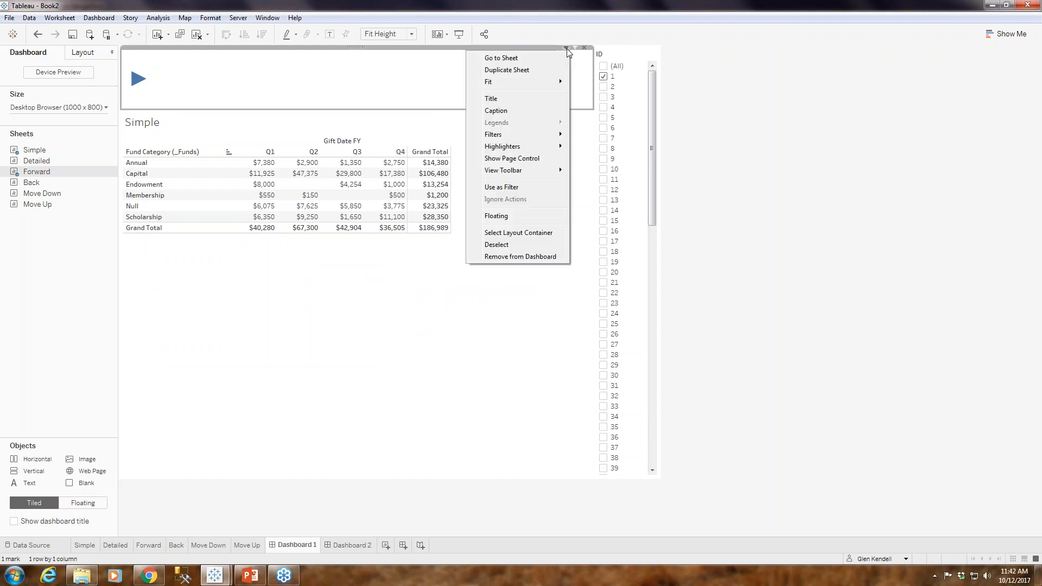
mouse_move(552, 139)
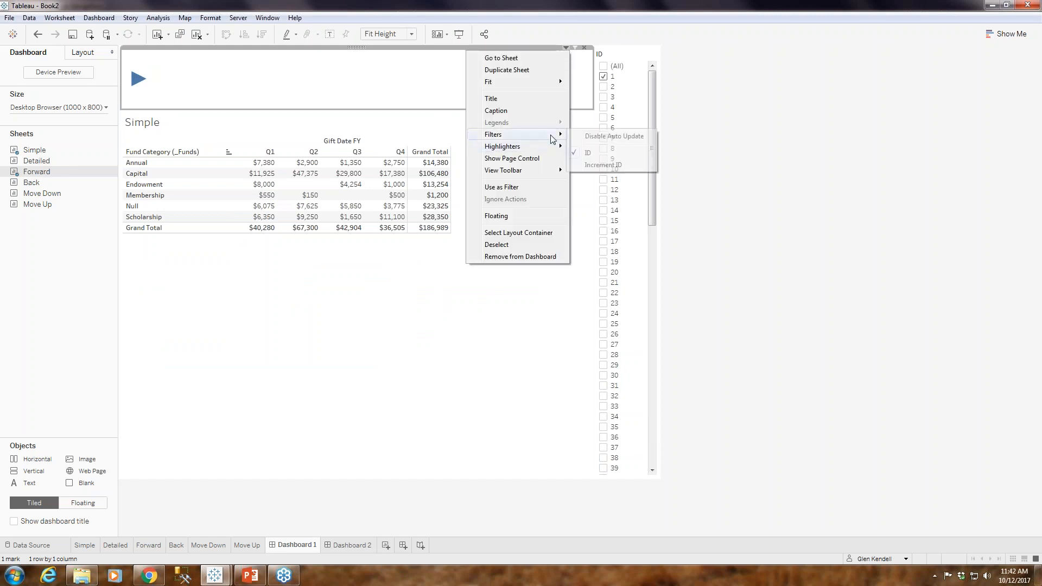
click(419, 60)
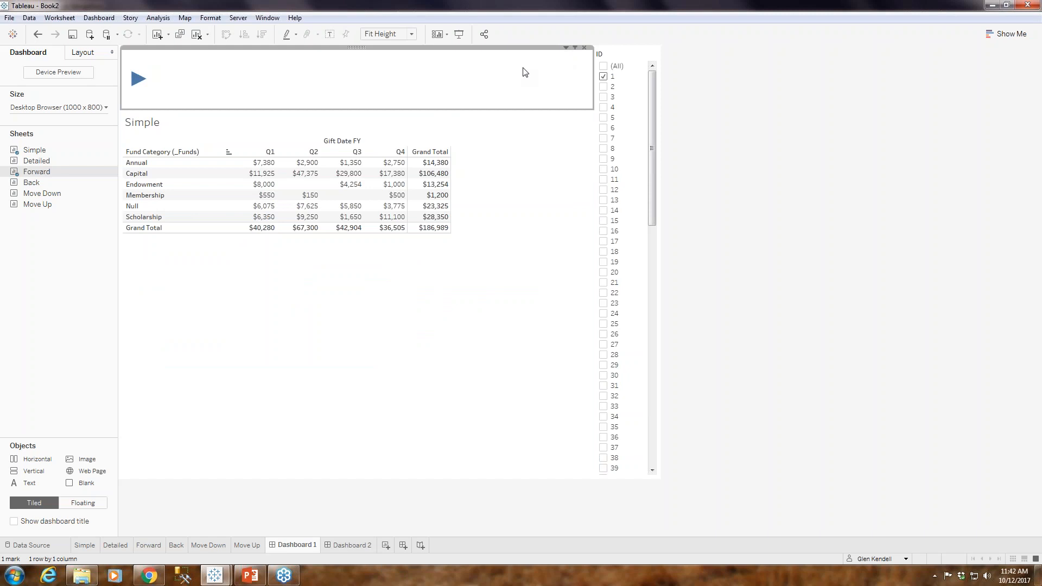
click(566, 47)
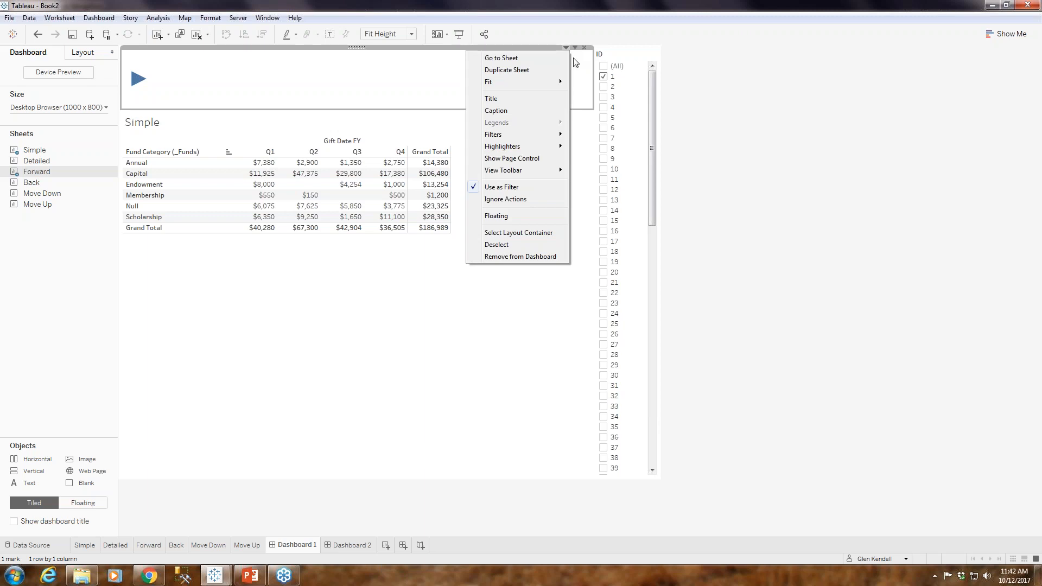
click(575, 49)
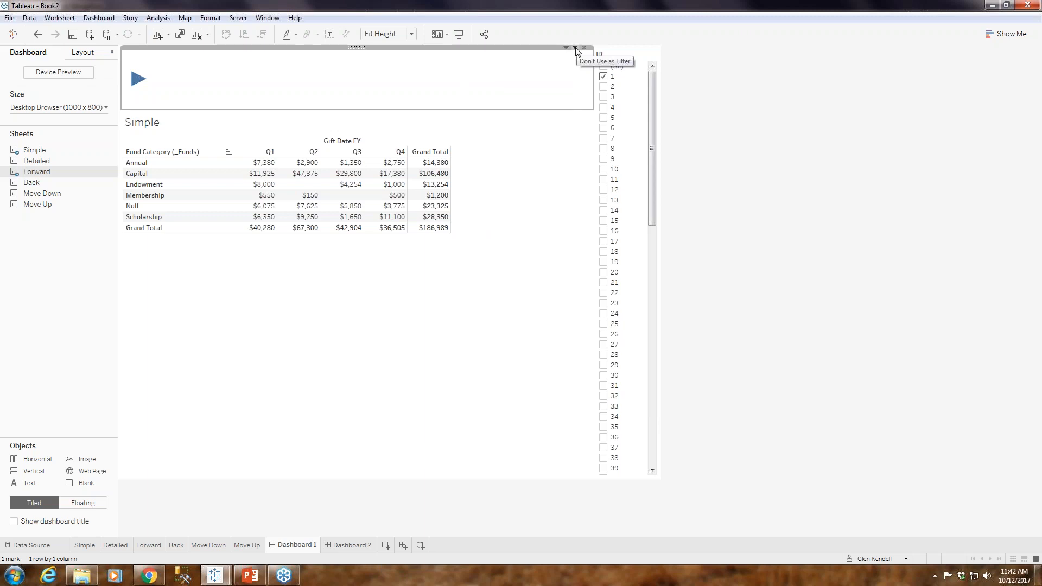
click(566, 47)
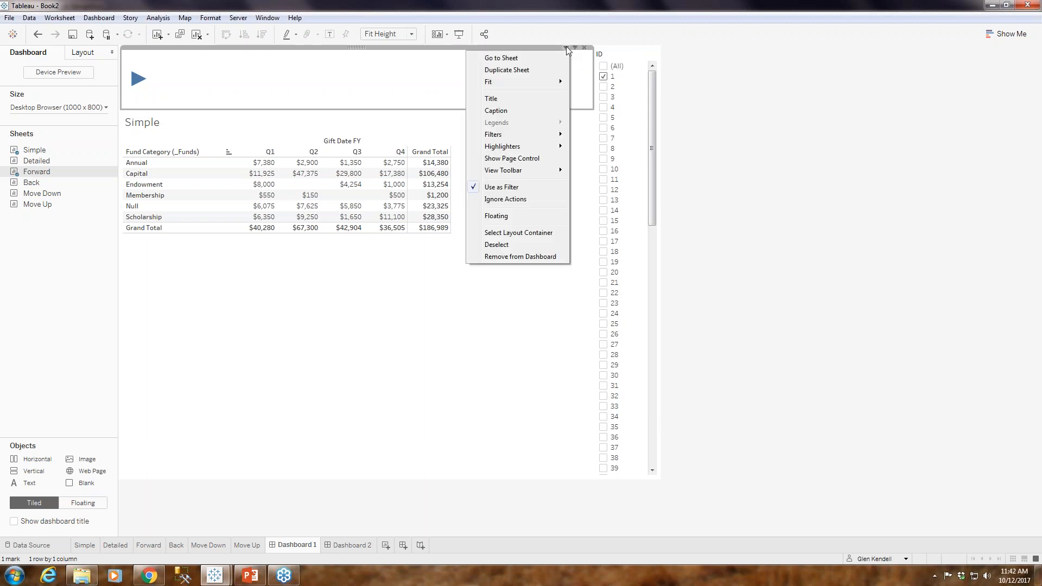
click(367, 334)
Step: Set the Back sheet on Dashboard 2 to be used as a filter
click(351, 545)
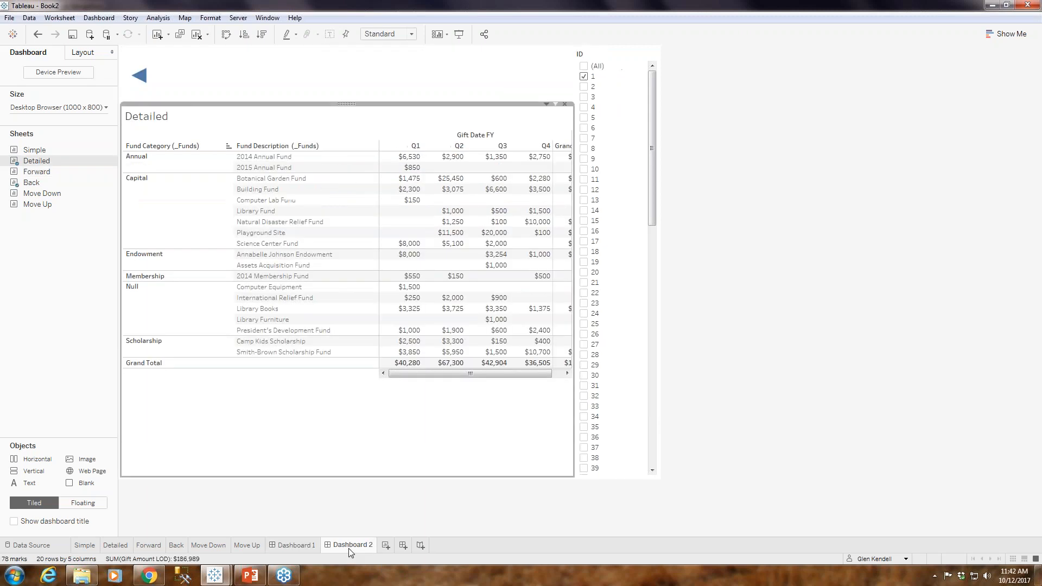
click(552, 64)
click(546, 48)
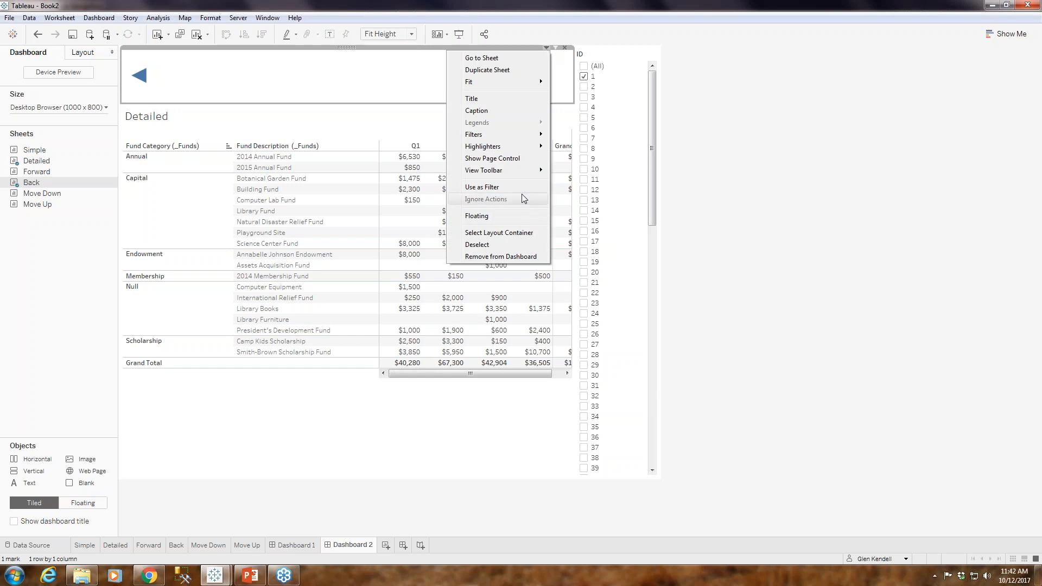
click(508, 188)
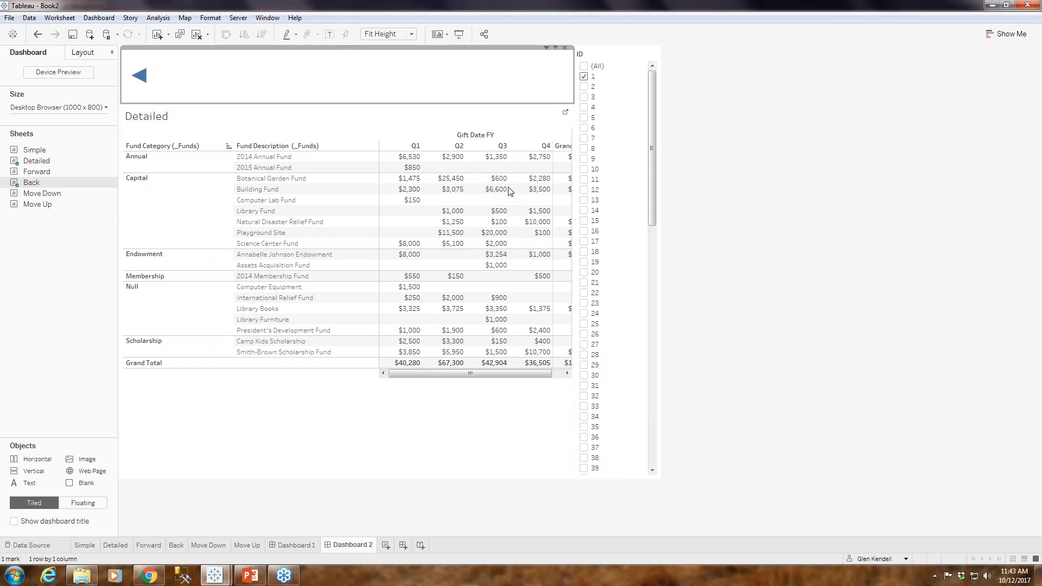
Step: Remove both generated filter actions, Filter 1 and Filter 2, from the workbook's actions
click(294, 545)
click(99, 18)
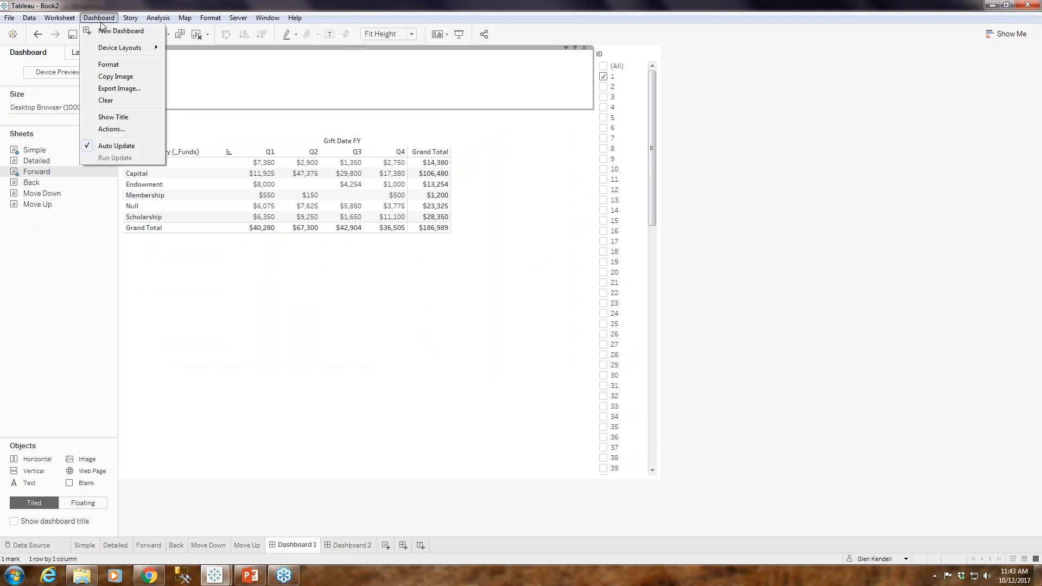
click(112, 129)
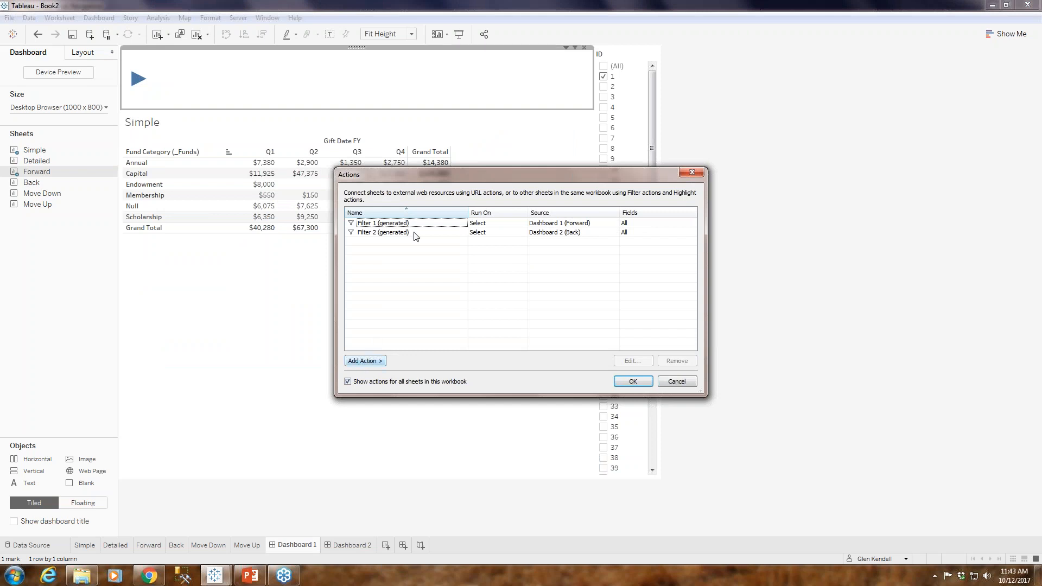
click(397, 225)
click(671, 363)
click(388, 227)
click(678, 361)
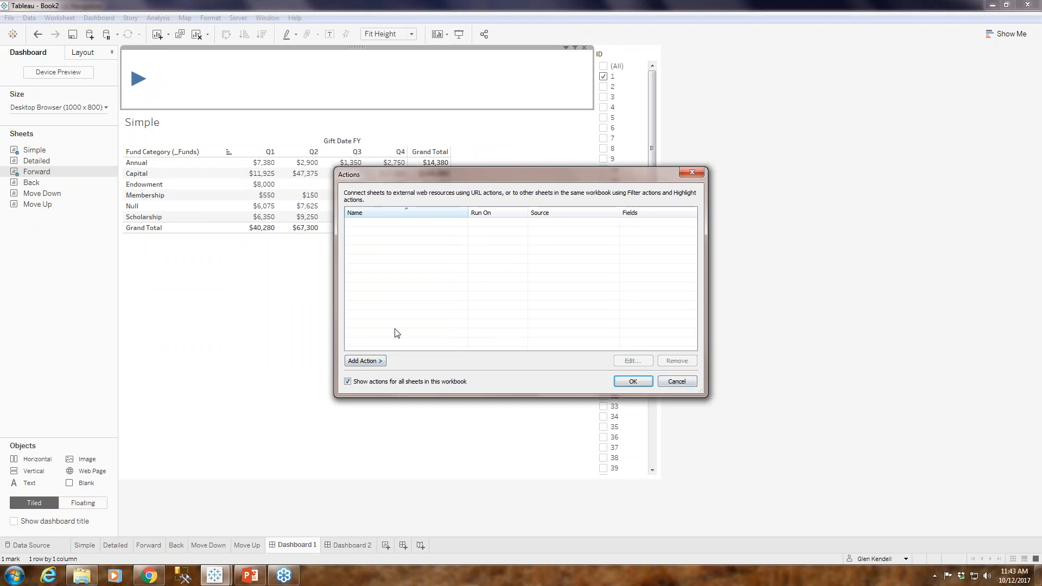
Step: Add a filter action named Forward with only Dashboard 1's Forward sheet as source and Dashboard 2 as target
click(364, 361)
click(426, 360)
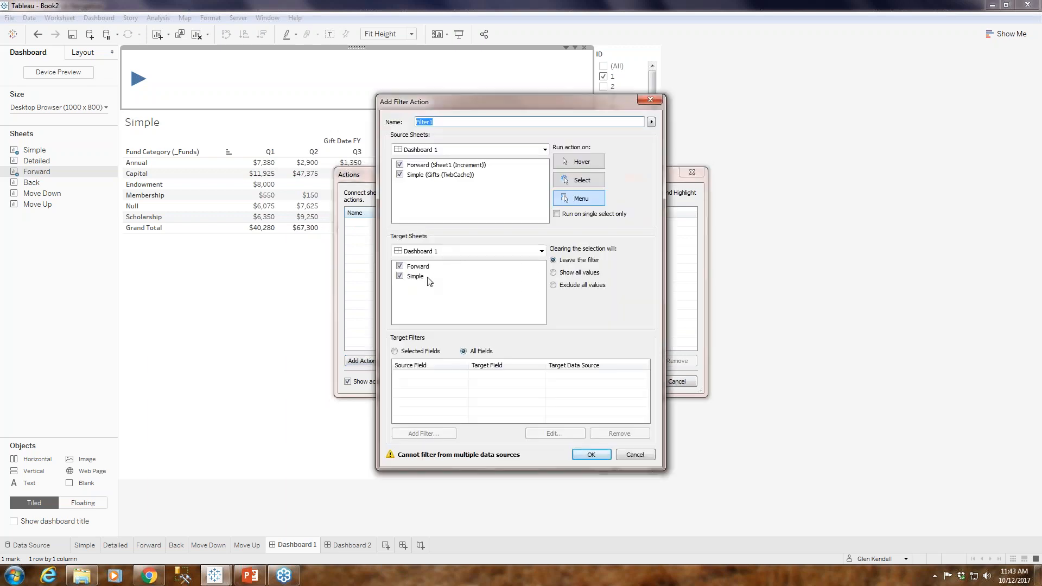
text(Forward)
click(399, 176)
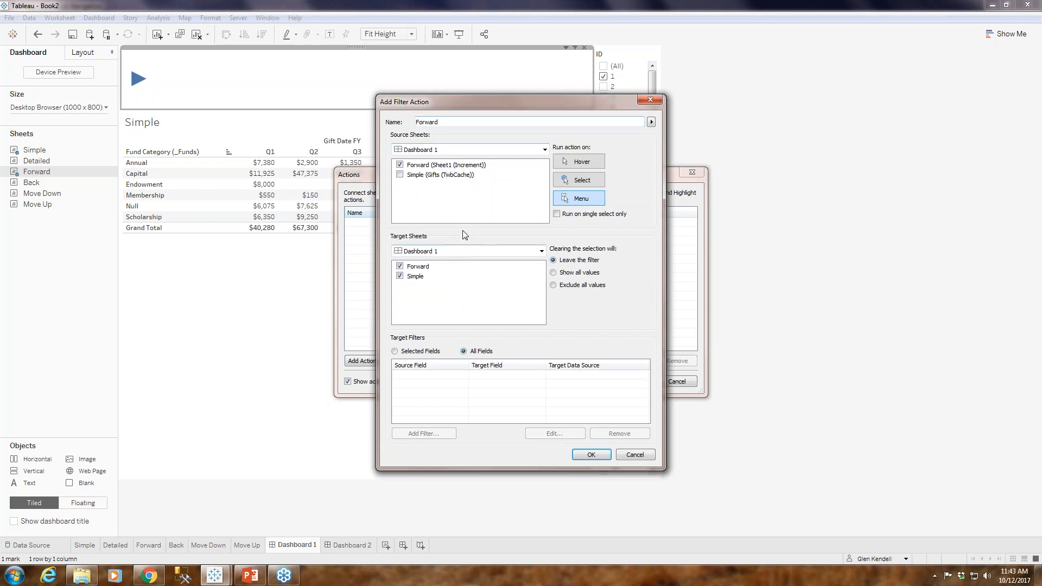
click(456, 251)
click(423, 276)
Step: Make the Forward action run on Select and leave the filter when the selection is cleared
click(554, 272)
click(579, 180)
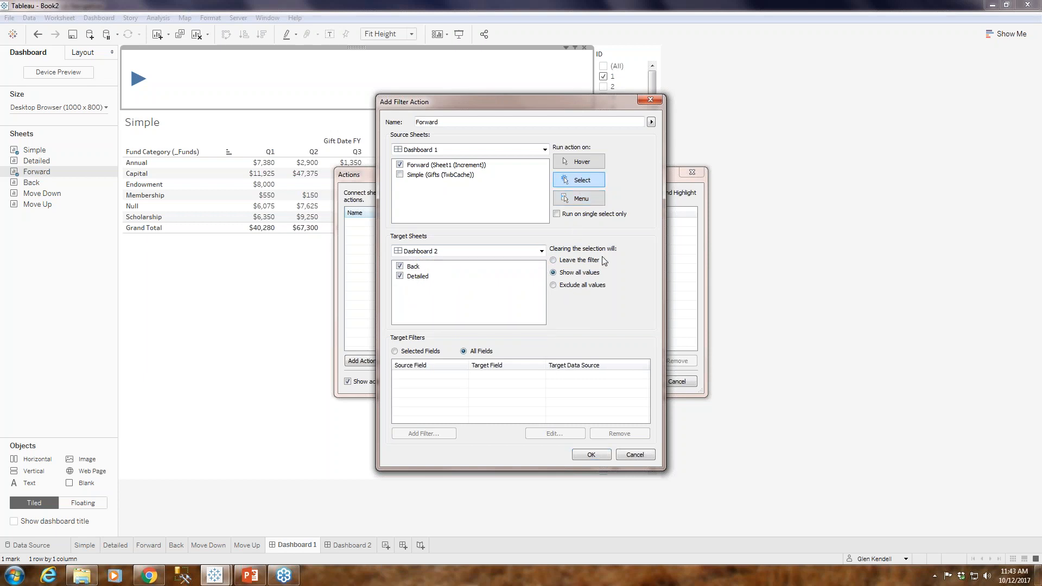
click(554, 260)
Step: Map source field Increment ID to target field ID in Sheet1 (Increment) for the Forward action and save the action
click(411, 352)
click(425, 433)
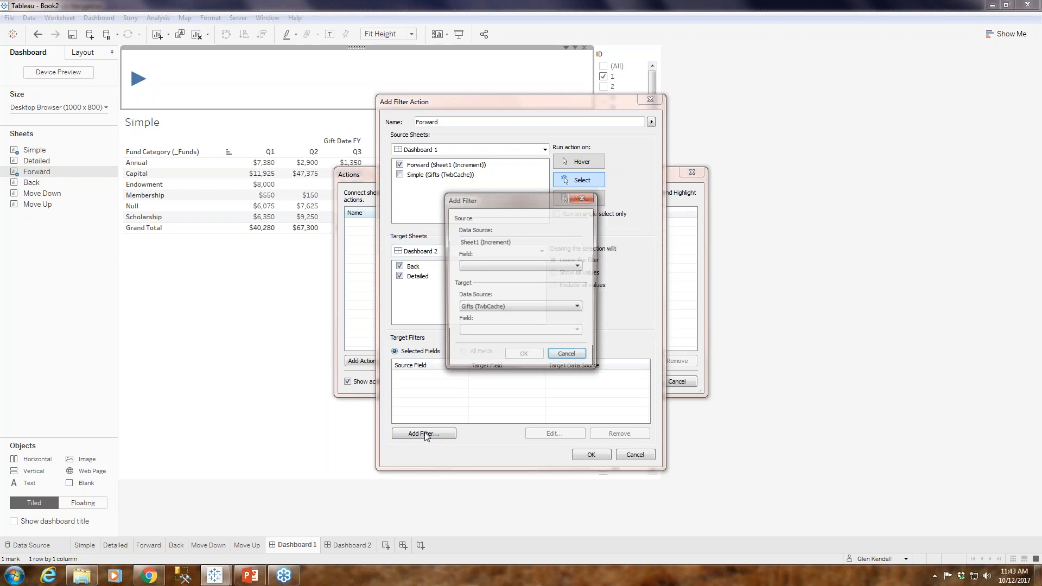
click(483, 267)
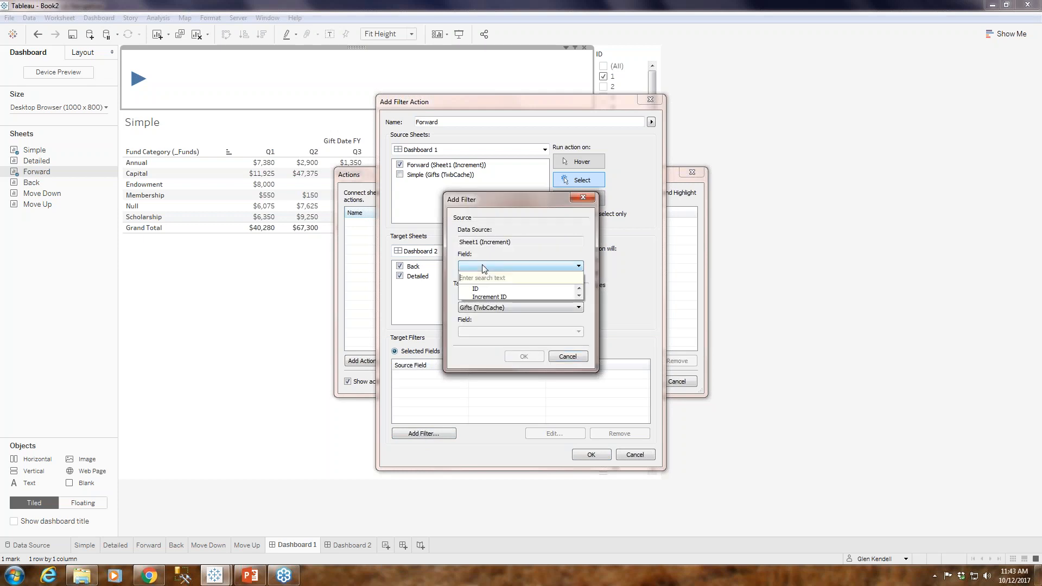
click(489, 297)
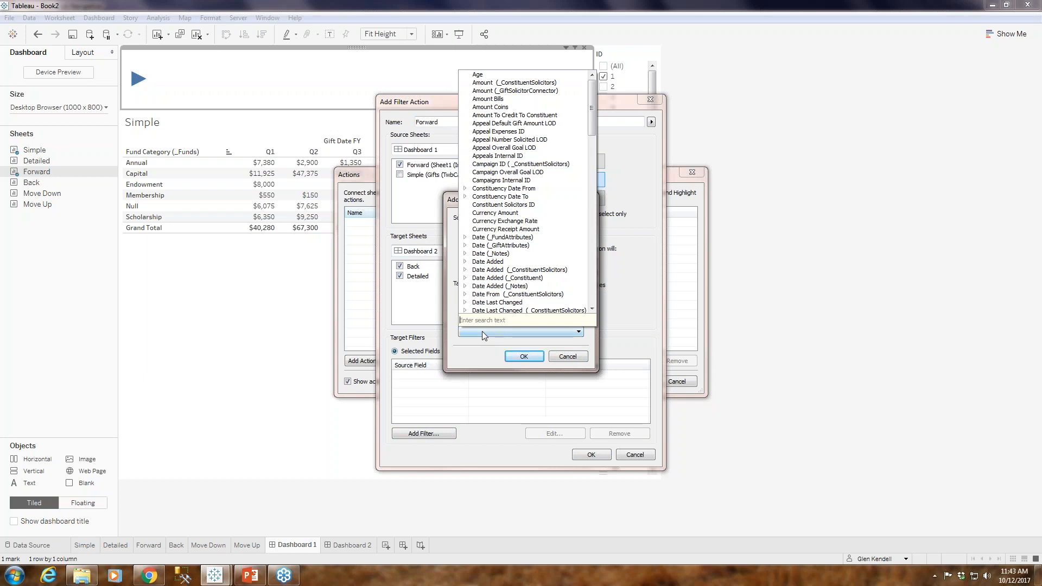
click(482, 331)
click(488, 308)
click(477, 330)
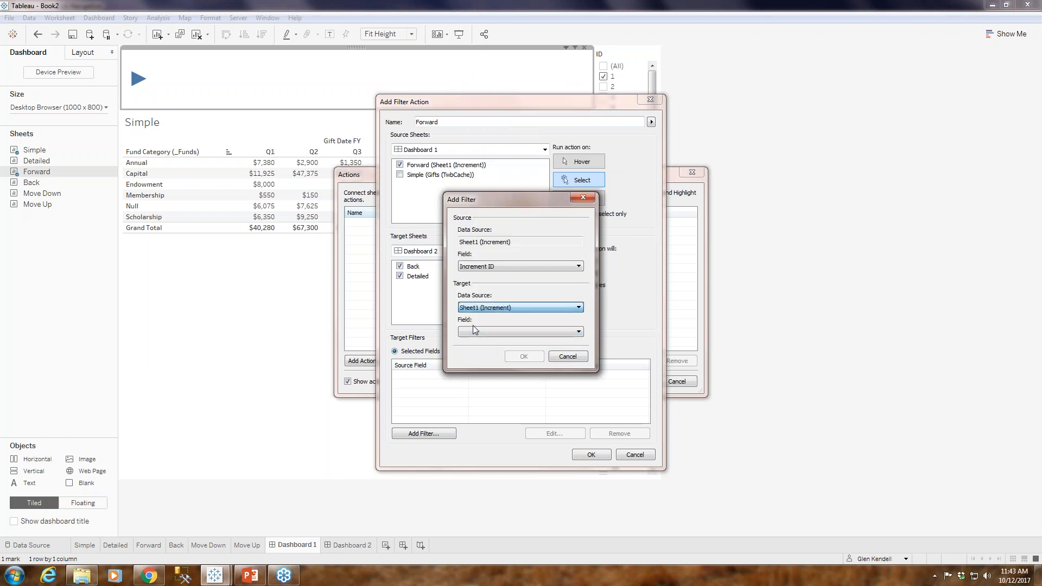
click(576, 336)
click(486, 354)
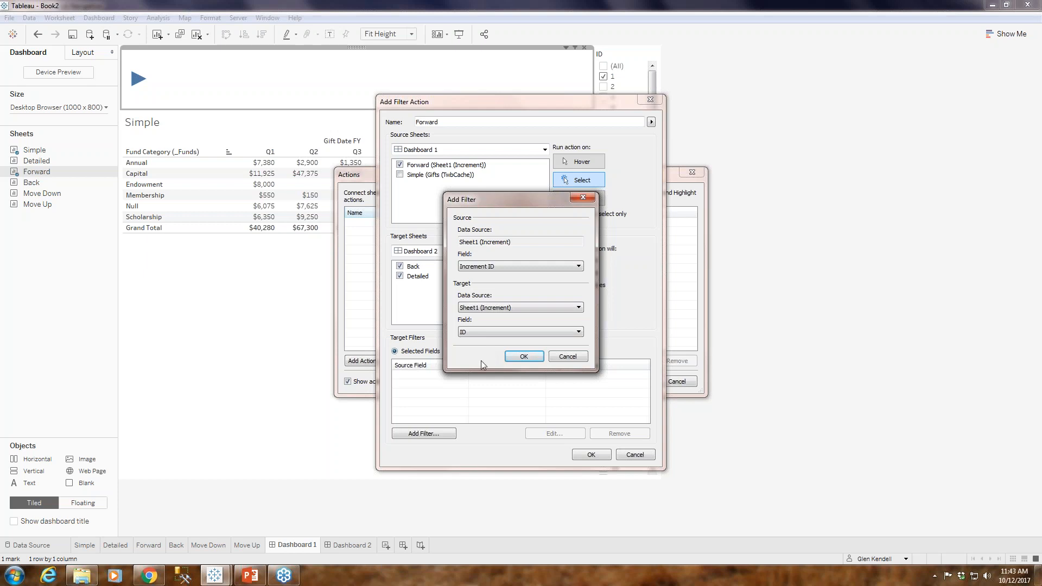
click(523, 356)
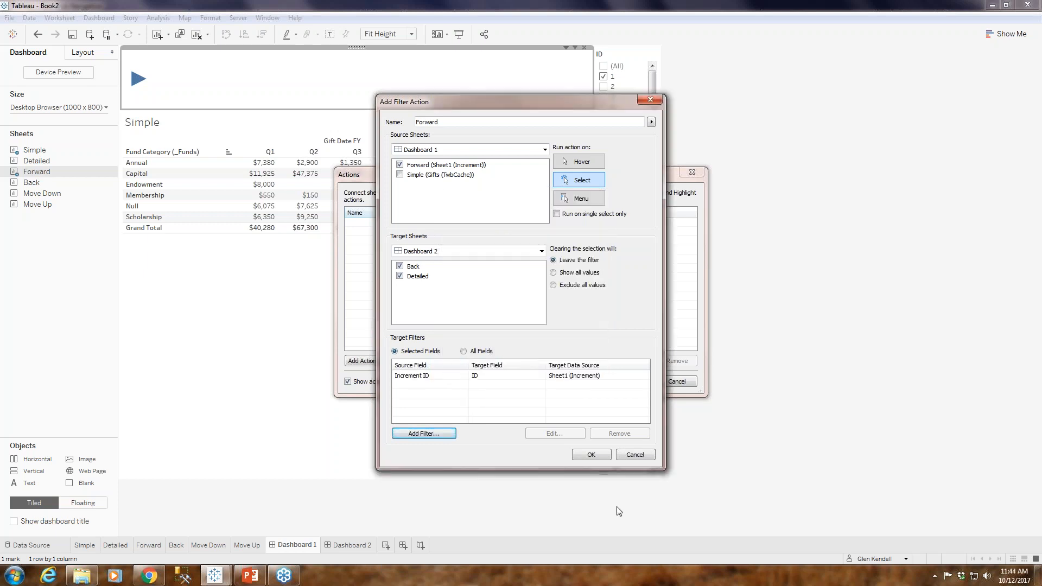
click(591, 455)
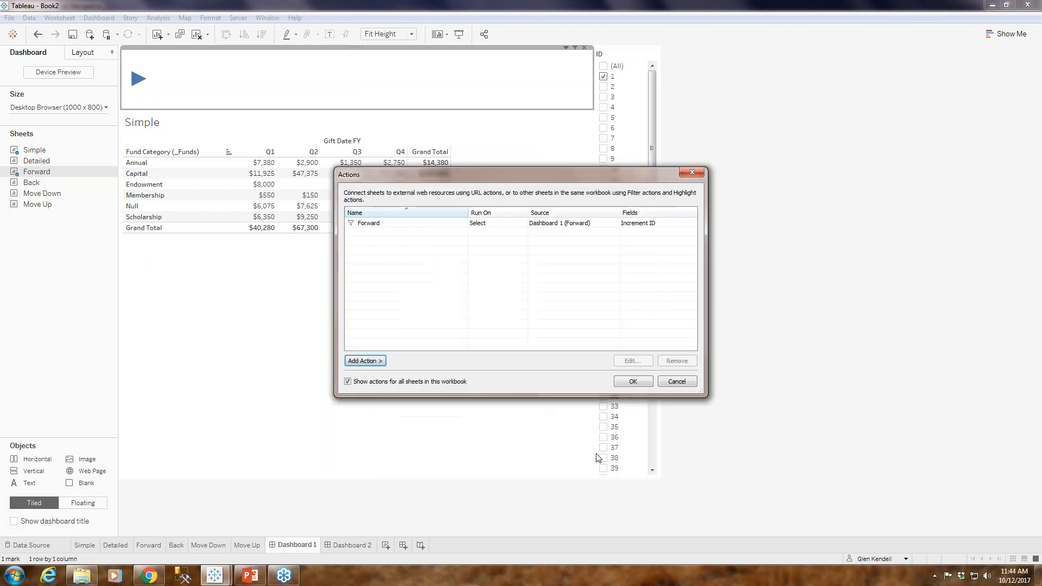
Step: Add a filter action named Back with only Dashboard 2's Back sheet as source and Dashboard 1 as target
click(364, 360)
click(415, 363)
text(Back)
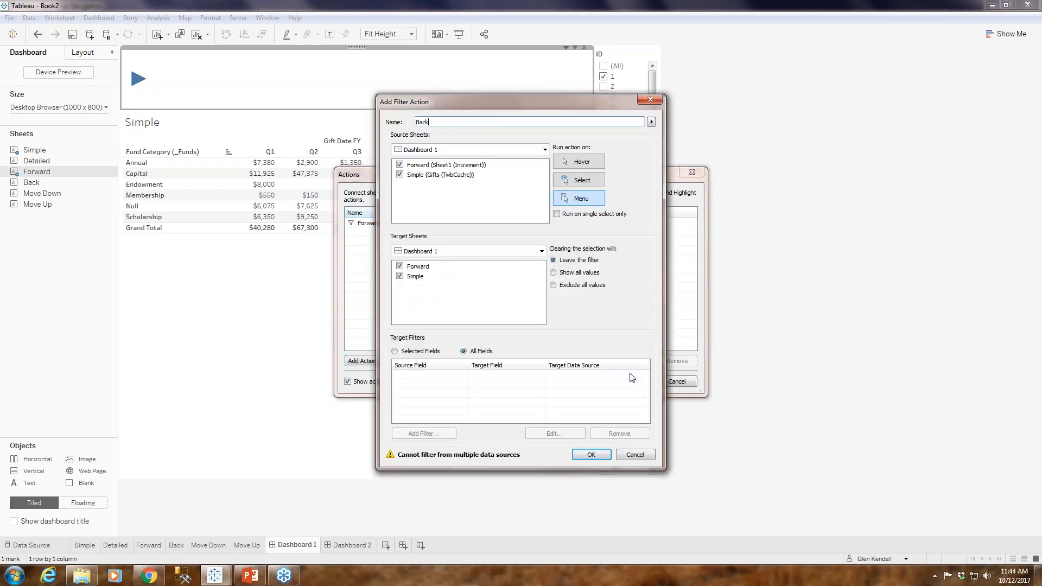
click(430, 149)
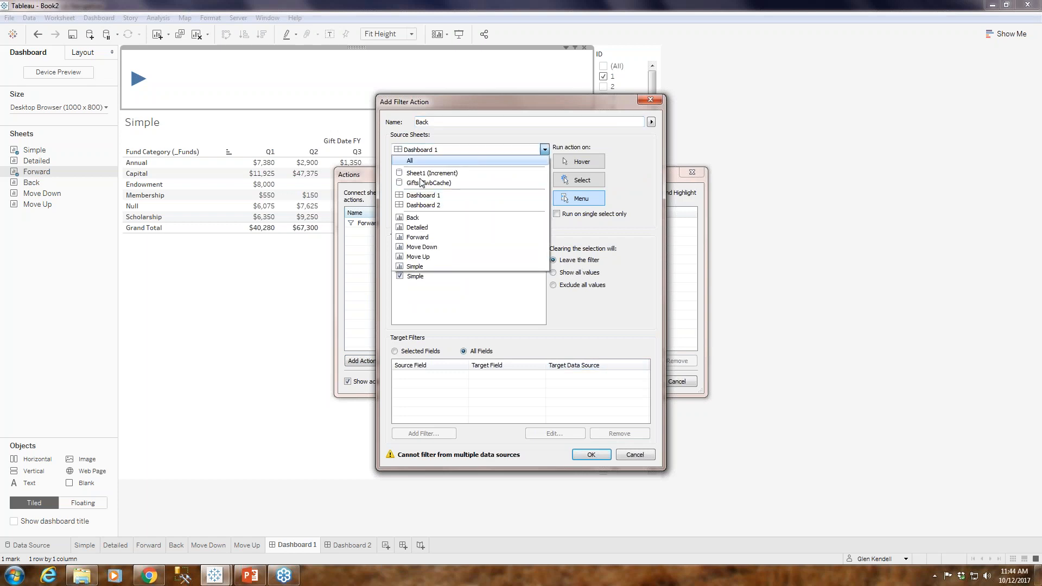
click(421, 205)
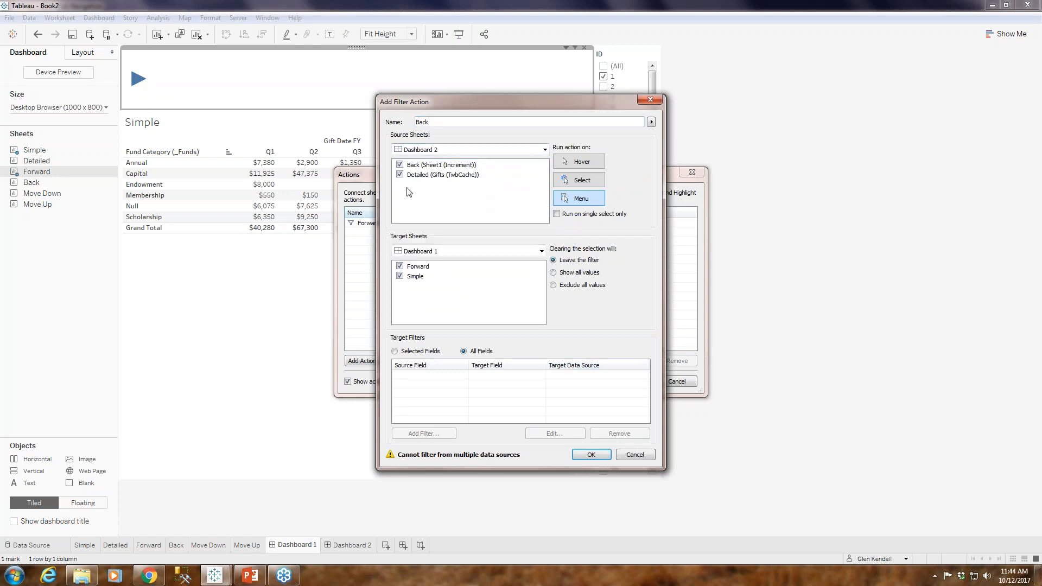
click(400, 174)
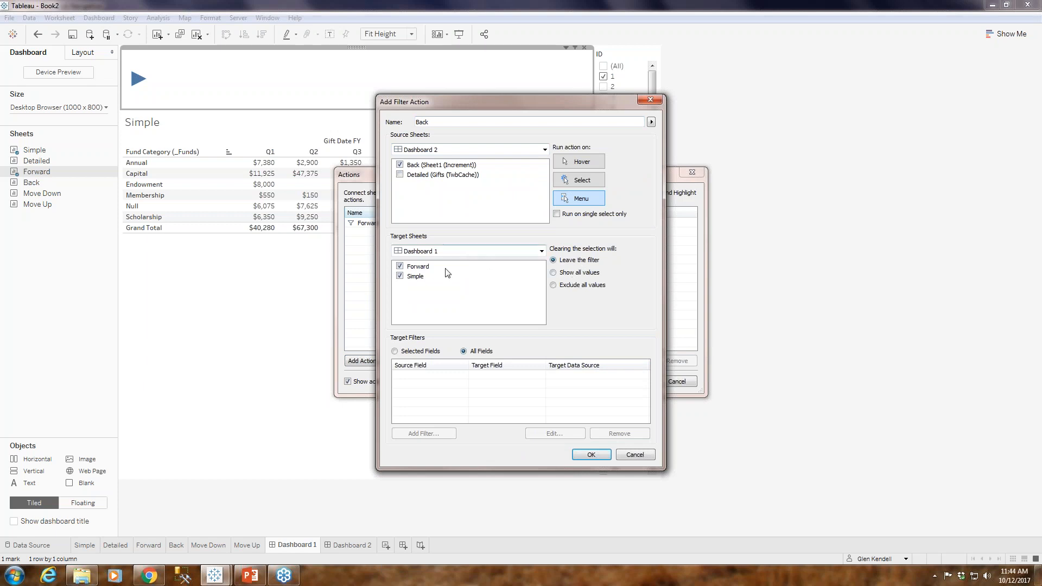
Step: Map source field Increment ID to target field ID in Sheet1 (Increment) for the Back action and save the action
click(414, 352)
click(423, 433)
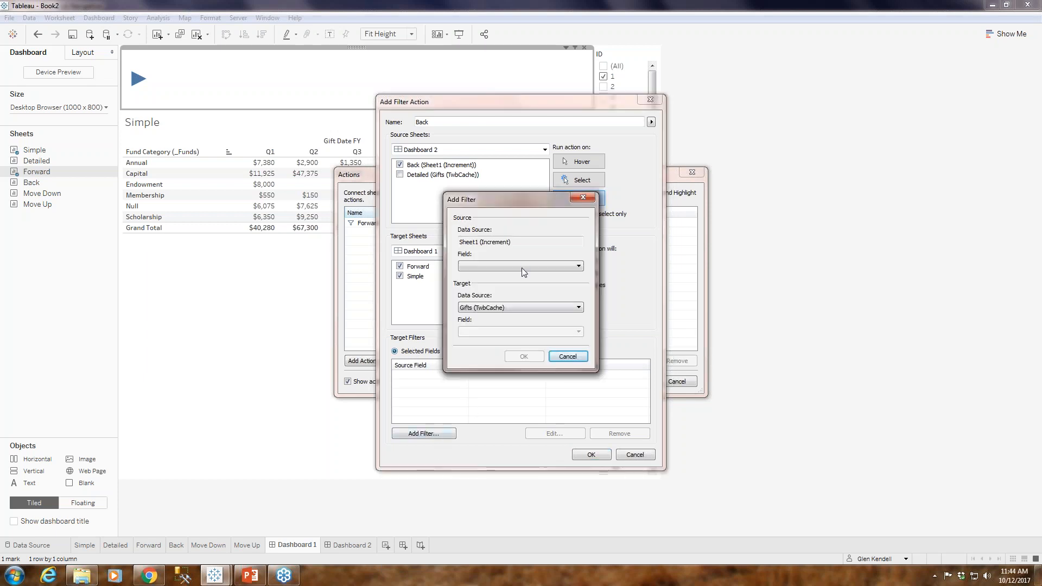
click(518, 266)
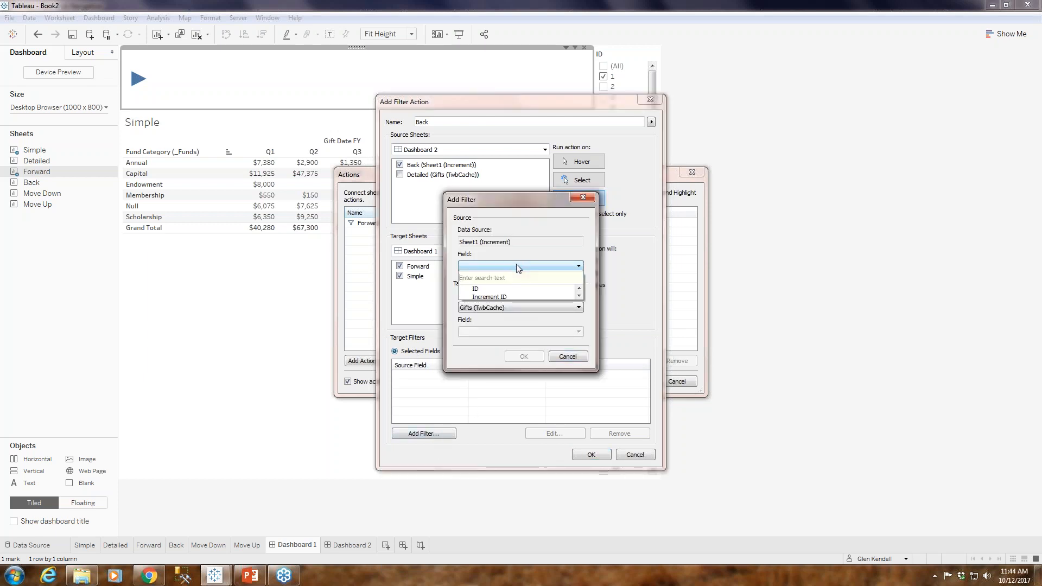
click(490, 297)
click(494, 308)
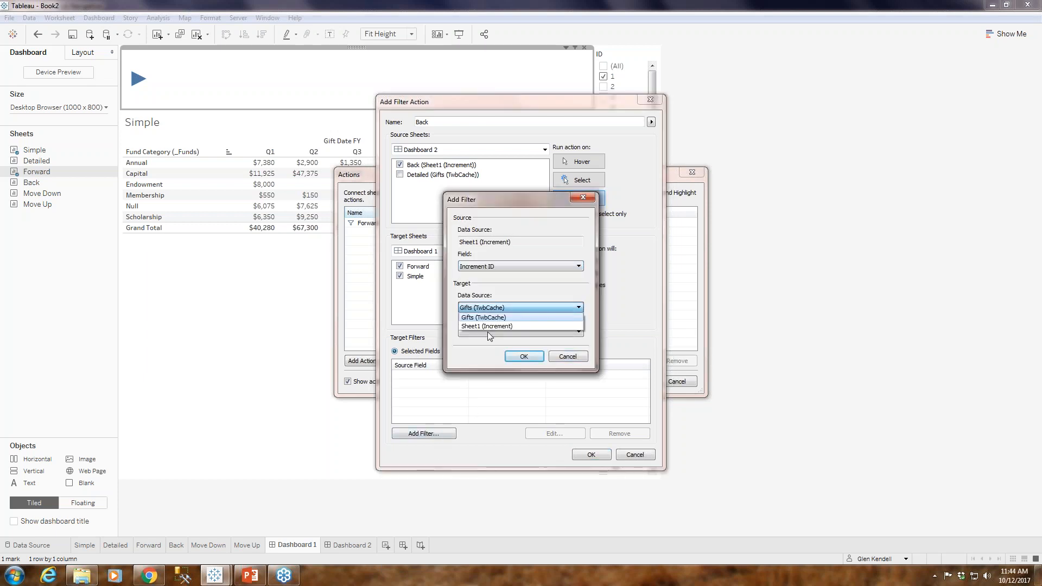
click(484, 329)
click(481, 356)
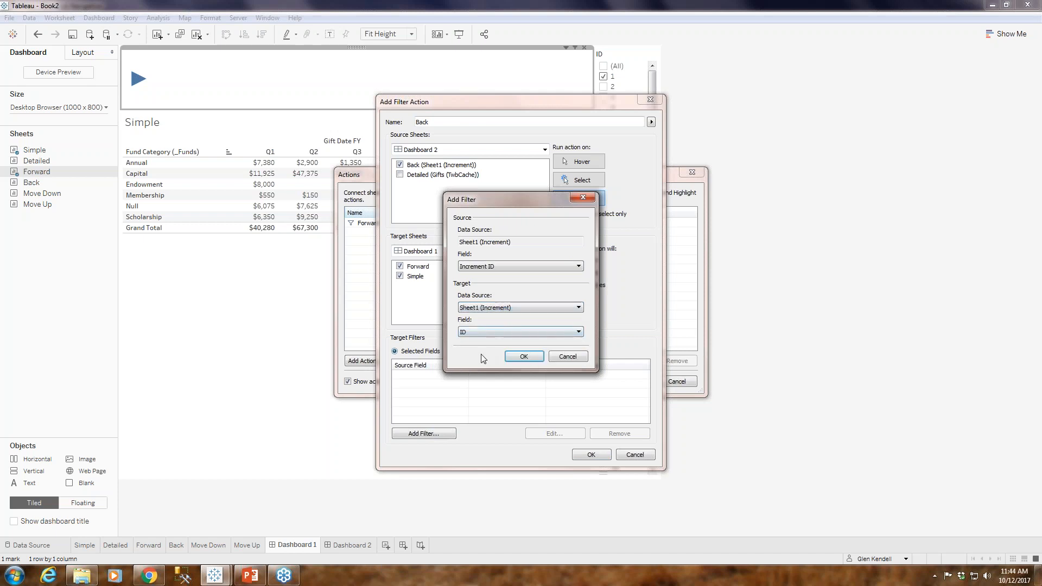
click(535, 357)
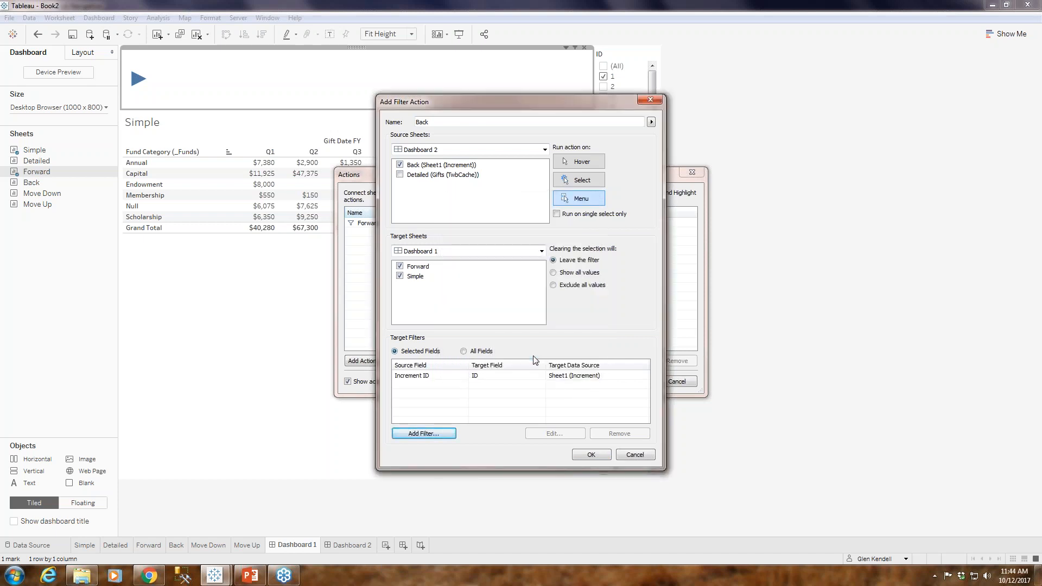
click(593, 455)
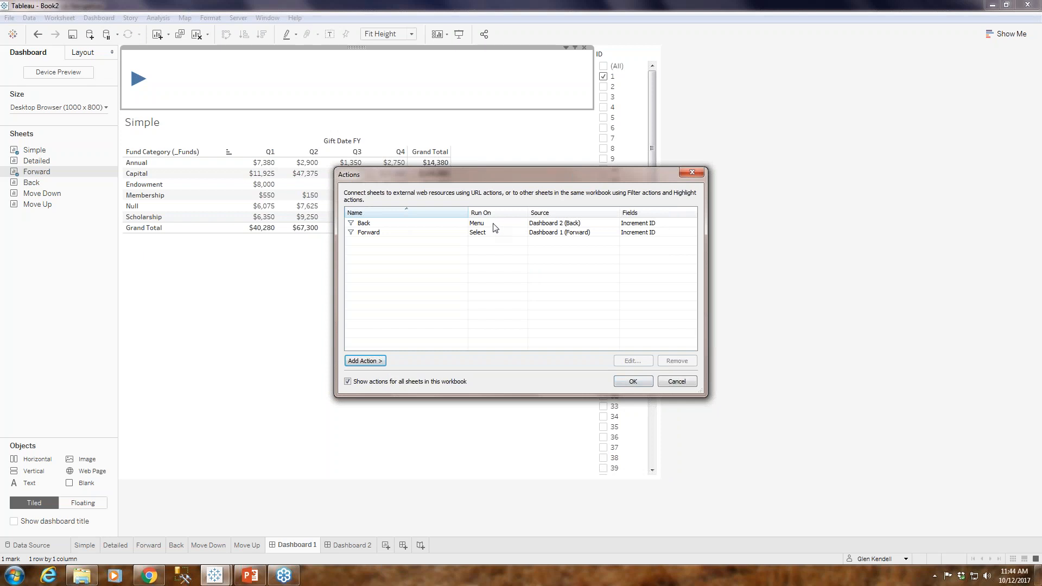
Step: Change the Back action to run on Select and save the workbook's actions
click(494, 227)
click(633, 361)
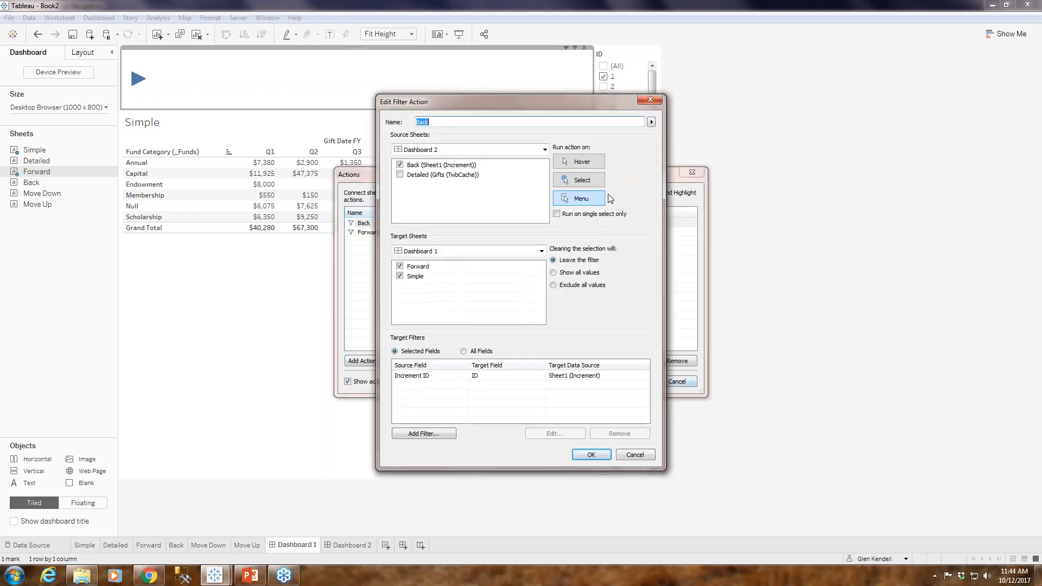
click(585, 182)
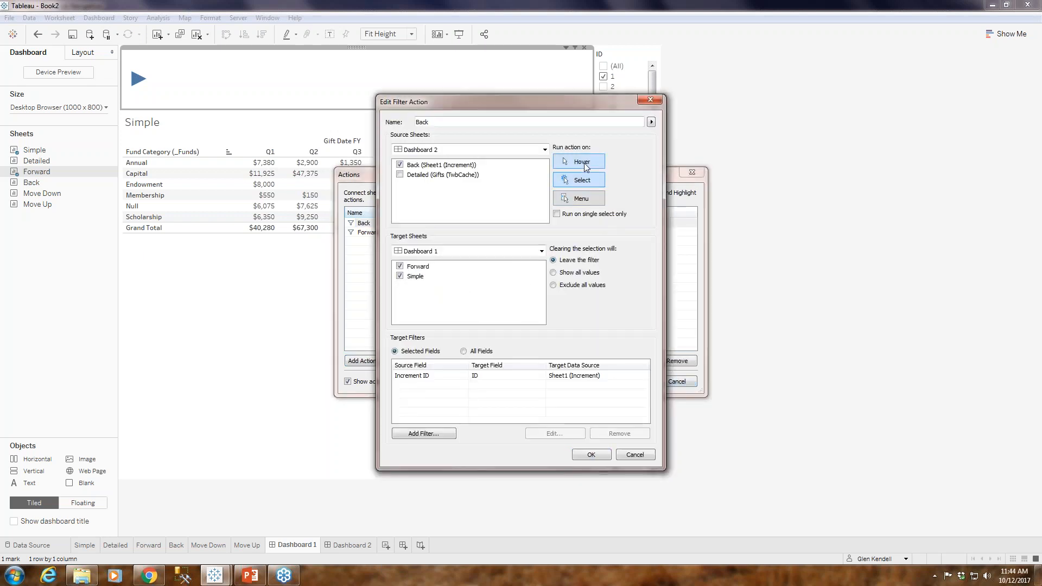
click(590, 455)
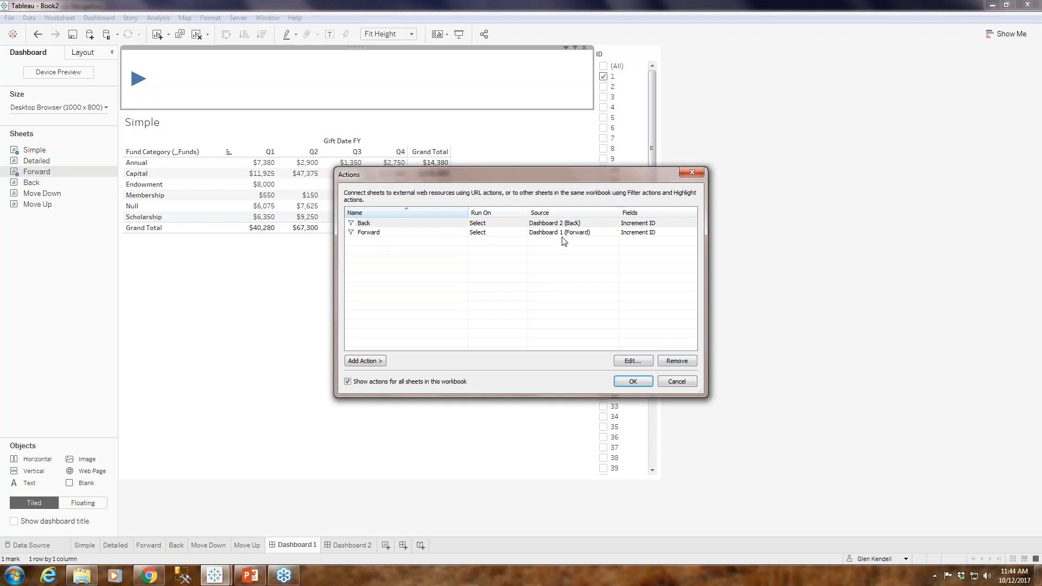
click(520, 223)
click(634, 382)
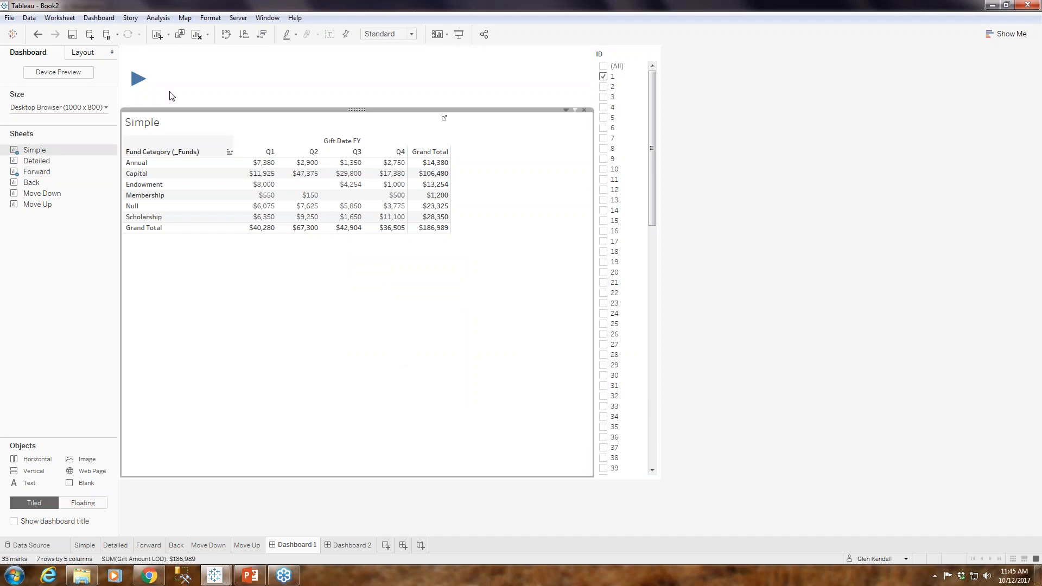
Step: Follow the Forward arrow to Dashboard 2 and remove the ID: 1 filter from the Back sheet
click(139, 79)
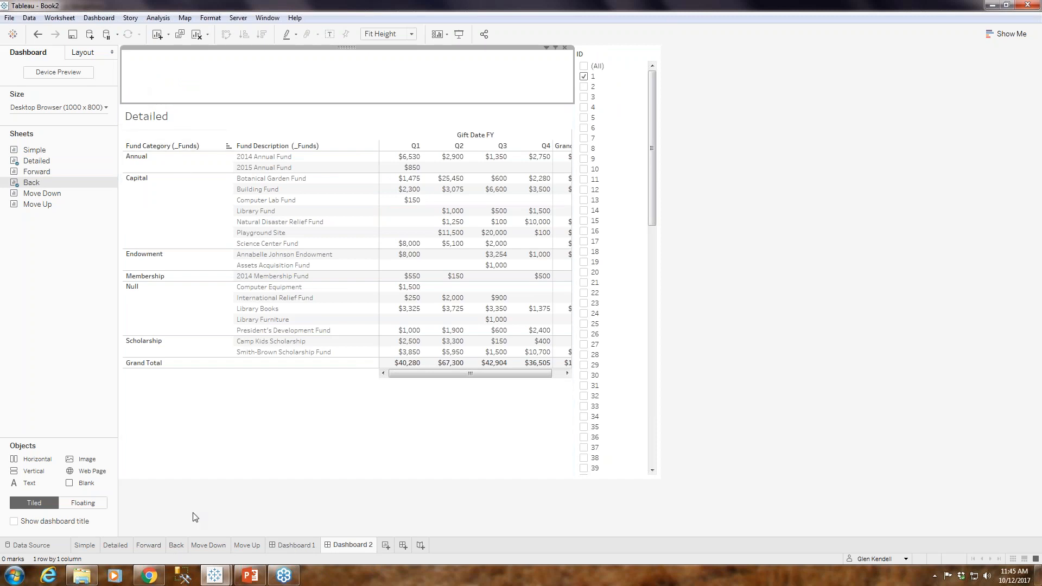
click(177, 546)
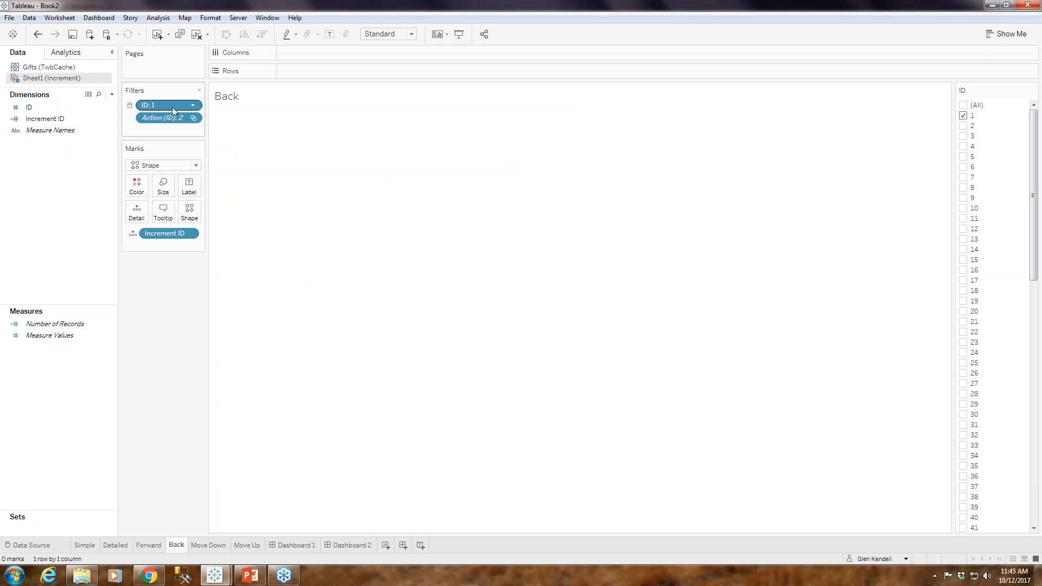
click(194, 107)
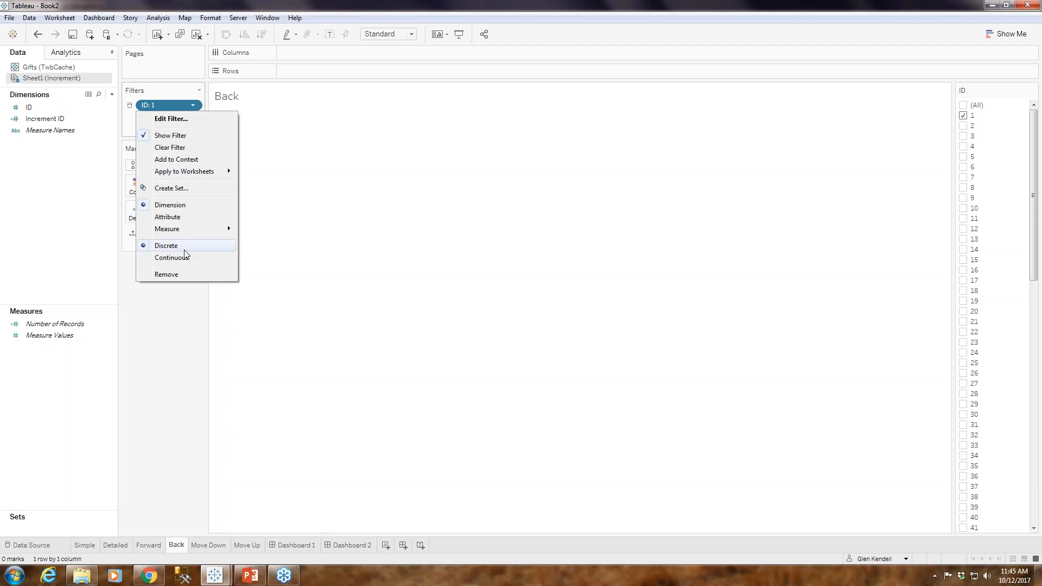
click(176, 274)
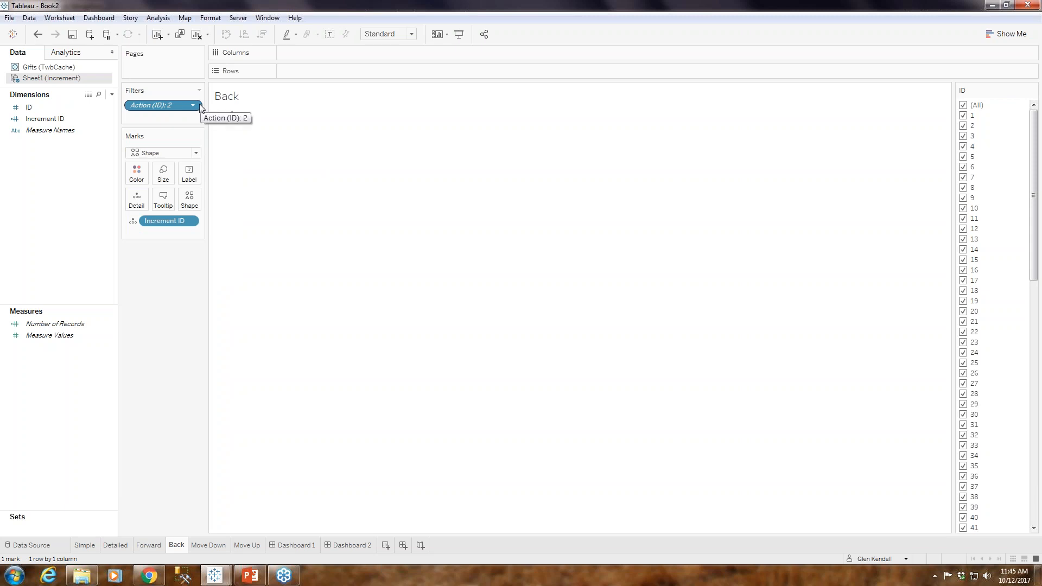
Step: Test the Back and Forward arrows by moving repeatedly between Dashboard 2 and Dashboard 1
click(331, 547)
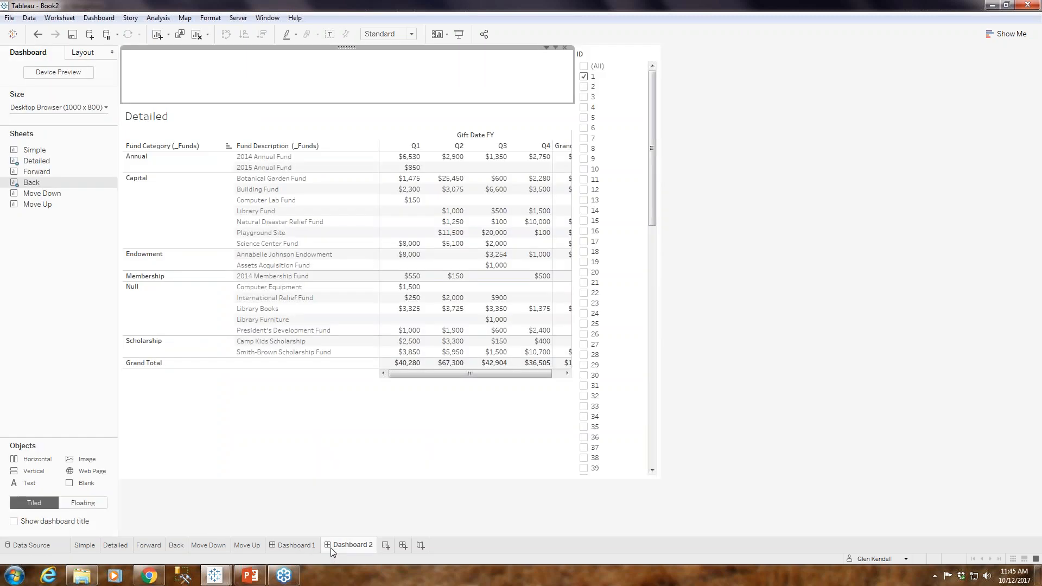
click(139, 76)
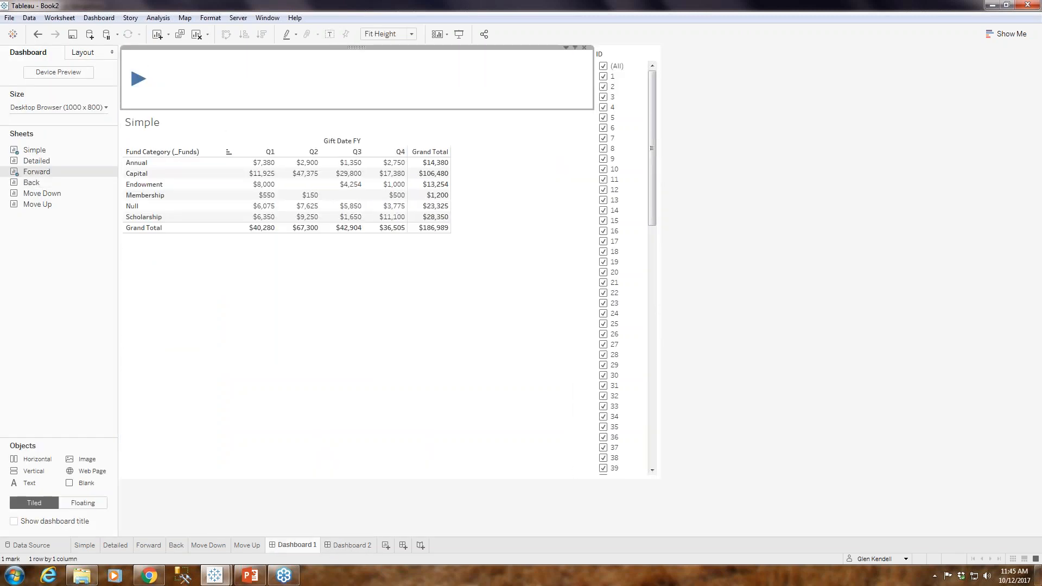
click(140, 77)
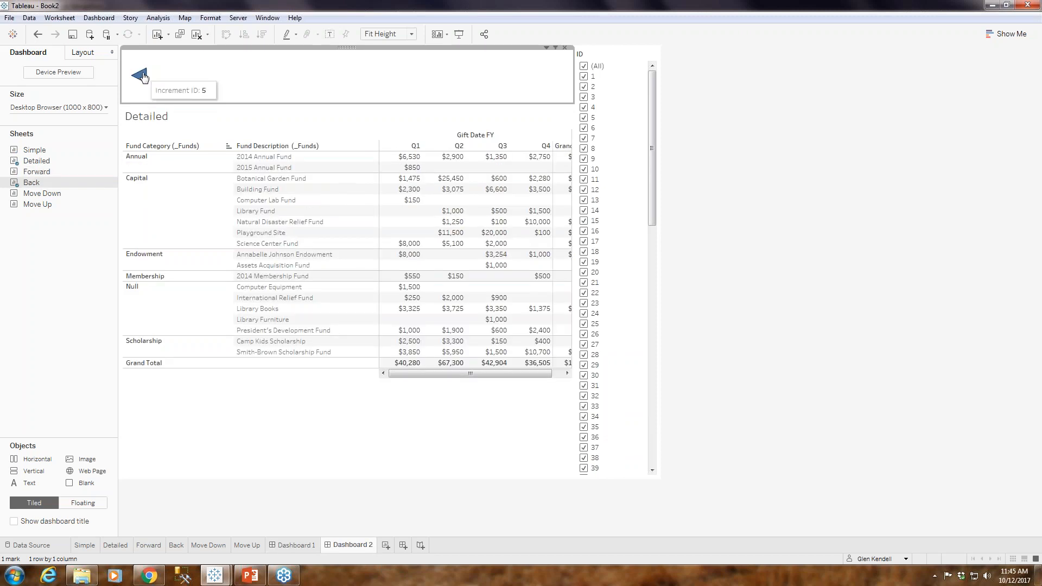
click(142, 76)
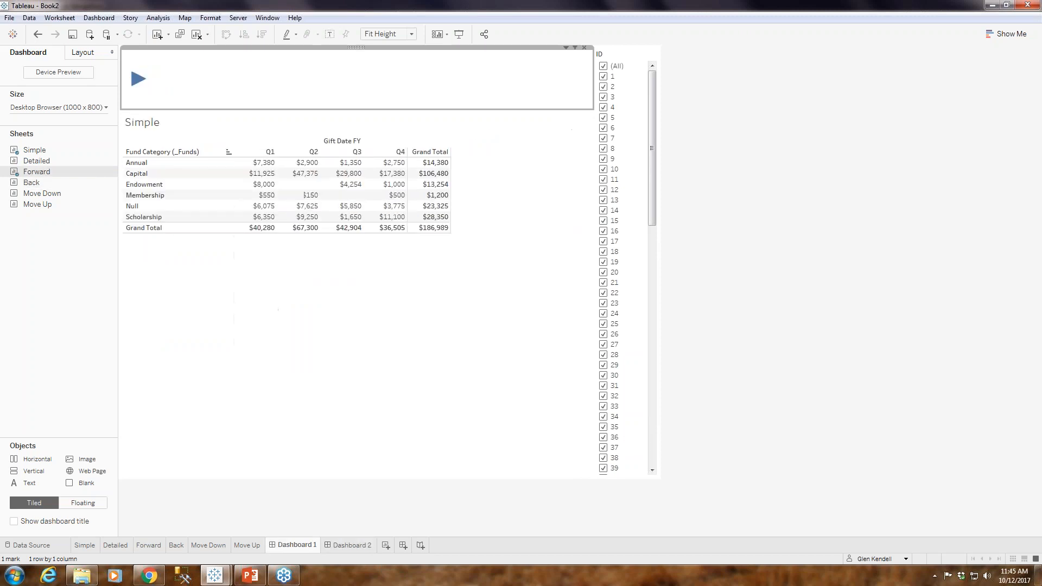
click(138, 80)
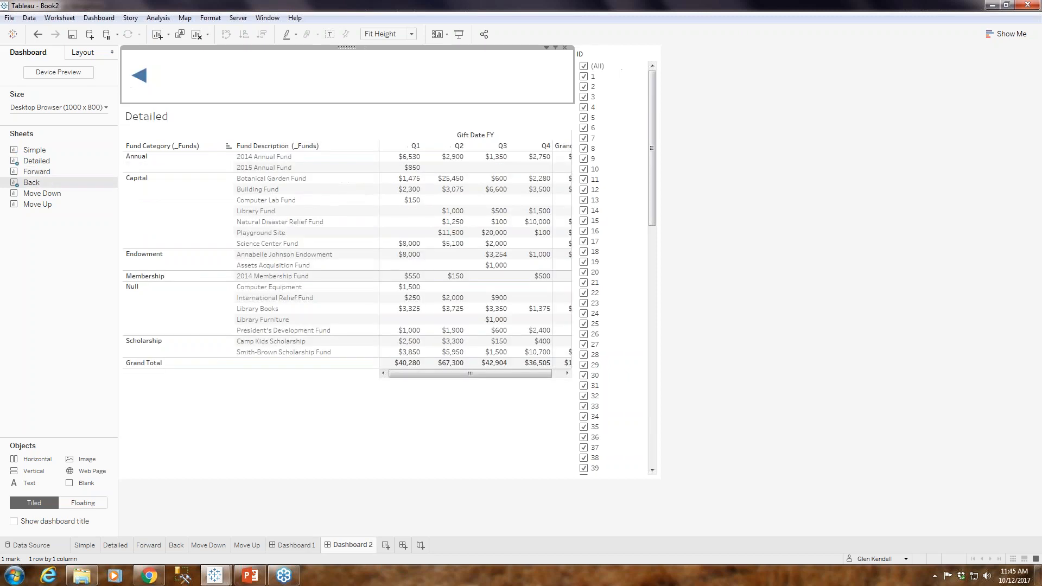
click(140, 76)
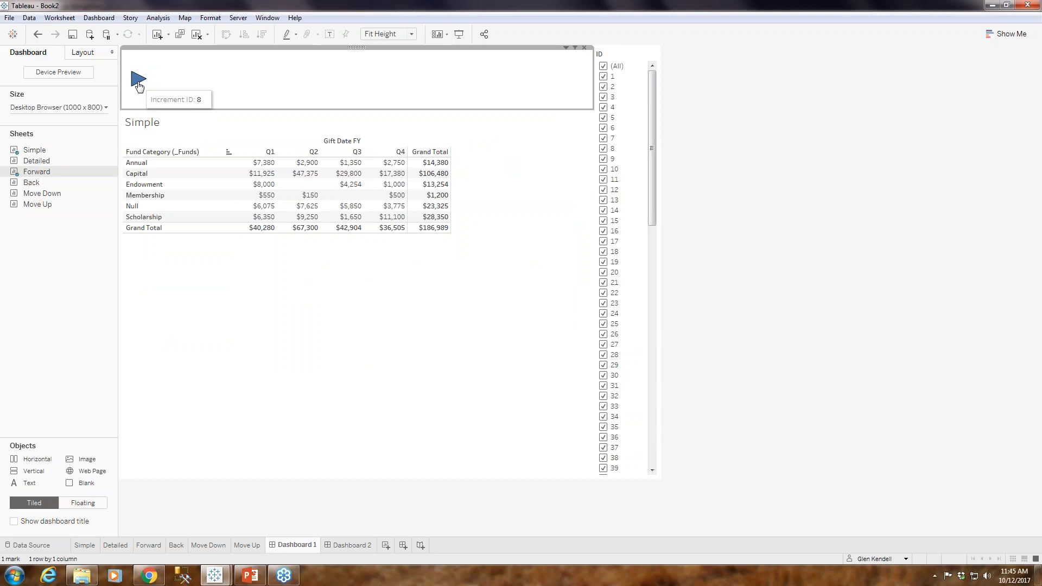
click(138, 82)
click(140, 78)
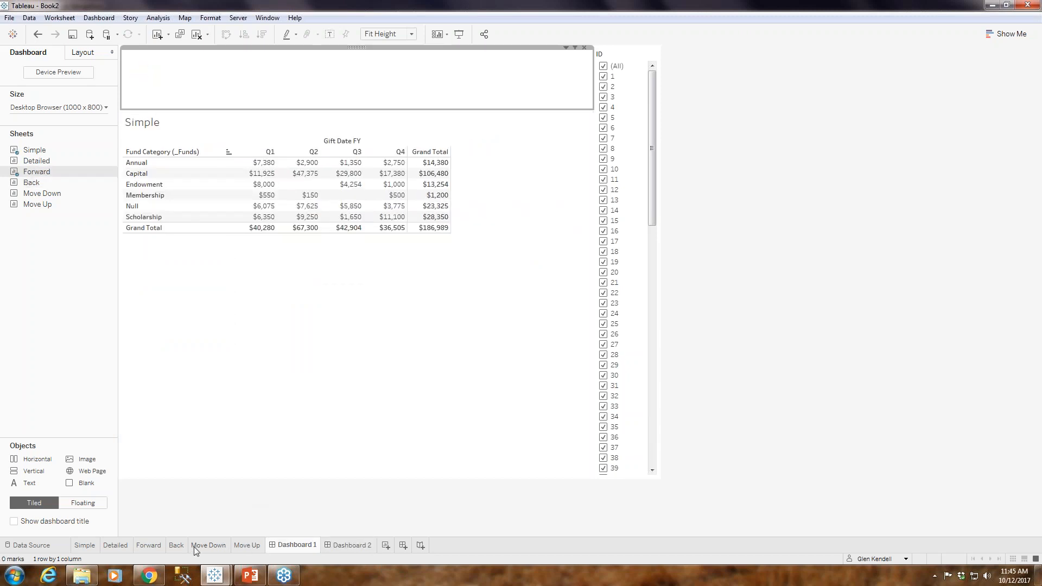
Step: Reset the Forward sheet's ID filter so that only value 1 is selected
click(148, 545)
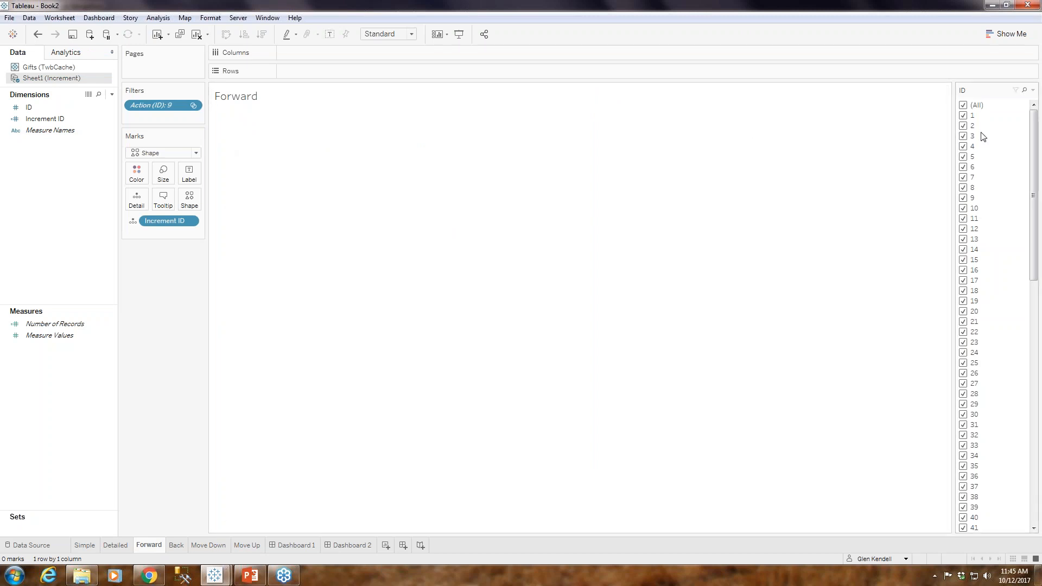
click(963, 105)
click(964, 115)
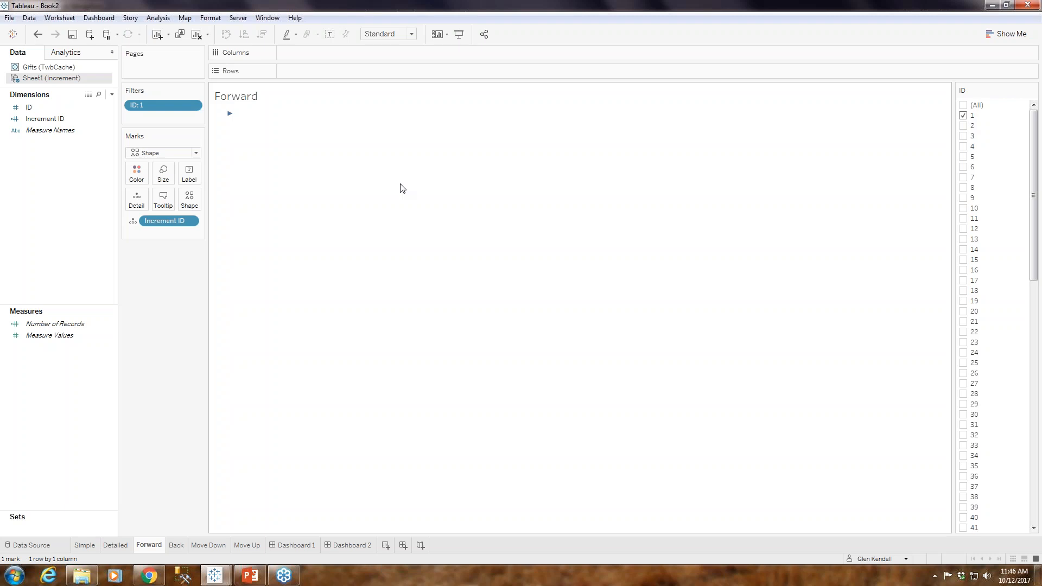
Step: Test the arrows again from Dashboard 1 to Dashboard 2 and back
click(286, 545)
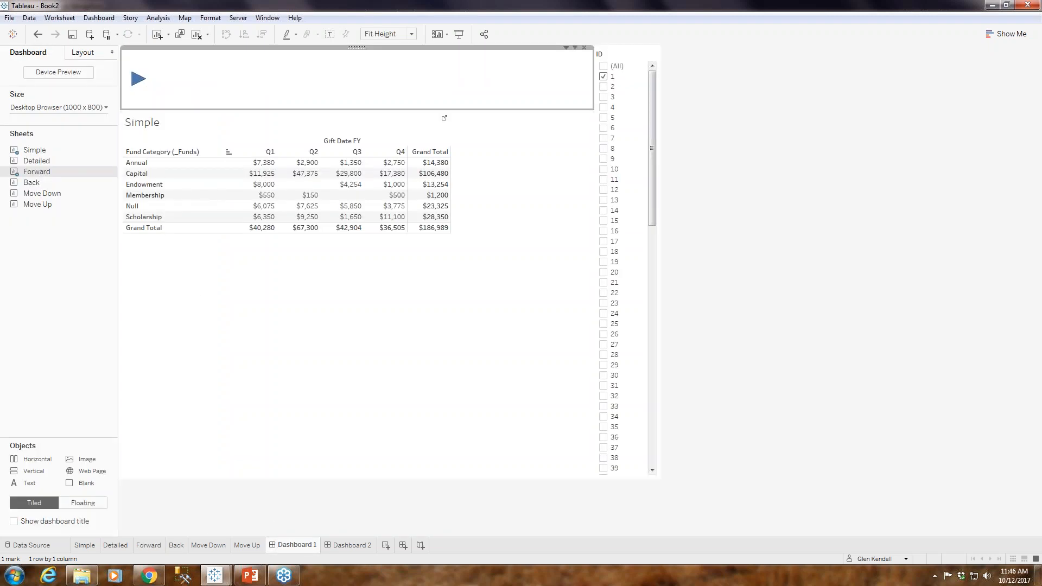
click(139, 80)
click(138, 81)
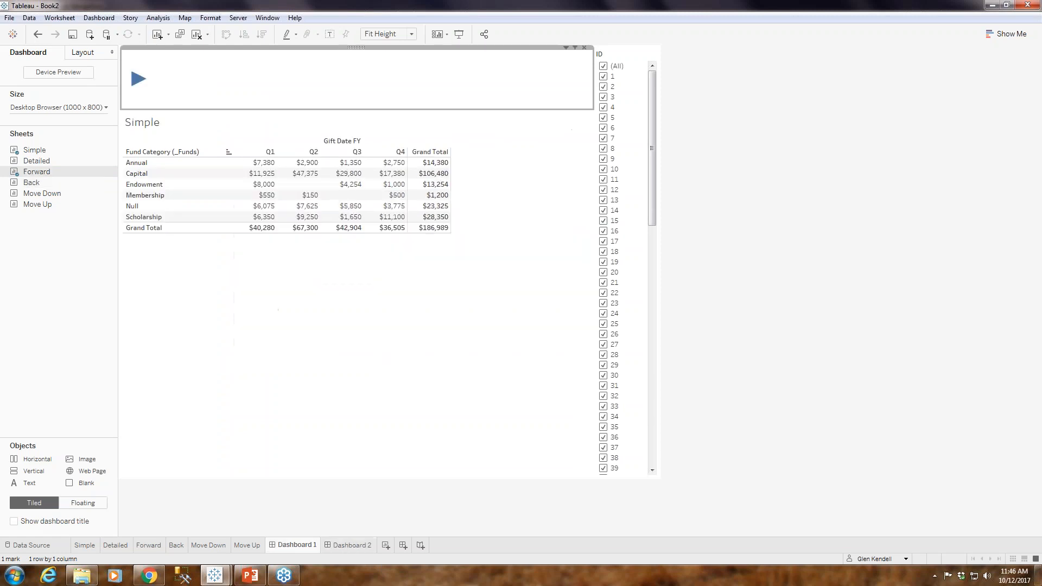
Step: Replace the Forward sheet's tooltip text with "Click to Move Forward"
click(149, 546)
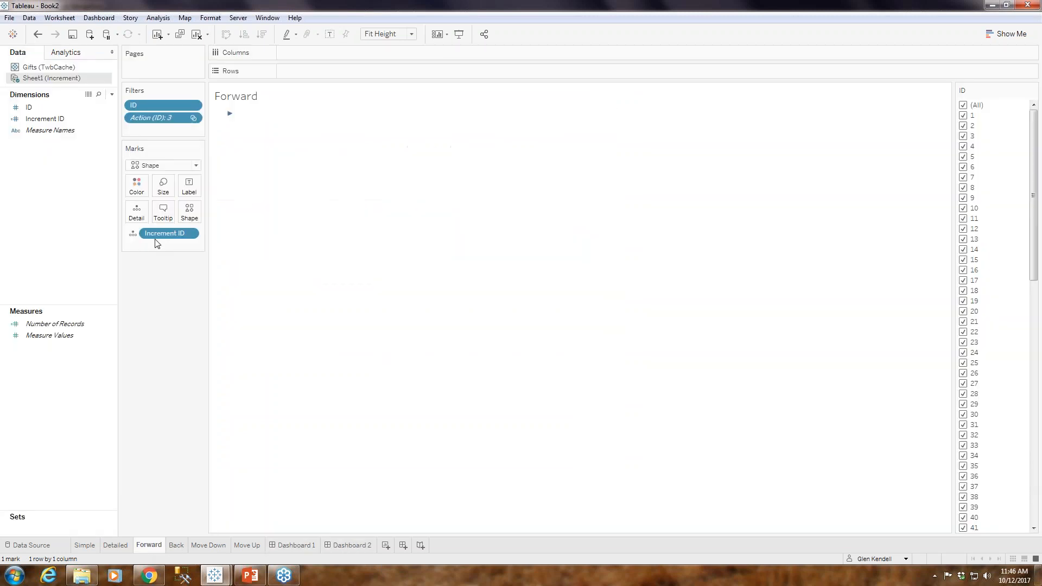
click(164, 211)
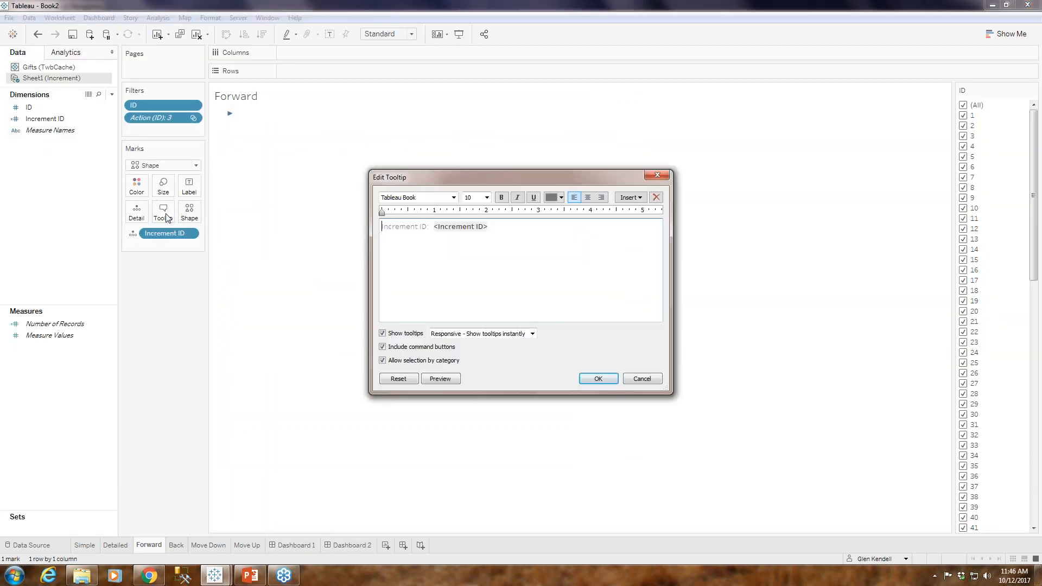
drag(507, 228, 371, 218)
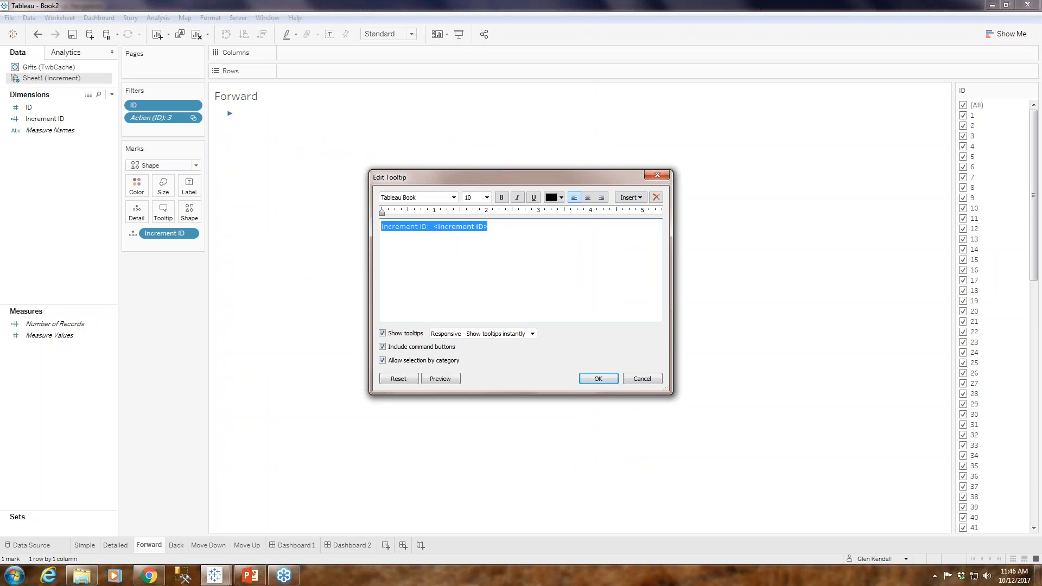
text(Click to Move Forward)
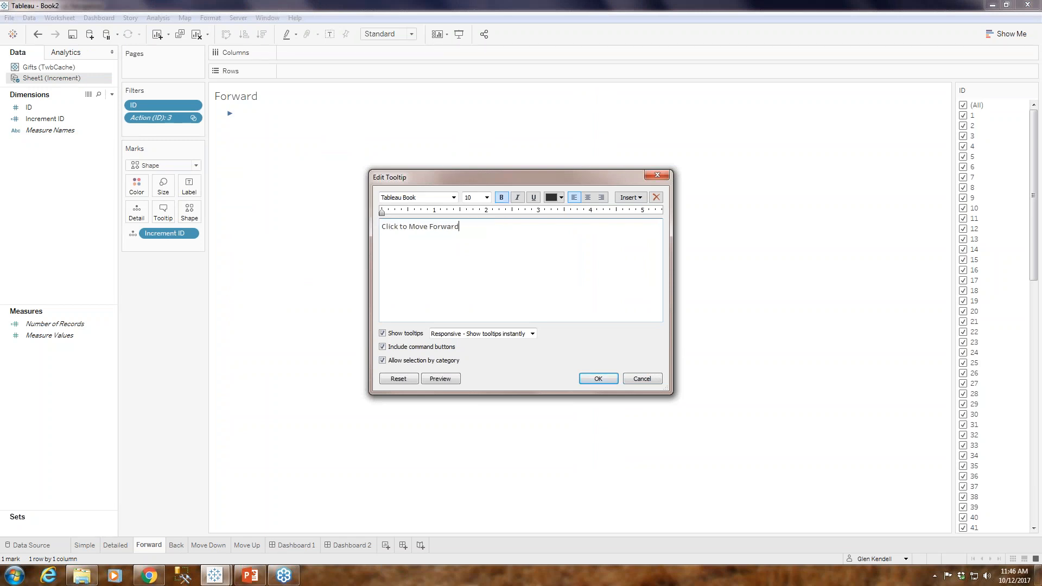
click(603, 378)
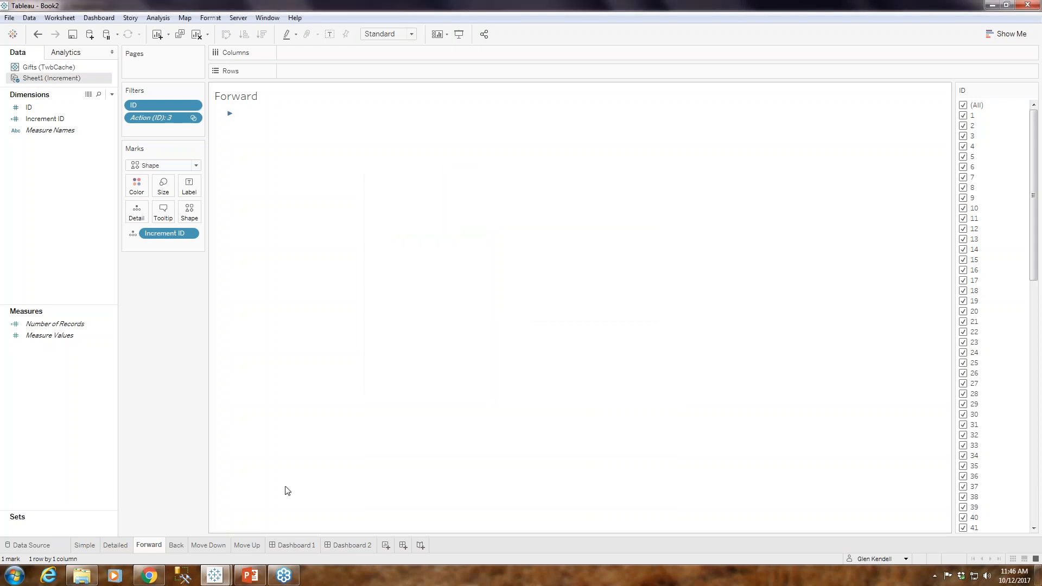
Step: Replace the Back sheet's tooltip text with "Click to Go Back"
click(179, 546)
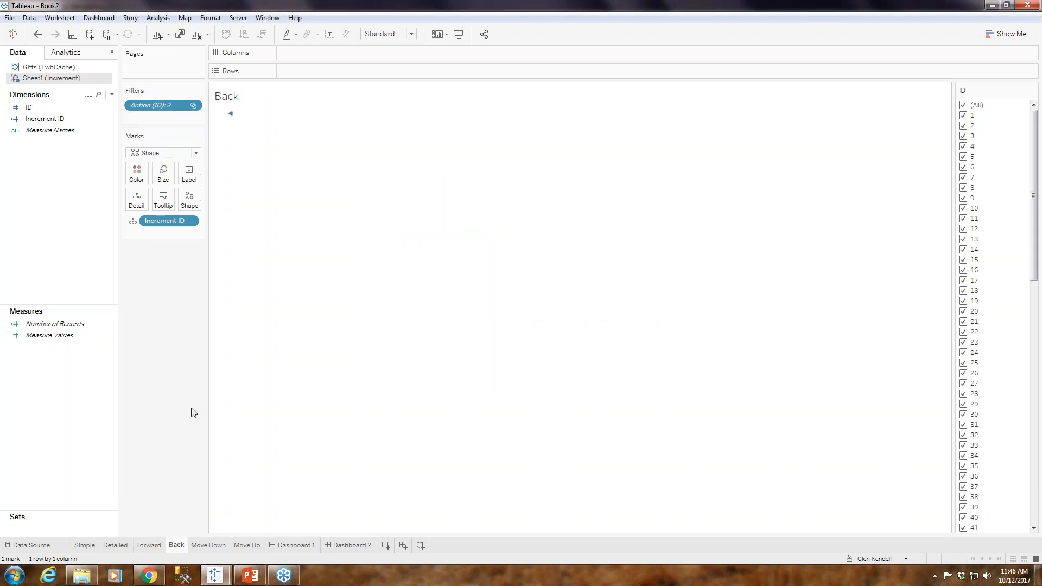
click(167, 197)
key(ctrl+a)
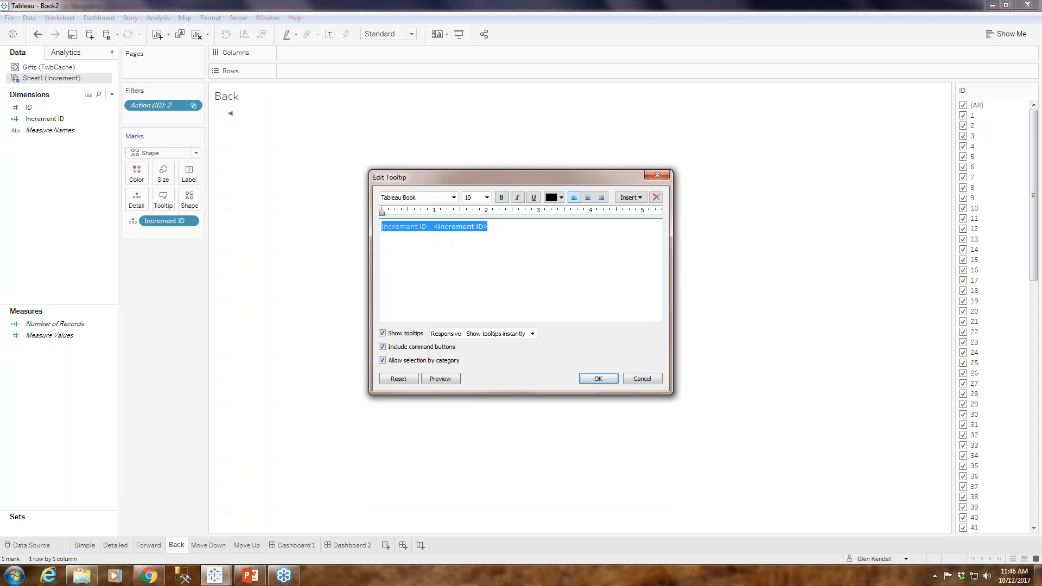
text(Click to Go Back)
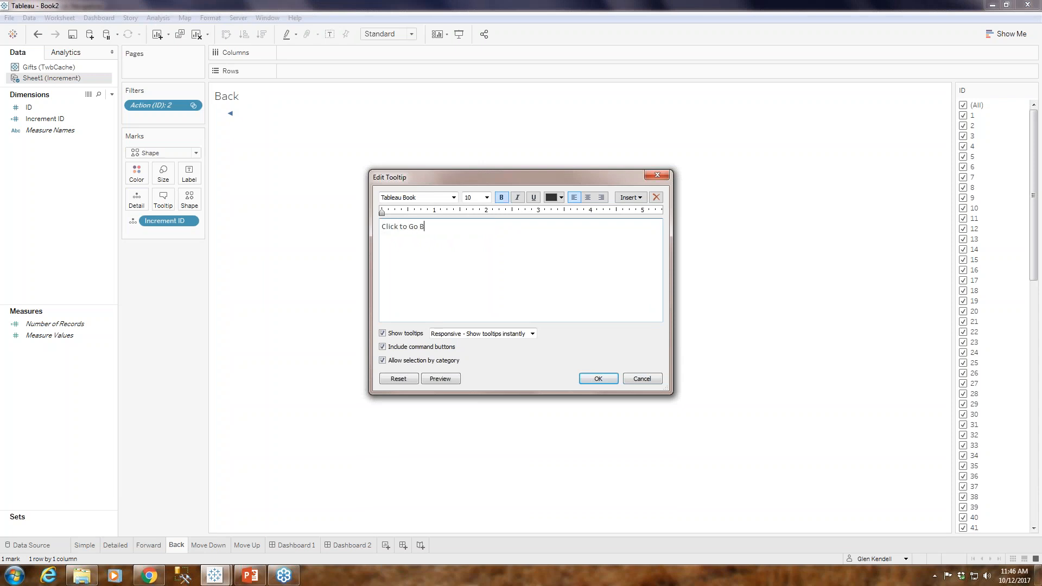
click(598, 379)
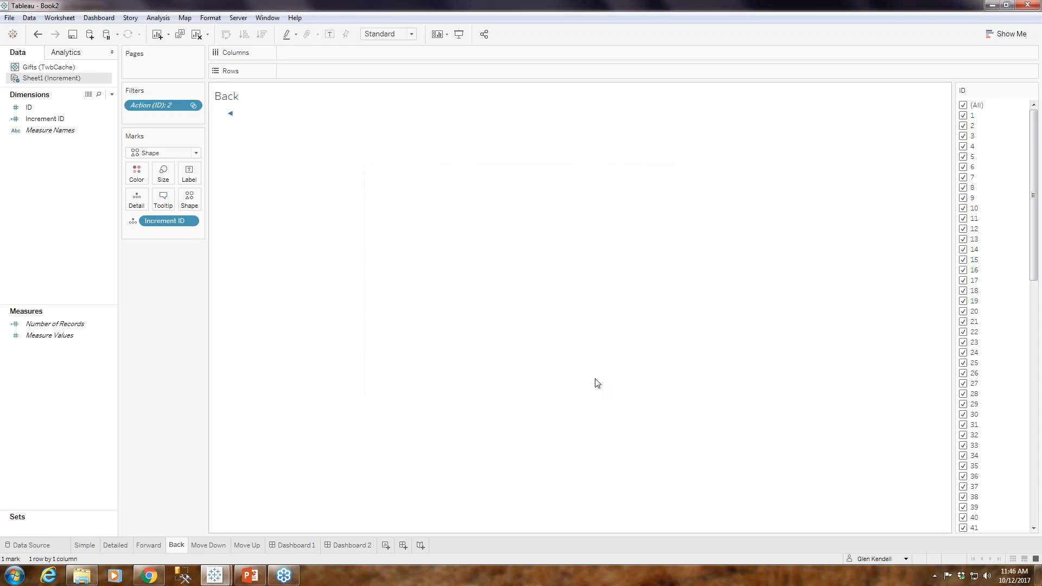
Step: Check both arrow tooltips while moving between Dashboard 1 and Dashboard 2 with the Forward and Back arrows
click(295, 545)
click(139, 79)
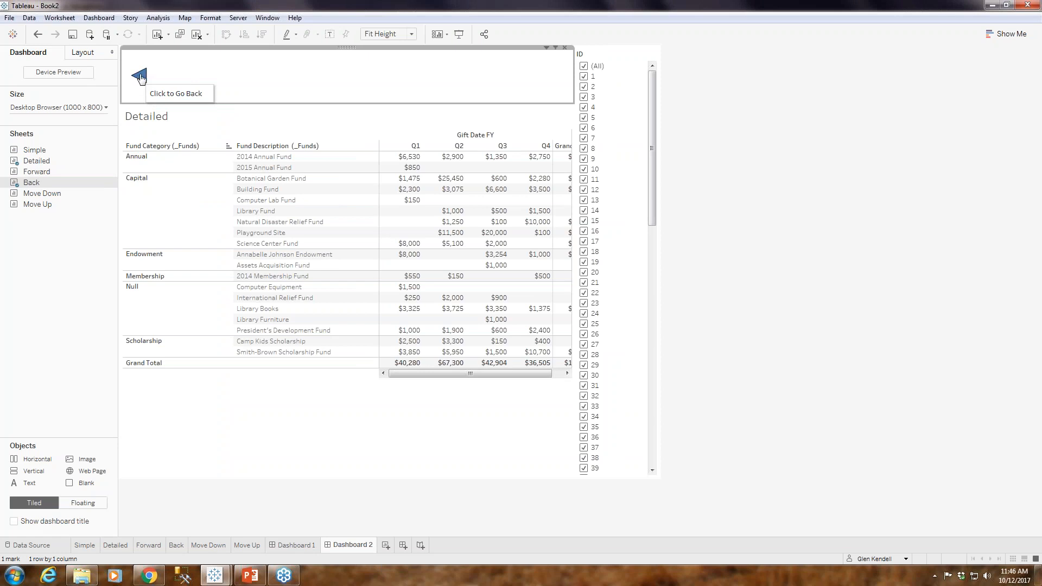
click(139, 78)
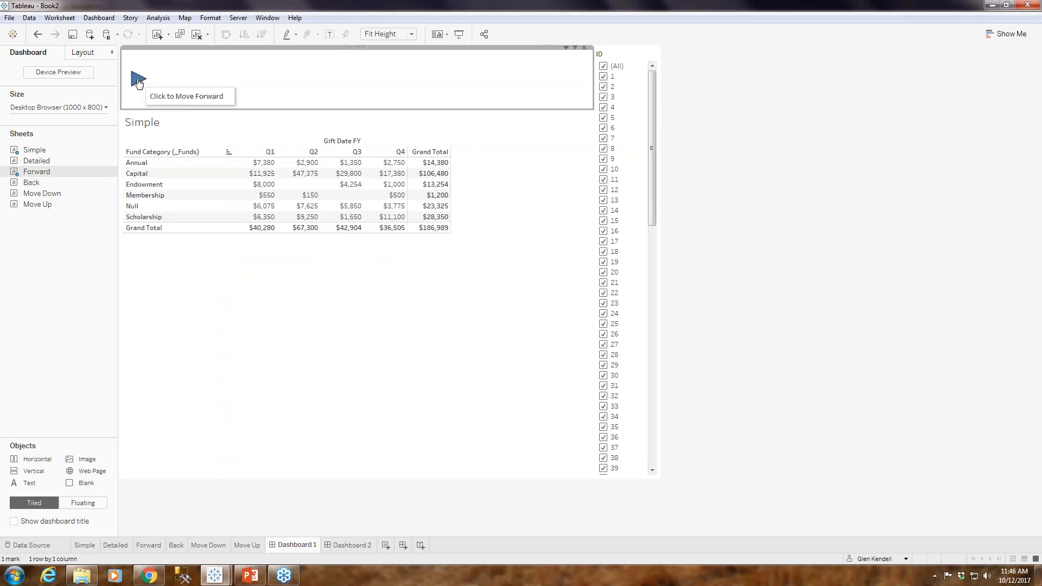
click(138, 80)
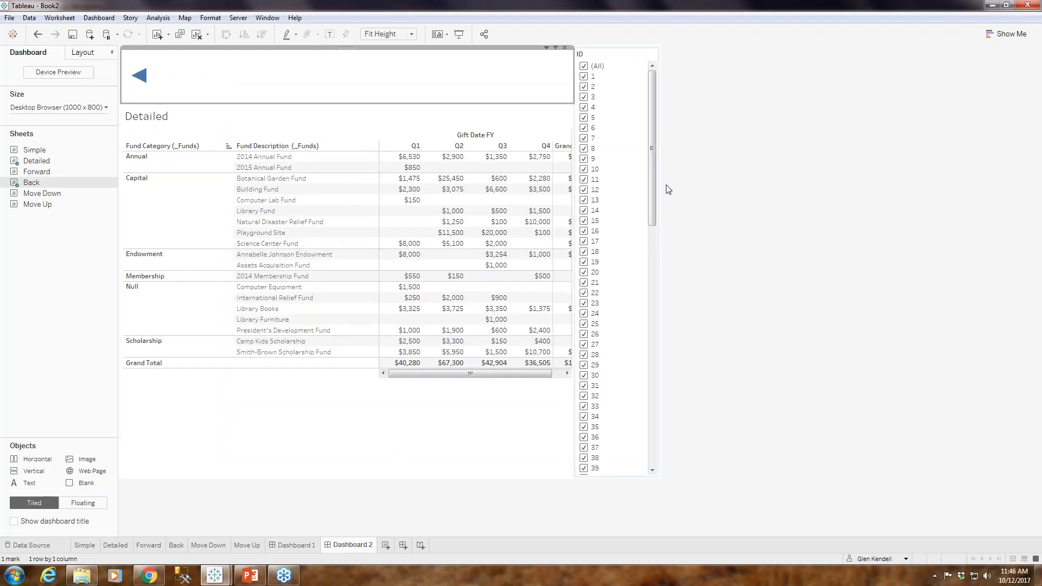
Step: Remove the ID filter list from both Dashboard 2 and Dashboard 1
click(611, 60)
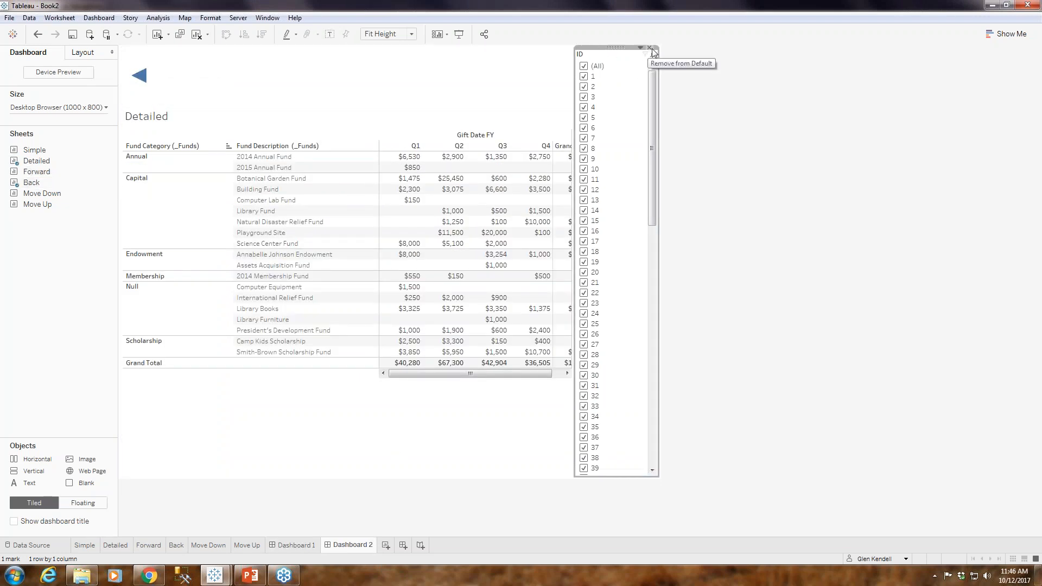
click(651, 49)
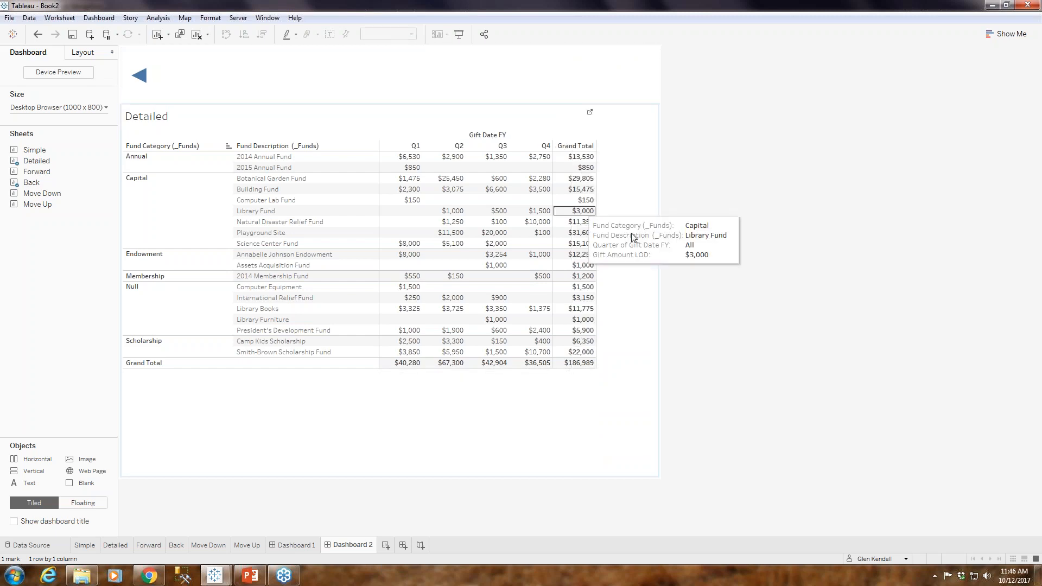
click(298, 545)
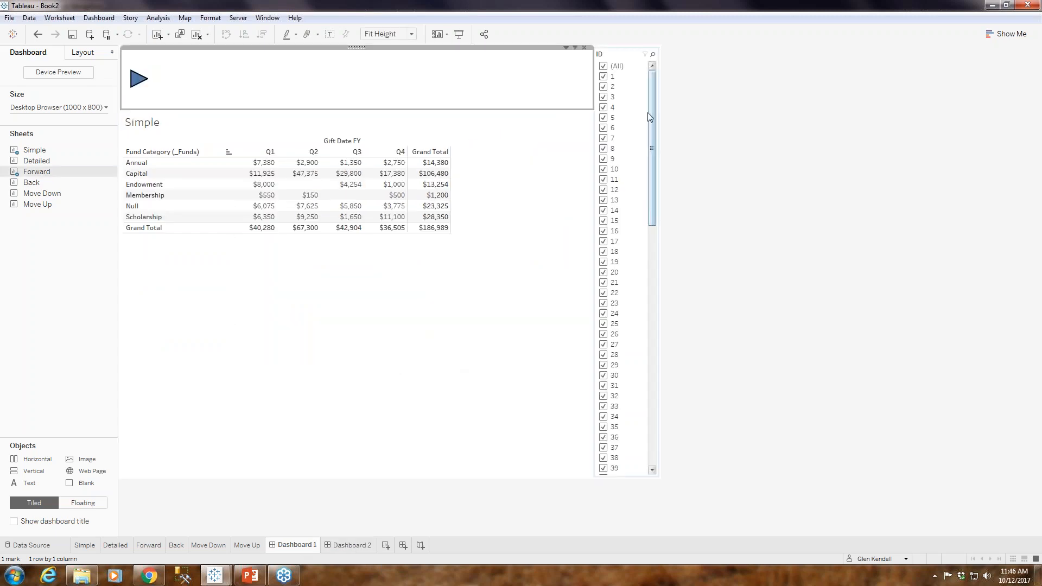
click(650, 50)
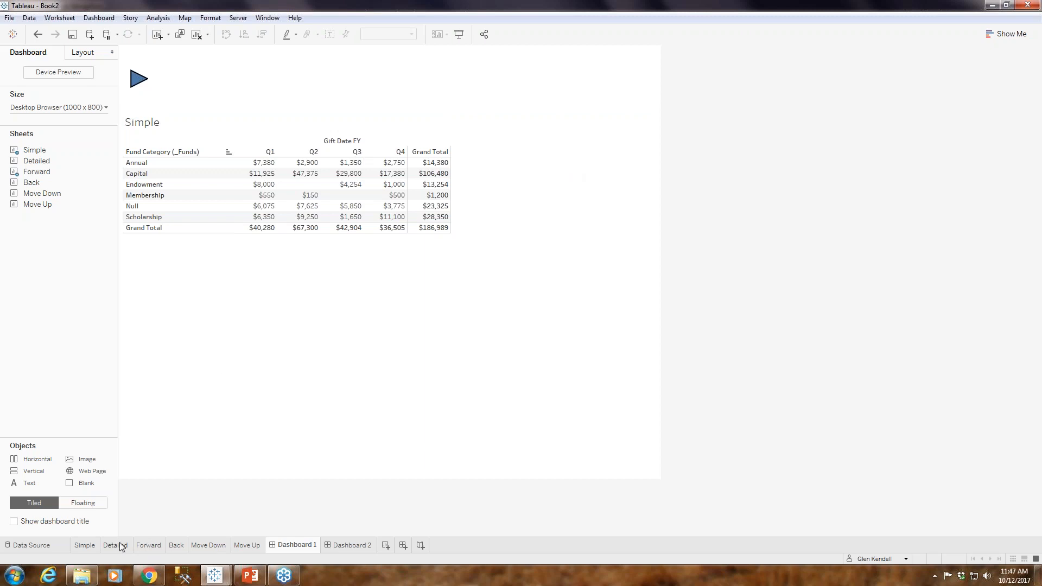
Step: Review the Move Down, Back, Forward, Simple and Detailed worksheets, comparing the fund category summary with the fund description breakdown
click(215, 546)
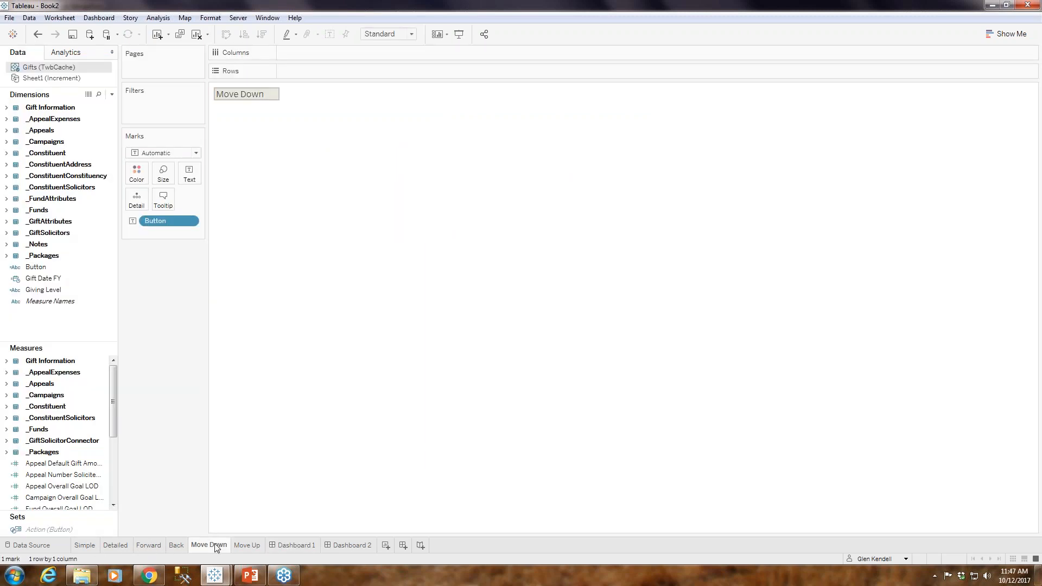
click(175, 546)
click(140, 547)
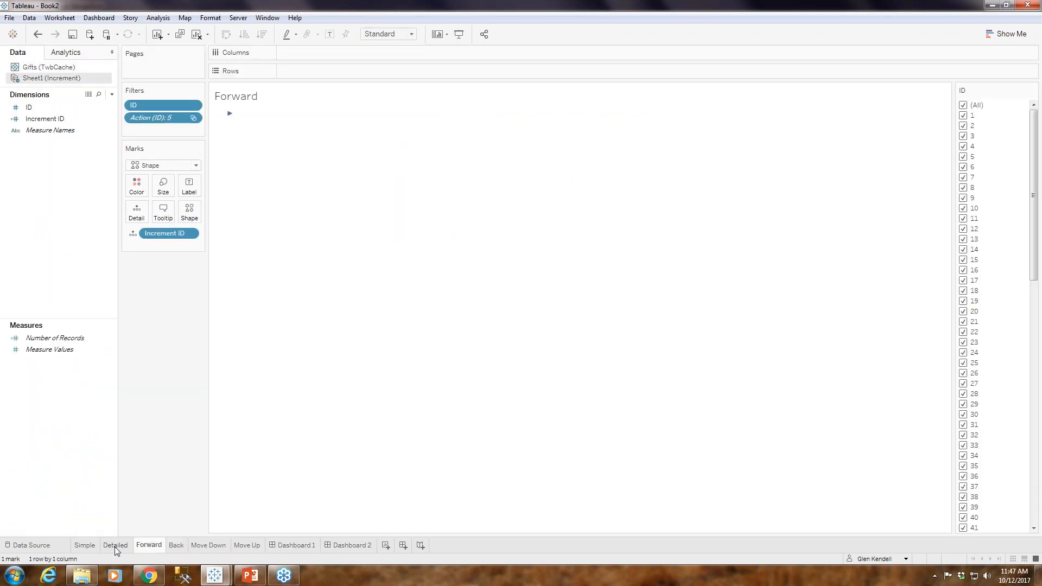
click(115, 546)
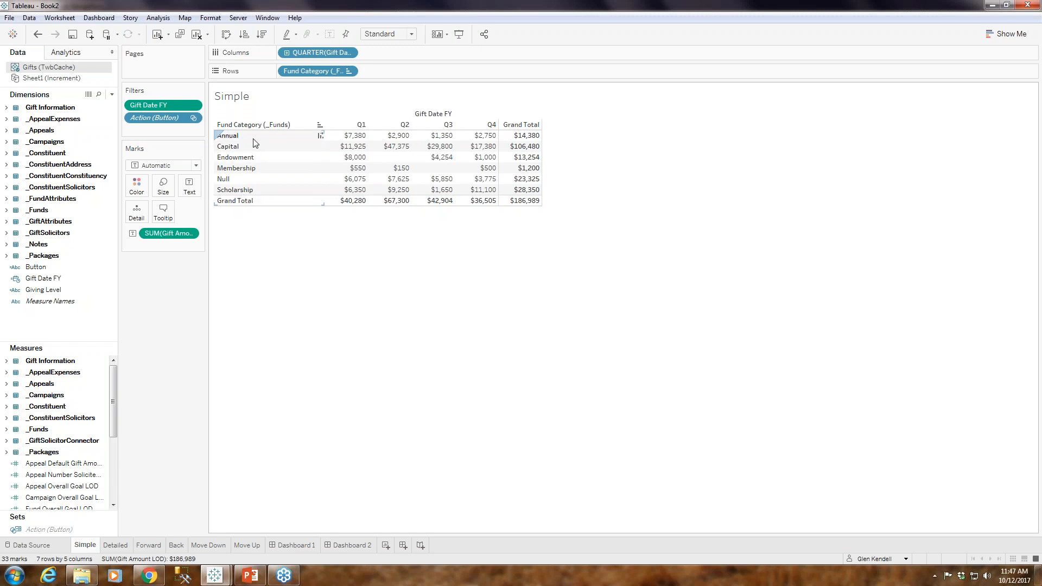
click(116, 546)
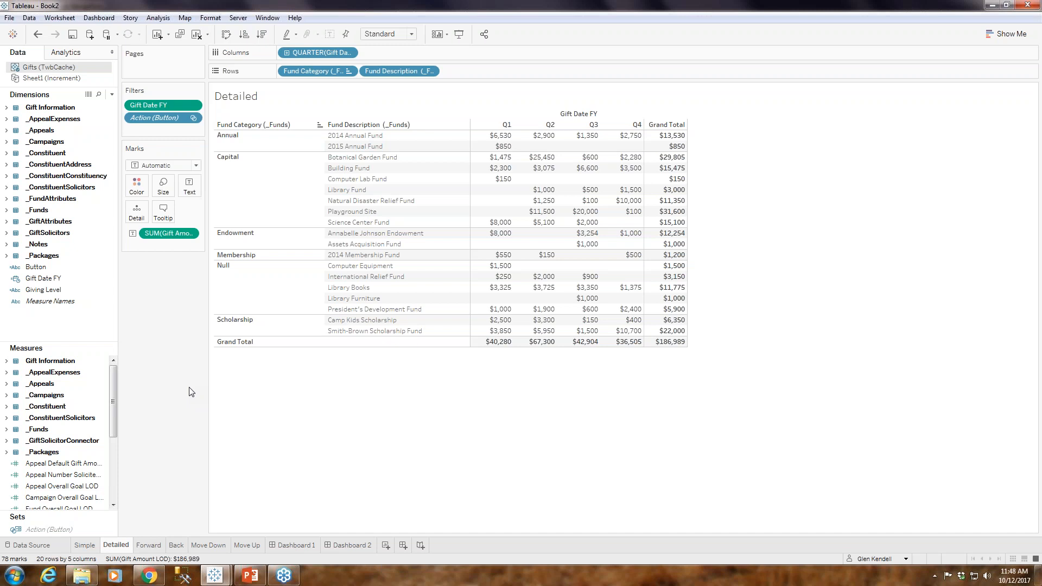
click(1037, 25)
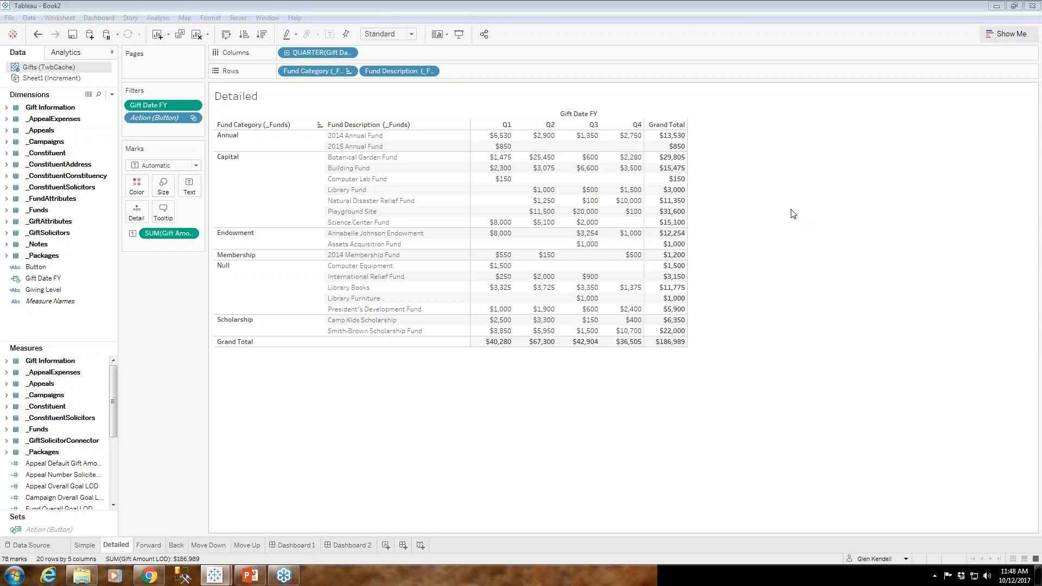